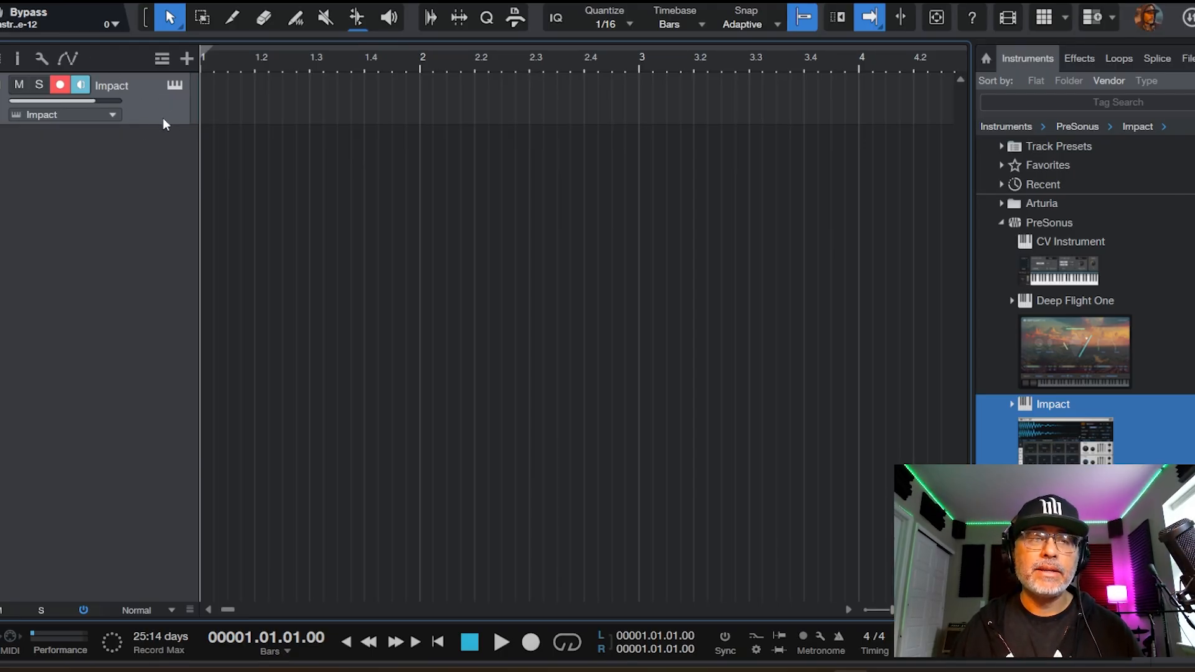
Step: Enlarge the Impact track to show its routing settings and open the Impact instrument editor
{"action": "left_click_drag", "start_coordinate": [166, 126], "coordinate": [155, 226]}
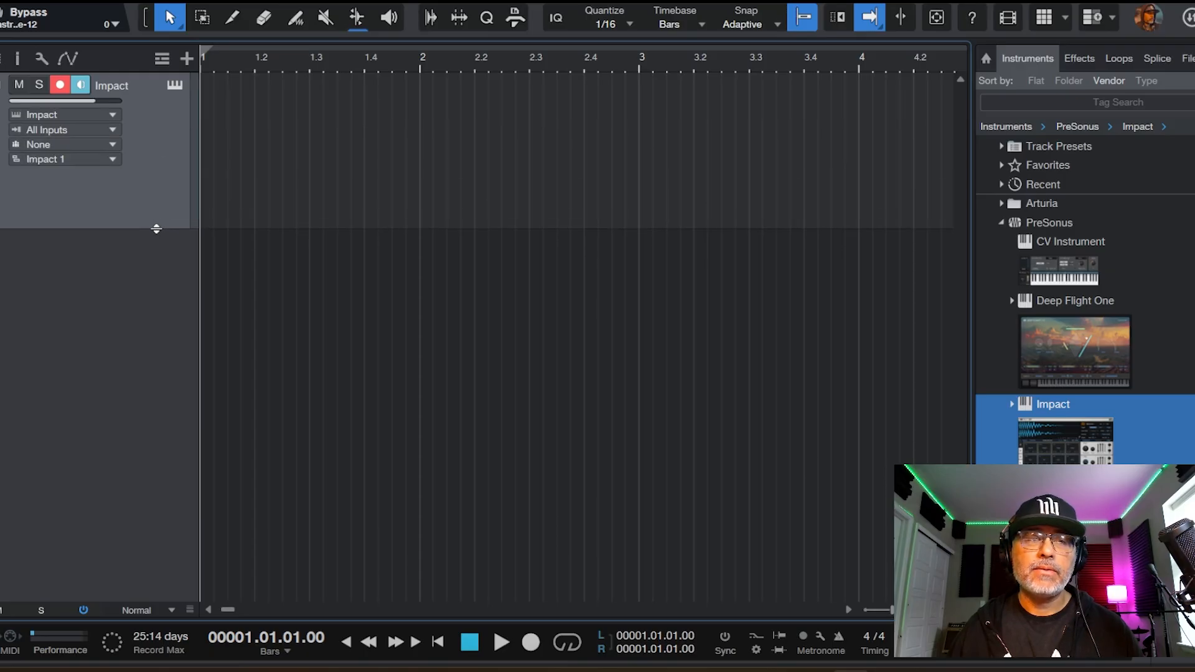
{"action": "left_click", "coordinate": [177, 84]}
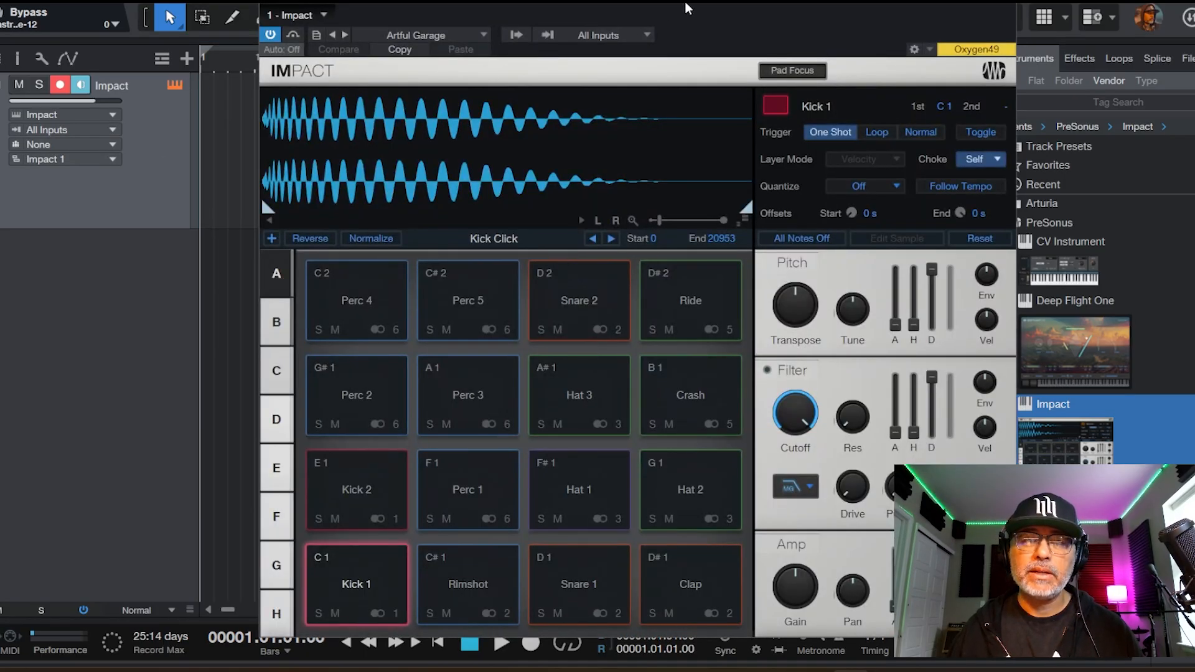
{"action": "left_click_drag", "start_coordinate": [685, 3], "coordinate": [692, 0]}
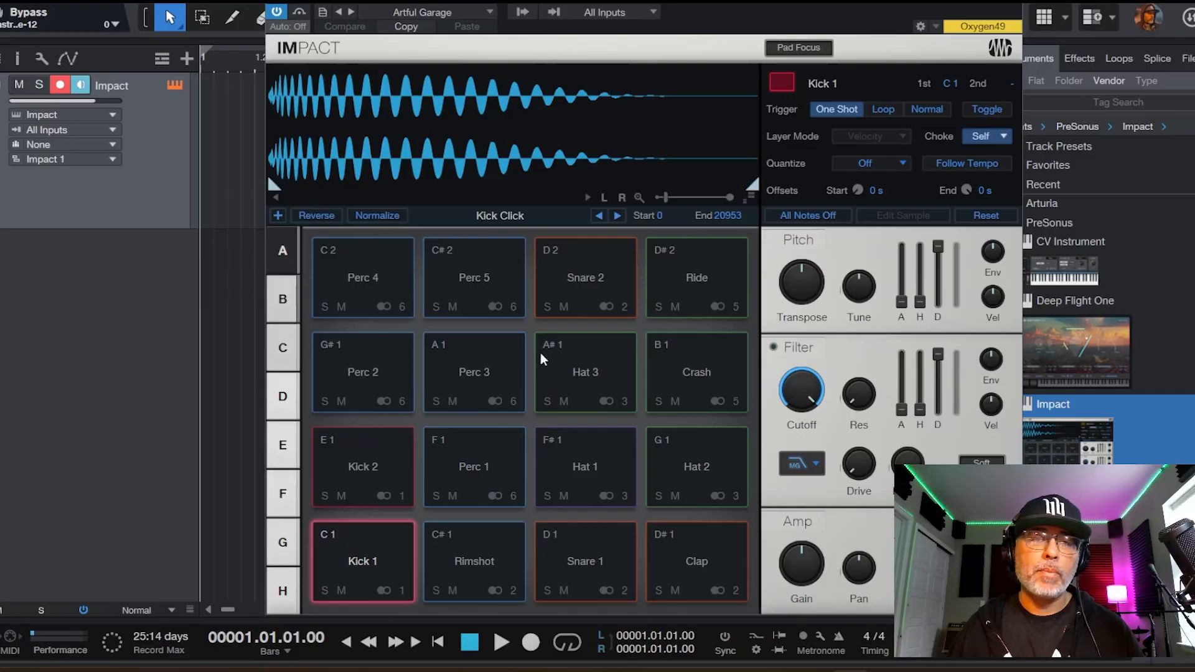
Step: Try the Artful Garage, Atmospheric Chill, Chill Hop and Chillout JAM Drums kit presets in Impact
{"action": "left_click", "coordinate": [469, 14]}
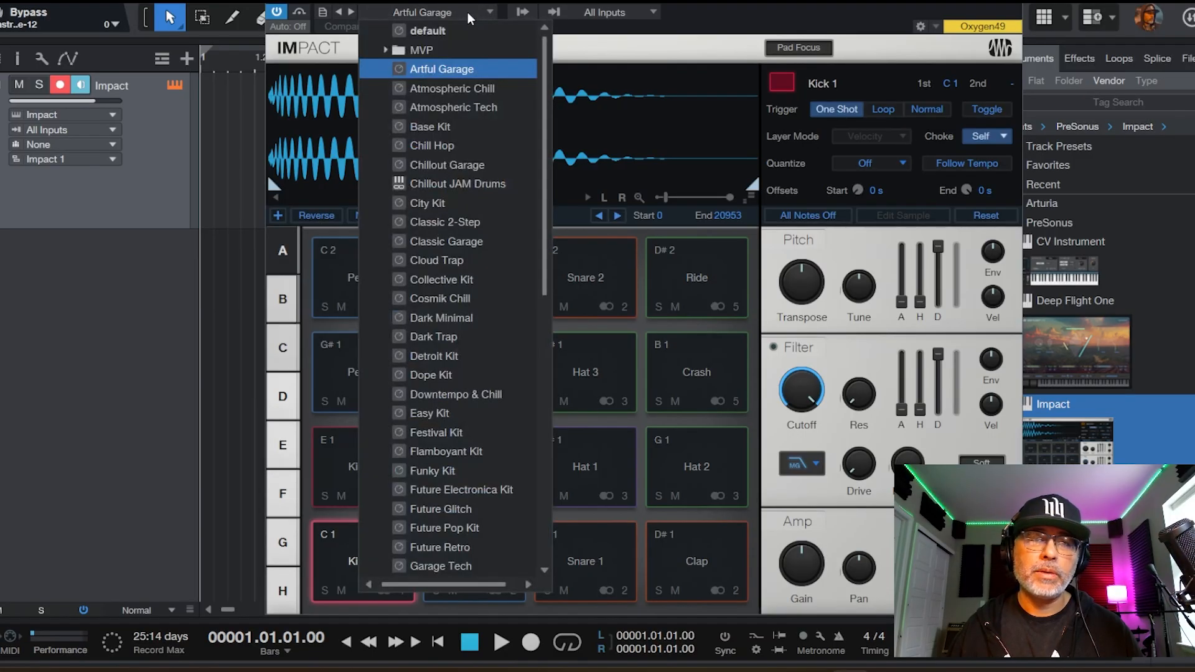
{"action": "left_click", "coordinate": [452, 74]}
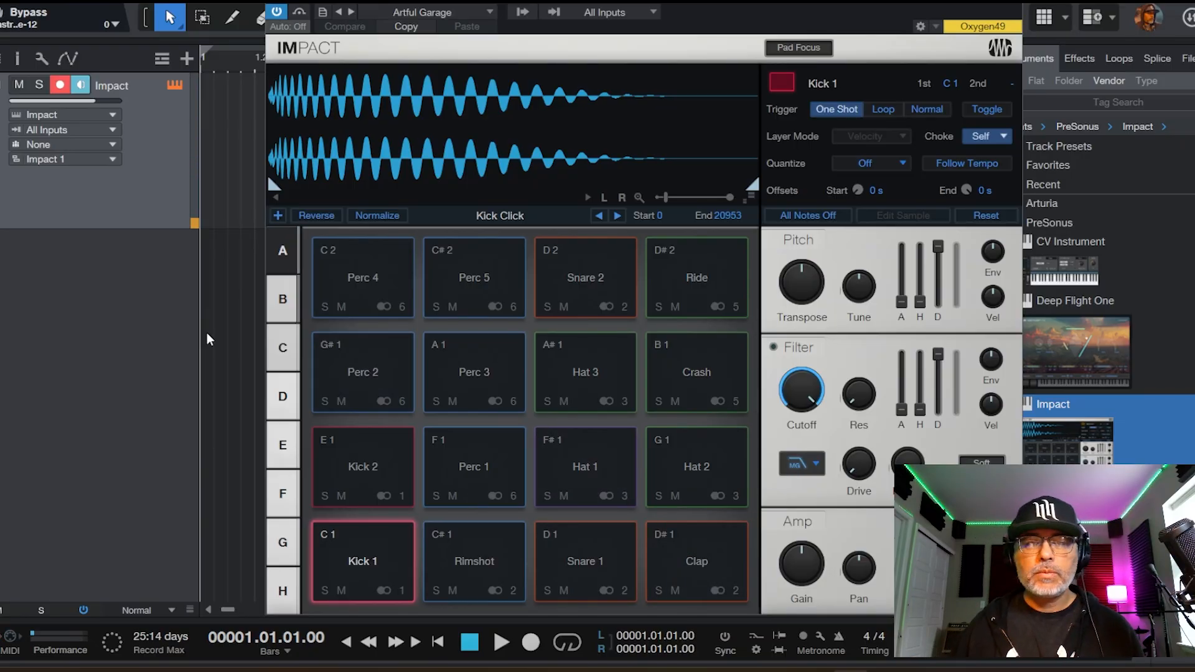
{"action": "left_click", "coordinate": [462, 12]}
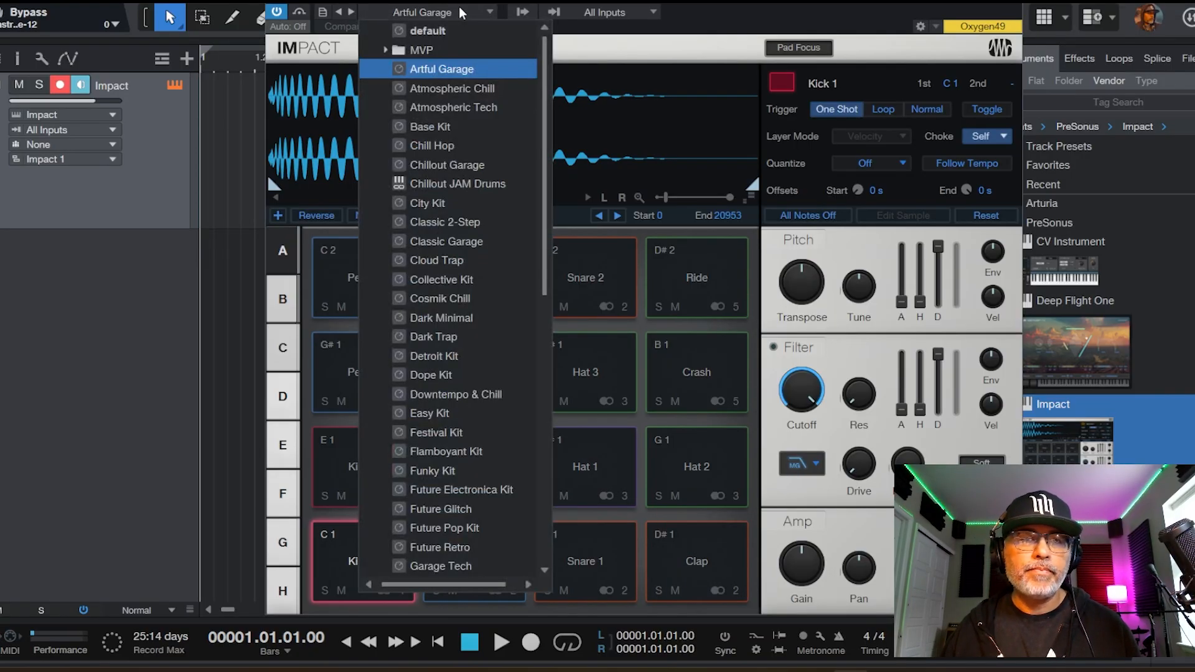
{"action": "left_click", "coordinate": [462, 89]}
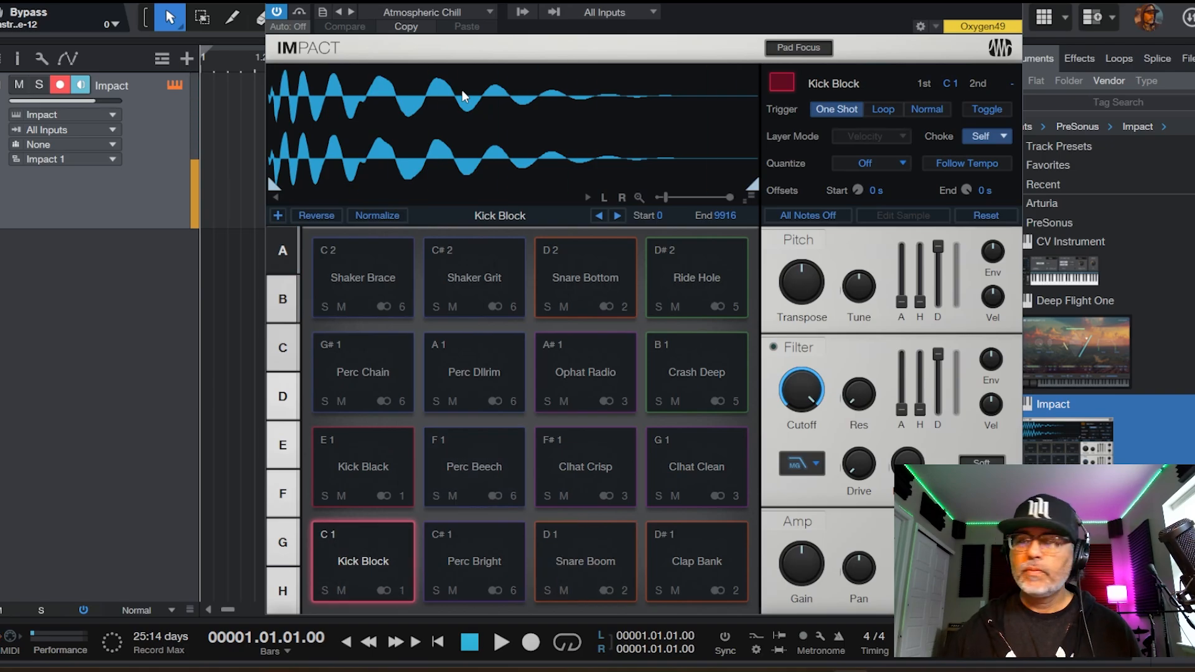
{"action": "left_click", "coordinate": [465, 11]}
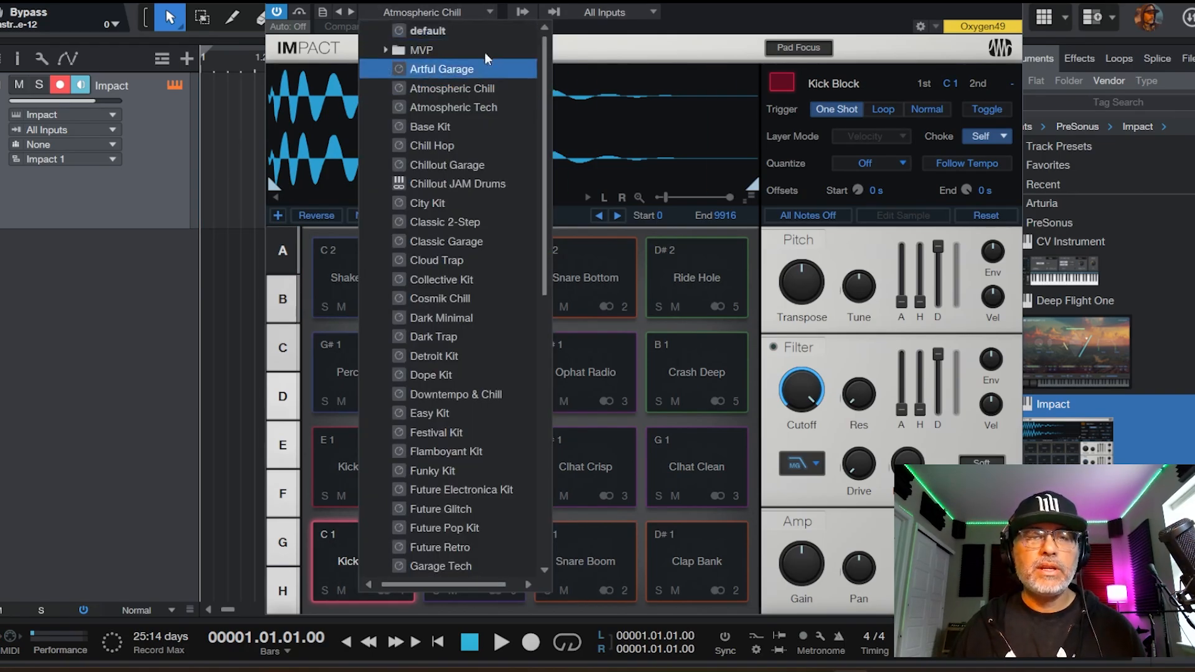
{"action": "left_click", "coordinate": [458, 150]}
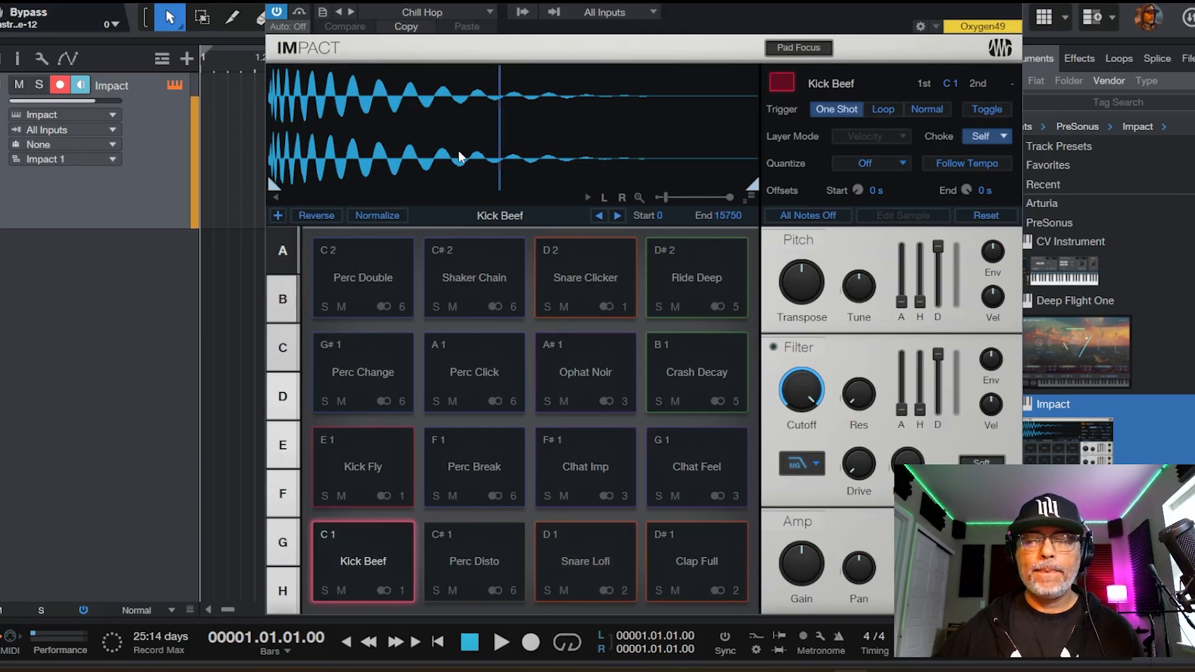
{"action": "left_click", "coordinate": [446, 10]}
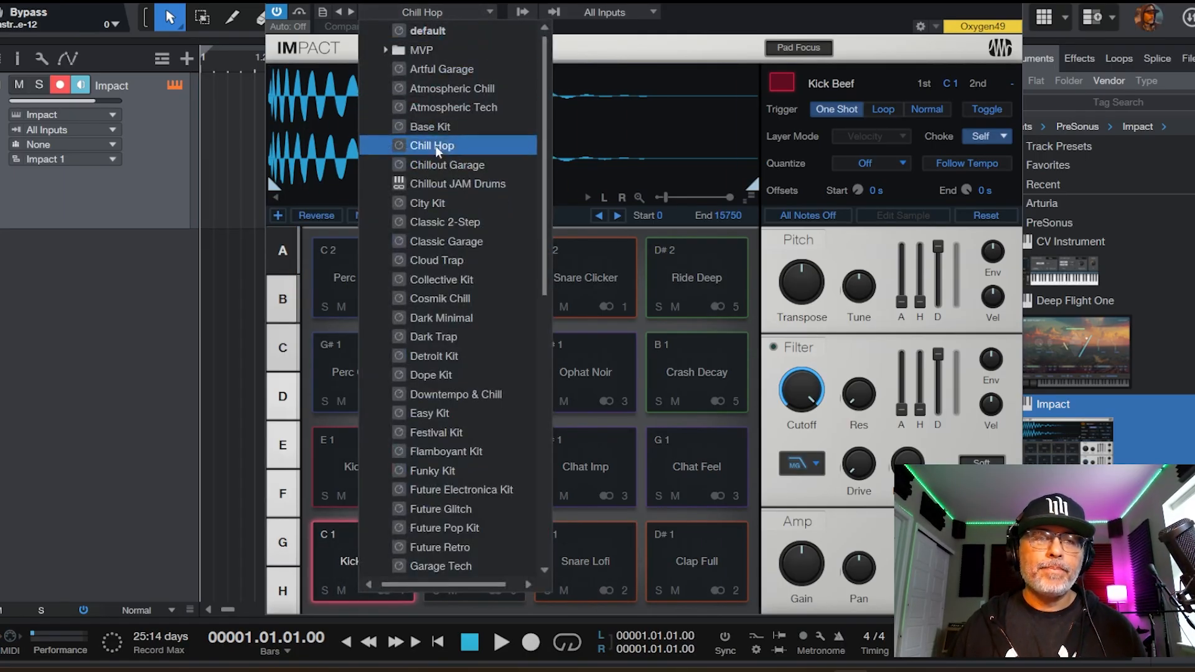
{"action": "left_click", "coordinate": [437, 186]}
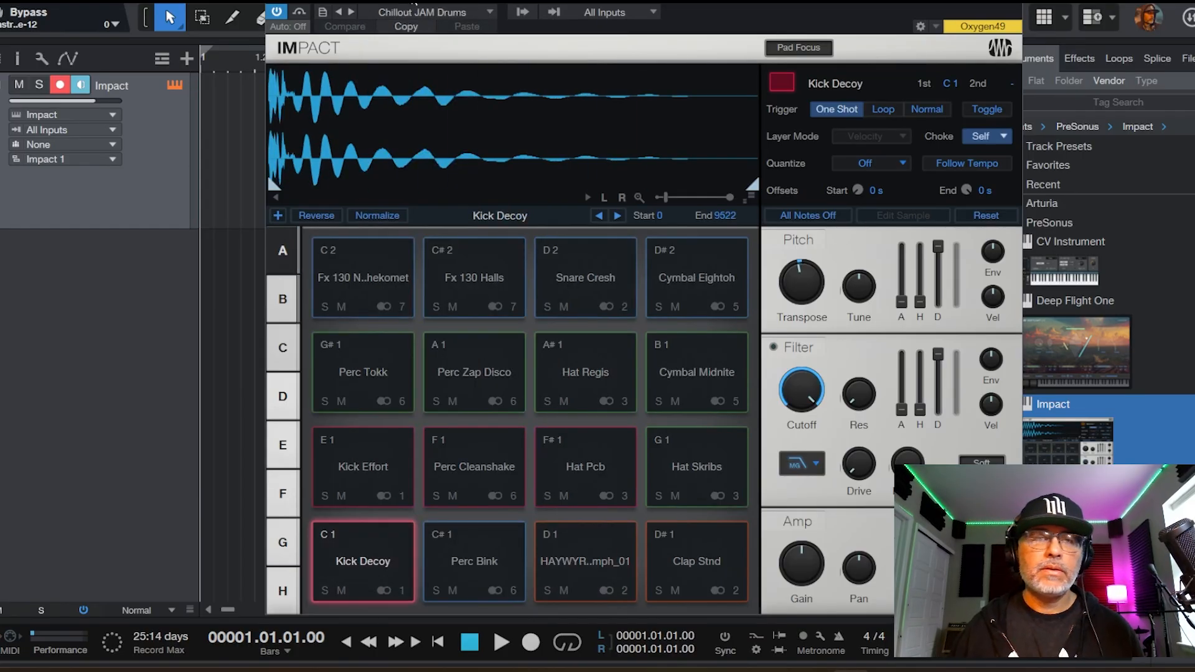
Step: Load the Downtempo & Chill kit preset in Impact, switching briefly to the default preset for comparison
{"action": "left_click", "coordinate": [415, 14]}
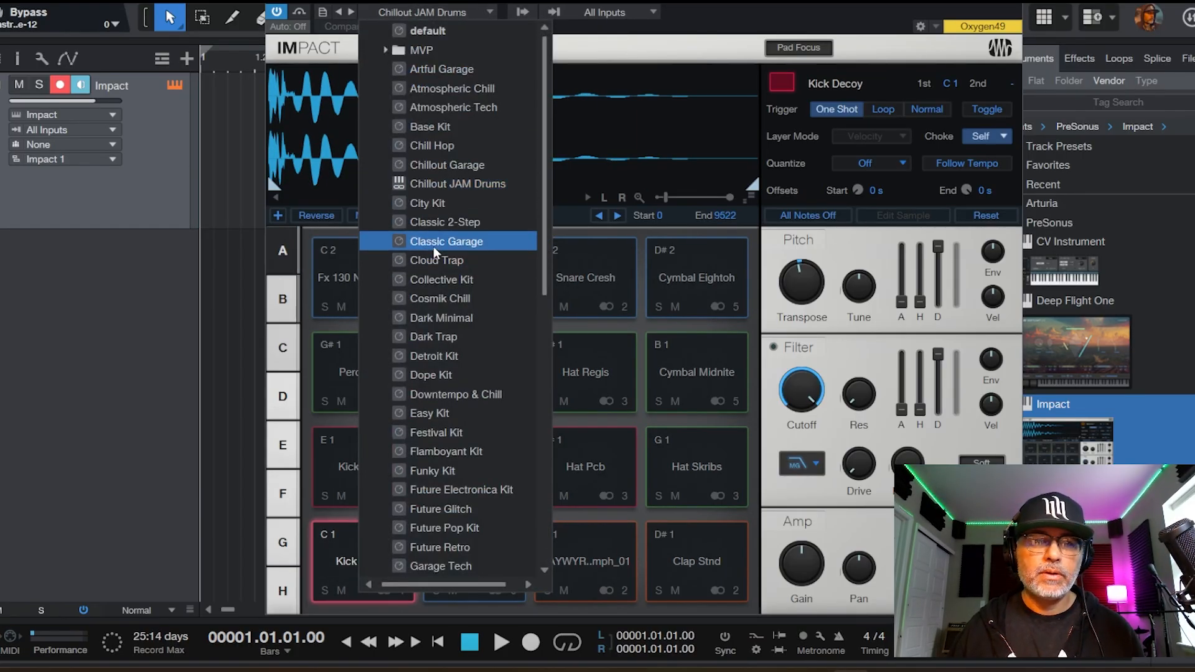
{"action": "left_click", "coordinate": [447, 393]}
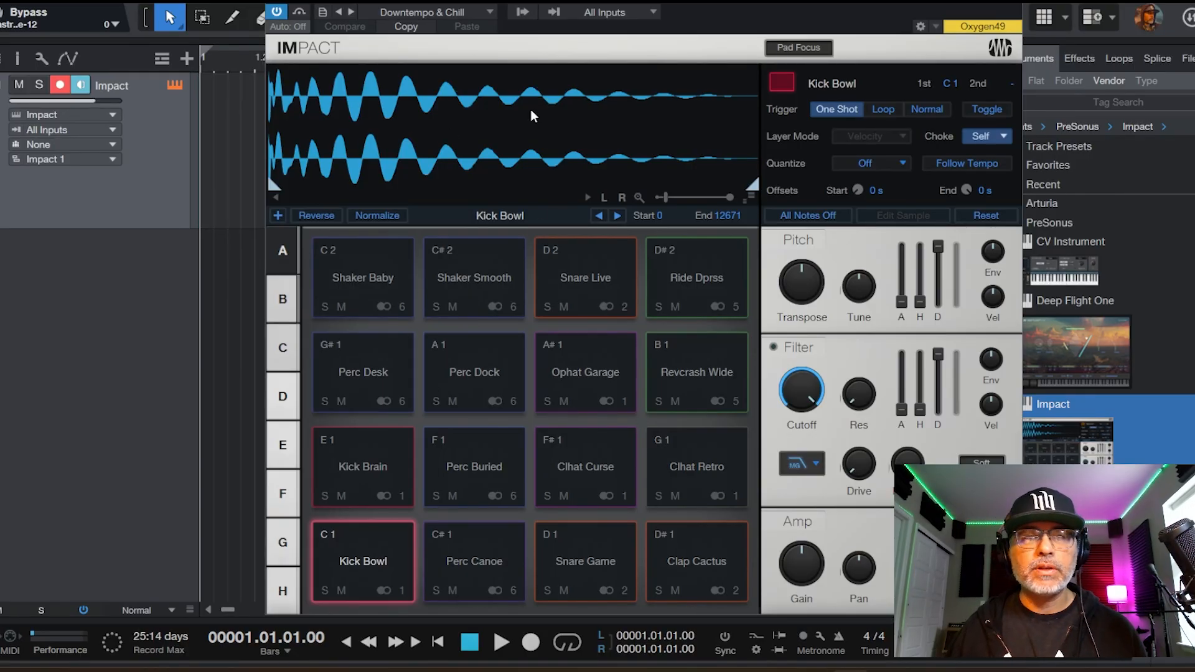
{"action": "left_click", "coordinate": [446, 10]}
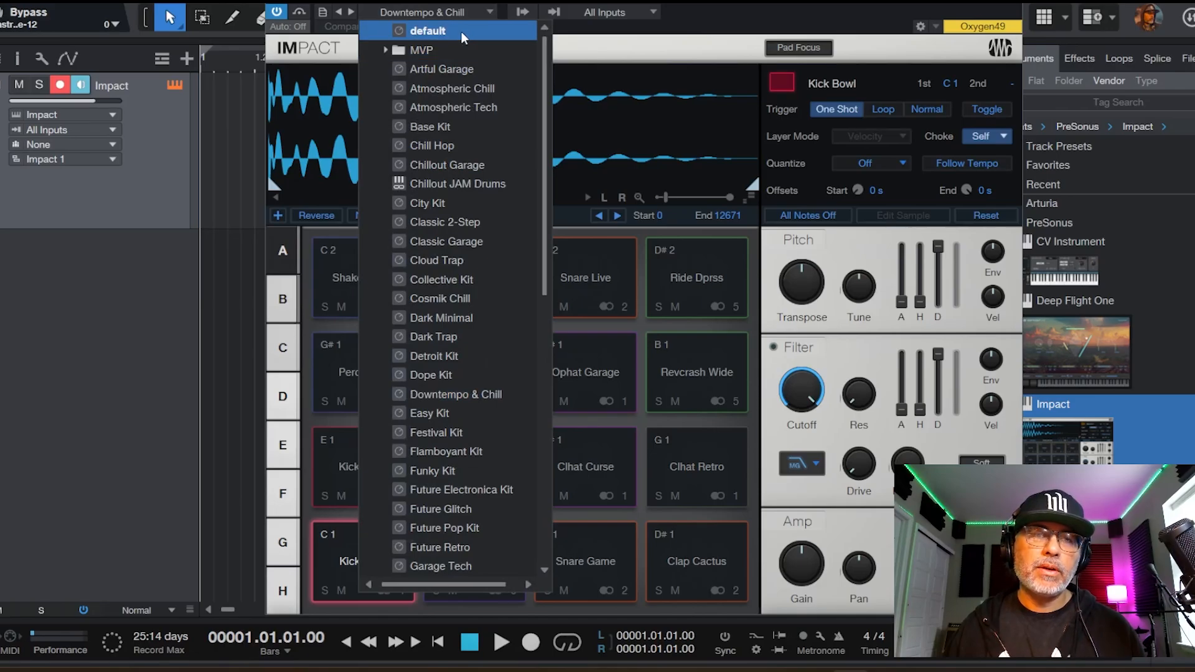
{"action": "left_click", "coordinate": [461, 32]}
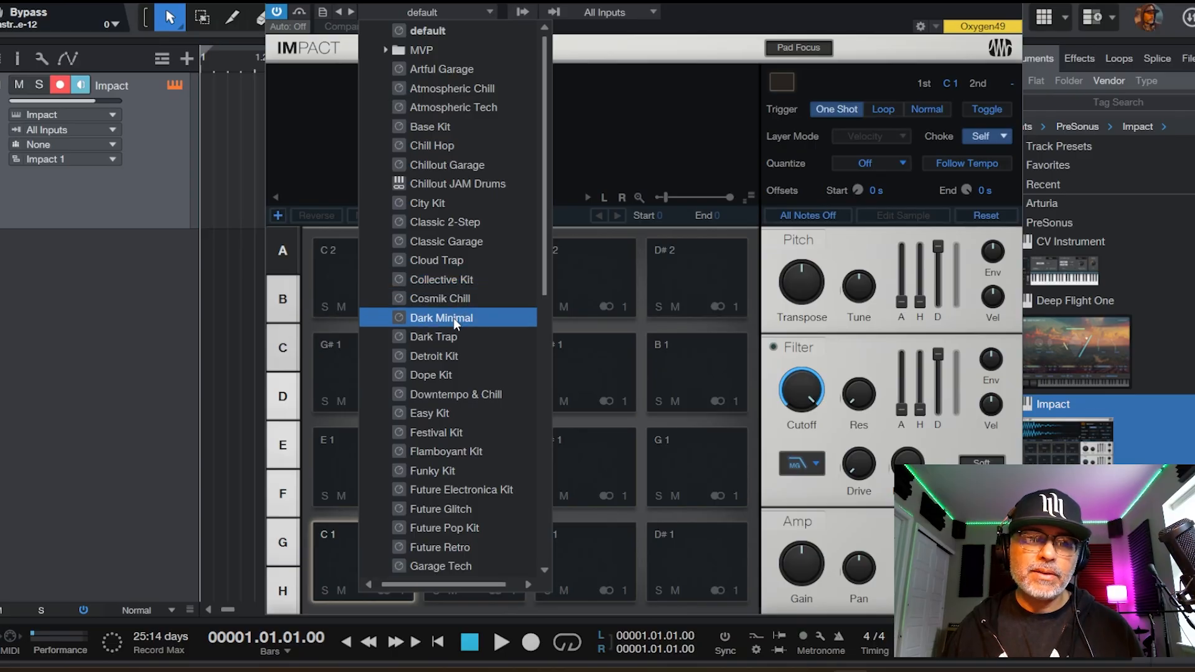
{"action": "left_click", "coordinate": [454, 396]}
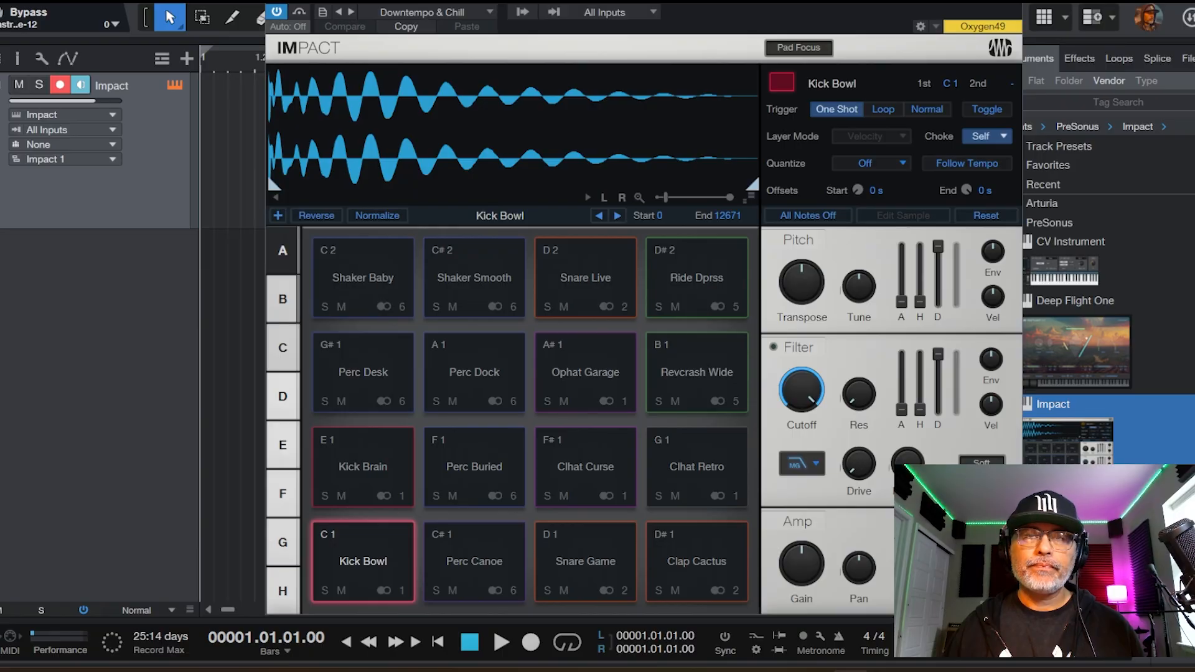
Step: Audition the Kick Bowl, Perc Canoe and Snare Game pads in Impact and close the instrument editor
{"action": "left_click_drag", "start_coordinate": [579, 0], "coordinate": [1194, 31]}
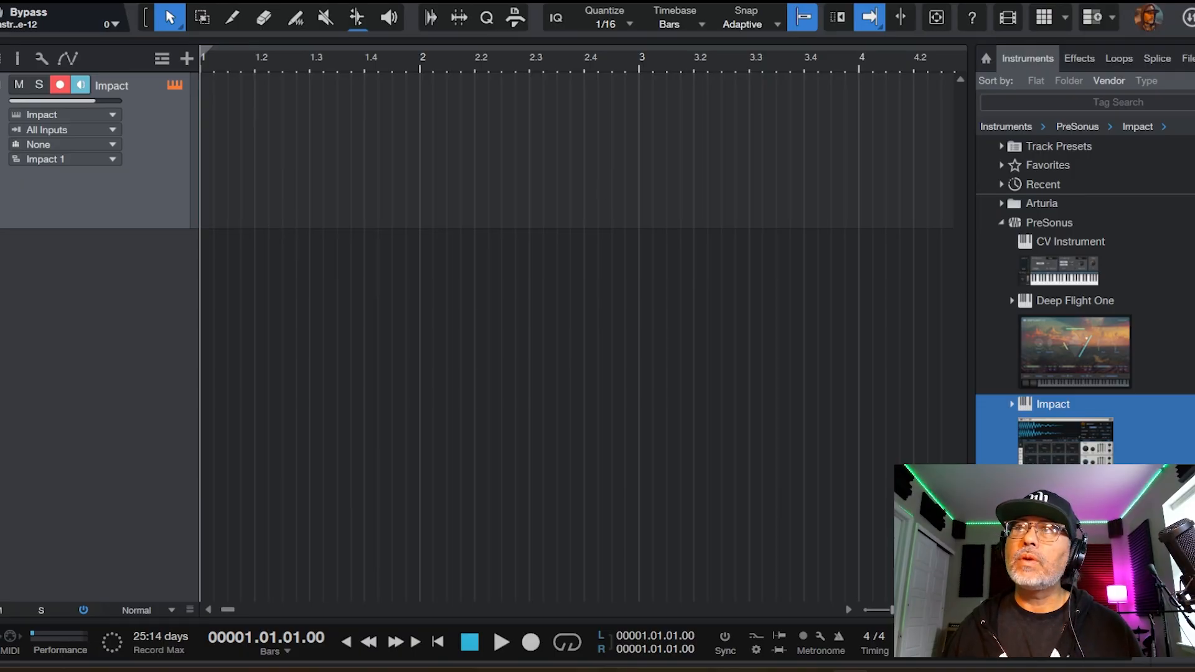
{"action": "left_click_drag", "start_coordinate": [934, 1], "coordinate": [498, 2]}
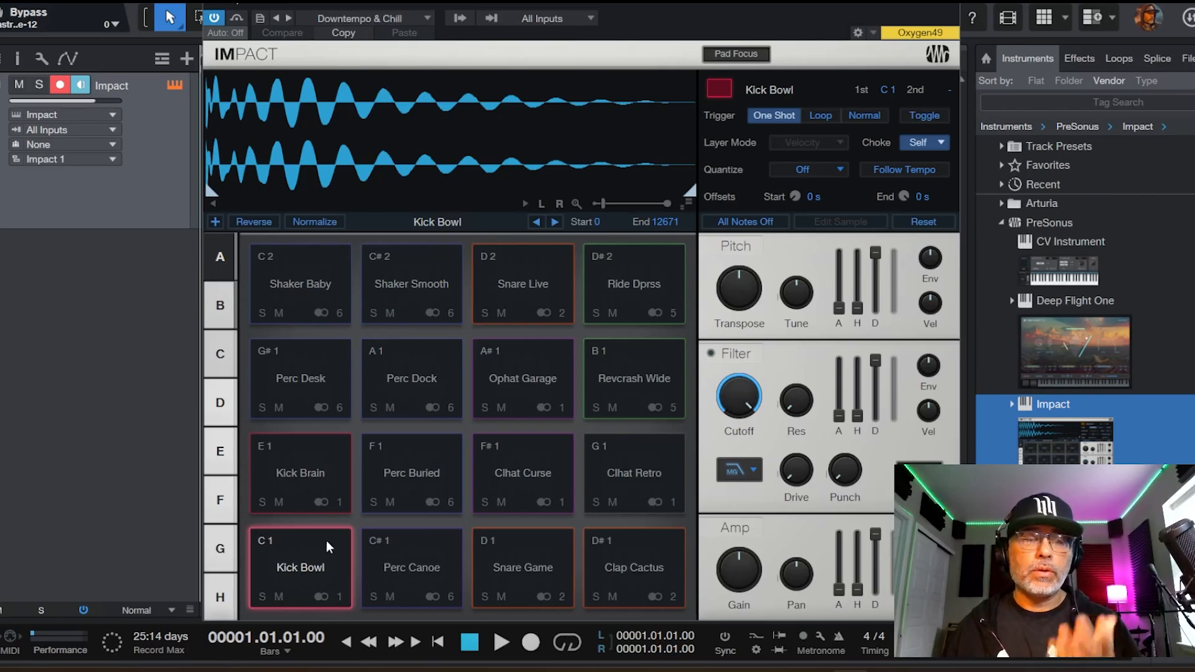
{"action": "left_click", "coordinate": [299, 575]}
{"action": "left_click", "coordinate": [380, 563]}
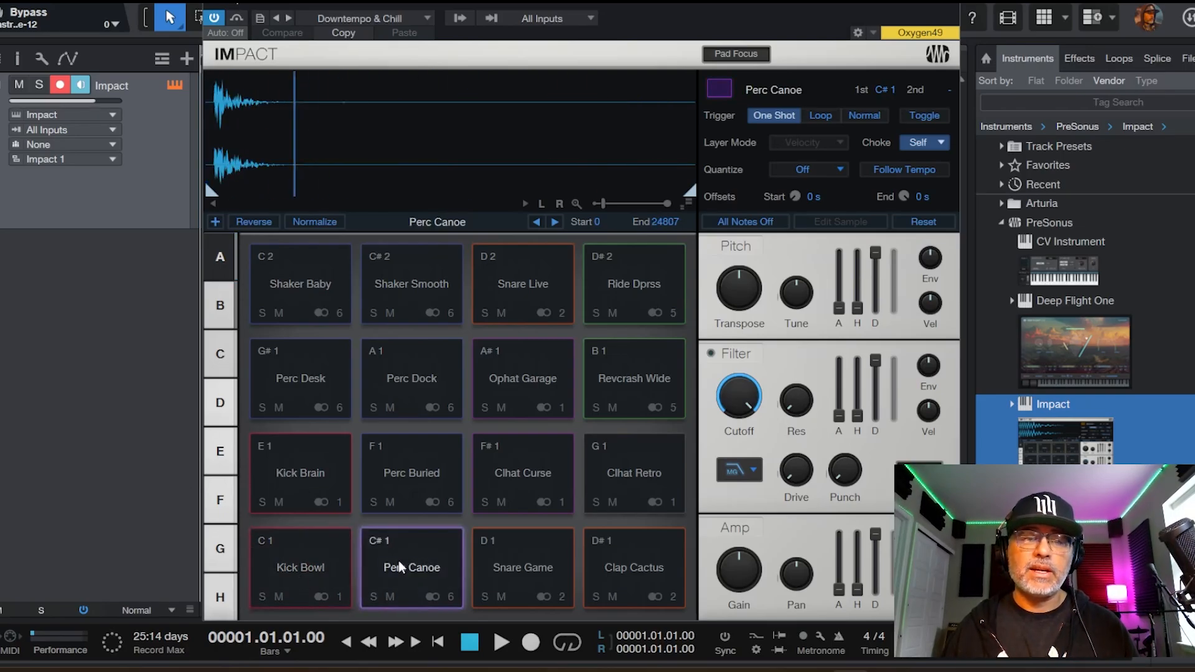
{"action": "left_click", "coordinate": [491, 568]}
{"action": "left_click", "coordinate": [951, 2]}
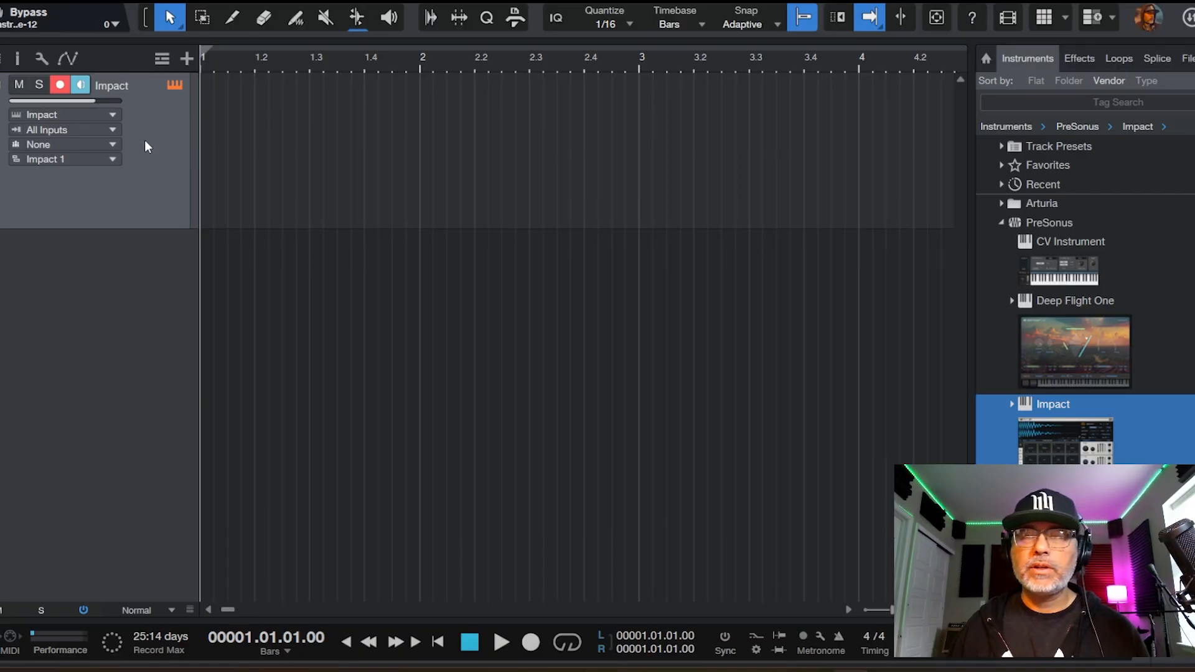
Step: Add a mono audio track below Impact, name it My Sound and enlarge its height
{"action": "right_click", "coordinate": [115, 275]}
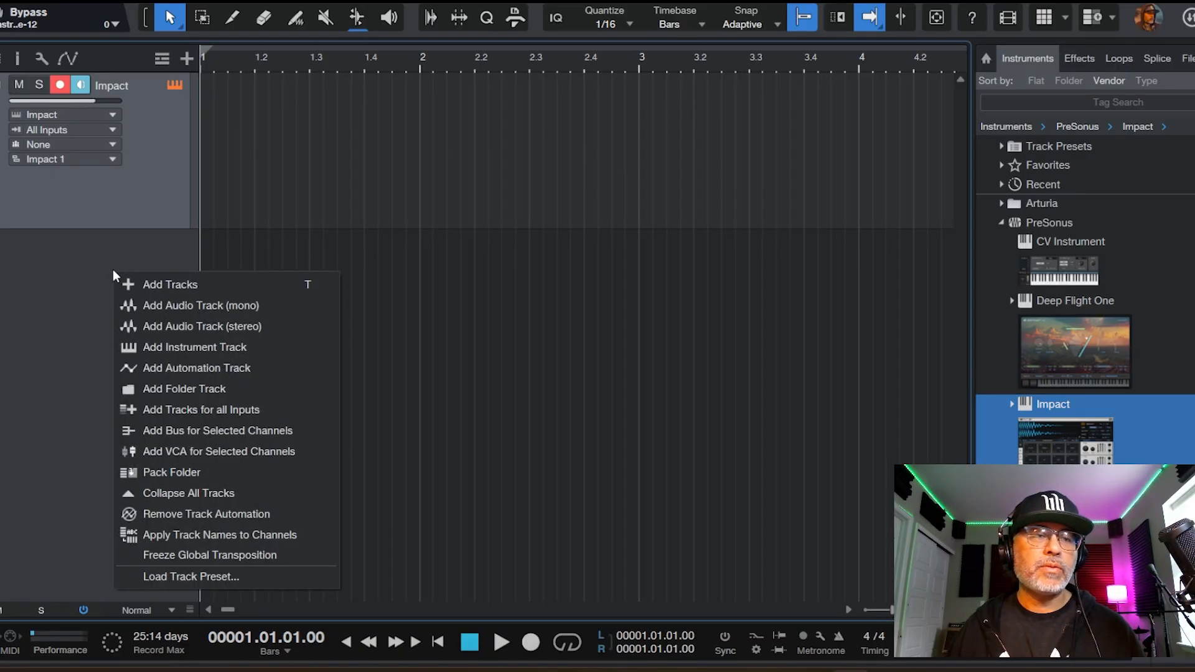
{"action": "left_click", "coordinate": [153, 308]}
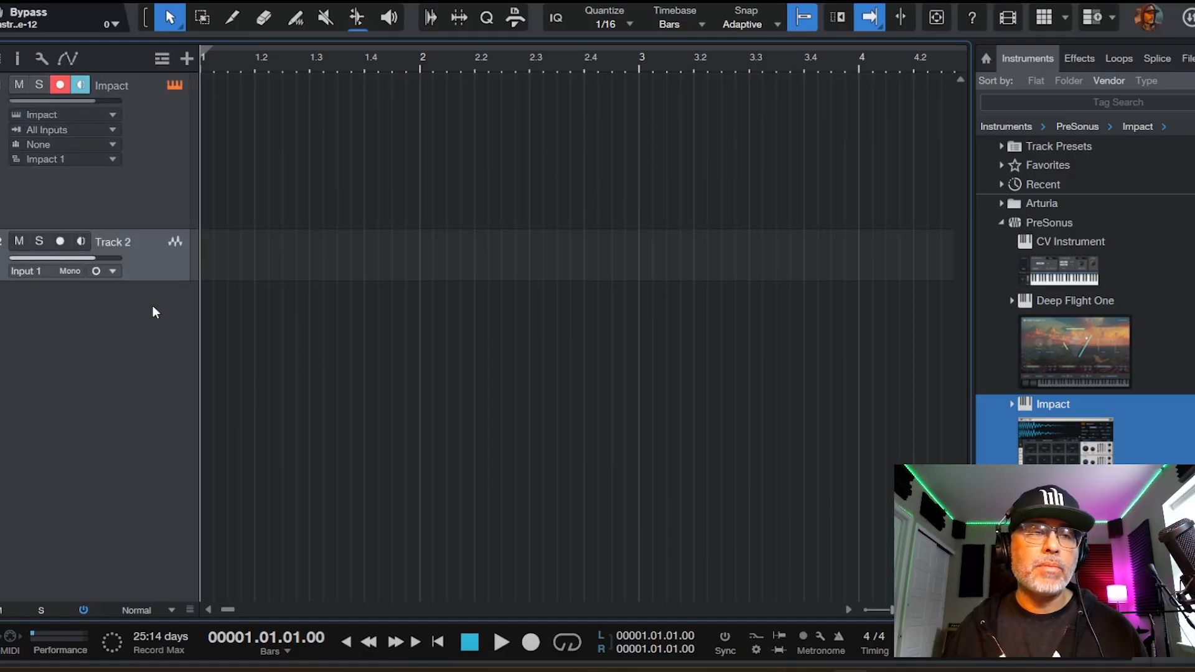
{"action": "double_click", "coordinate": [126, 243]}
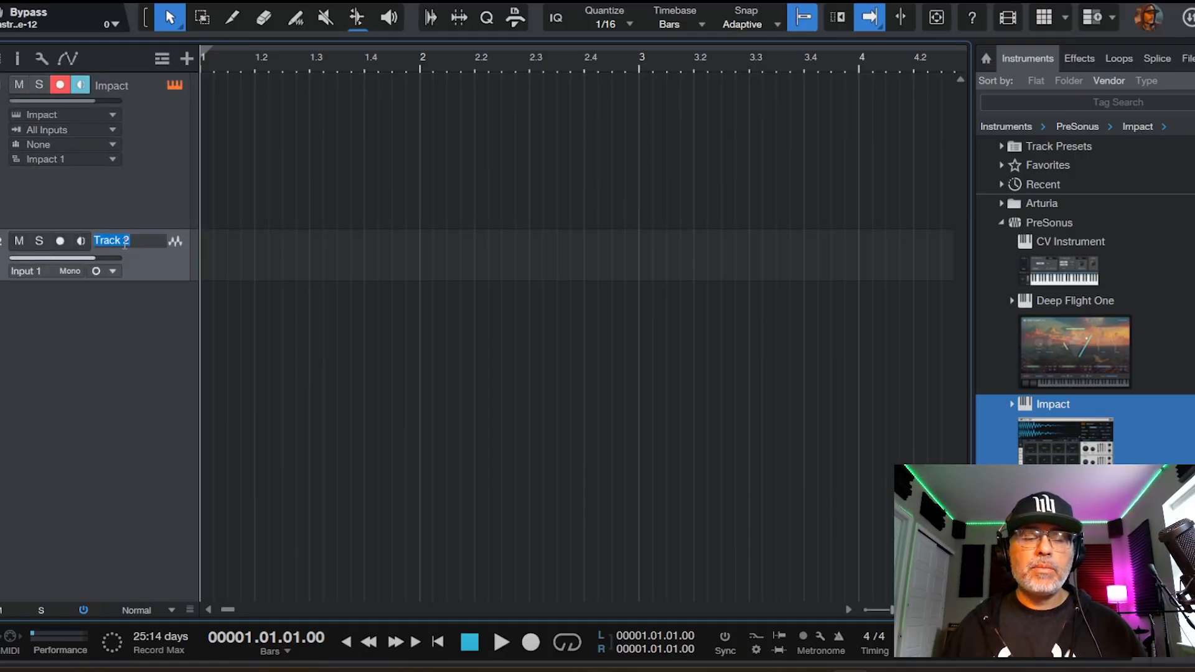
{"action": "type", "text": "My"}
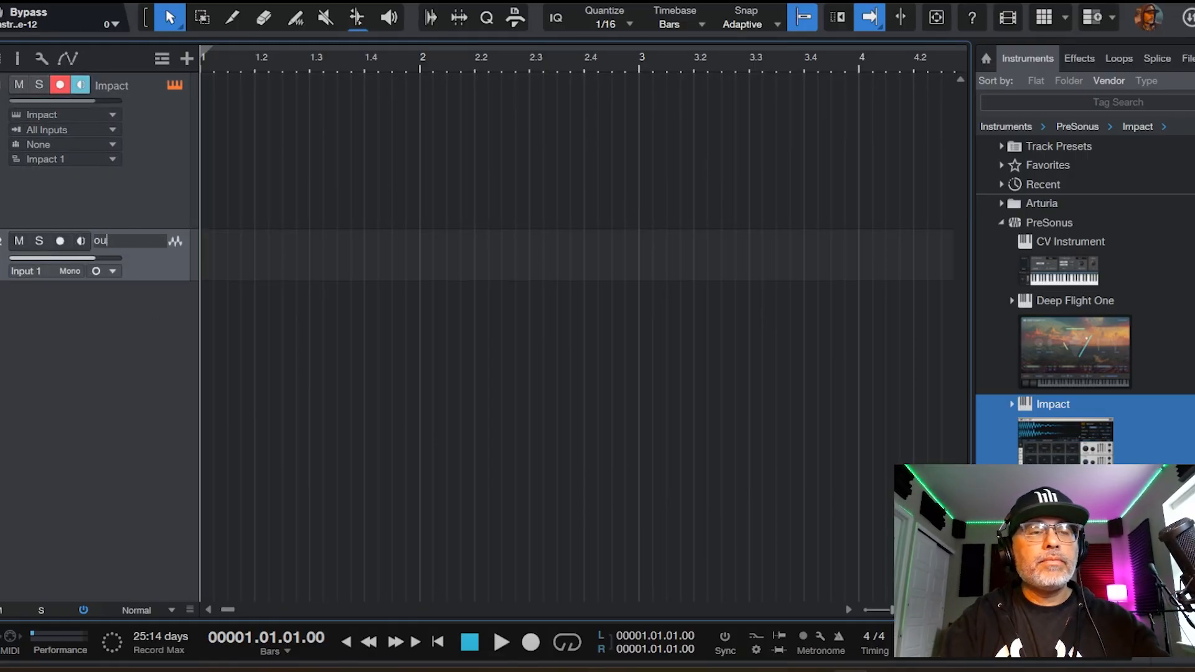
{"action": "type", "text": " Sound"}
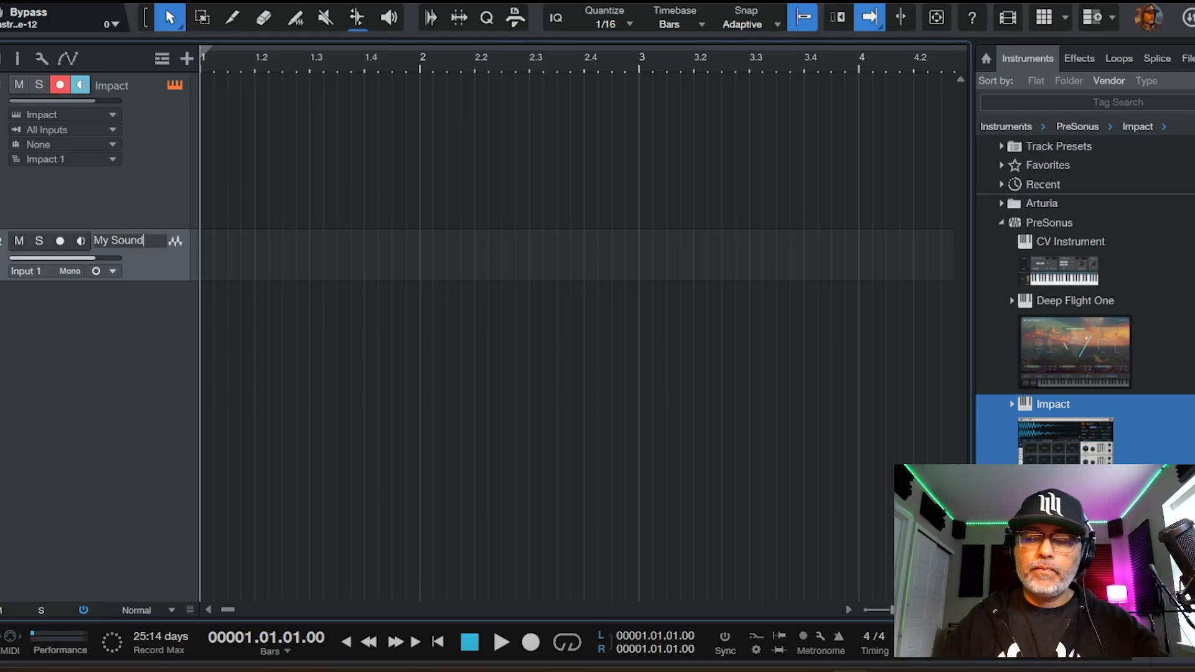
{"action": "key", "text": "Return"}
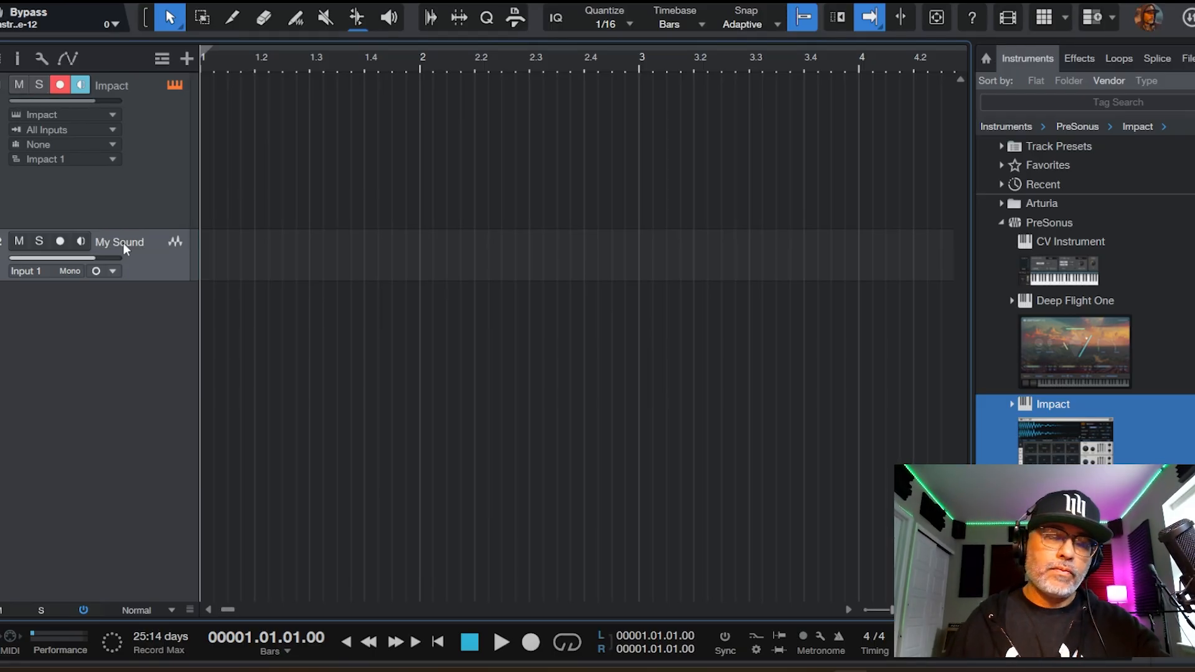
{"action": "left_click_drag", "start_coordinate": [135, 279], "coordinate": [125, 449]}
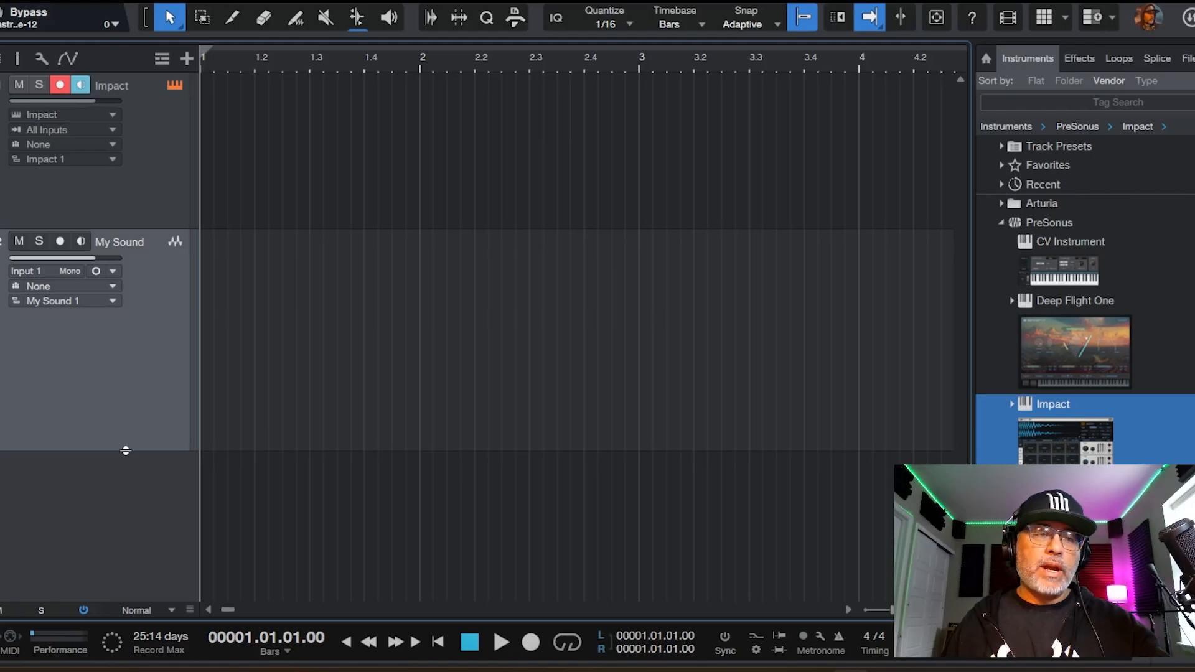
Step: Arm the My Sound track for recording instead of Impact, with monitoring on and Input 2 as its source
{"action": "left_click", "coordinate": [59, 85]}
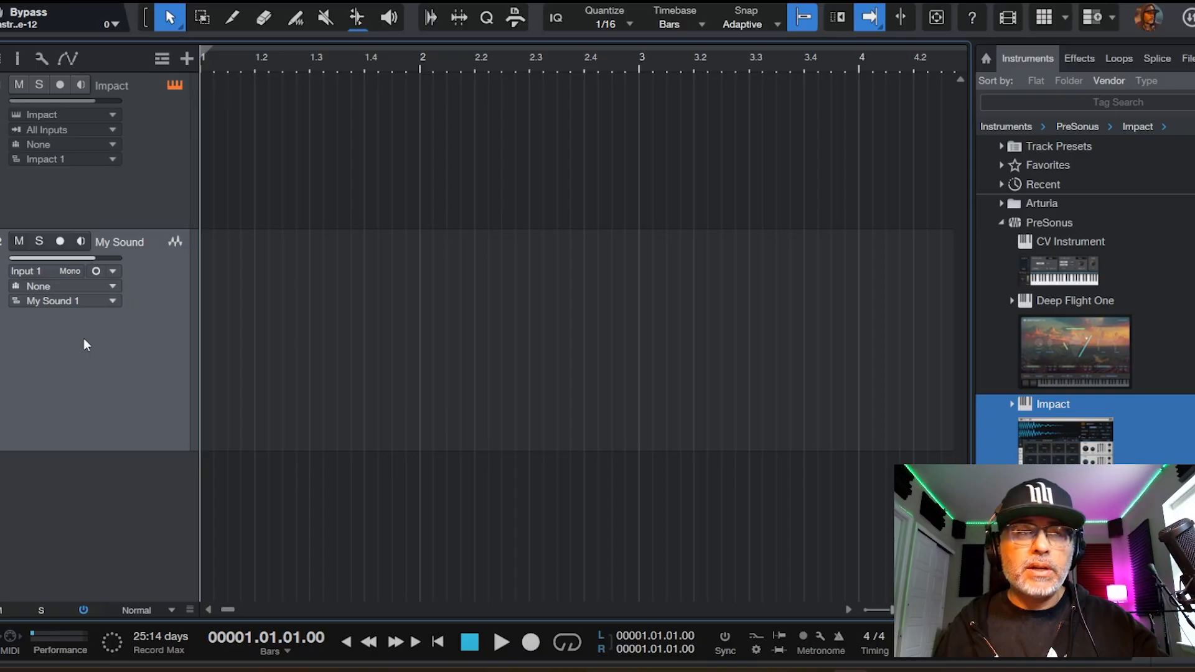
{"action": "left_click", "coordinate": [59, 242]}
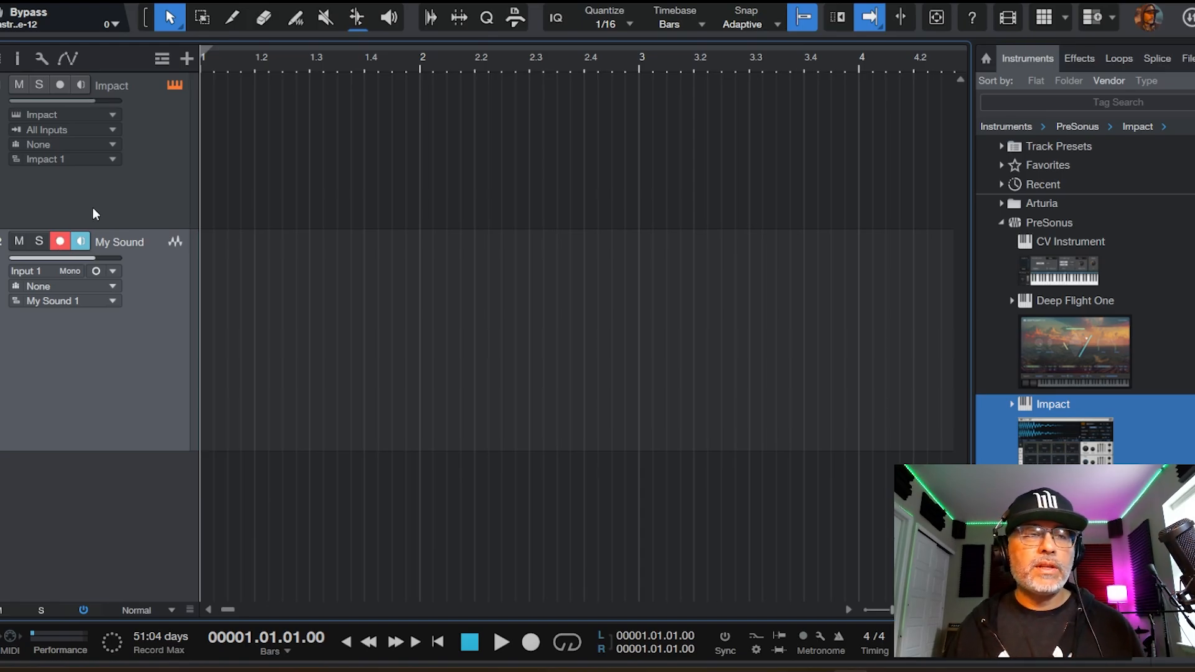
{"action": "left_click", "coordinate": [85, 243]}
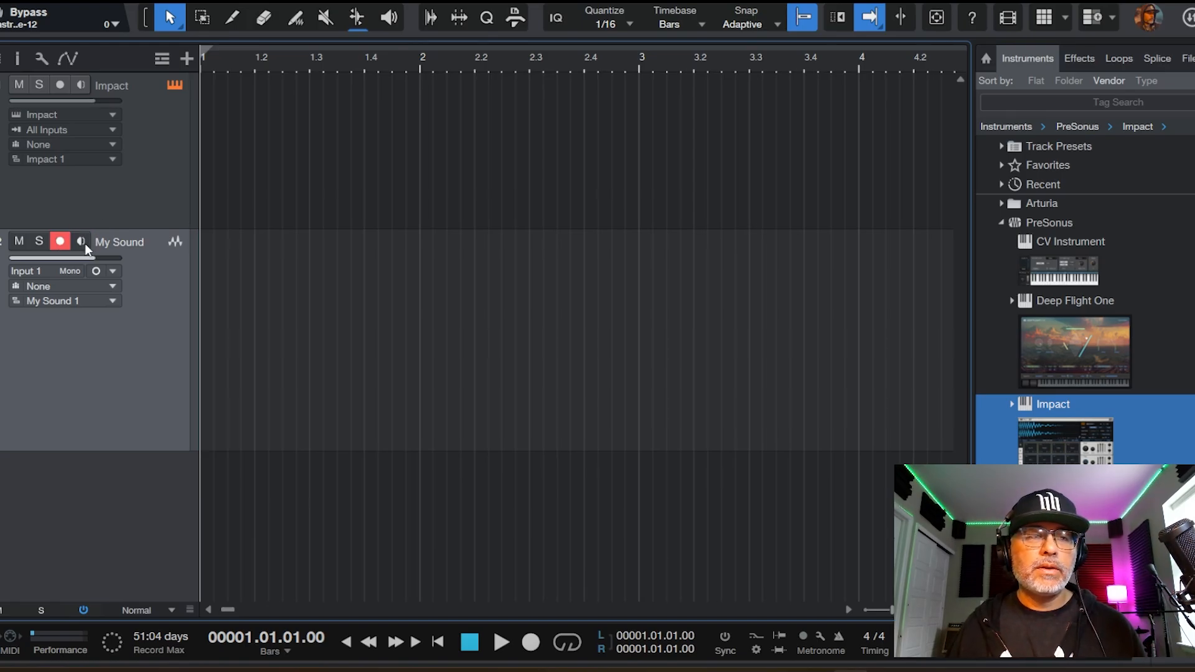
{"action": "left_click", "coordinate": [83, 243]}
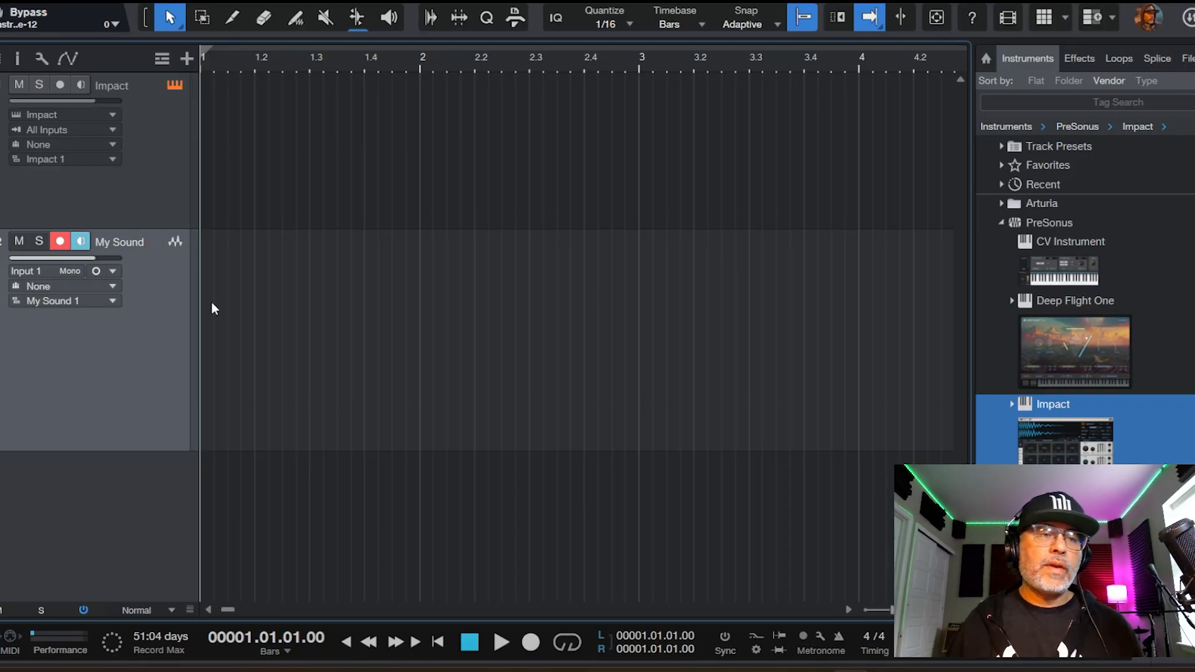
{"action": "left_click", "coordinate": [28, 273]}
{"action": "left_click", "coordinate": [48, 326]}
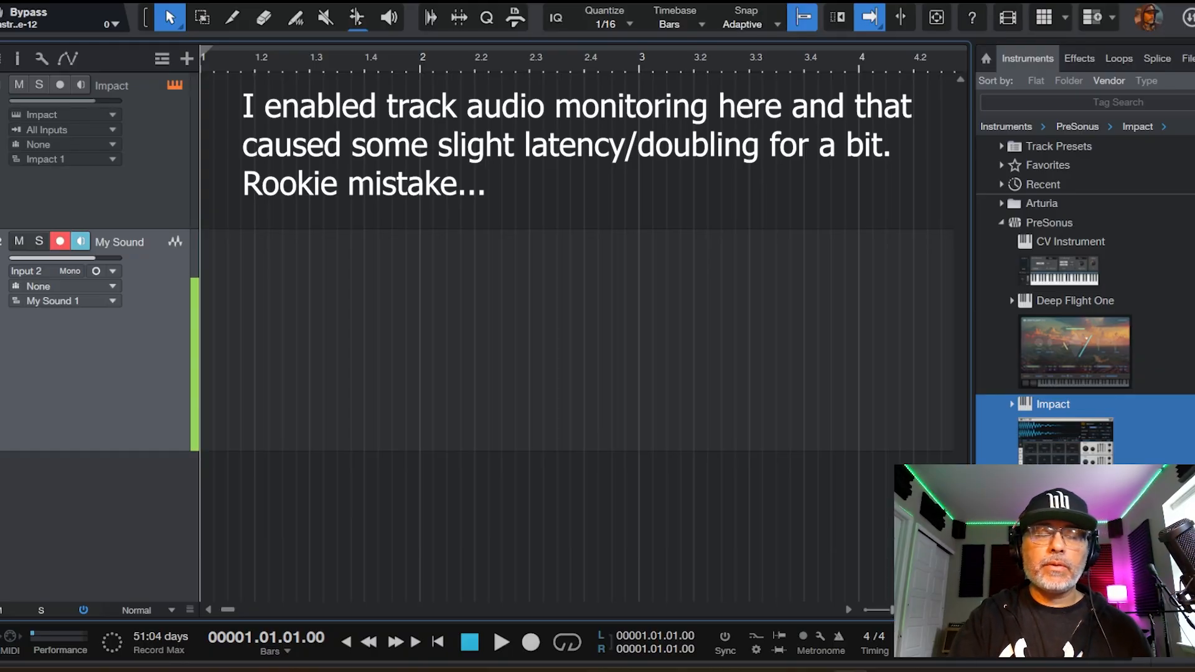
Step: Record a clip about one bar long on the My Sound track and play it back from just before beat 1.2
{"action": "key", "text": "KP_Multiply"}
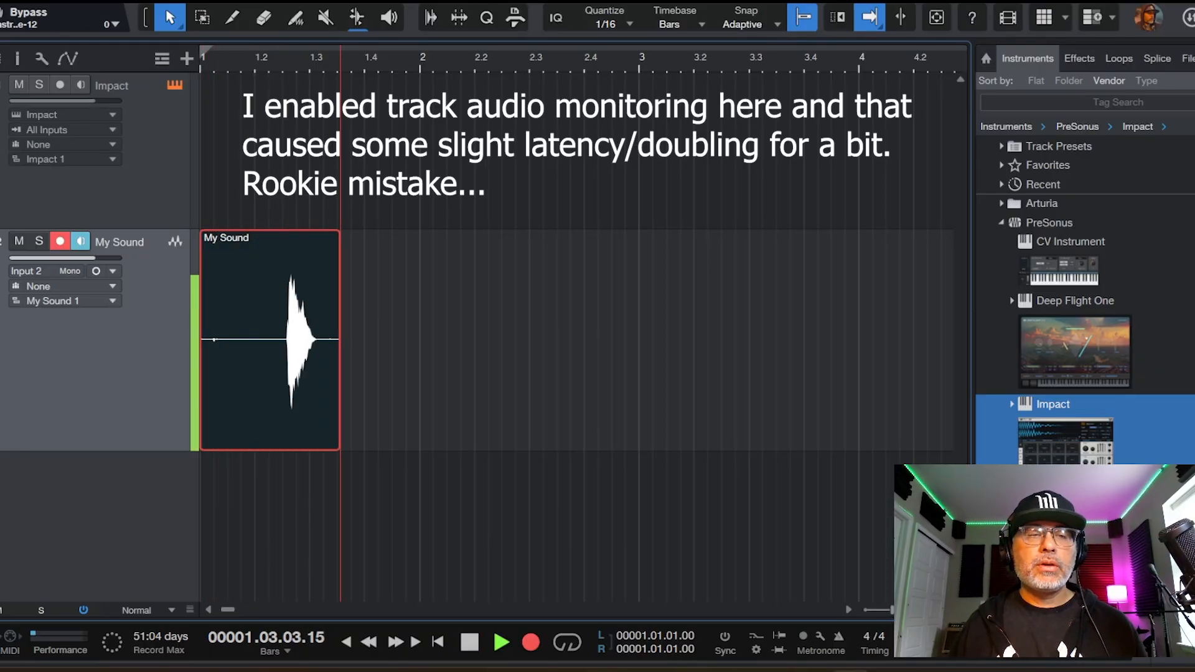
{"action": "key", "text": "space"}
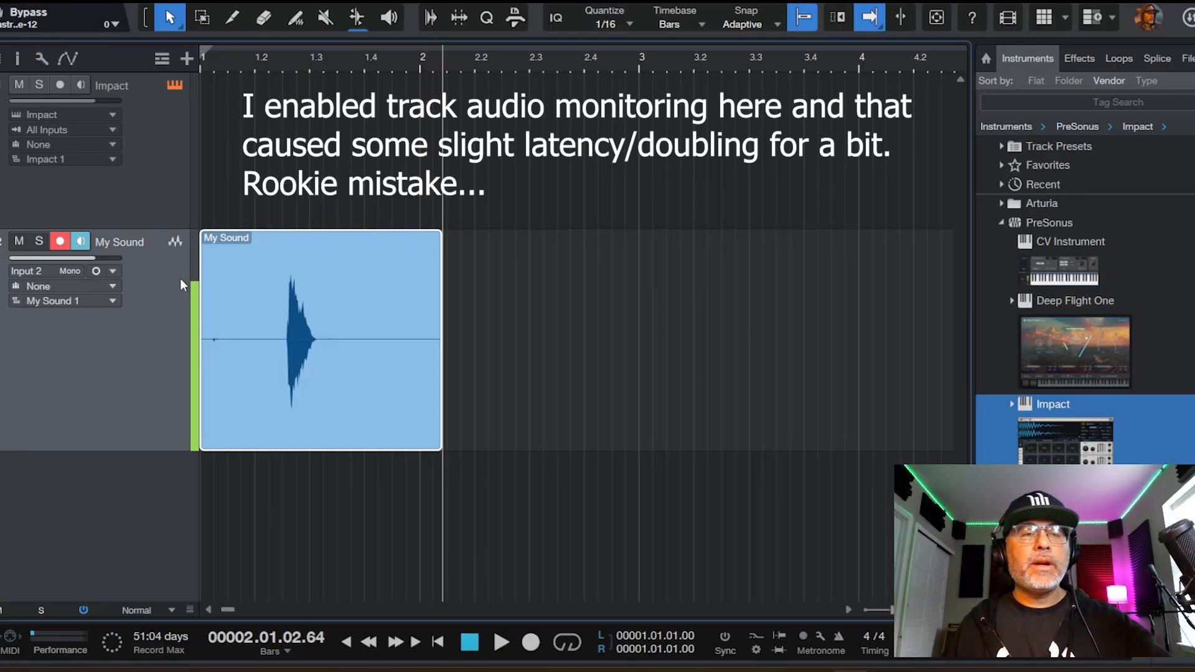
{"action": "left_click", "coordinate": [248, 56]}
{"action": "key", "text": "space"}
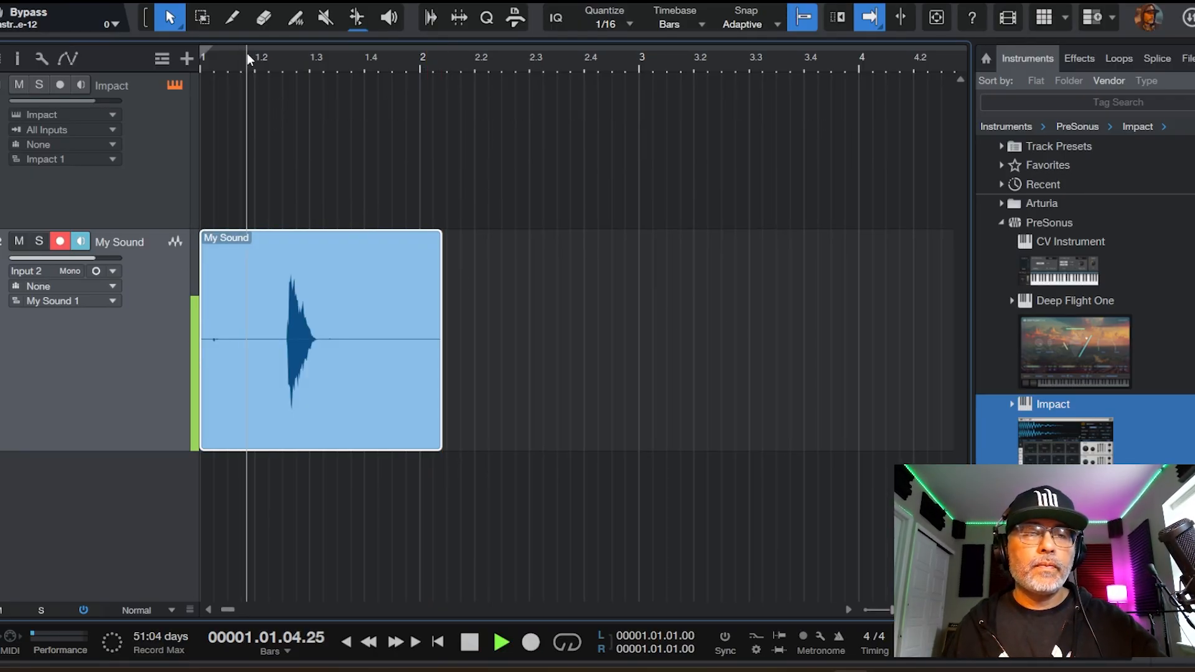
Step: Trim the silence before and the excess after the sound in the My Sound clip, move it to bar 1 and enable autoscroll
{"action": "left_click_drag", "start_coordinate": [196, 292], "coordinate": [284, 306]}
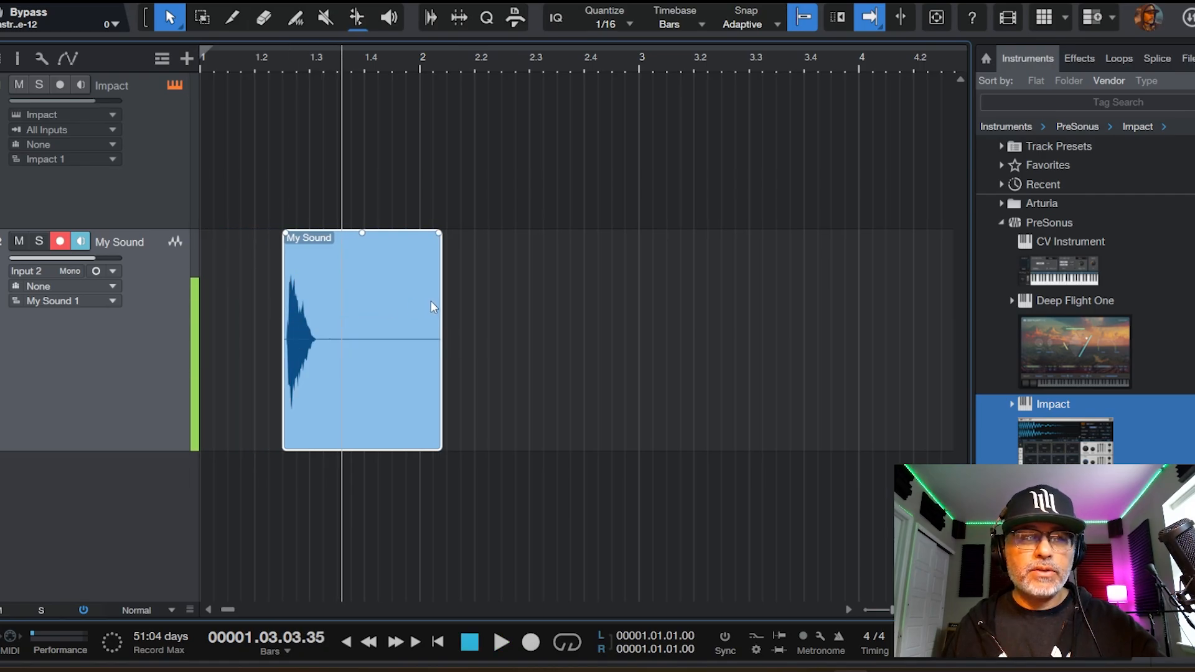
{"action": "left_click_drag", "start_coordinate": [440, 305], "coordinate": [404, 303]}
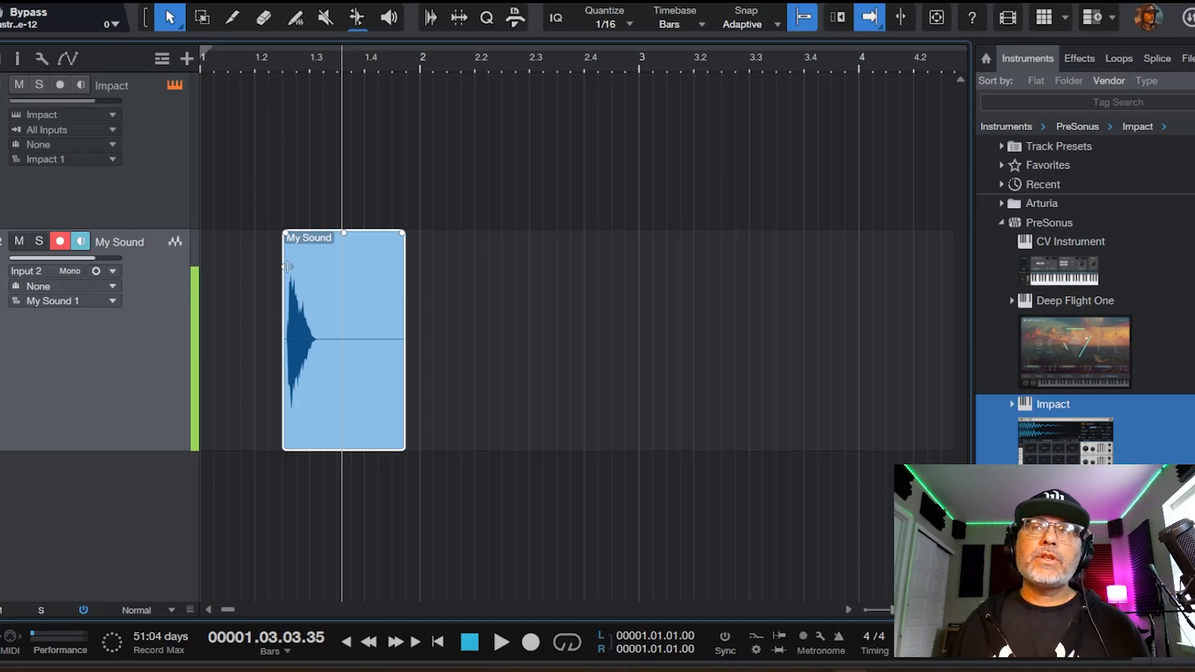
{"action": "left_click_drag", "start_coordinate": [330, 278], "coordinate": [249, 278]}
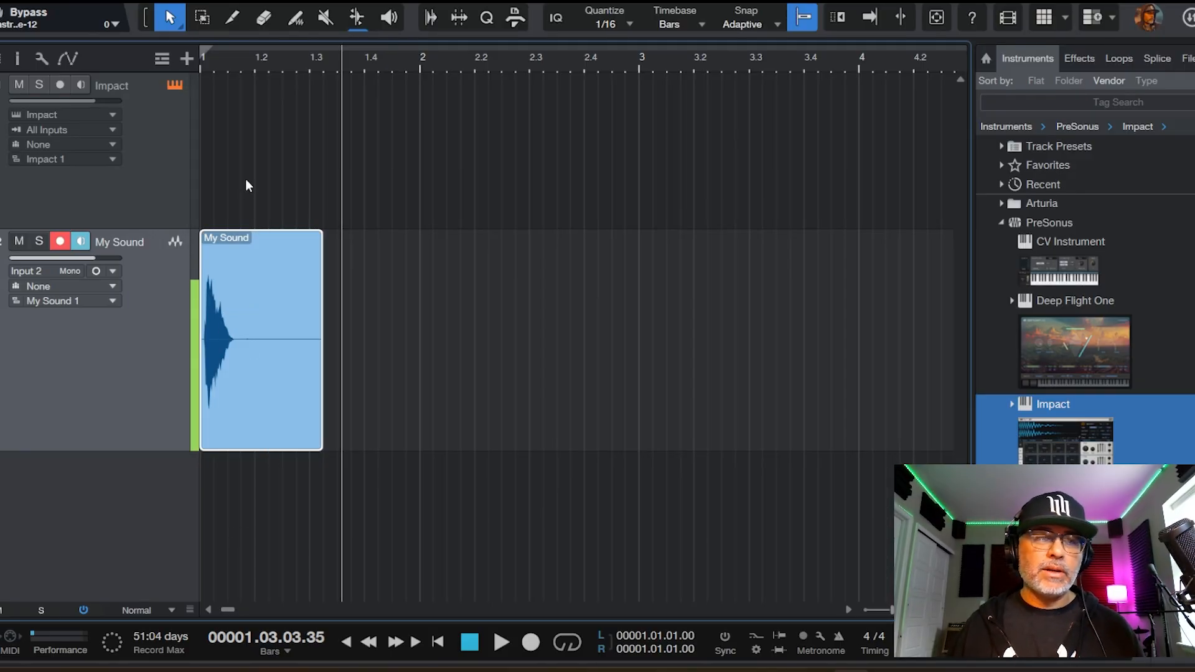
{"action": "scroll", "coordinate": [231, 59], "scroll_direction": "up", "scroll_amount": 3}
{"action": "key", "text": "KP_Subtract"}
{"action": "key", "text": "KP_Subtract"}
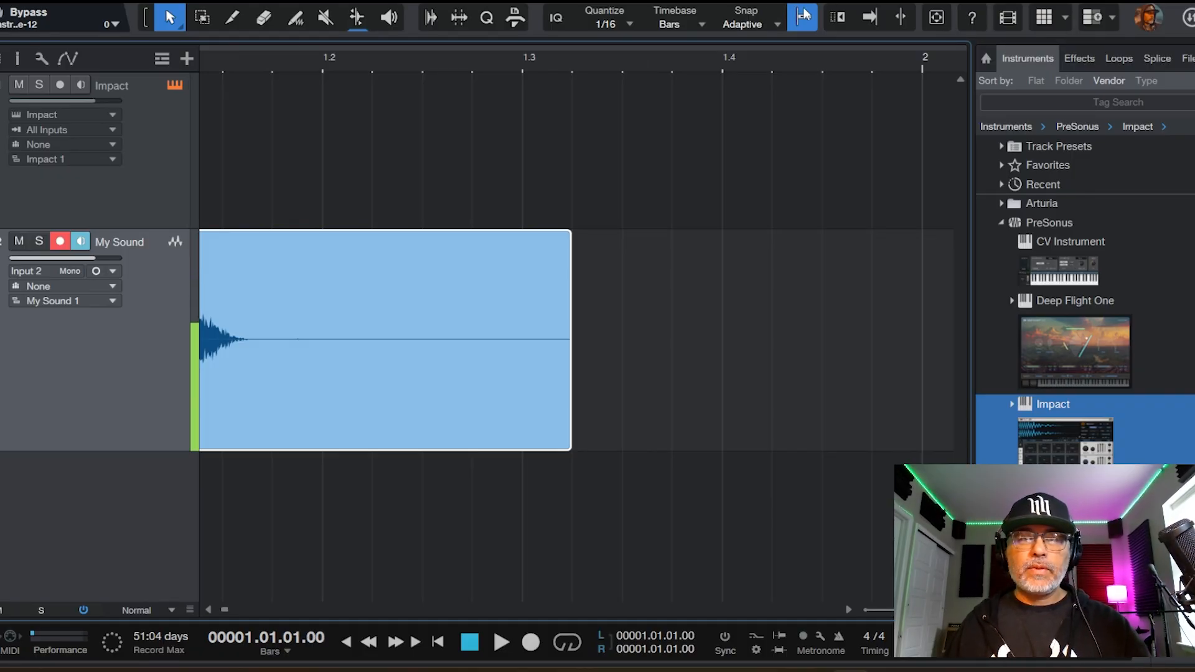
{"action": "left_click", "coordinate": [871, 18]}
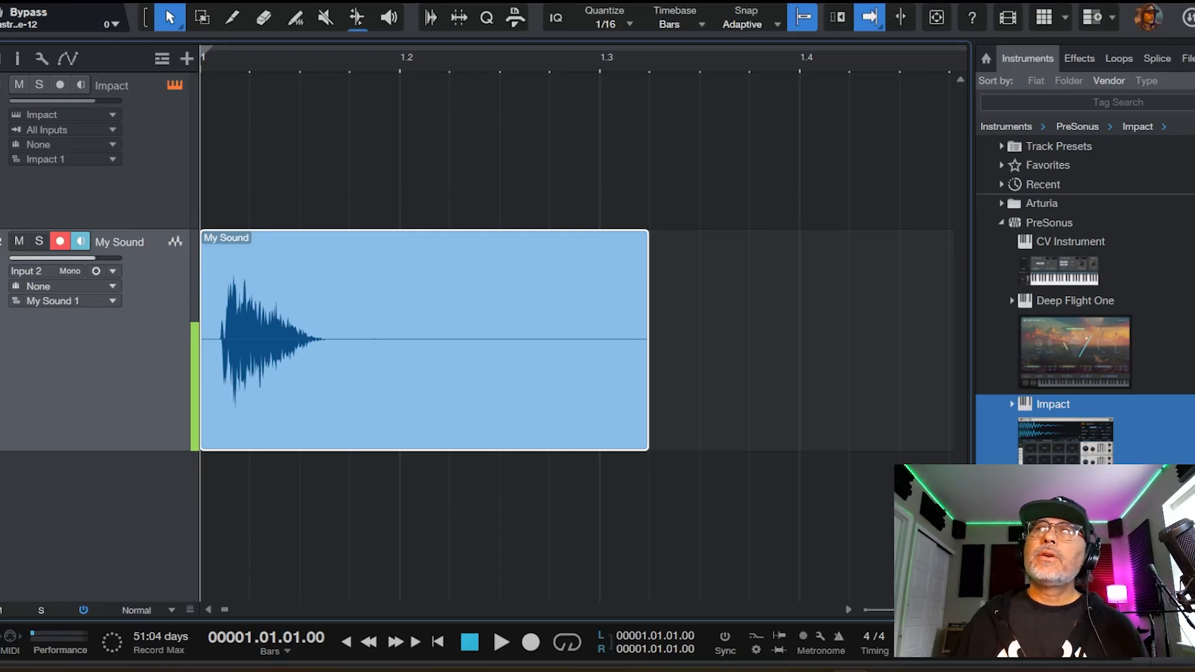
Step: Place the Impact editor beside the My Sound clip and audition the Snare Game pad several times
{"action": "left_click_drag", "start_coordinate": [825, 0], "coordinate": [936, 3]}
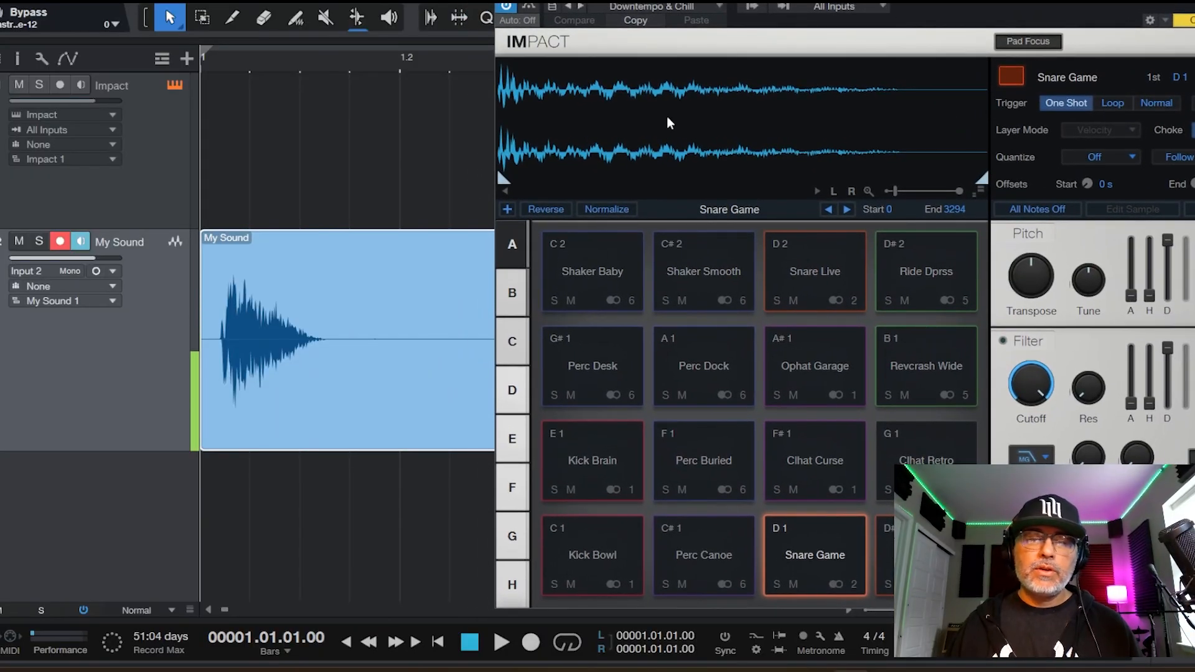
{"action": "left_click", "coordinate": [810, 548]}
{"action": "left_click", "coordinate": [809, 549]}
{"action": "left_click", "coordinate": [810, 549]}
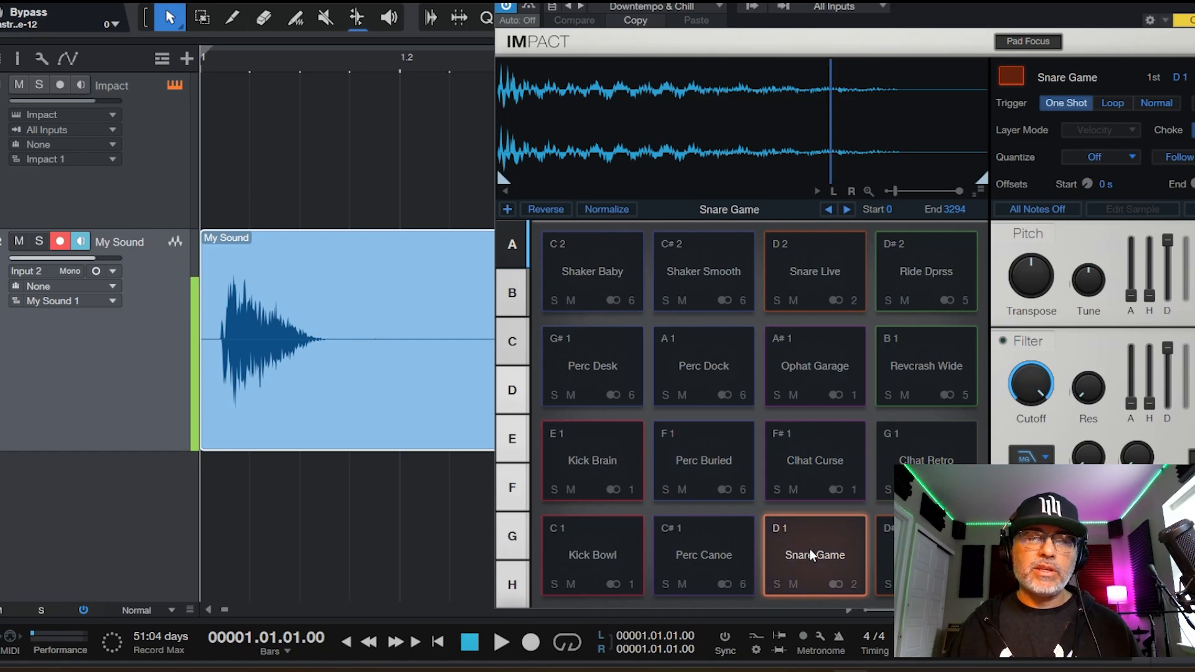
{"action": "left_click", "coordinate": [809, 550]}
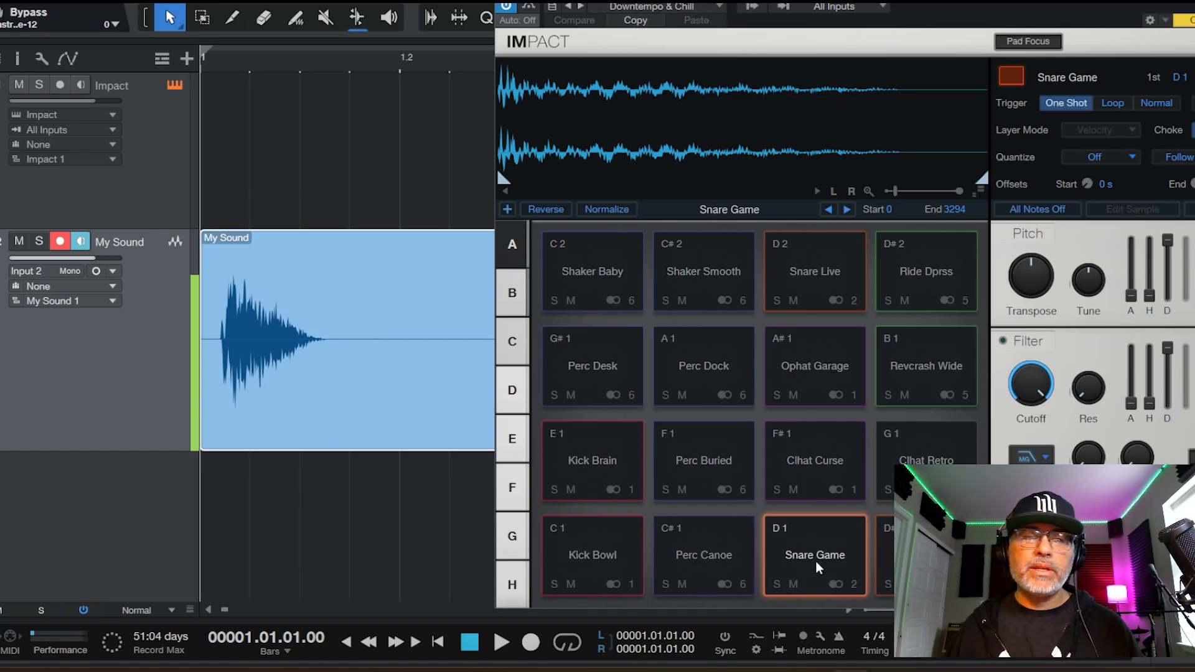
{"action": "left_click", "coordinate": [803, 541]}
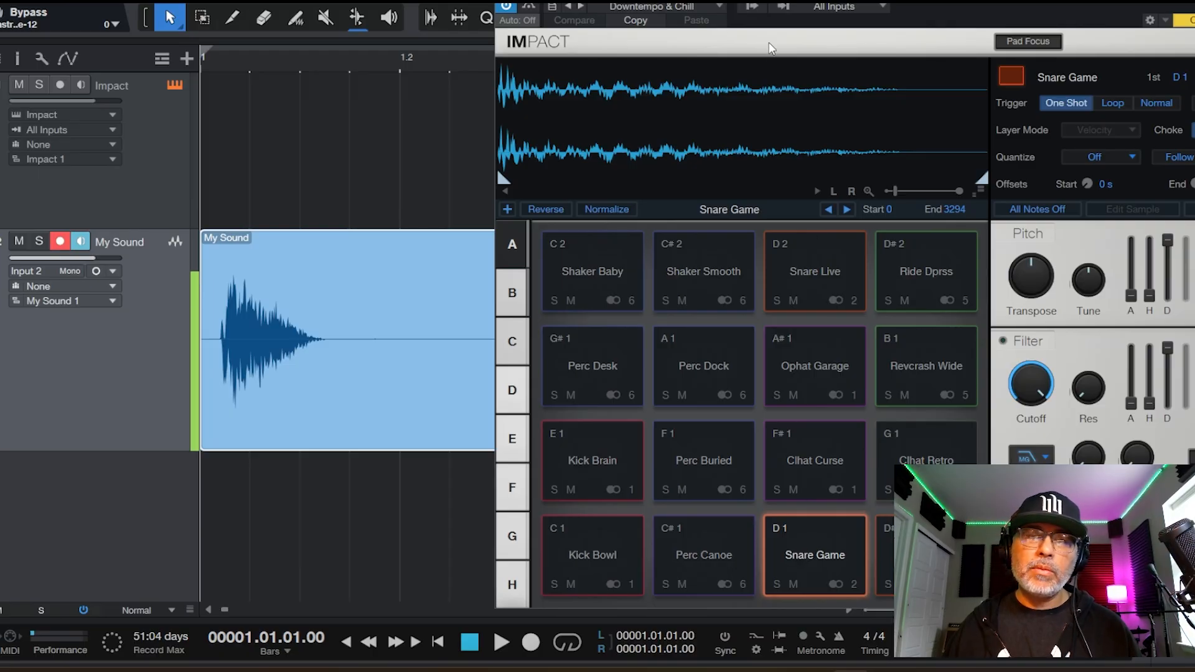
Step: Replace the sample on Impact's Snare Game pad (D 1) with the My Sound clip from the arrangement
{"action": "mouse_move", "coordinate": [496, 167]}
{"action": "left_mouse_down"}
{"action": "mouse_move", "coordinate": [521, 170]}
{"action": "mouse_move", "coordinate": [504, 167]}
{"action": "left_mouse_up"}
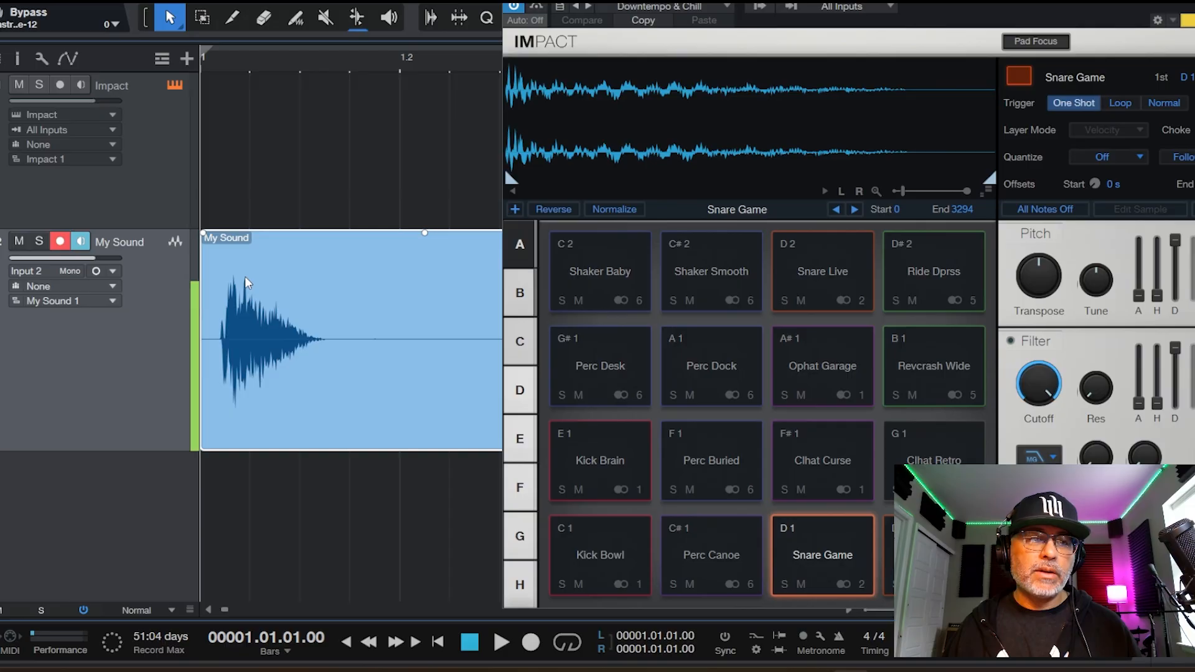
{"action": "left_click", "coordinate": [259, 313]}
{"action": "left_click_drag", "start_coordinate": [259, 315], "coordinate": [801, 550]}
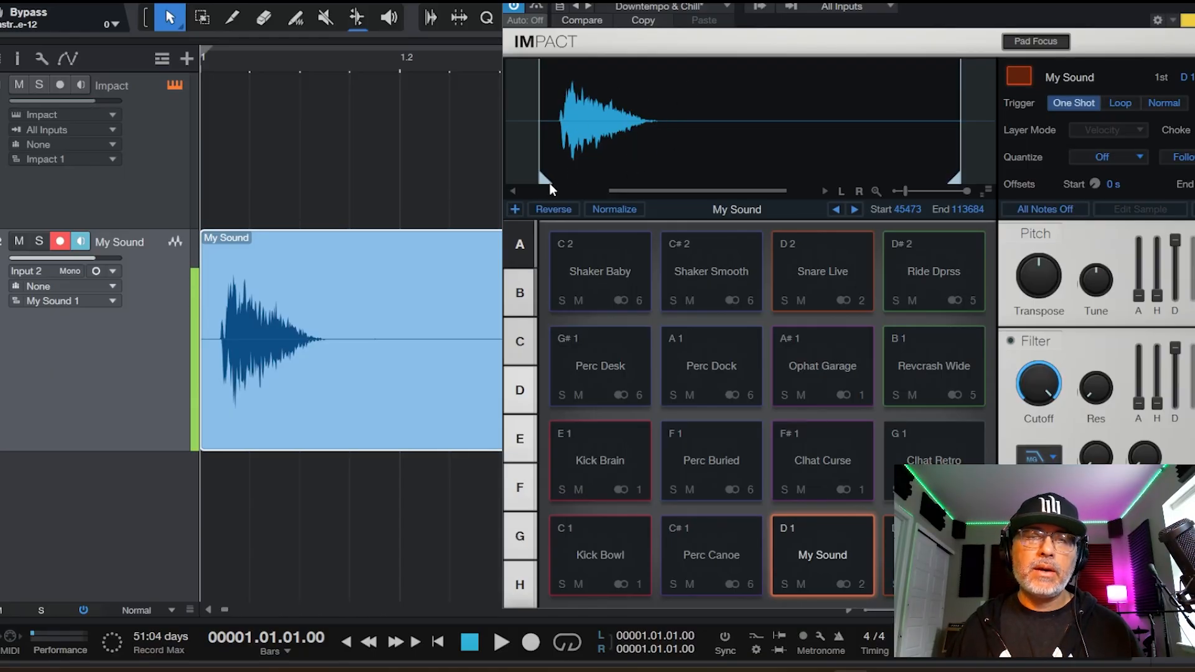
Step: Trim the My Sound sample in Impact to start at 48779, right at the hit, and end at 83018
{"action": "mouse_move", "coordinate": [538, 164]}
{"action": "left_mouse_down"}
{"action": "mouse_move", "coordinate": [517, 171]}
{"action": "mouse_move", "coordinate": [533, 174]}
{"action": "left_mouse_up"}
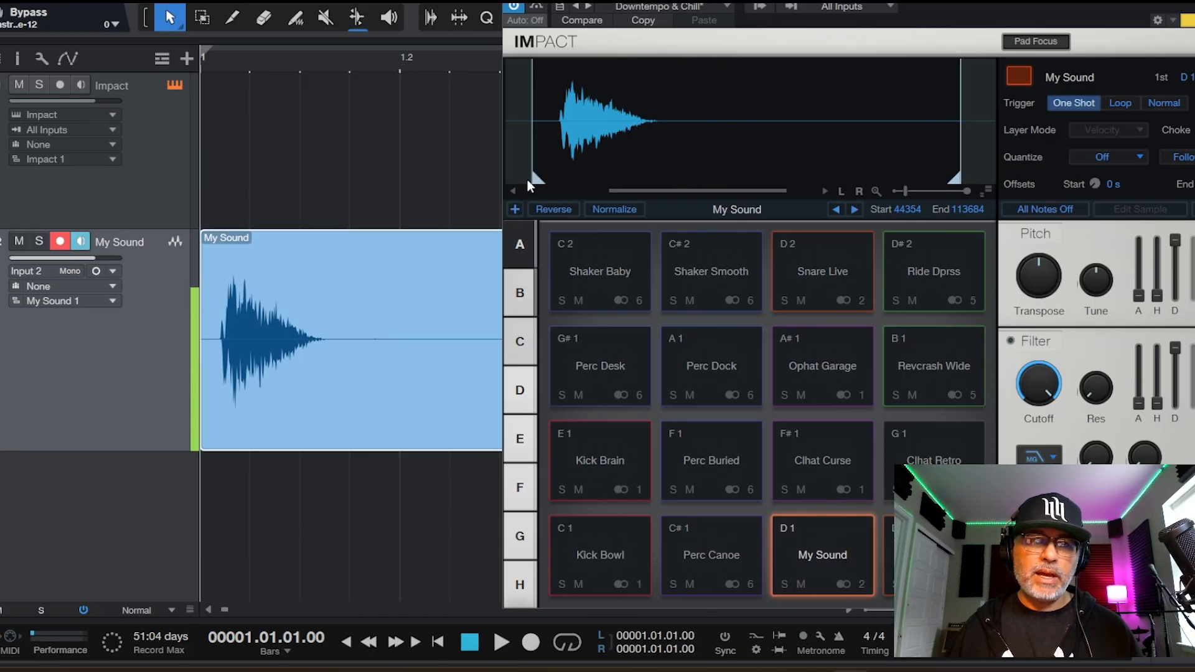
{"action": "mouse_move", "coordinate": [536, 178]}
{"action": "left_mouse_down"}
{"action": "mouse_move", "coordinate": [563, 186]}
{"action": "mouse_move", "coordinate": [535, 182]}
{"action": "mouse_move", "coordinate": [563, 181]}
{"action": "mouse_move", "coordinate": [564, 167]}
{"action": "left_mouse_up"}
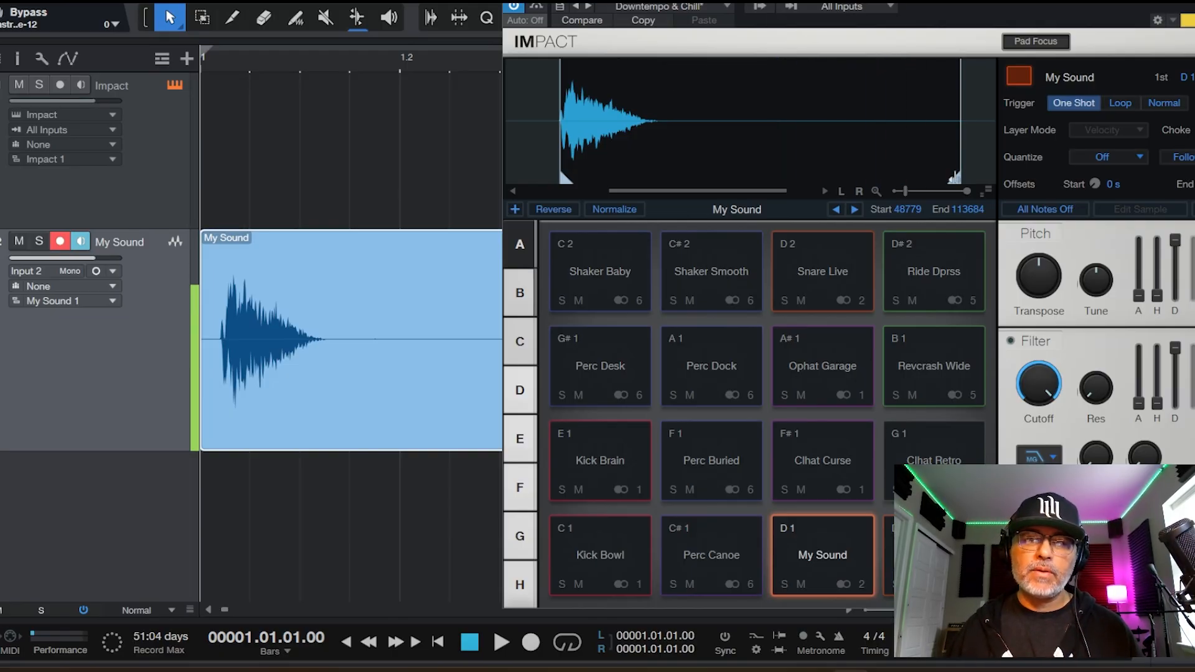
{"action": "left_click_drag", "start_coordinate": [955, 178], "coordinate": [625, 182]}
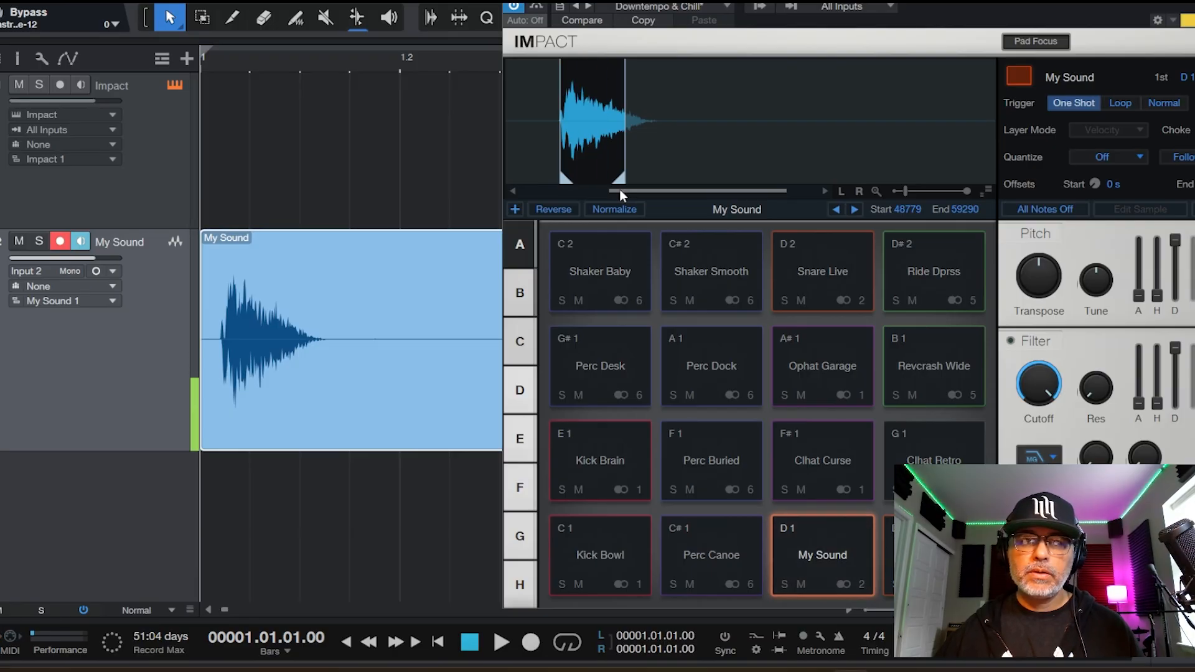
{"action": "mouse_move", "coordinate": [624, 179]}
{"action": "left_mouse_down"}
{"action": "mouse_move", "coordinate": [736, 180]}
{"action": "mouse_move", "coordinate": [763, 159]}
{"action": "left_mouse_up"}
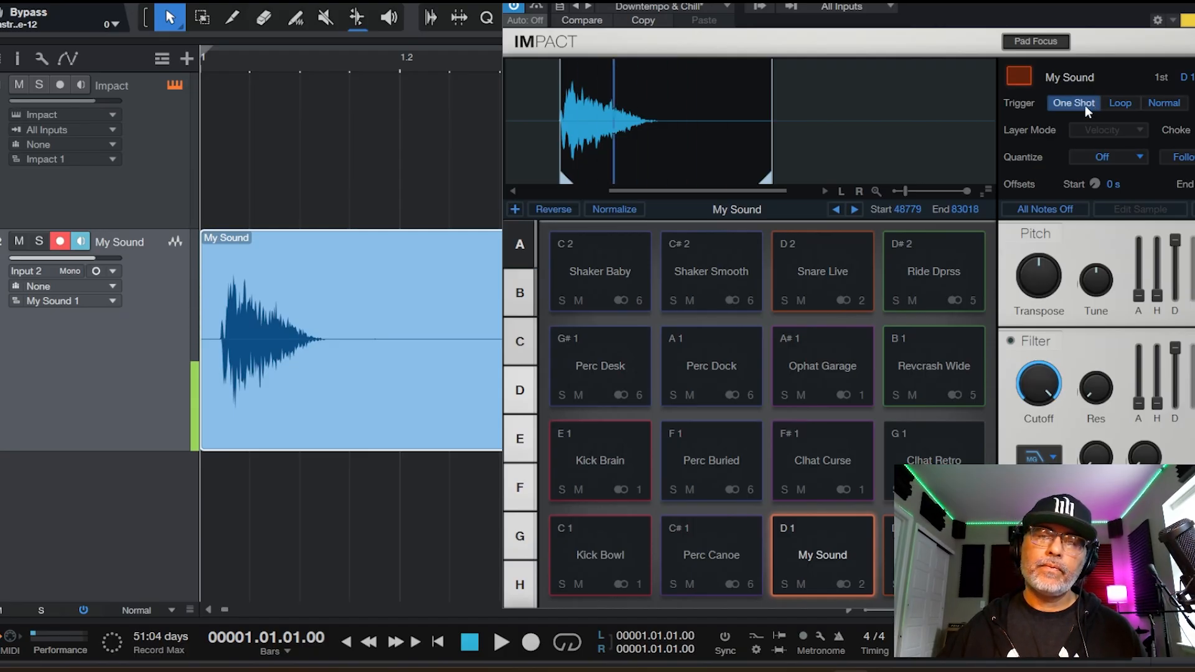
Step: Try the Loop and Normal trigger modes on the My Sound pad and return it to One Shot
{"action": "left_click", "coordinate": [1113, 102]}
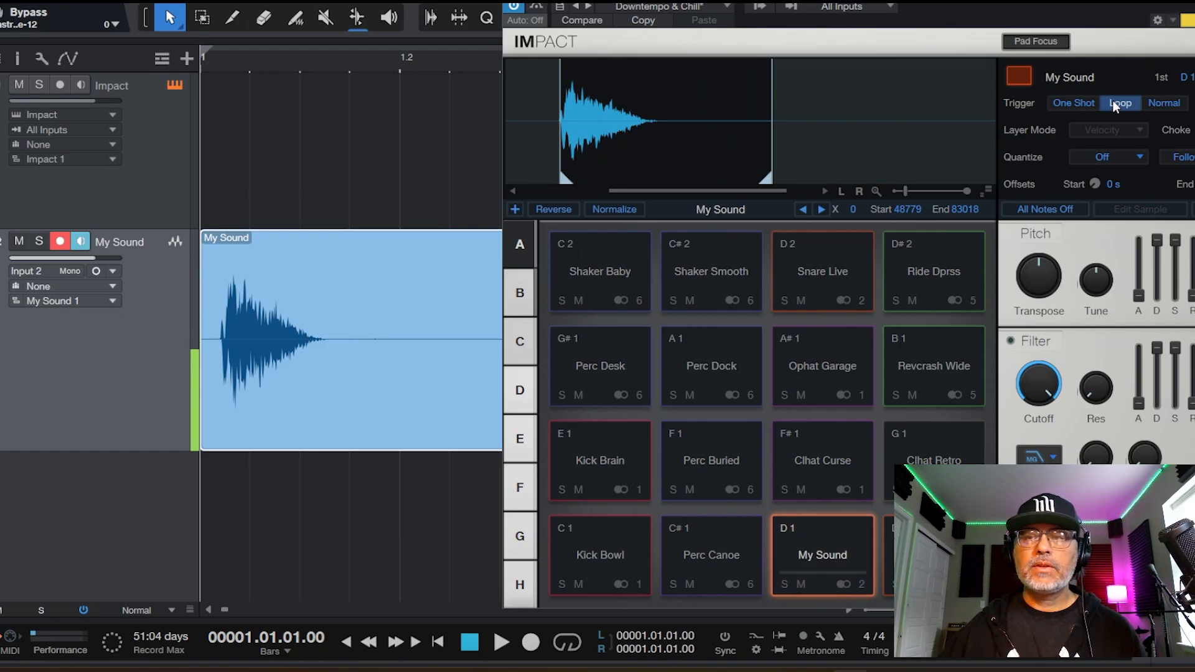
{"action": "left_click", "coordinate": [1152, 104]}
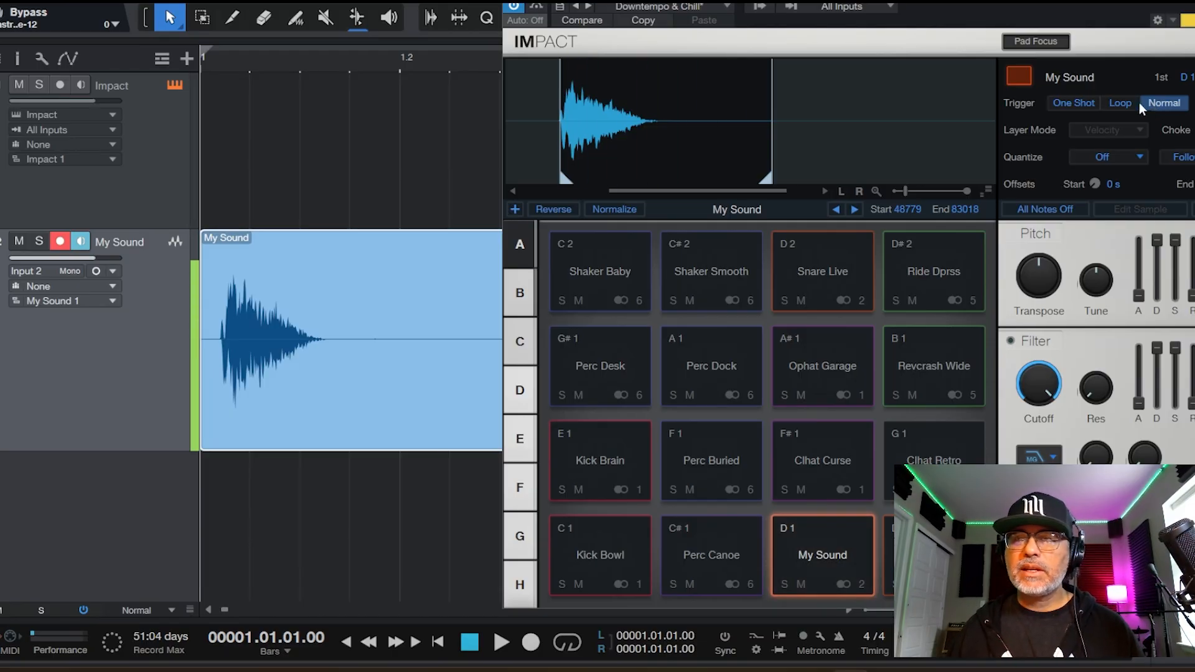
{"action": "left_click", "coordinate": [1072, 103]}
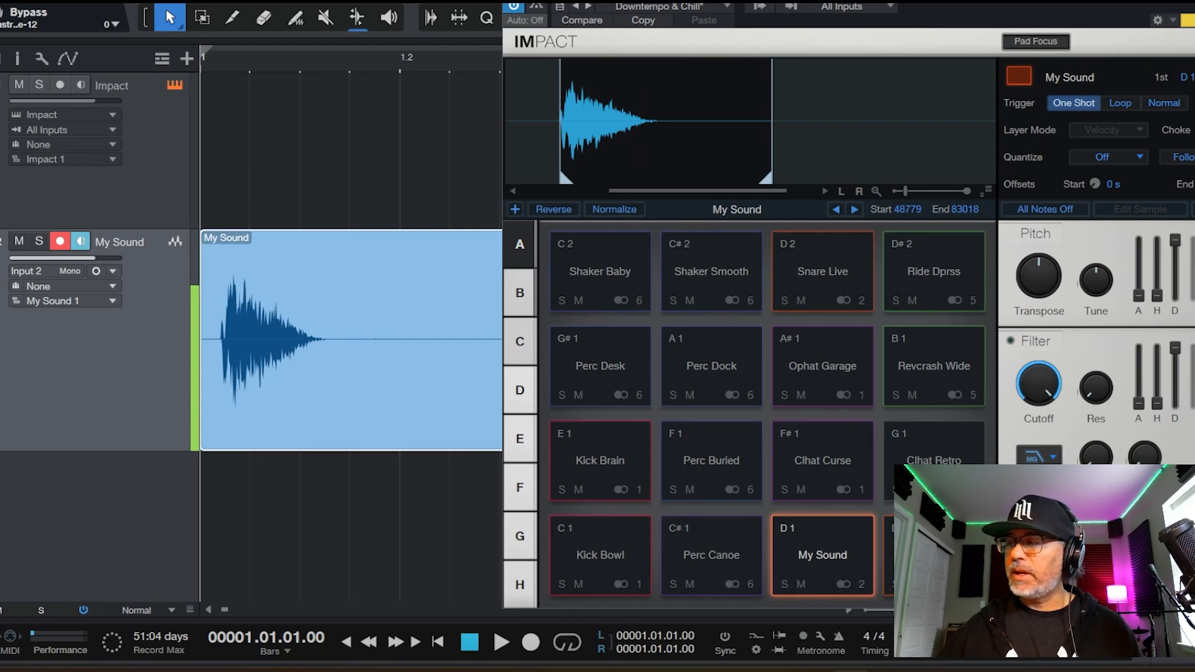
Step: Rename the D 1 pad in Impact as My Snare
{"action": "left_click", "coordinate": [839, 551]}
{"action": "right_click", "coordinate": [835, 553]}
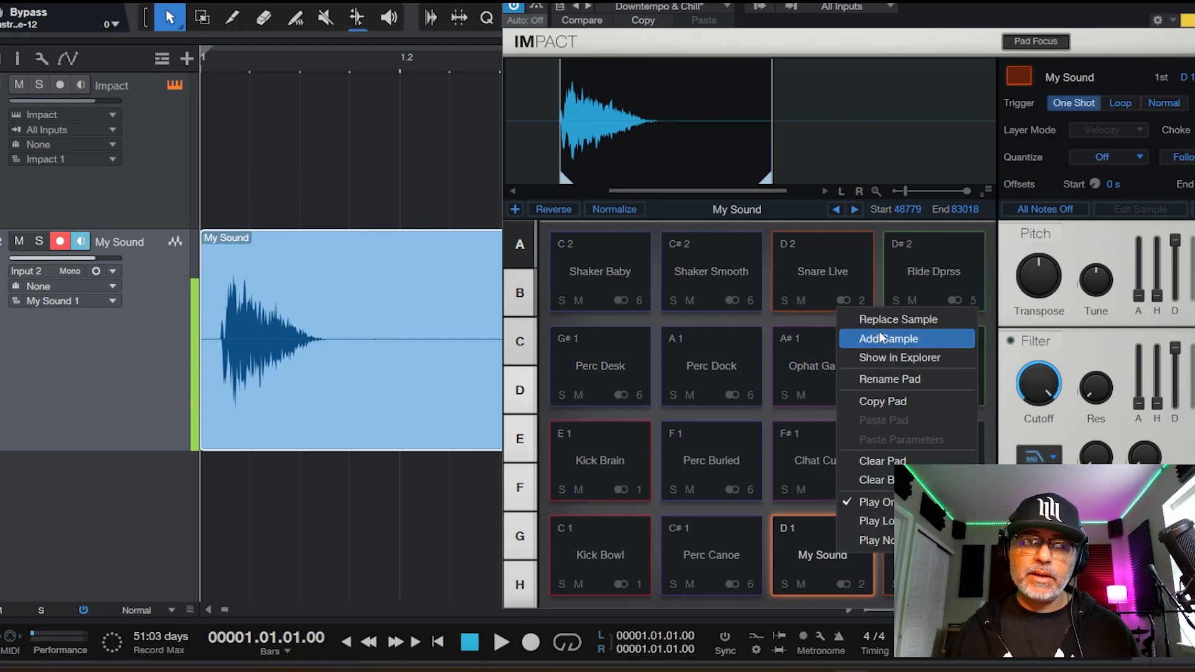
{"action": "left_click", "coordinate": [891, 380]}
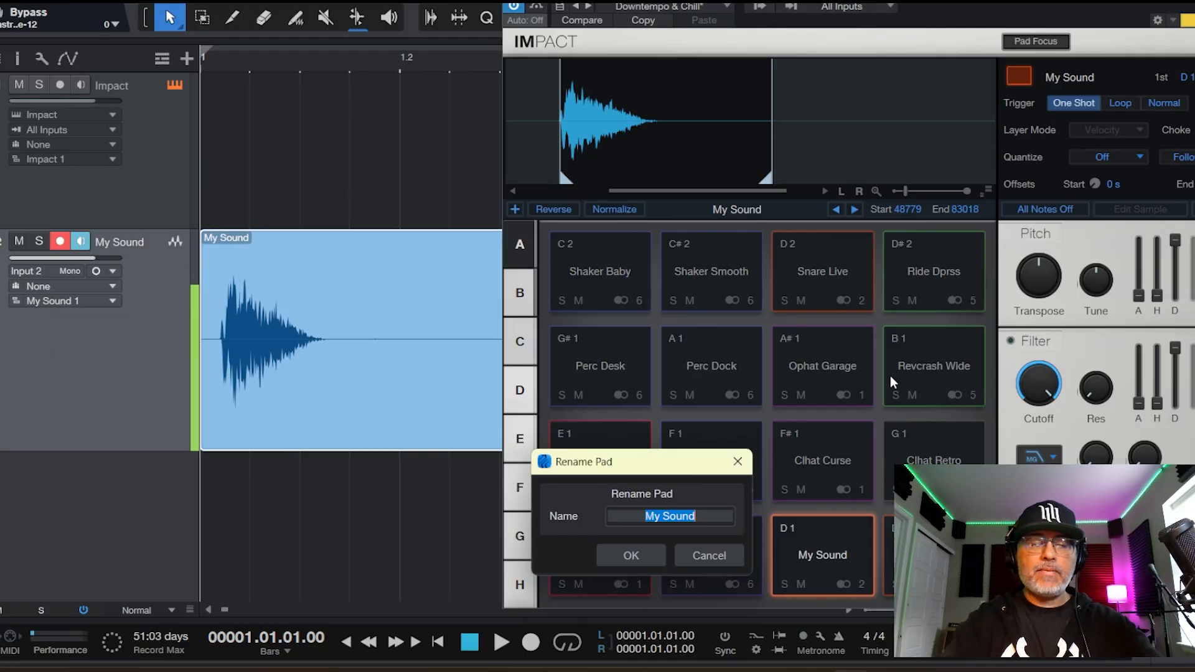
{"action": "type", "text": "My Snare"}
{"action": "key", "text": "Return"}
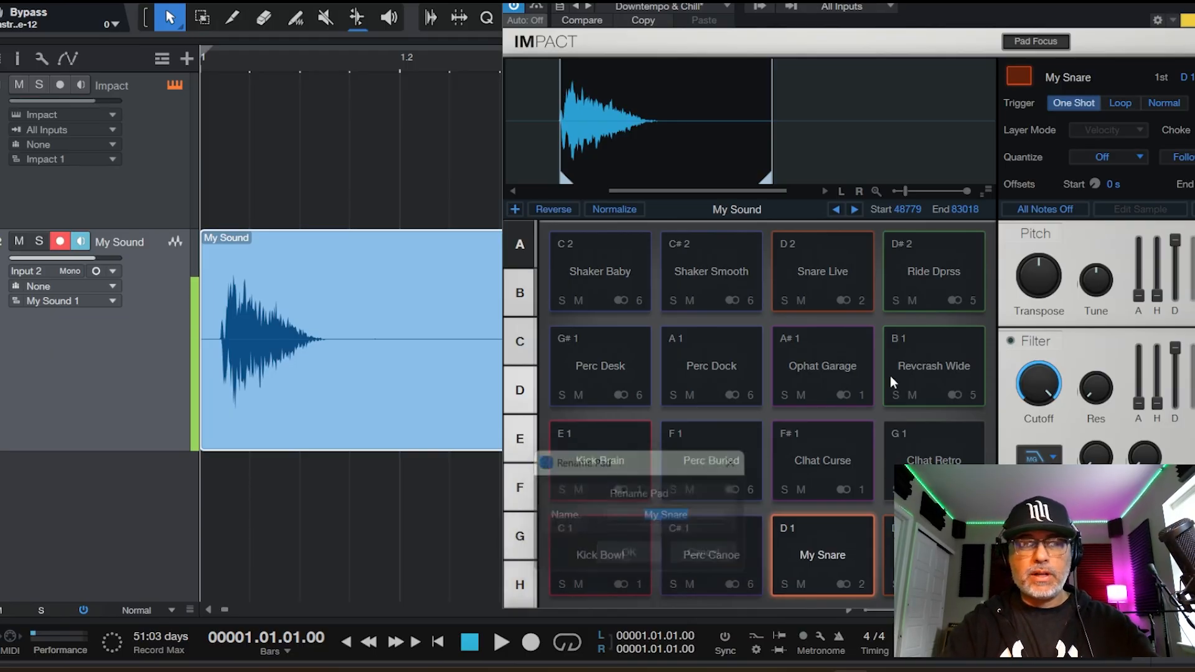
Step: Close the Impact editor and delete the My Sound clip from its audio track
{"action": "left_click", "coordinate": [417, 529]}
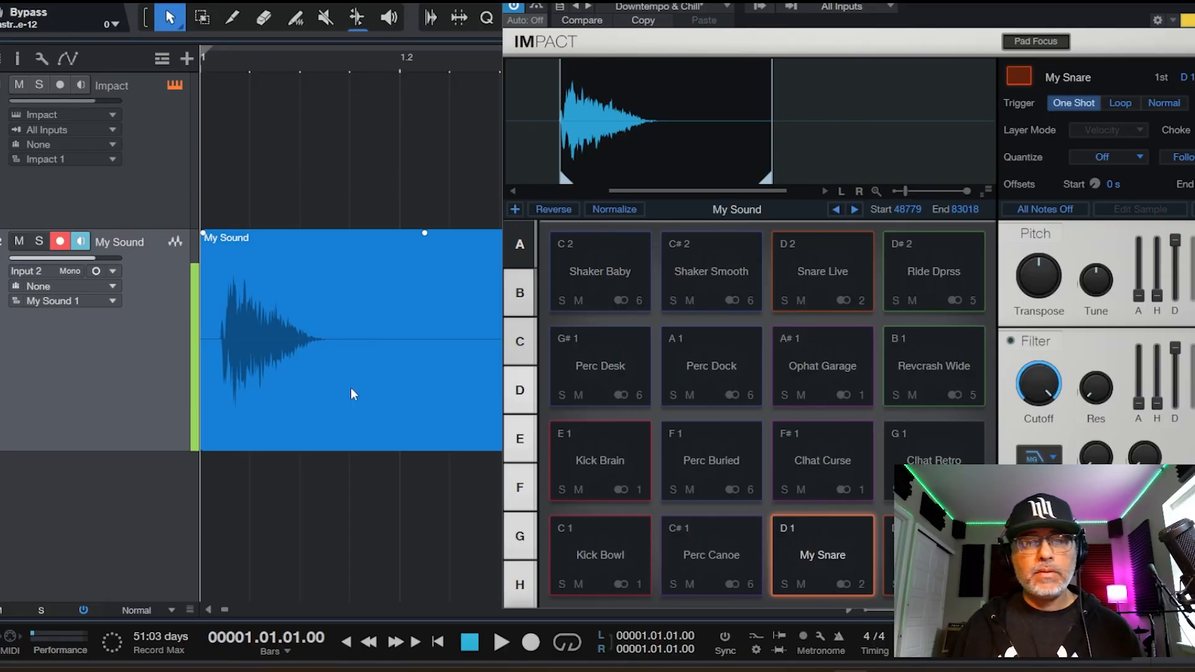
{"action": "left_click", "coordinate": [331, 375]}
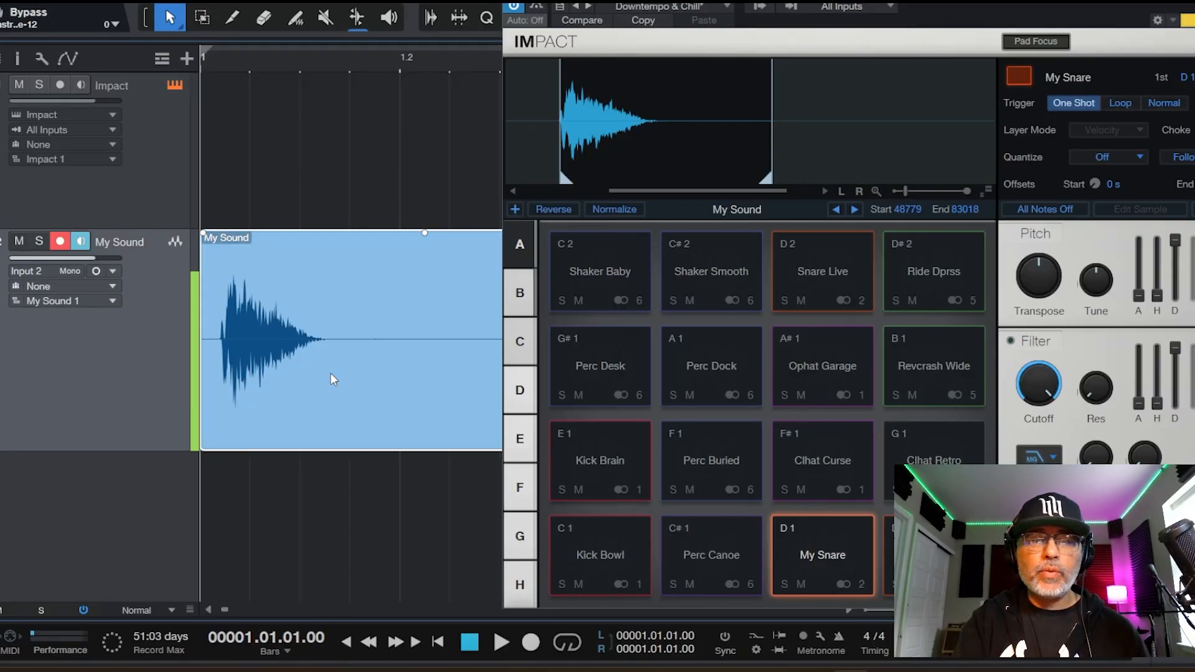
{"action": "left_click", "coordinate": [1192, 3]}
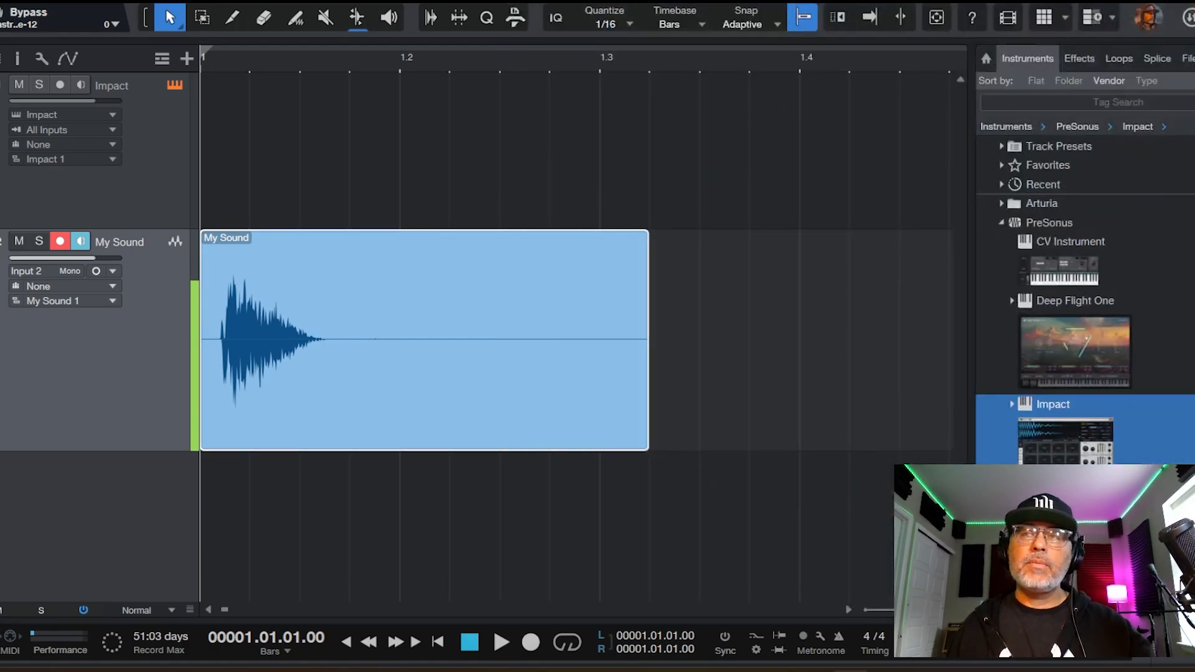
{"action": "left_click", "coordinate": [286, 411]}
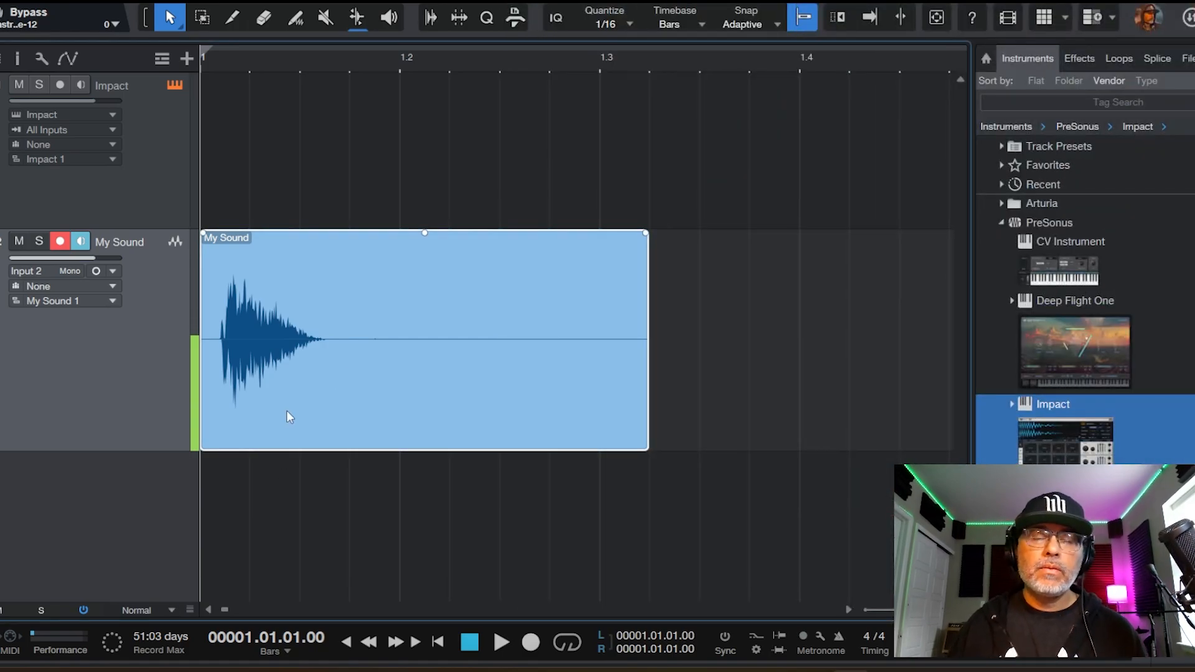
{"action": "key", "text": "Delete"}
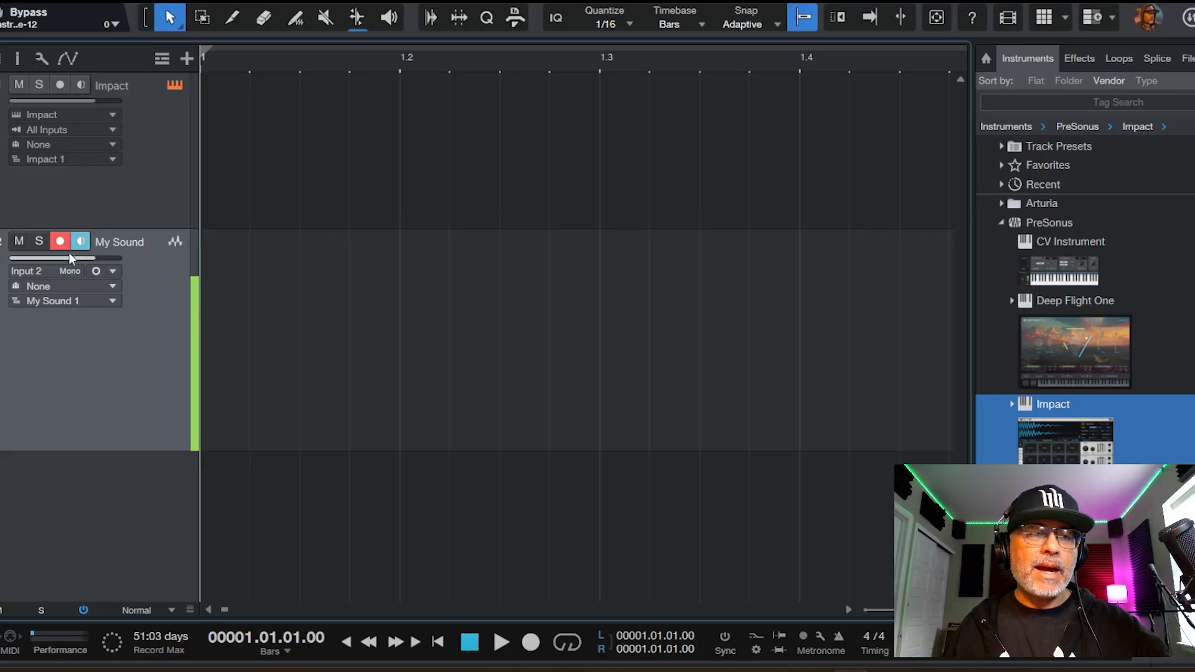
Step: Rename the My Sound audio track as My Hi Hat
{"action": "double_click", "coordinate": [125, 243]}
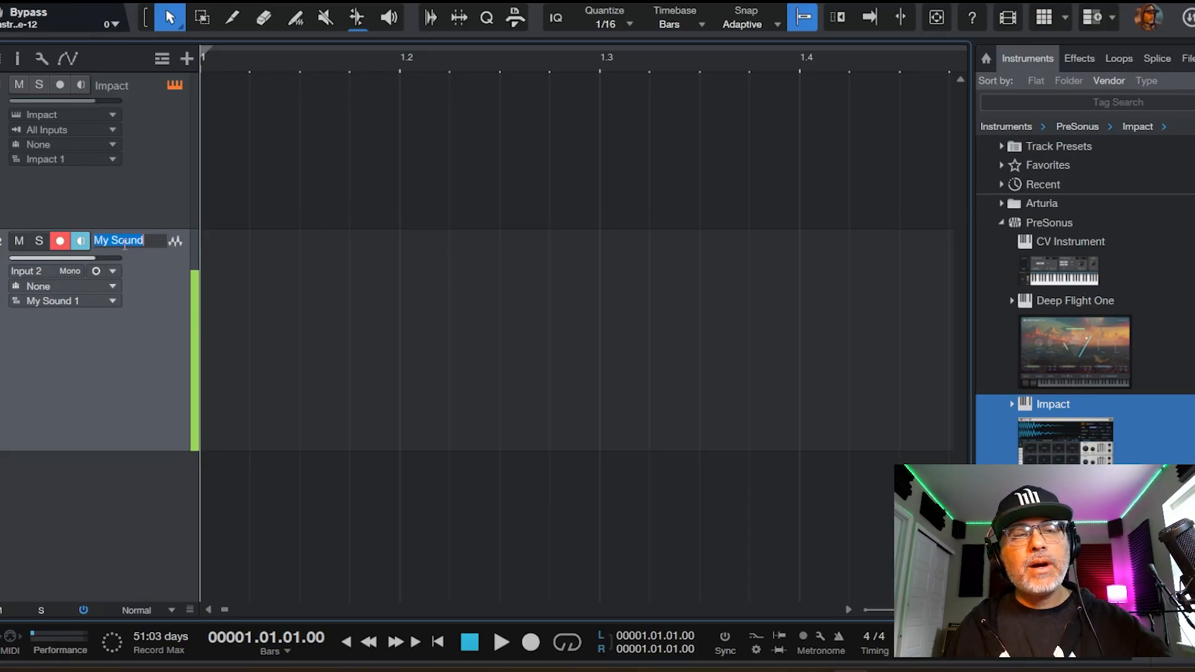
{"action": "type", "text": "My H"}
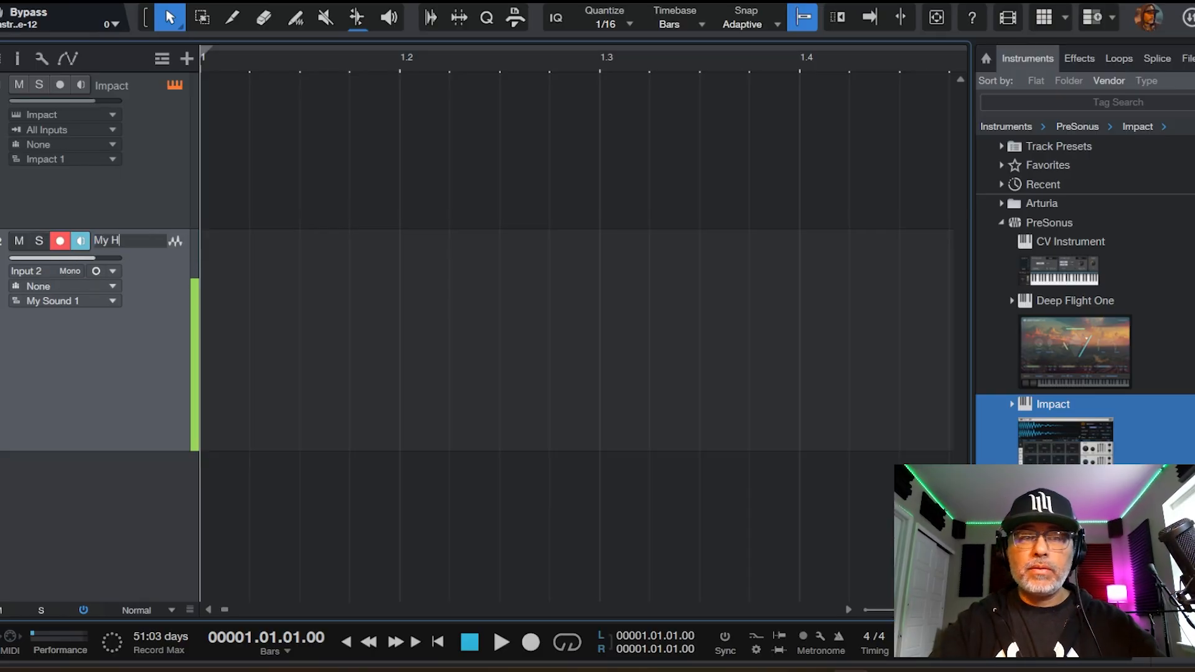
{"action": "type", "text": "i Hat"}
{"action": "key", "text": "Return"}
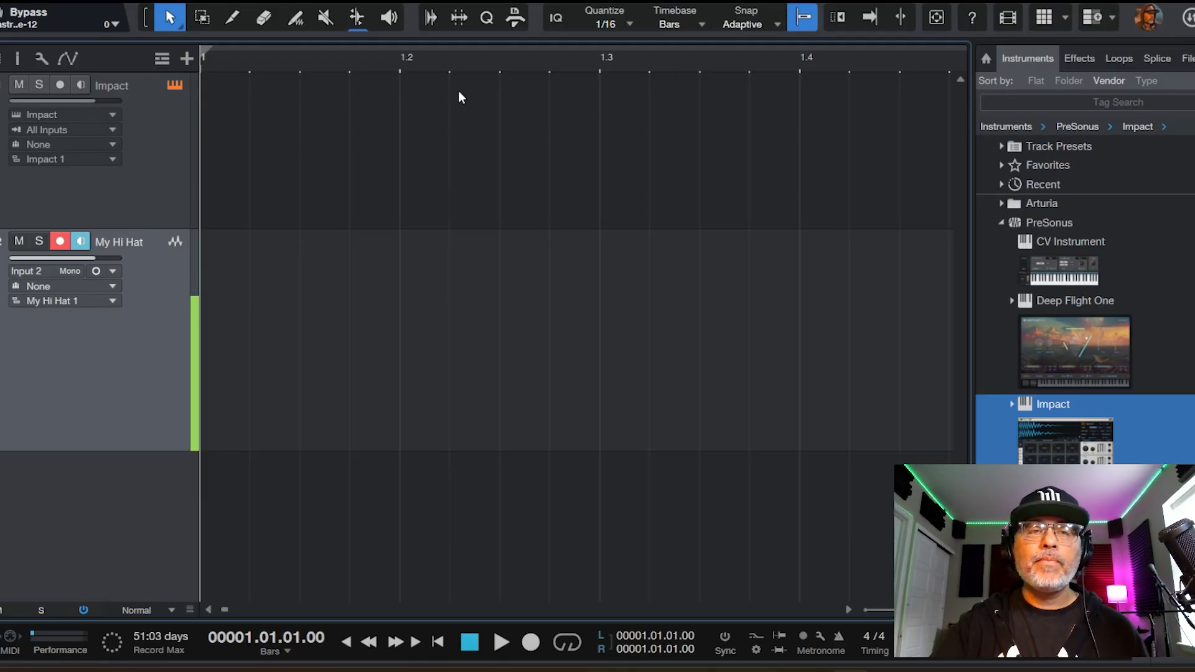
Step: Record a clip from bar 1 to about 1.3.3 on the My Hi Hat track and play it back from about 1.1.3
{"action": "key", "text": "KP_Multiply"}
{"action": "key", "text": "space"}
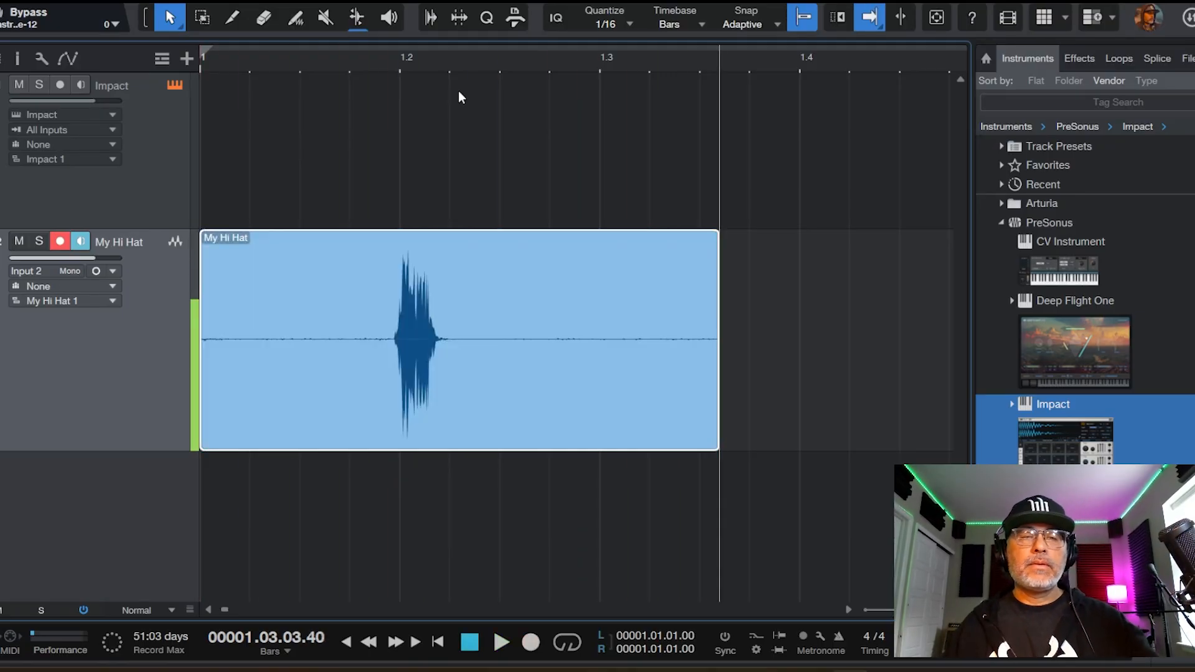
{"action": "left_click", "coordinate": [312, 58]}
{"action": "key", "text": "space"}
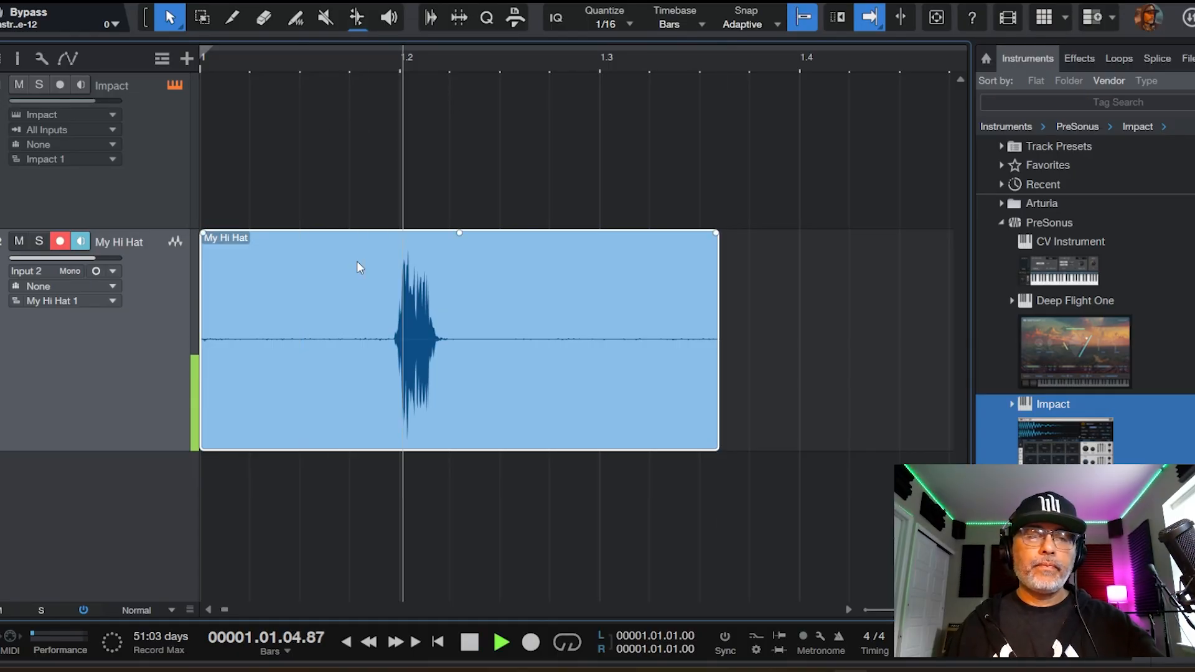
{"action": "key", "text": "space"}
Step: Trim the silence before the sound in the My Hi Hat clip and move the clip to bar 1
{"action": "left_click_drag", "start_coordinate": [203, 291], "coordinate": [374, 291]}
{"action": "left_click_drag", "start_coordinate": [486, 355], "coordinate": [304, 350]}
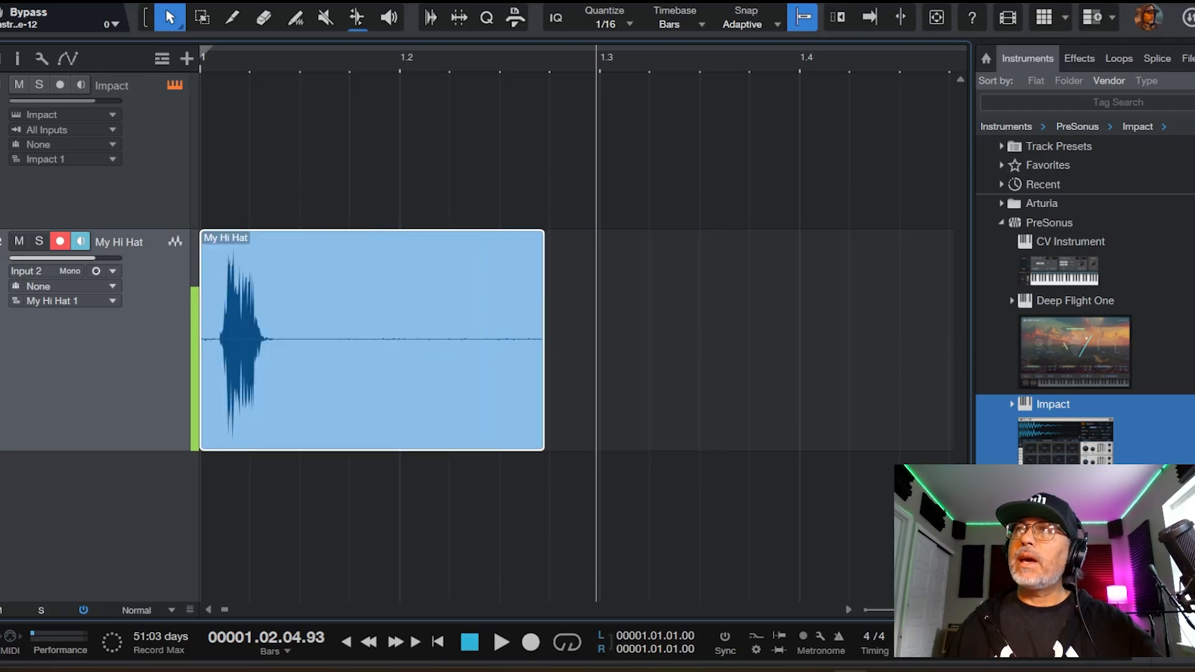
Step: Reopen Impact beside the arrangement and replace the Clhat Curse pad's sample (F# 1) with the My Hi Hat clip
{"action": "left_click_drag", "start_coordinate": [458, 1], "coordinate": [701, 2]}
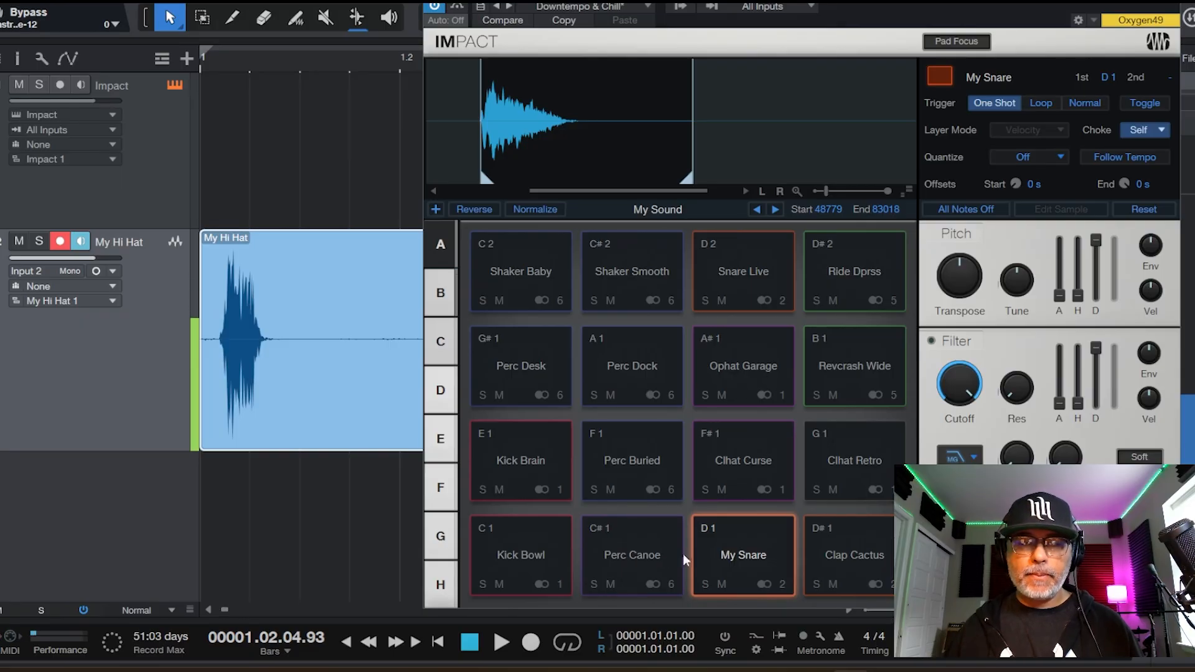
{"action": "left_click", "coordinate": [308, 342]}
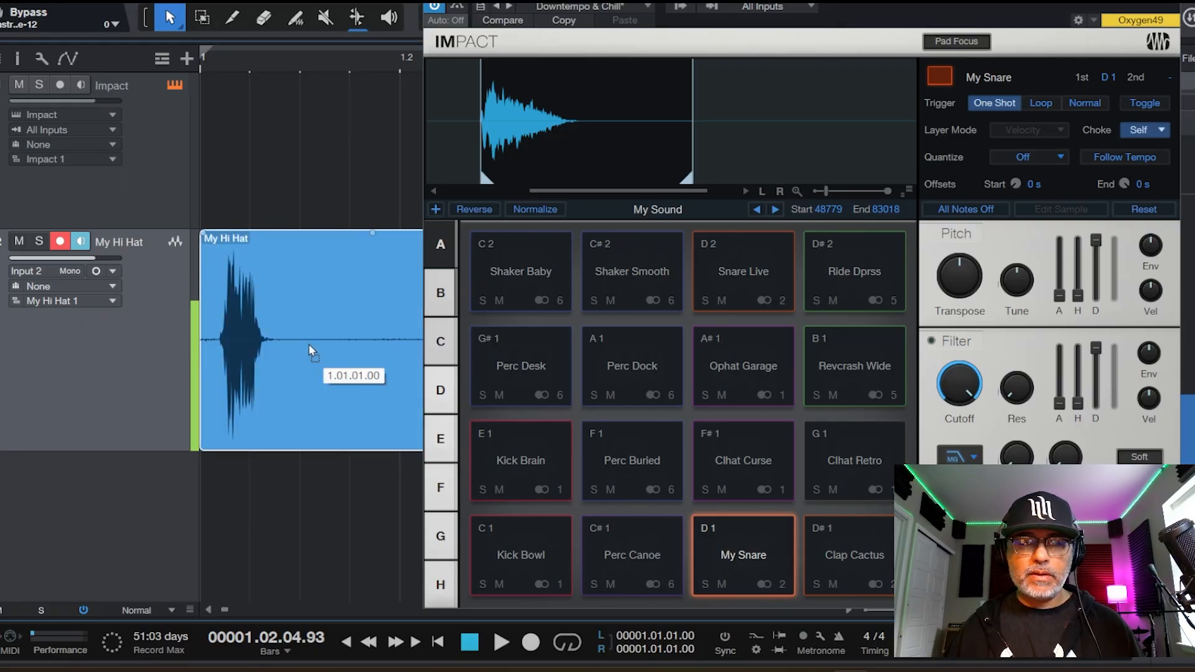
{"action": "left_click_drag", "start_coordinate": [308, 345], "coordinate": [736, 464]}
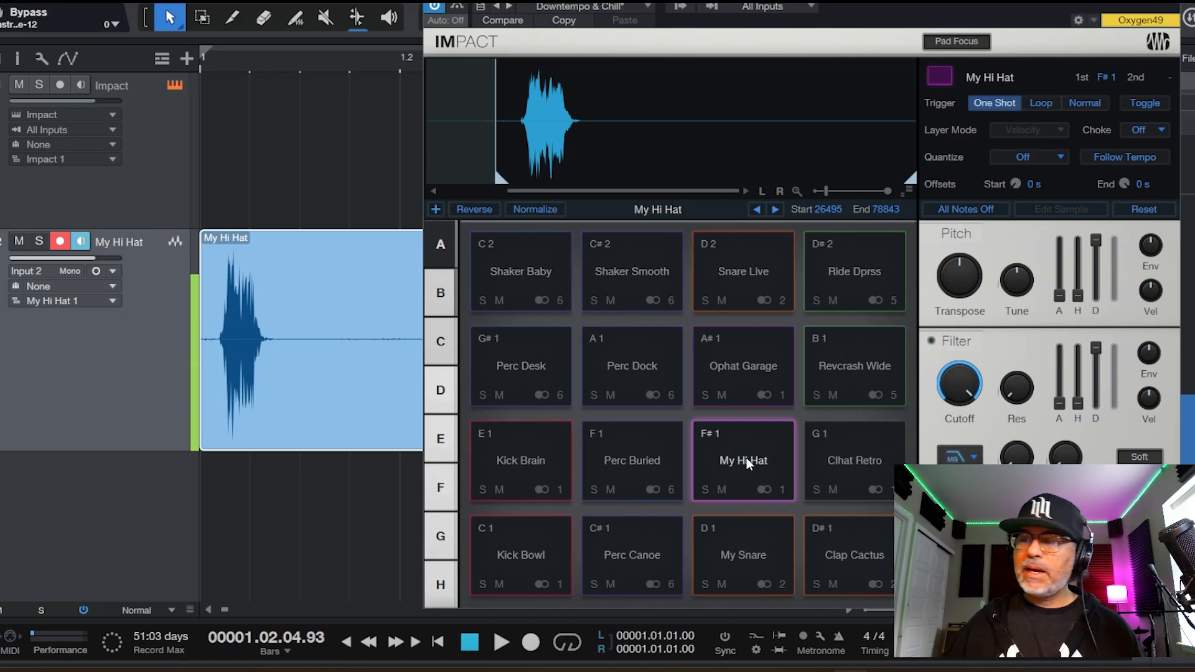
Step: Move the My Hi Hat sample's start point to 30280 and audition the pad together with the kick and snare pads
{"action": "left_click_drag", "start_coordinate": [498, 182], "coordinate": [529, 179]}
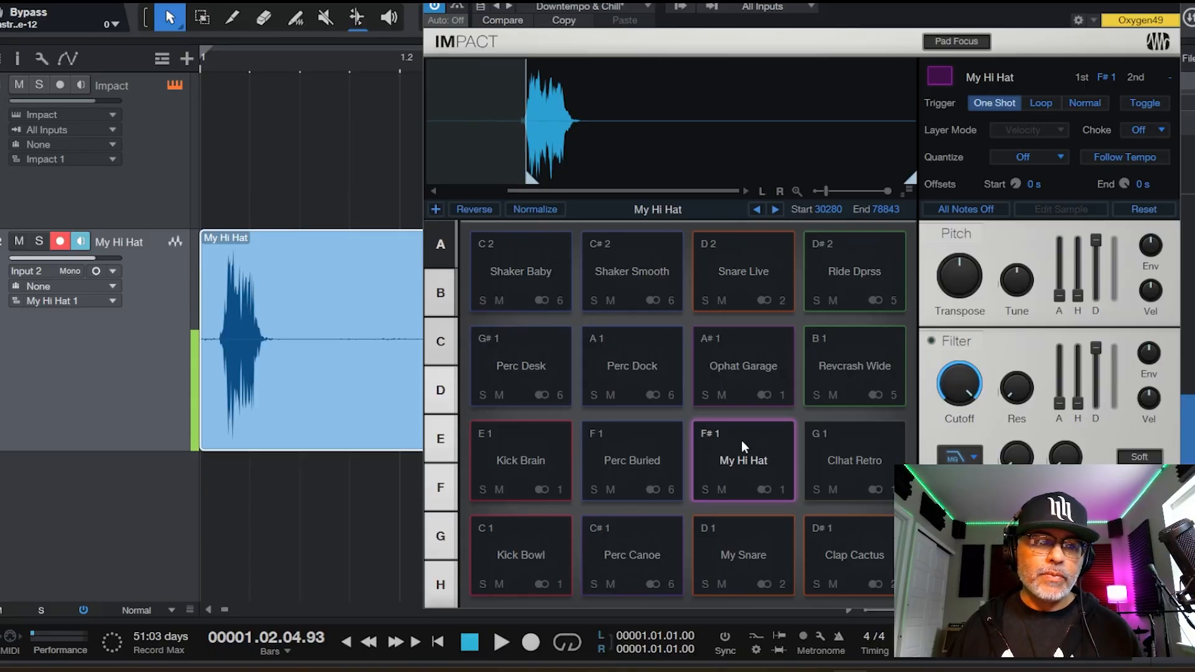
{"action": "left_click", "coordinate": [533, 559]}
{"action": "left_click", "coordinate": [602, 547]}
{"action": "left_click", "coordinate": [705, 533]}
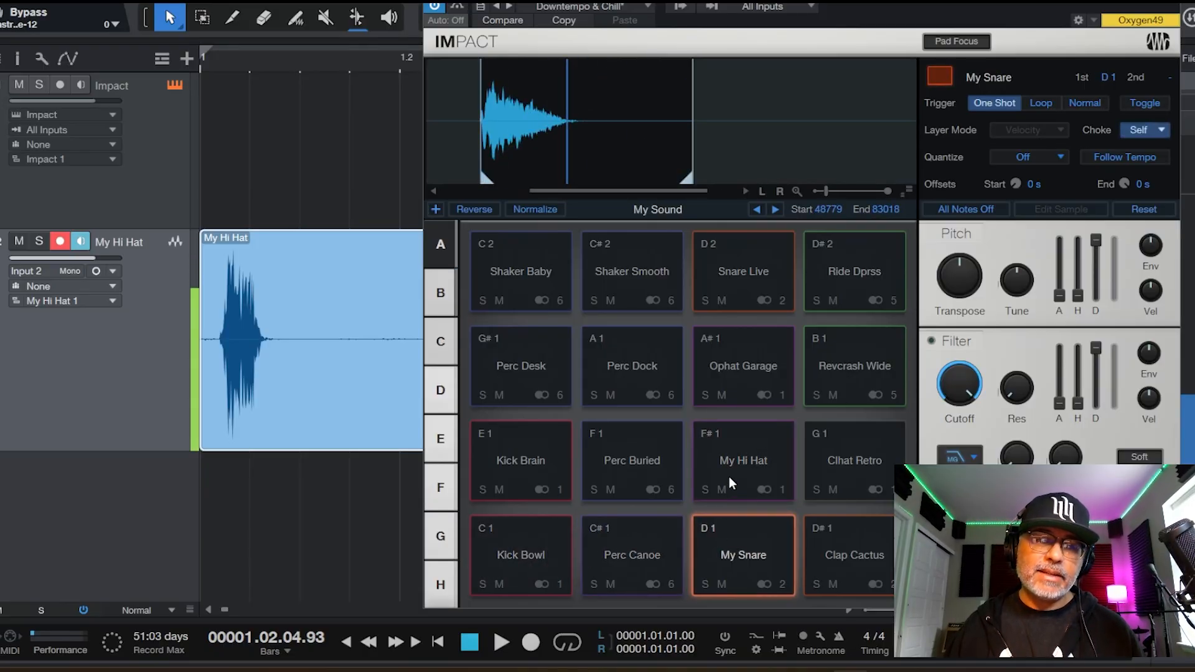
{"action": "left_click", "coordinate": [729, 476]}
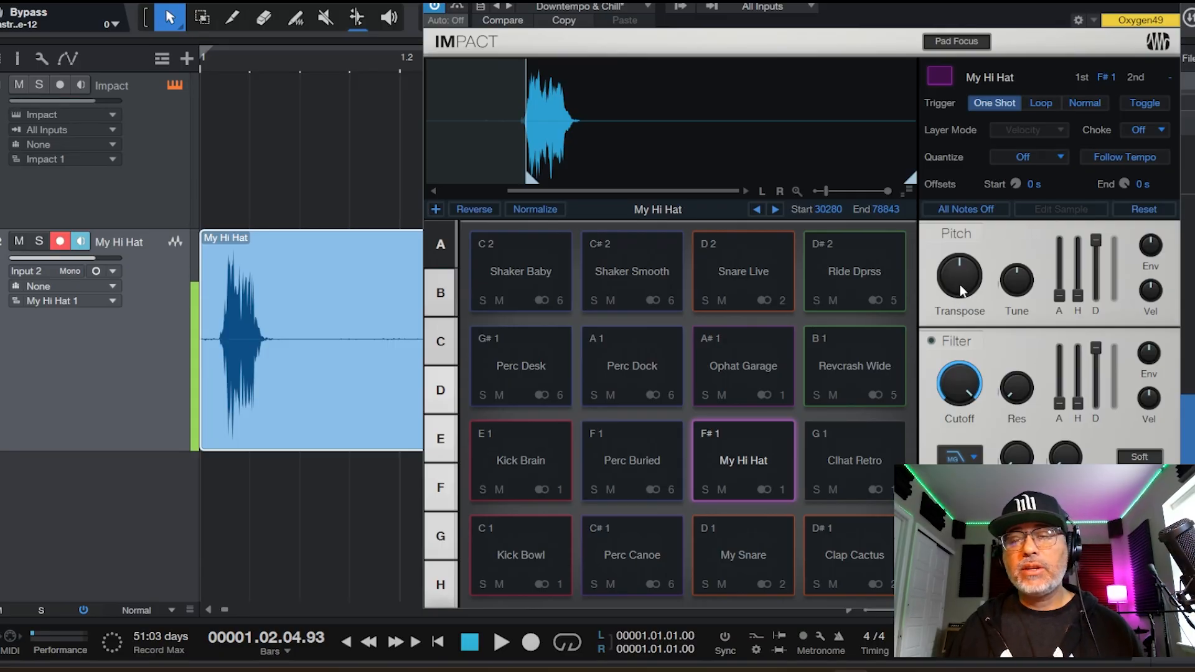
Step: Set the My Hi Hat pad's Transpose to 4
{"action": "mouse_move", "coordinate": [969, 254]}
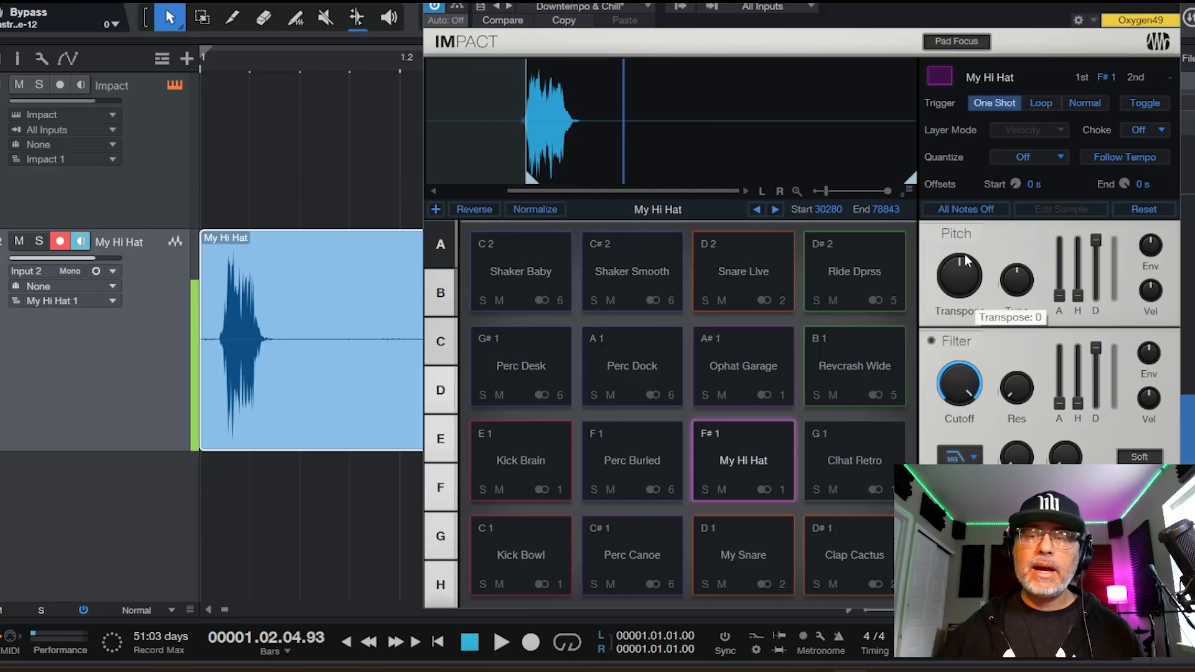
{"action": "left_click_drag", "start_coordinate": [952, 274], "coordinate": [953, 268]}
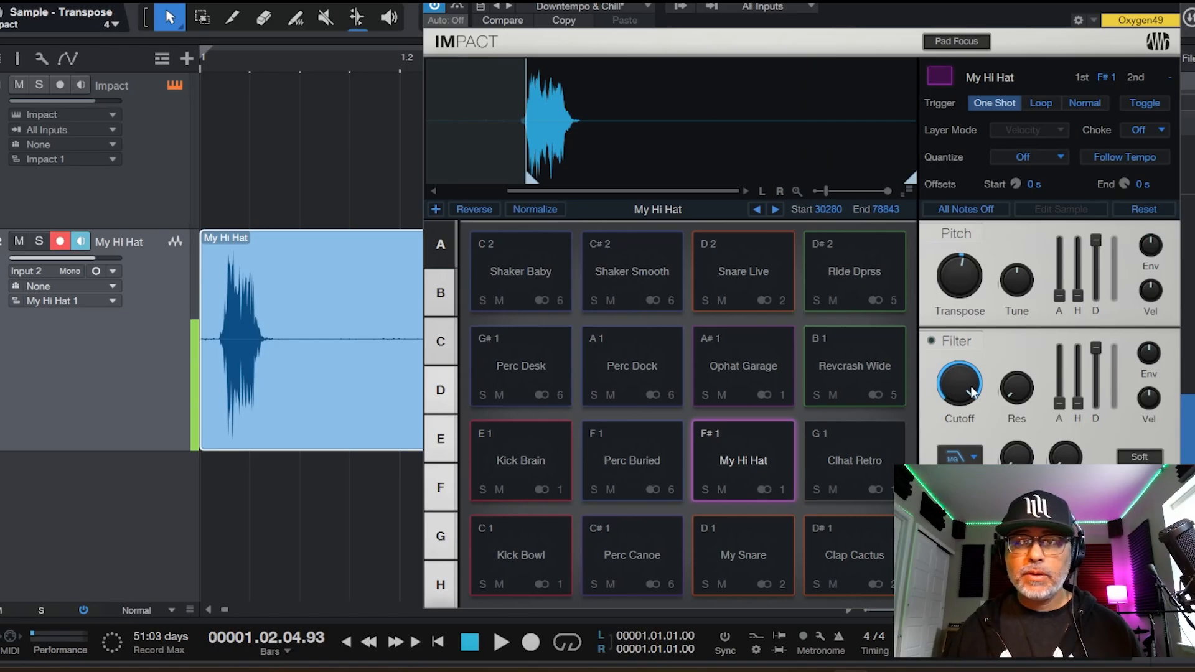
Step: Try several filter cutoffs on the My Hi Hat pad, return the cutoff to 20.00 kHz and raise the filter envelope's hold
{"action": "left_click_drag", "start_coordinate": [958, 391], "coordinate": [963, 415]}
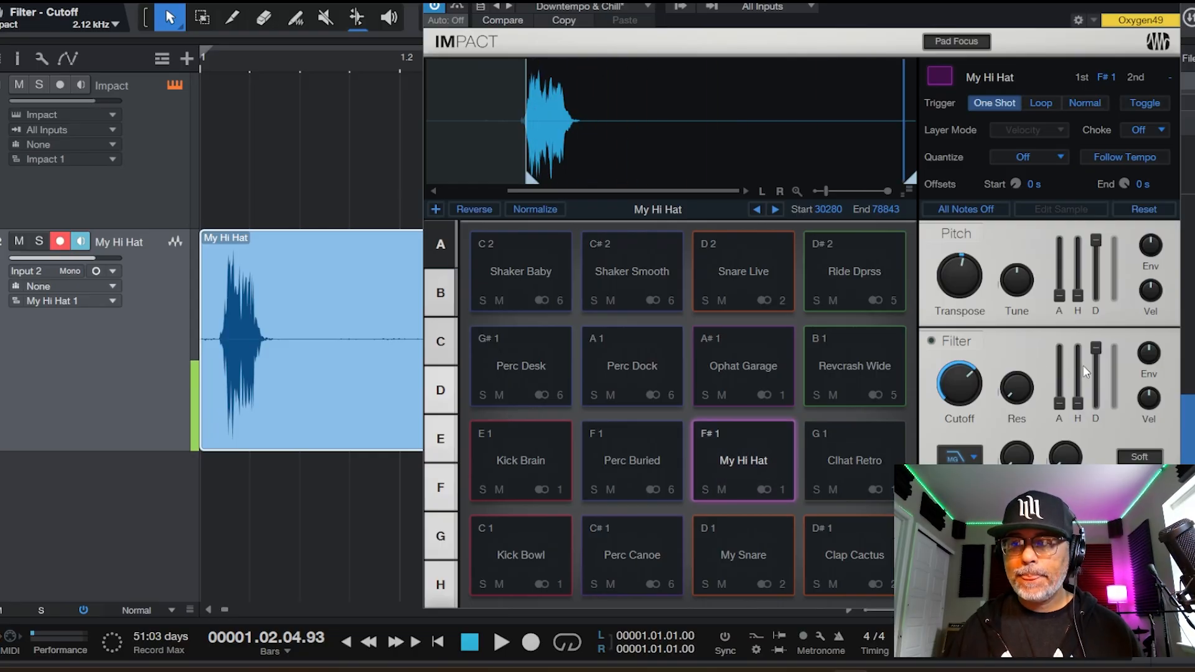
{"action": "left_click_drag", "start_coordinate": [959, 392], "coordinate": [972, 453]}
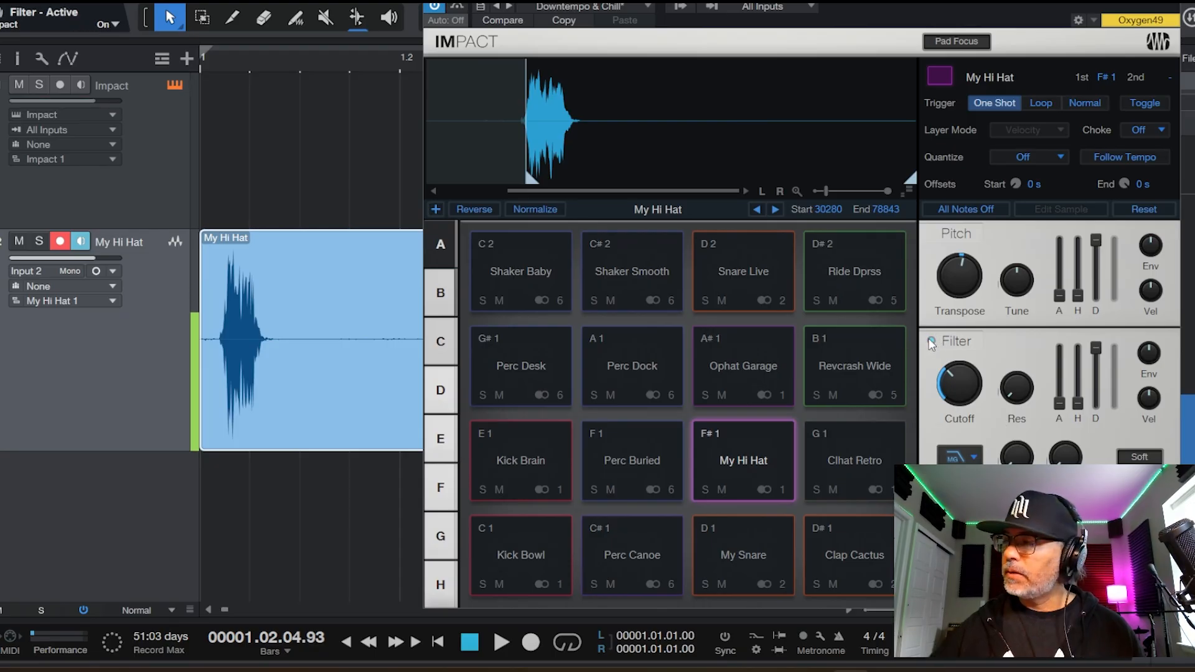
{"action": "left_click_drag", "start_coordinate": [960, 383], "coordinate": [966, 304]}
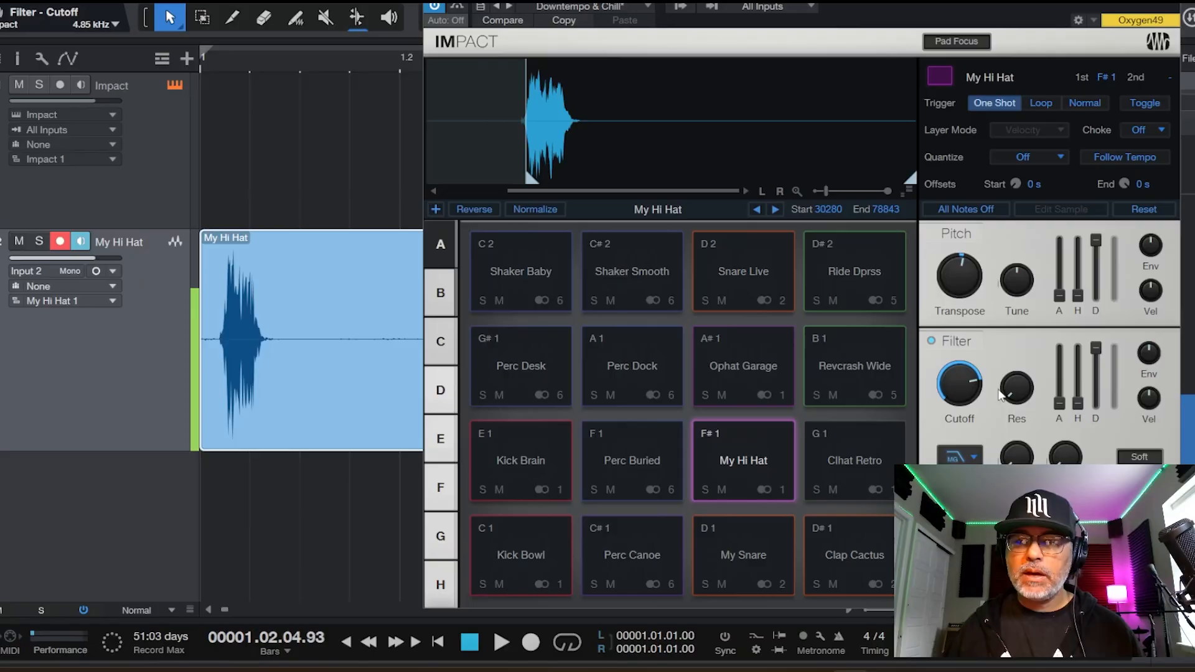
{"action": "left_click_drag", "start_coordinate": [957, 372], "coordinate": [957, 356]}
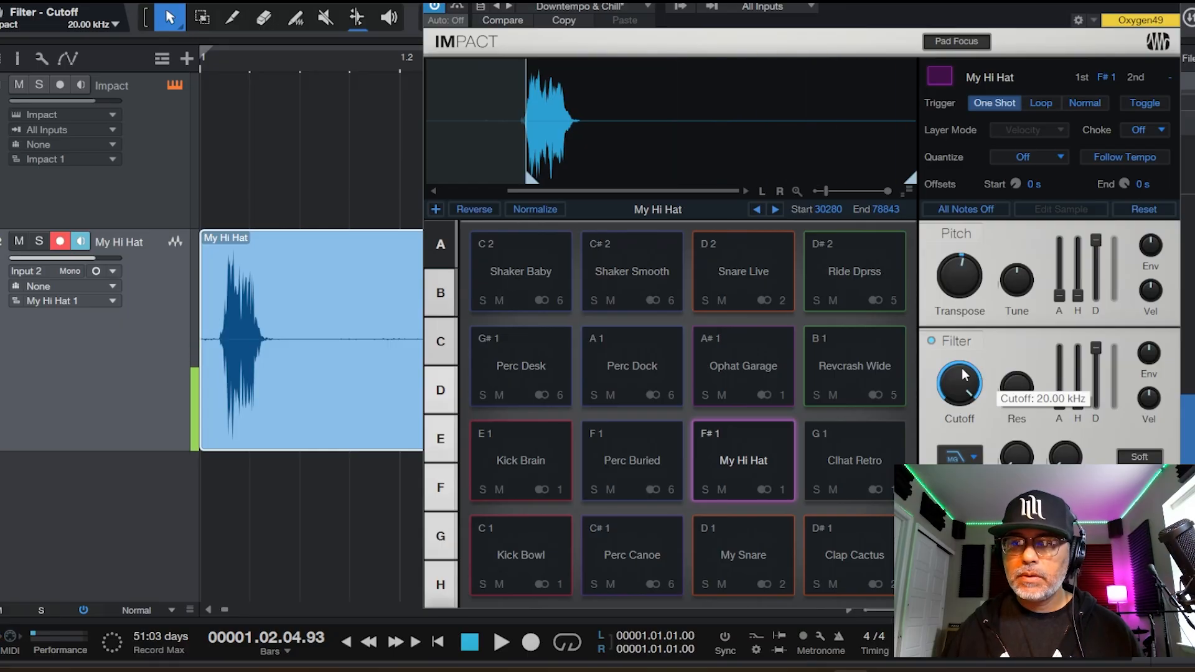
{"action": "left_click_drag", "start_coordinate": [1089, 405], "coordinate": [1074, 388]}
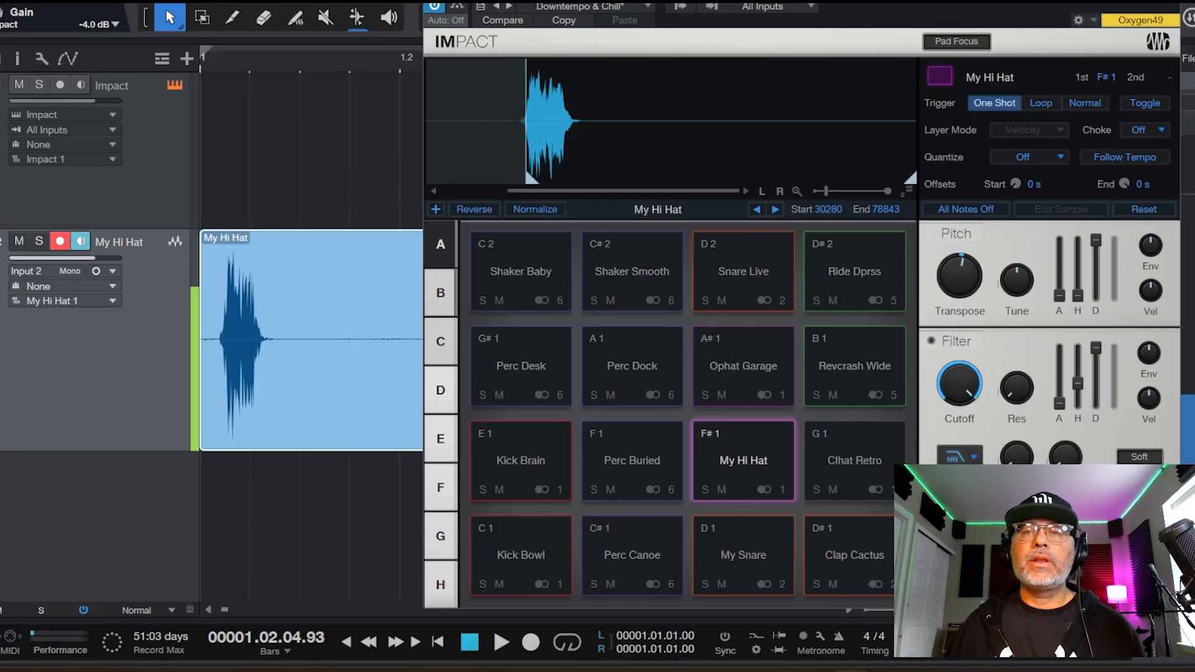
Step: Delete the My Hi Hat clip from the arrangement, disarm its track and arm the Impact track for recording
{"action": "left_click_drag", "start_coordinate": [803, 2], "coordinate": [903, 2]}
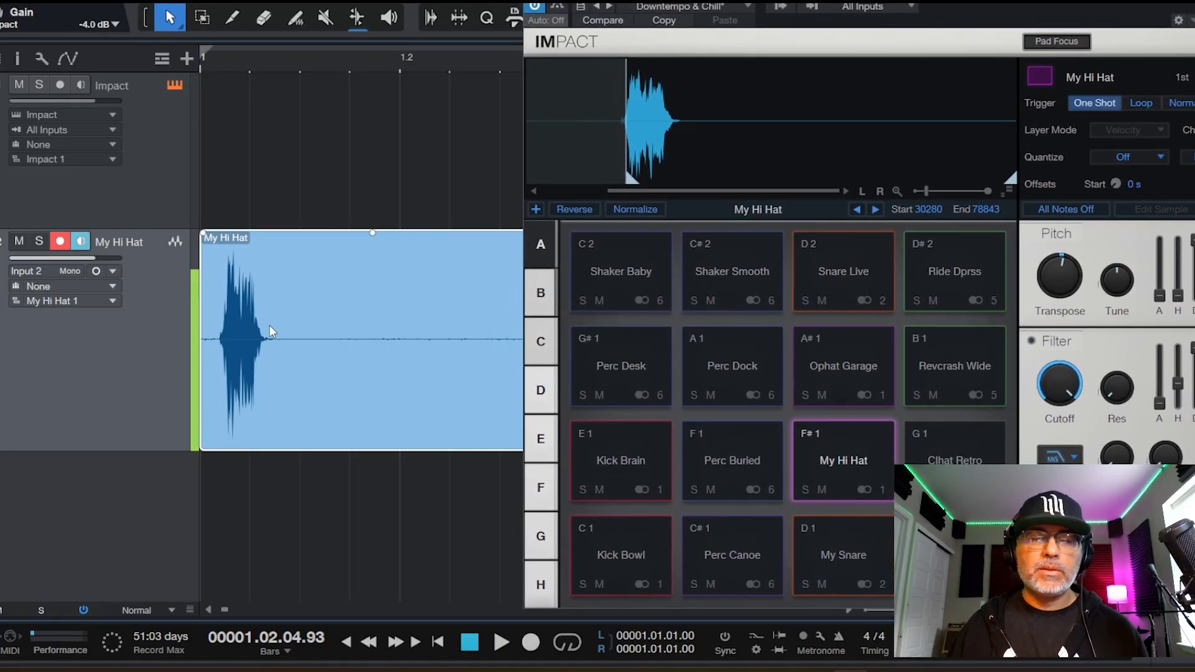
{"action": "key", "text": "Delete"}
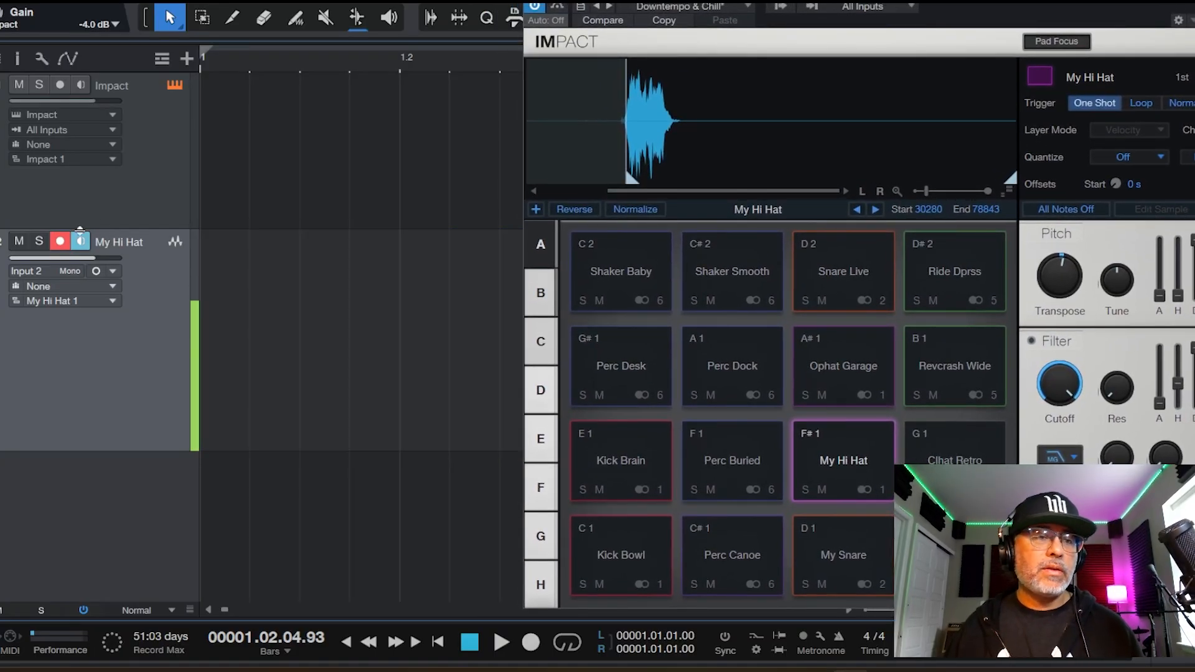
{"action": "left_click", "coordinate": [59, 241]}
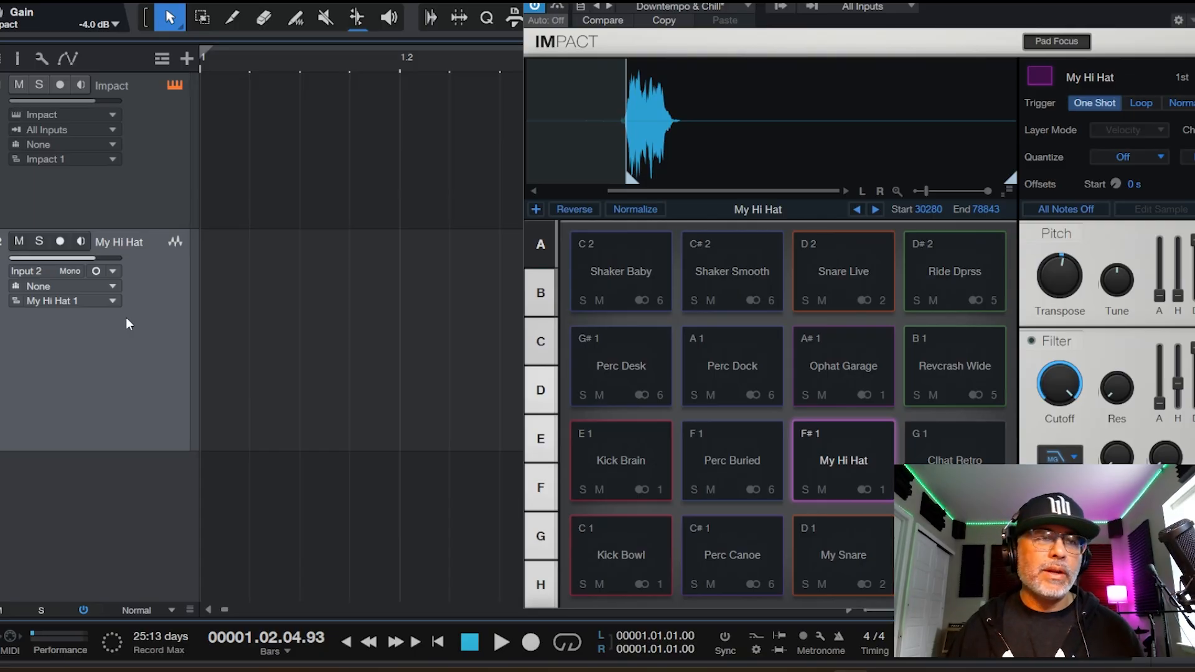
{"action": "left_click", "coordinate": [134, 104]}
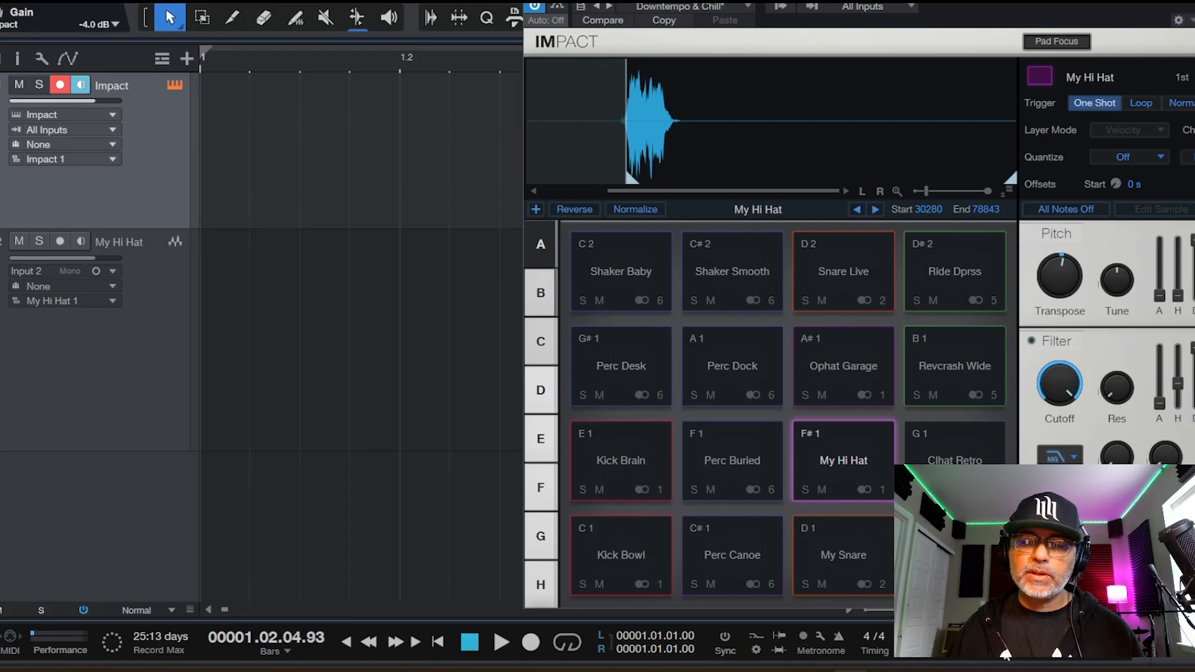
Step: Turn on the metronome, check it by playing from bar 1 to about bar 2, and return the playhead to the start
{"action": "key", "text": "e"}
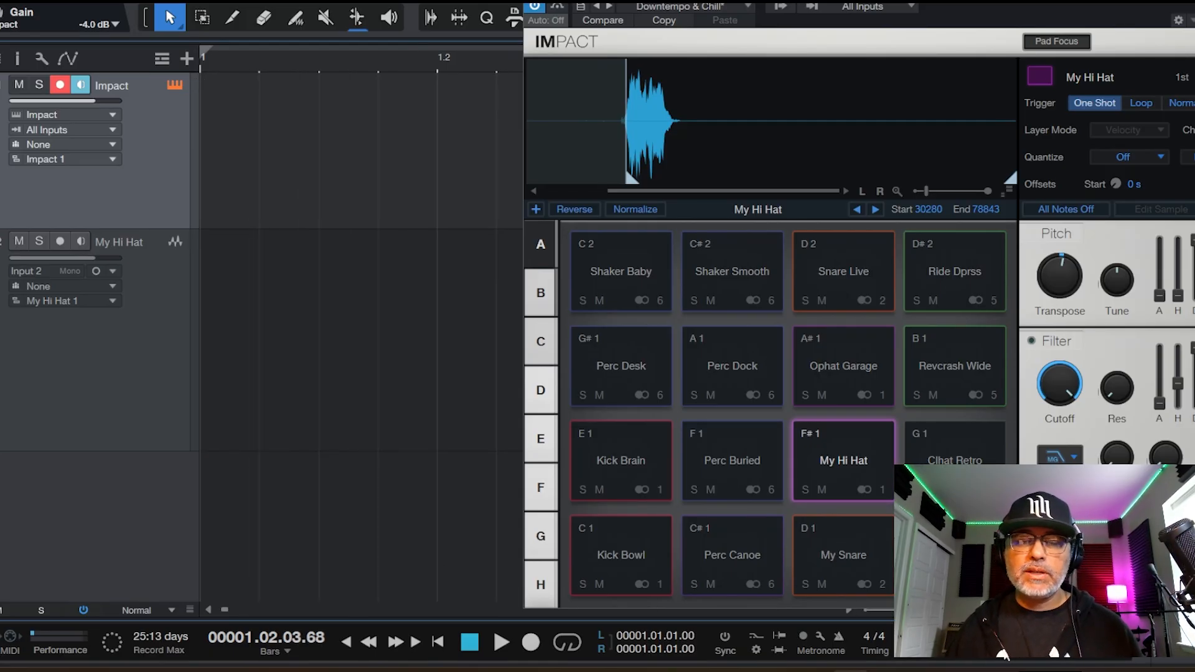
{"action": "left_click", "coordinate": [310, 65]}
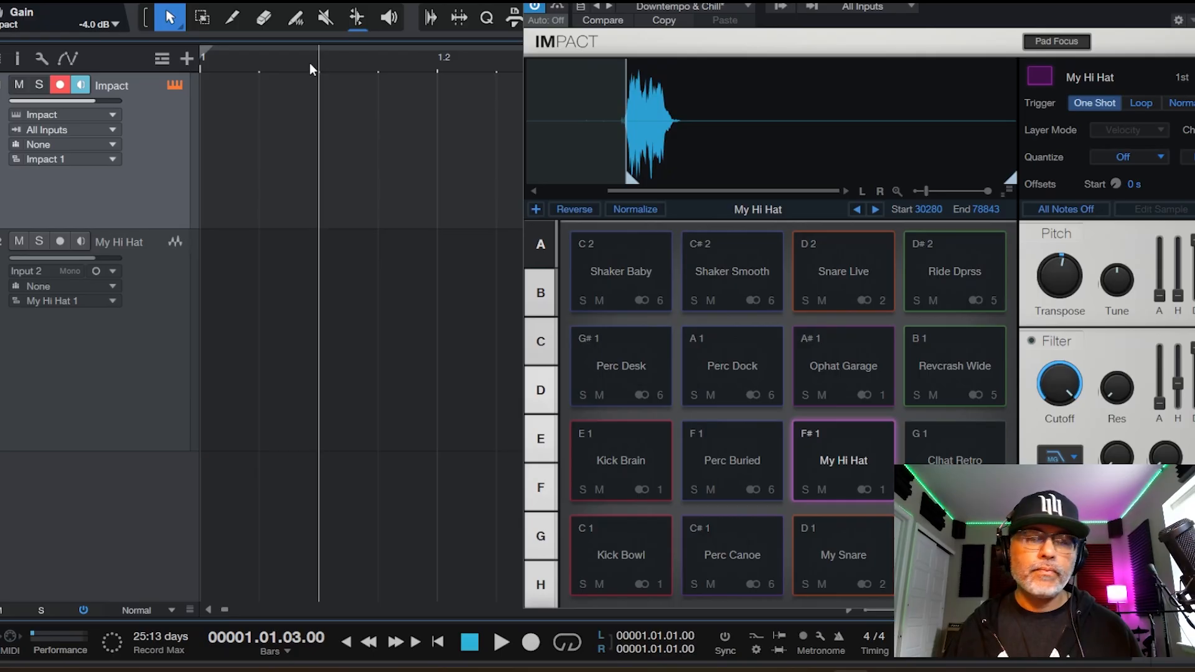
{"action": "key", "text": "KP_Subtract"}
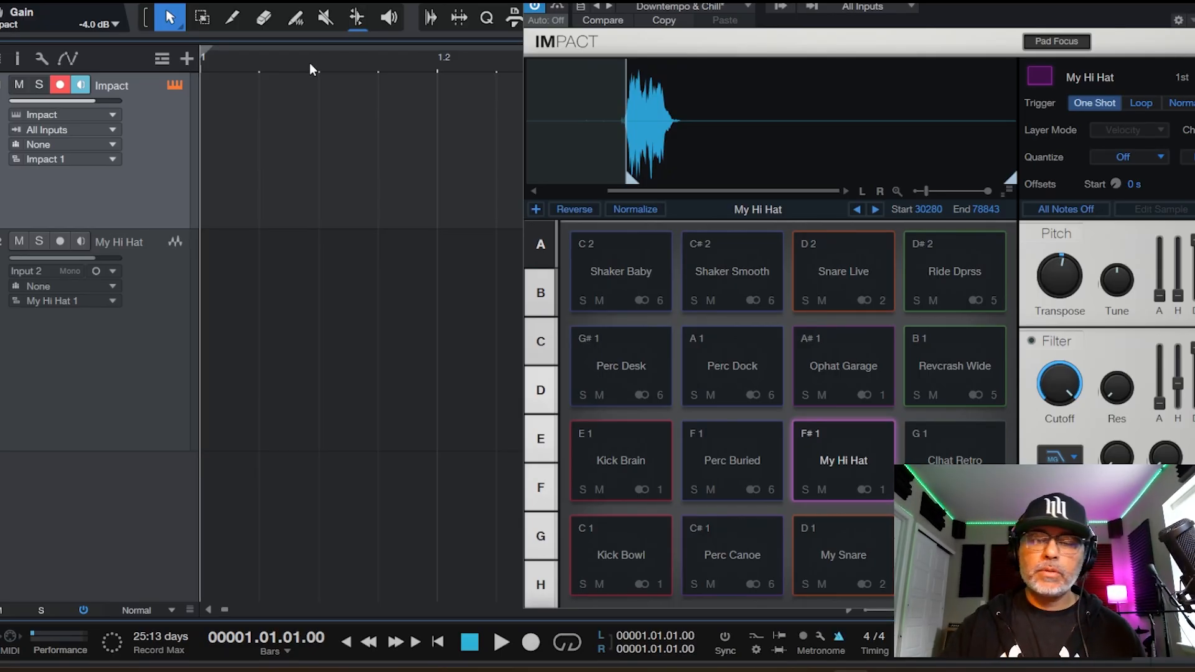
{"action": "key", "text": "space"}
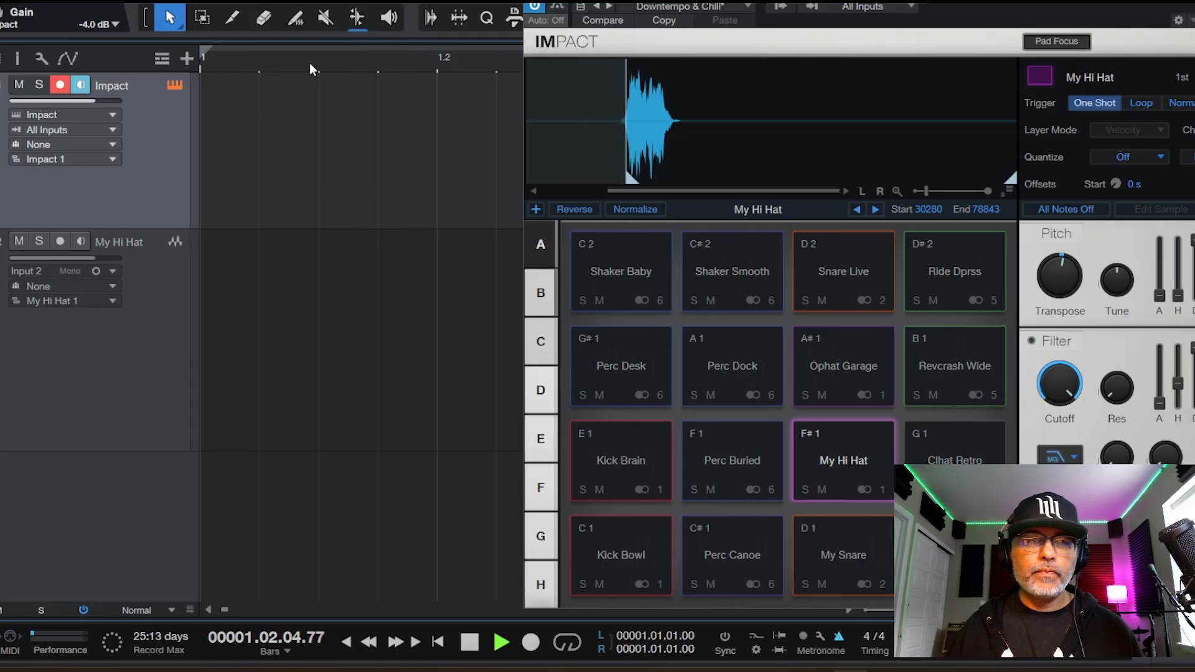
{"action": "key", "text": "w"}
{"action": "key", "text": "space"}
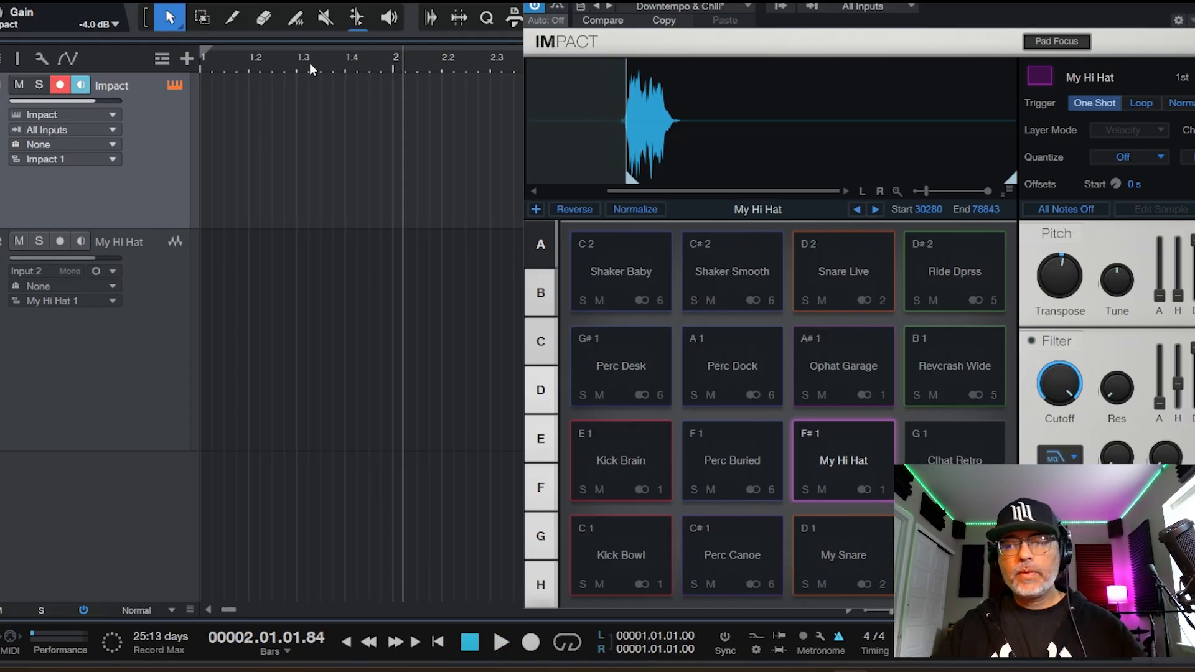
{"action": "key", "text": "comma"}
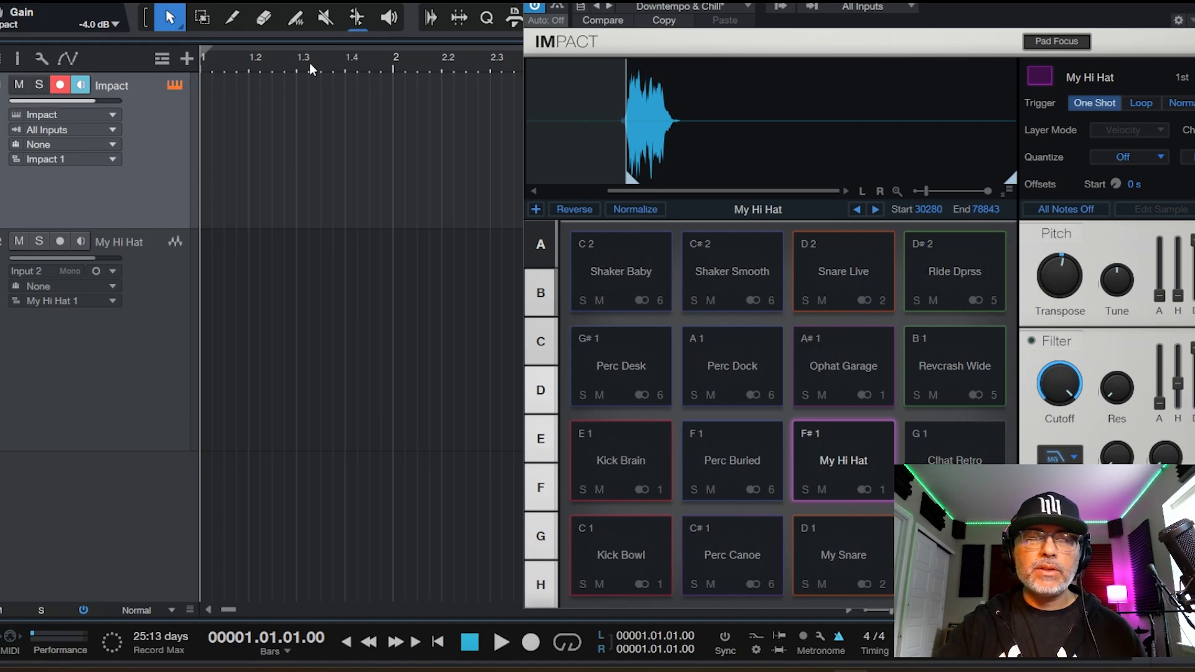
Step: Record a kick, snare and hi-hat pattern on the Impact track from bar 2 to bar 6 and play it back from the start
{"action": "key", "text": "KP_Multiply"}
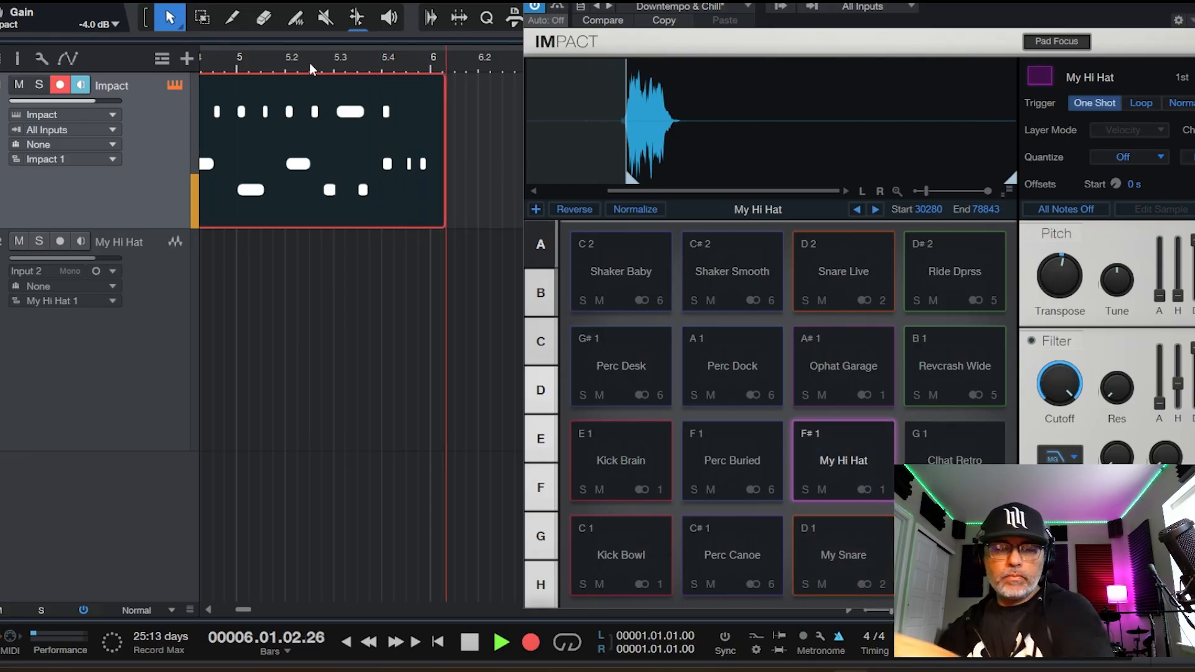
{"action": "key", "text": "space"}
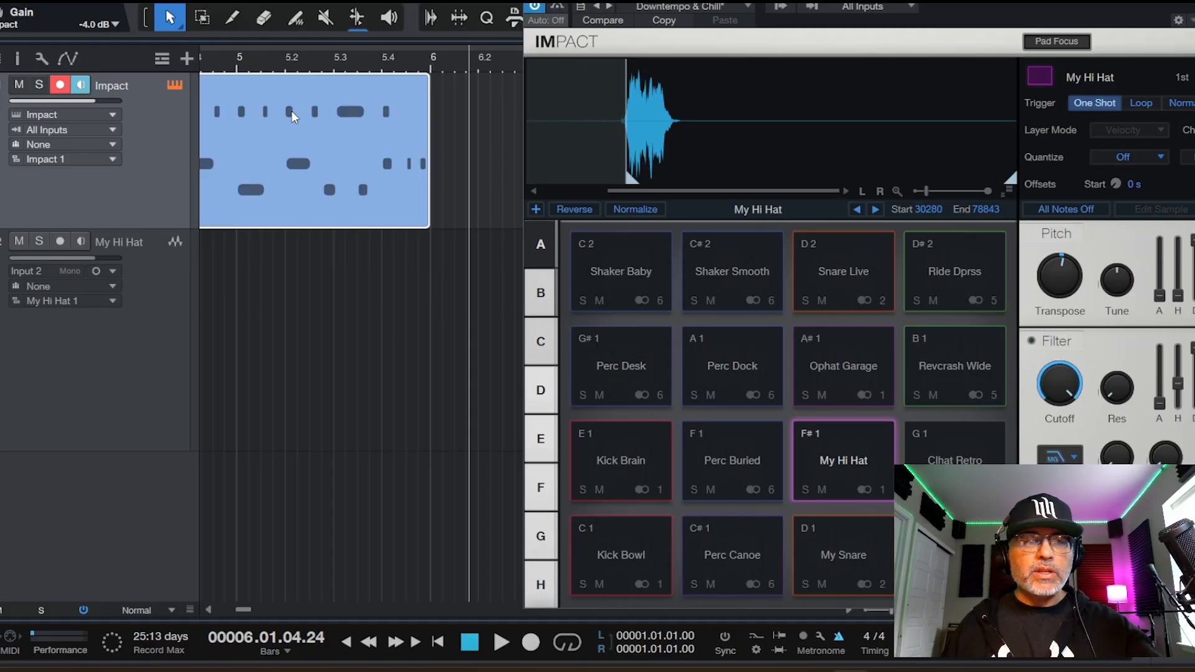
{"action": "key", "text": "comma"}
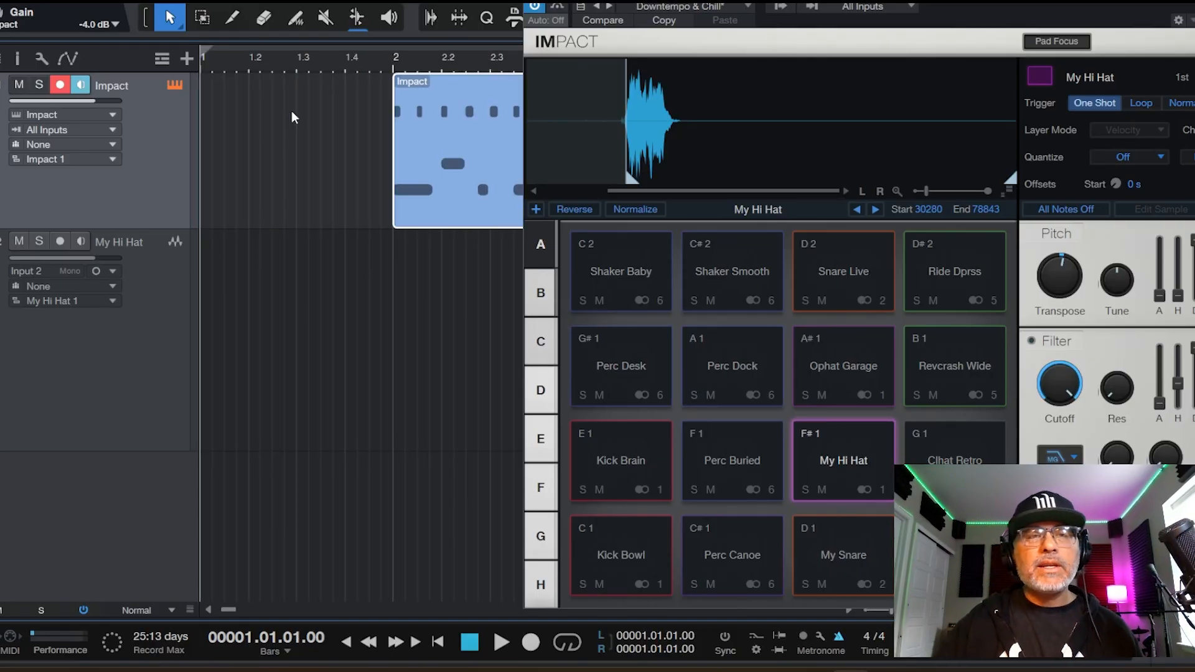
{"action": "key", "text": "space"}
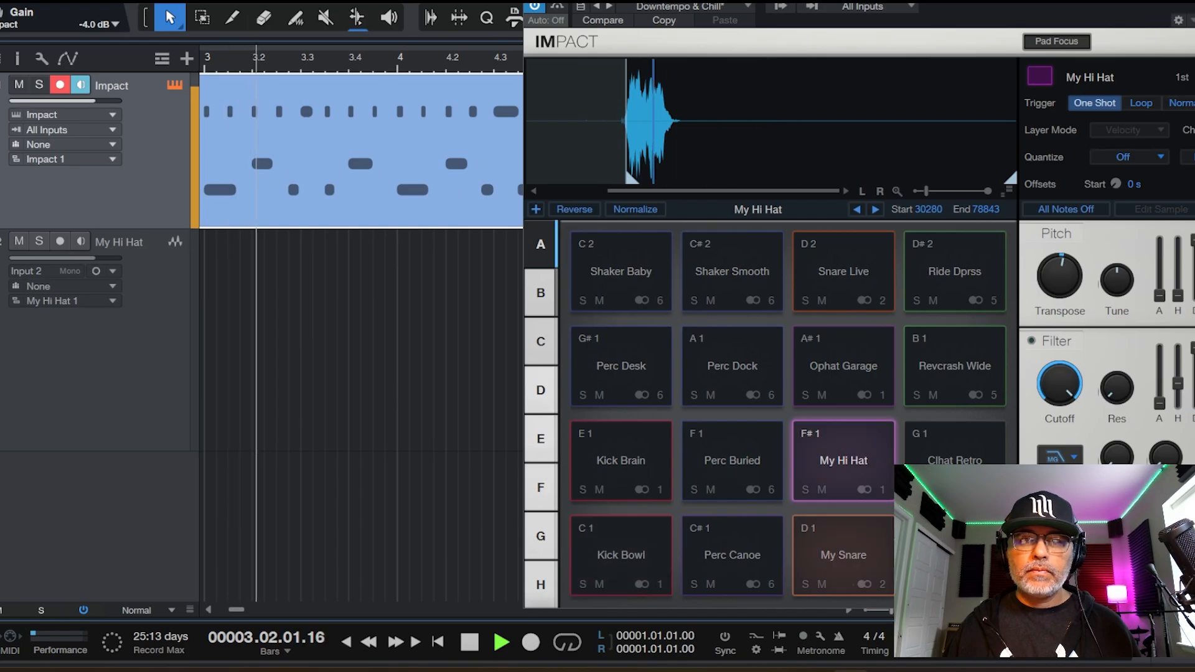
{"action": "left_click_drag", "start_coordinate": [735, 1], "coordinate": [793, 6]}
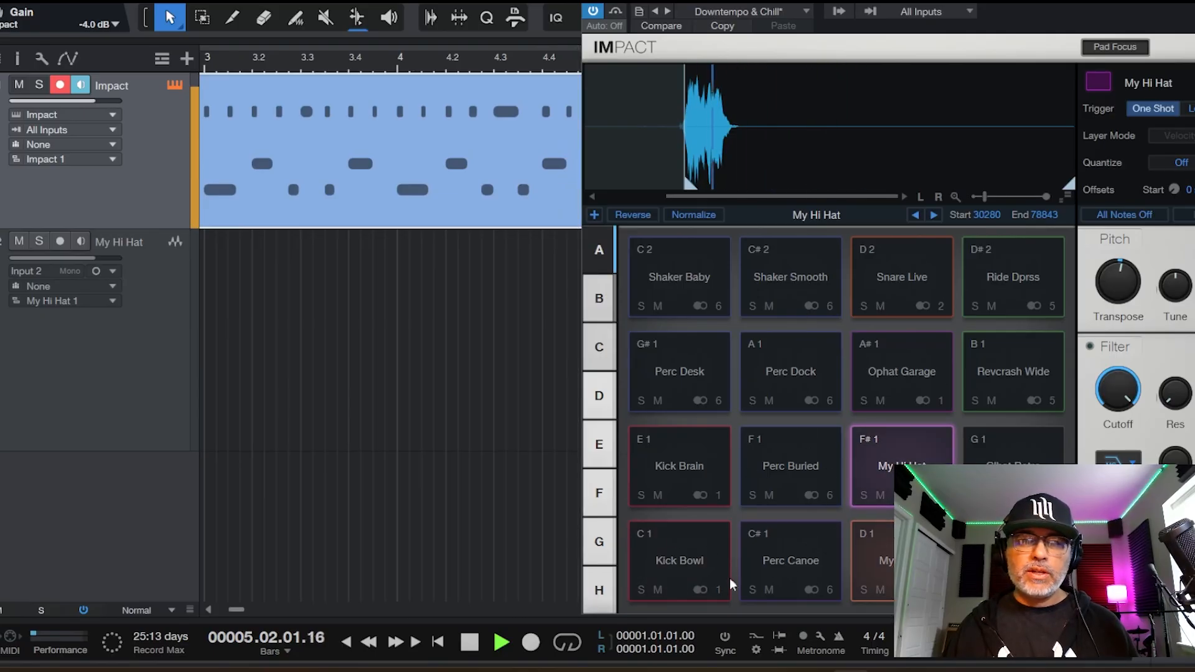
{"action": "key", "text": "space"}
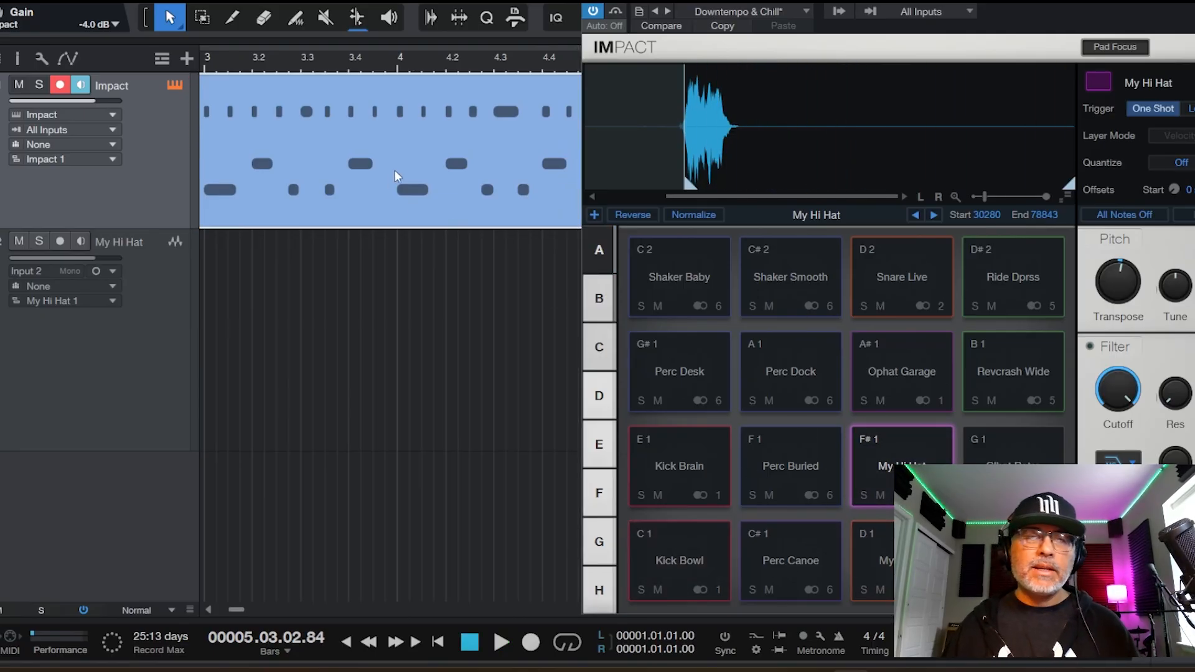
Step: Set the loop range to the recorded Impact clip, bars 2 to 6, turn looping on and start playback
{"action": "left_click_drag", "start_coordinate": [716, 6], "coordinate": [807, 0]}
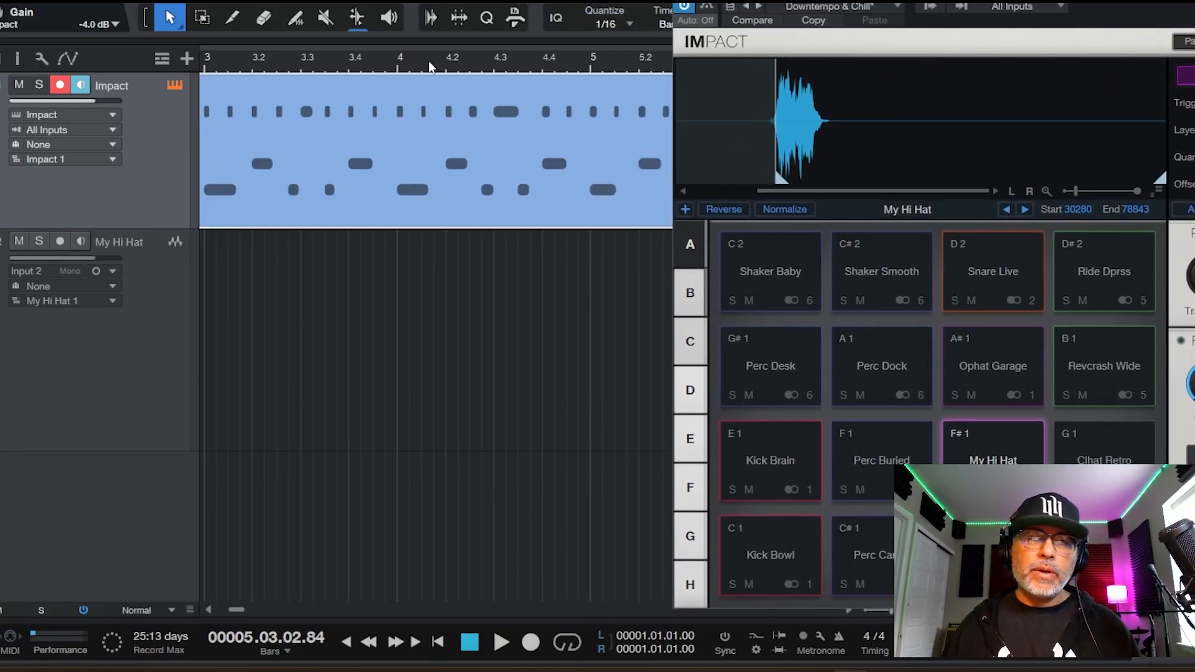
{"action": "scroll", "coordinate": [429, 61], "scroll_direction": "down", "scroll_amount": 4}
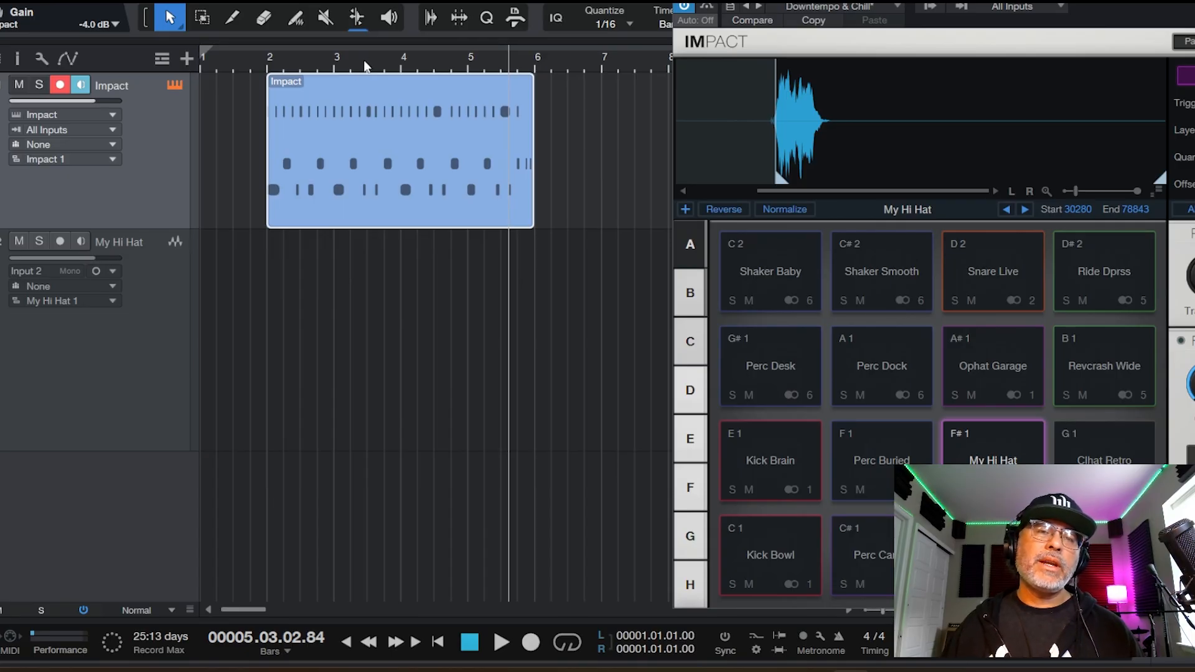
{"action": "scroll", "coordinate": [362, 69], "scroll_direction": "up", "scroll_amount": 15}
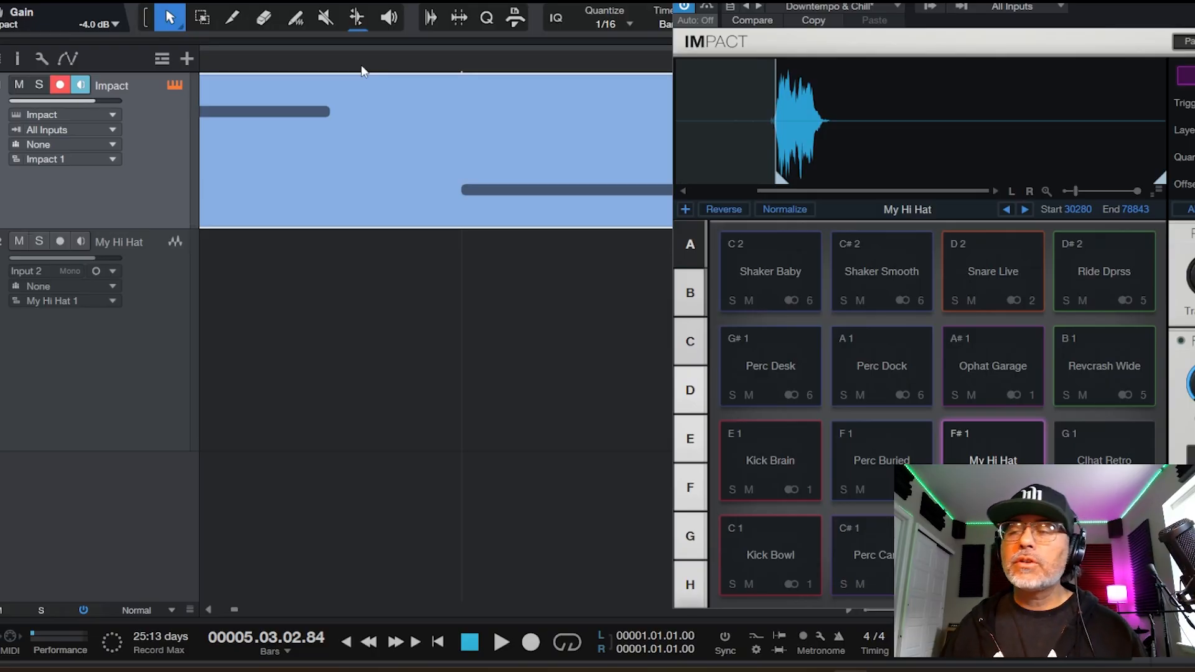
{"action": "scroll", "coordinate": [362, 67], "scroll_direction": "down", "scroll_amount": 15}
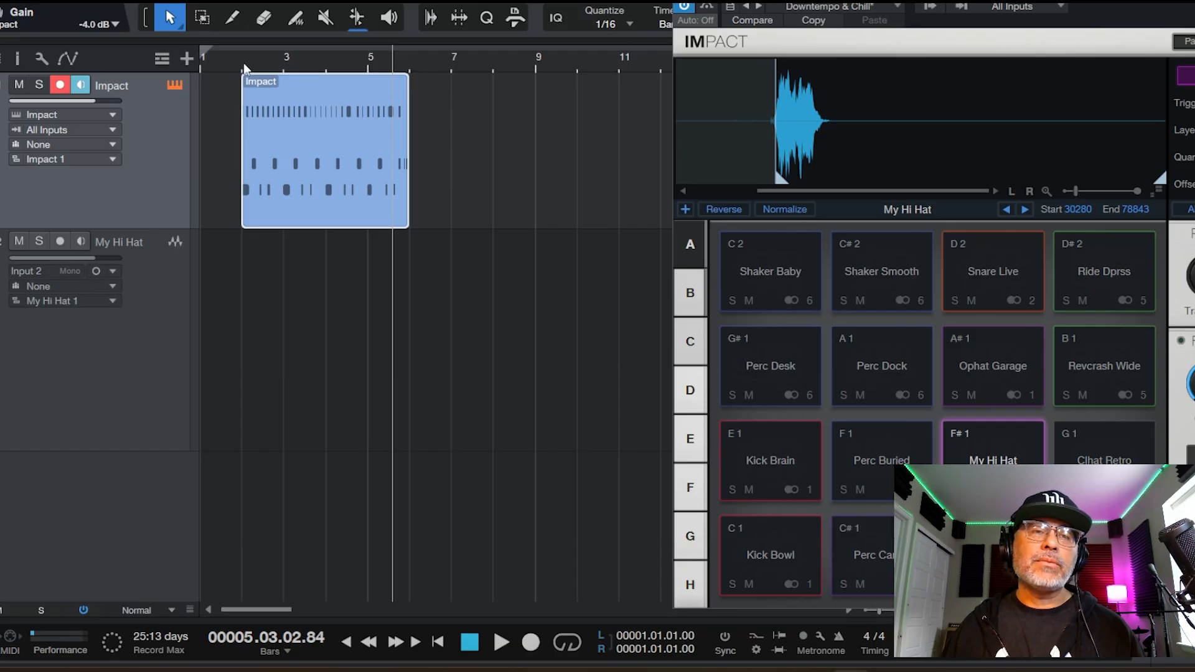
{"action": "left_click", "coordinate": [454, 124]}
{"action": "left_click", "coordinate": [330, 151]}
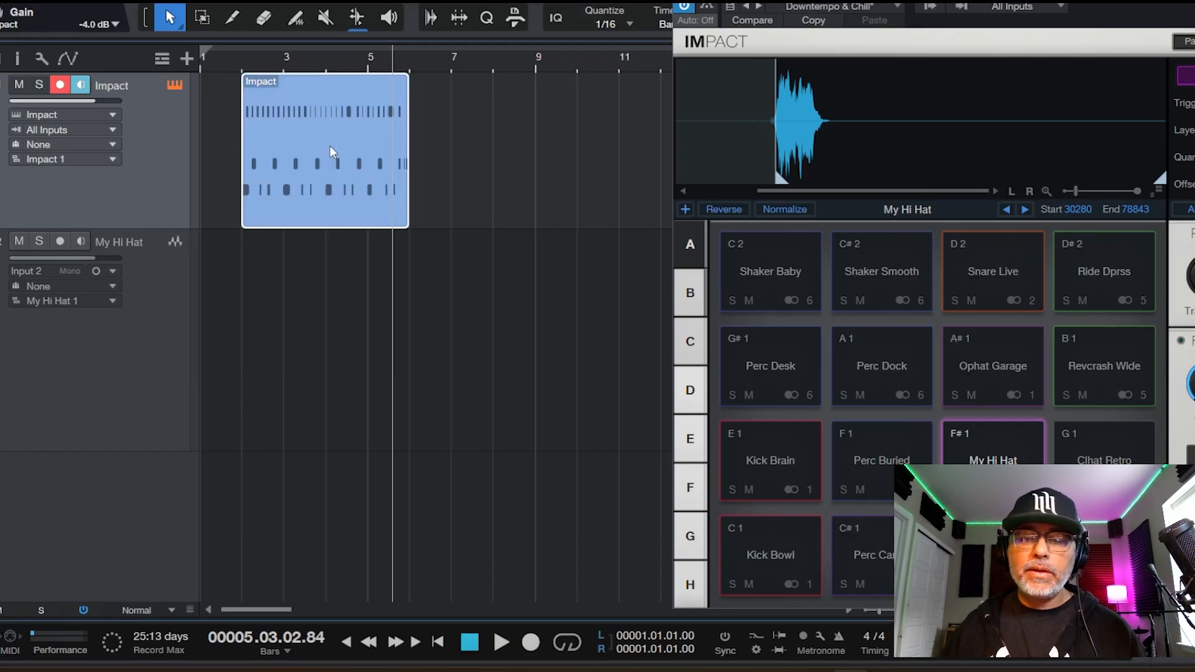
{"action": "key", "text": "p"}
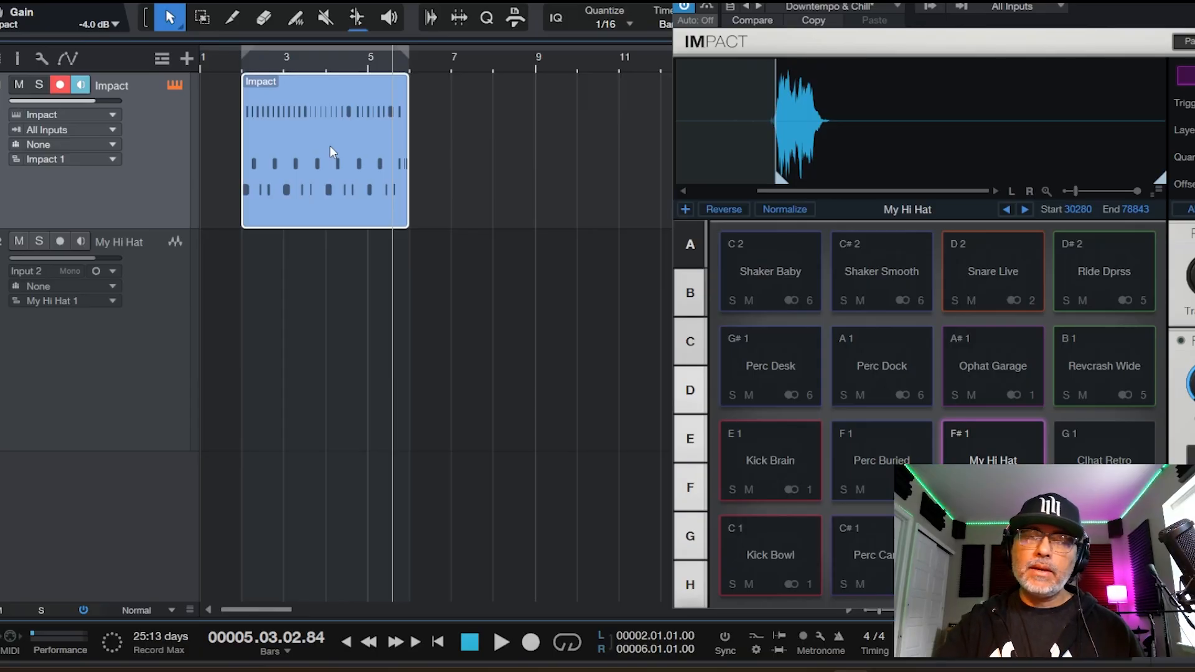
{"action": "key", "text": "KP_Divide"}
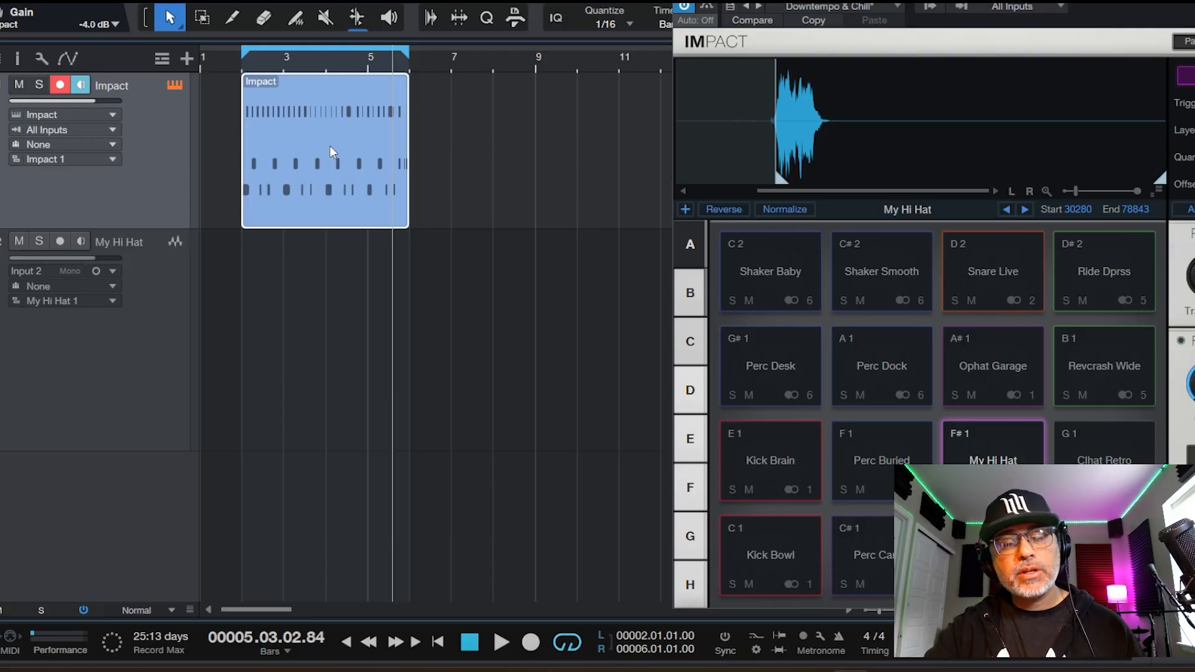
{"action": "key", "text": "space"}
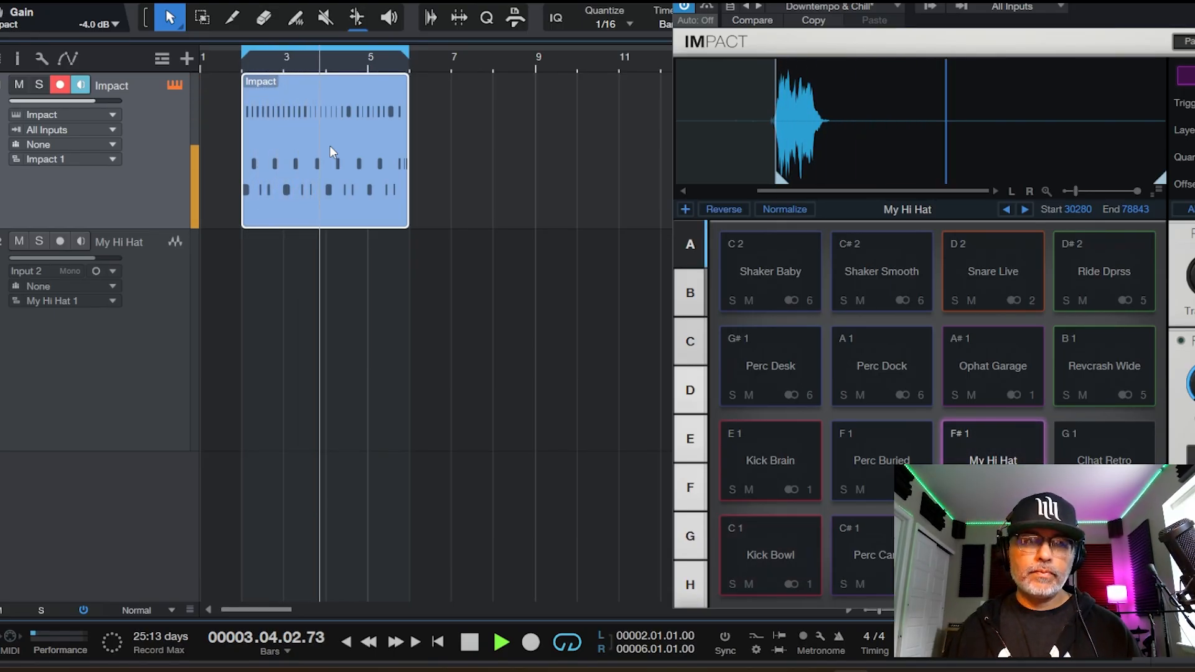
Step: Set the My Hi Hat pad's Transpose to -2 while the loop plays
{"action": "left_click_drag", "start_coordinate": [996, 1], "coordinate": [778, 5]}
{"action": "mouse_move", "coordinate": [983, 291]}
{"action": "left_mouse_down"}
{"action": "mouse_move", "coordinate": [982, 304]}
{"action": "mouse_move", "coordinate": [980, 294]}
{"action": "left_mouse_up"}
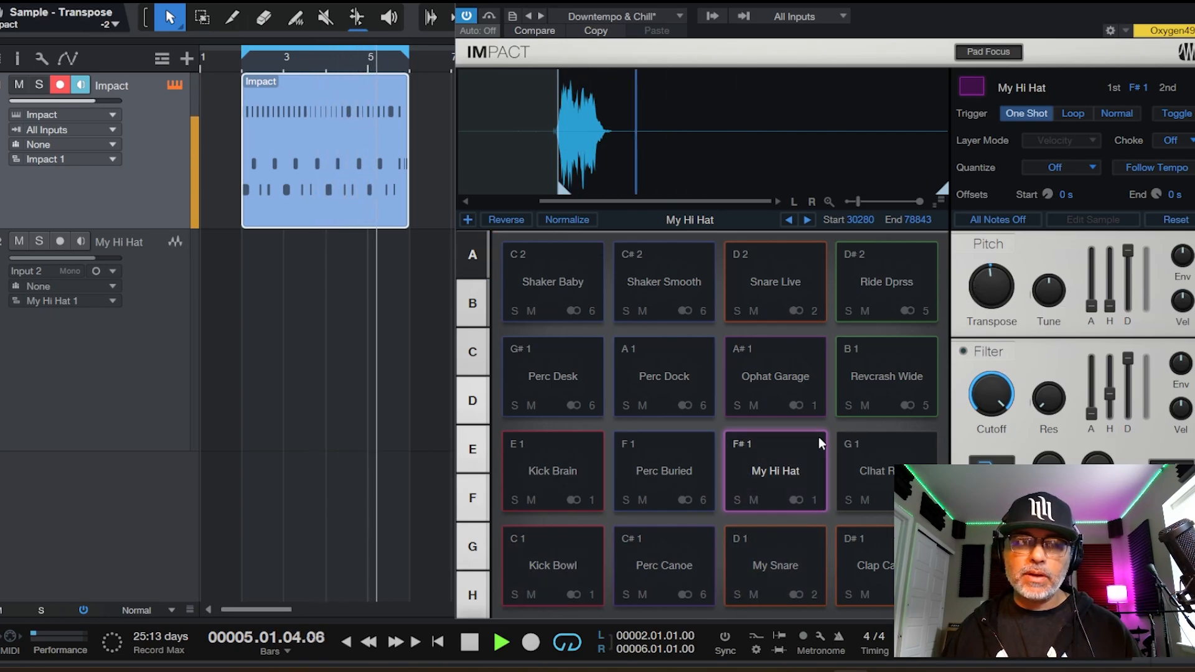
Step: Set the My Snare pad's Transpose to -6 while the loop plays, and stop playback
{"action": "left_click", "coordinate": [783, 554]}
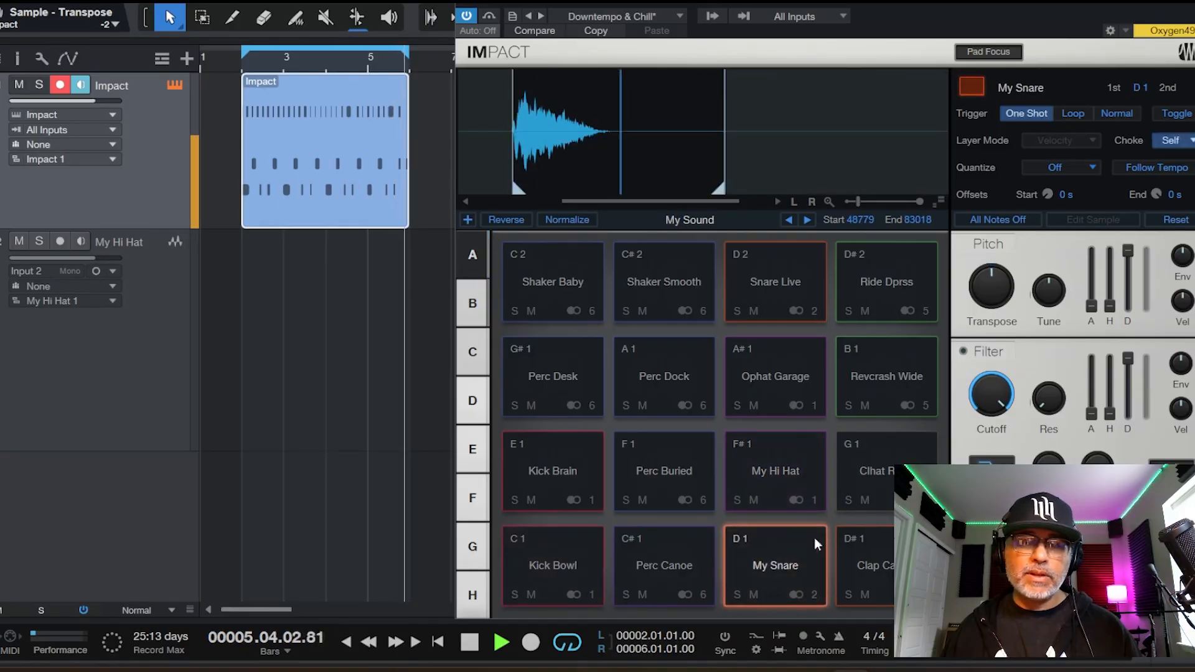
{"action": "left_click_drag", "start_coordinate": [983, 281], "coordinate": [982, 264]}
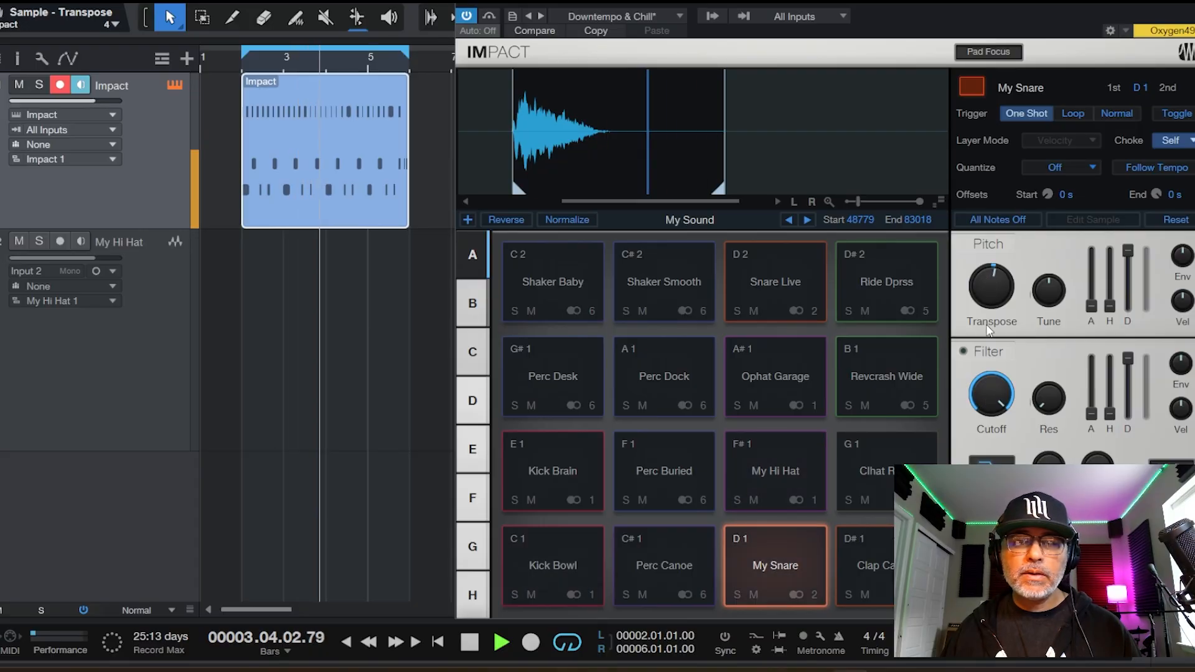
{"action": "mouse_move", "coordinate": [989, 287]}
{"action": "left_mouse_down"}
{"action": "mouse_move", "coordinate": [987, 320]}
{"action": "mouse_move", "coordinate": [982, 301]}
{"action": "left_mouse_up"}
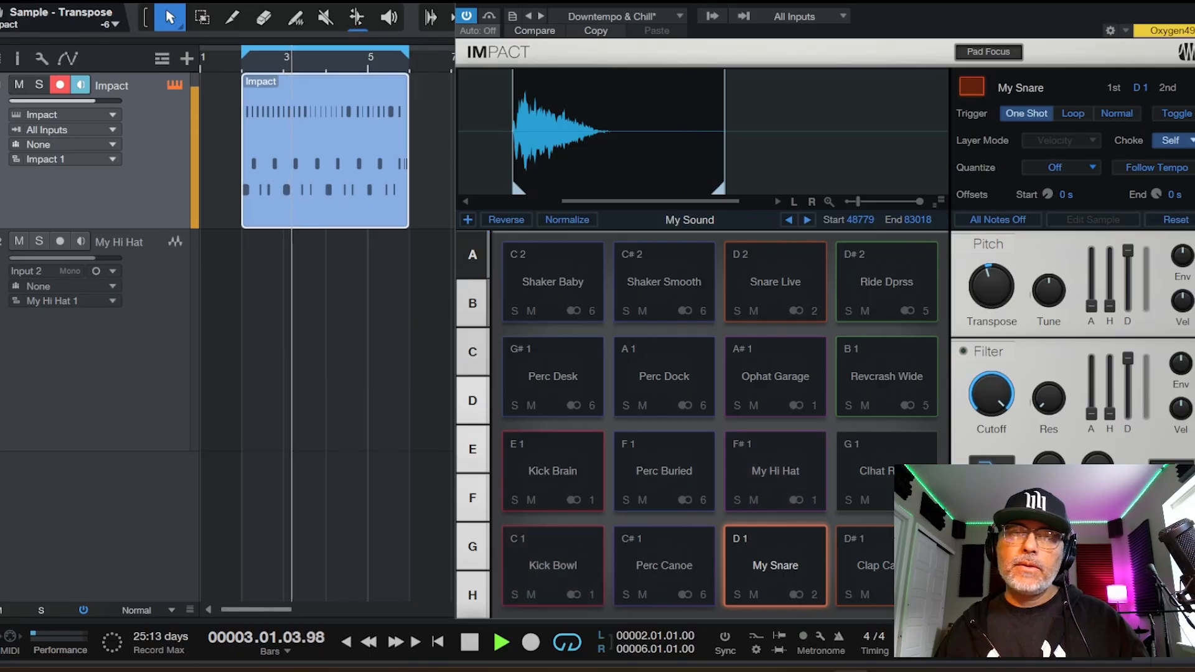
{"action": "key", "text": "space"}
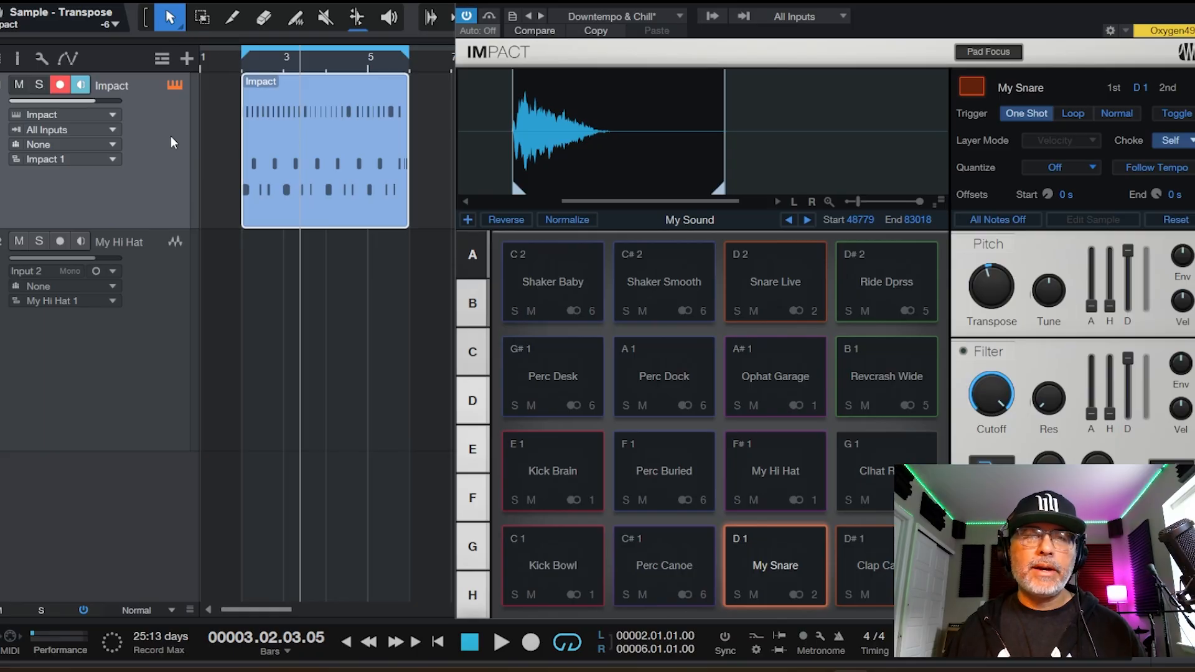
Step: Put the Impact window out of the way and show the mixer console with its channel list below the arrangement
{"action": "left_click_drag", "start_coordinate": [1182, 2], "coordinate": [1194, 0]}
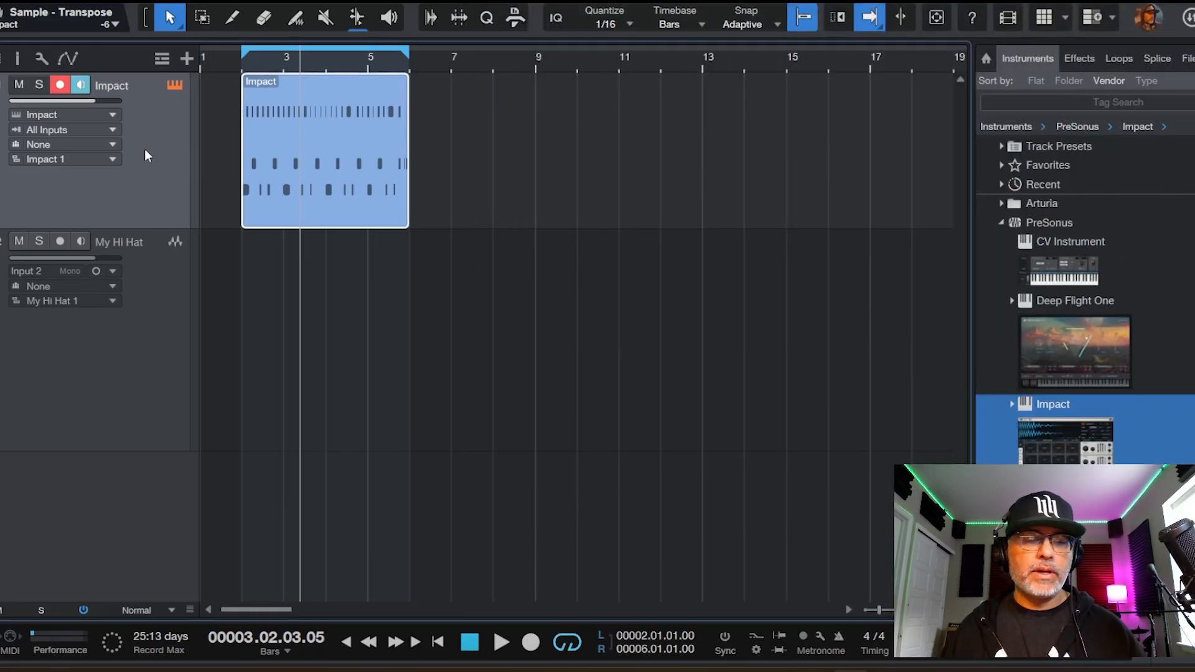
{"action": "key", "text": "F2"}
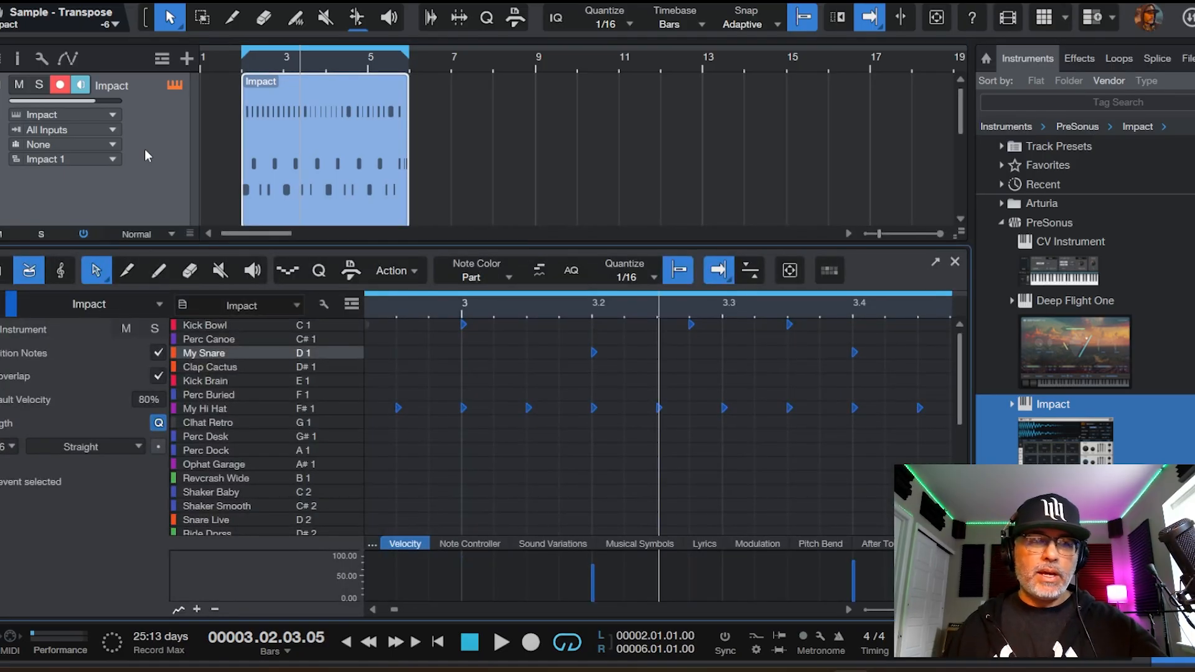
{"action": "key", "text": "F2"}
{"action": "key", "text": "F3"}
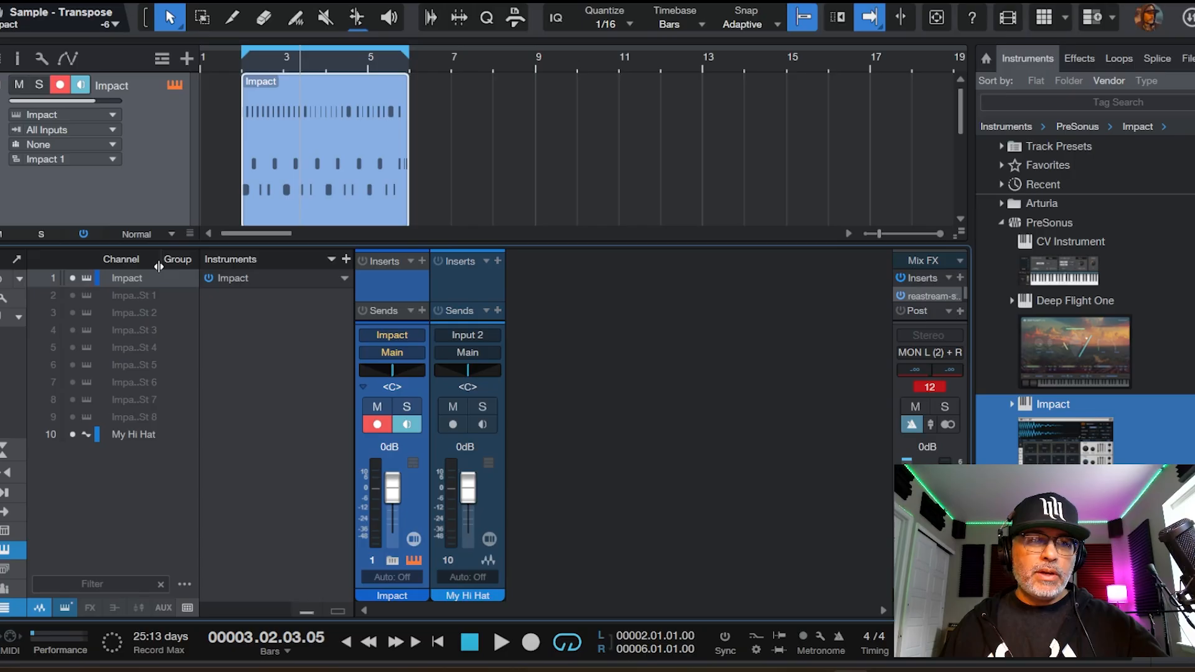
{"action": "key", "text": "F3"}
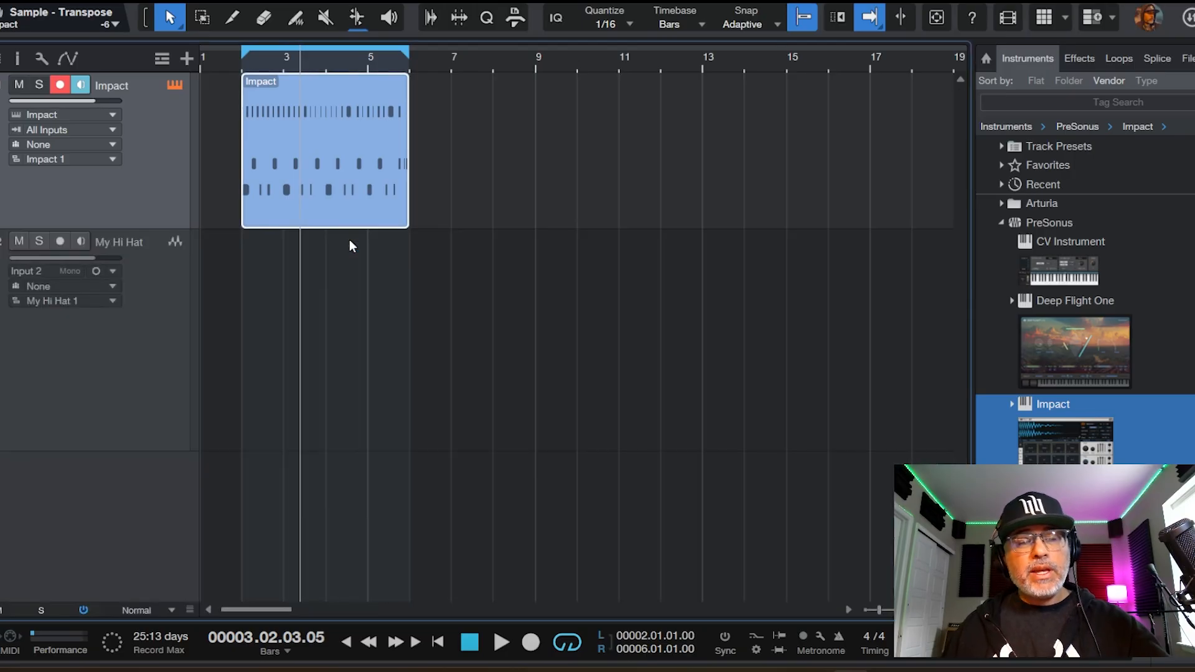
{"action": "key", "text": "F3"}
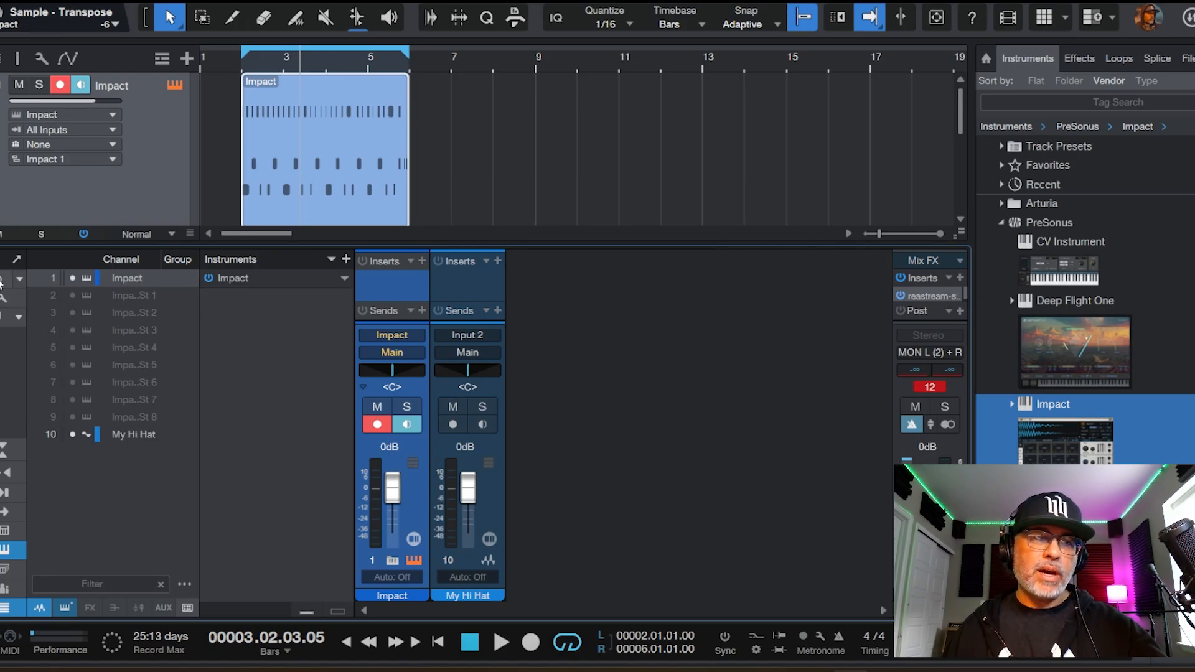
{"action": "left_click", "coordinate": [19, 279]}
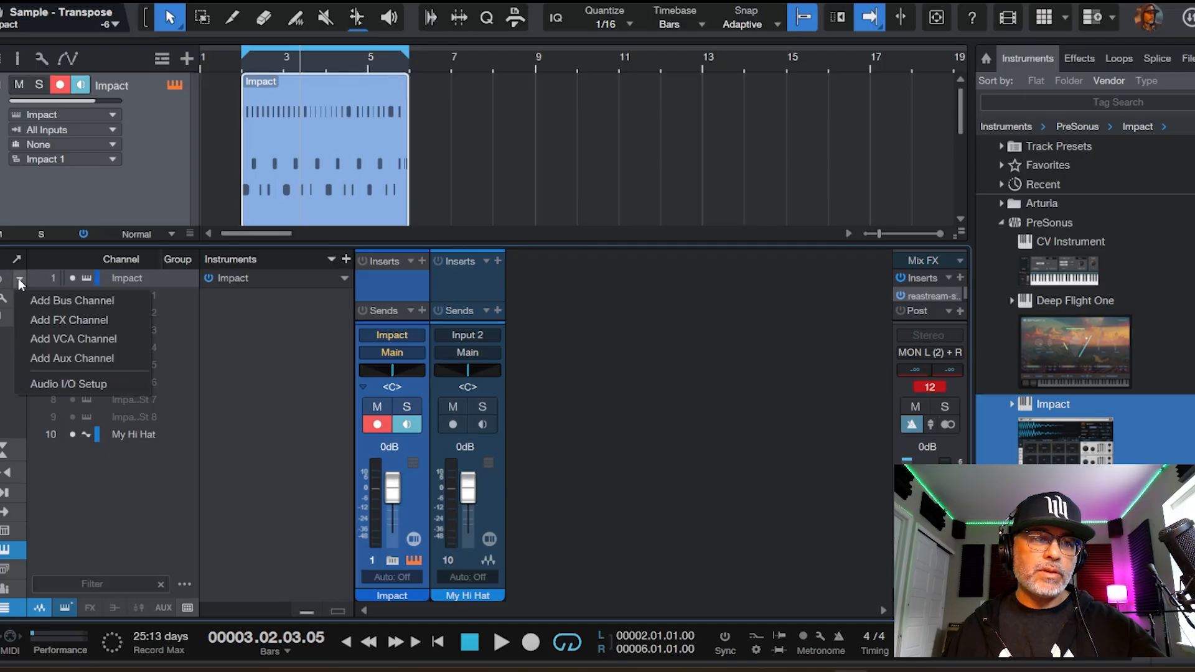
{"action": "left_click", "coordinate": [9, 280]}
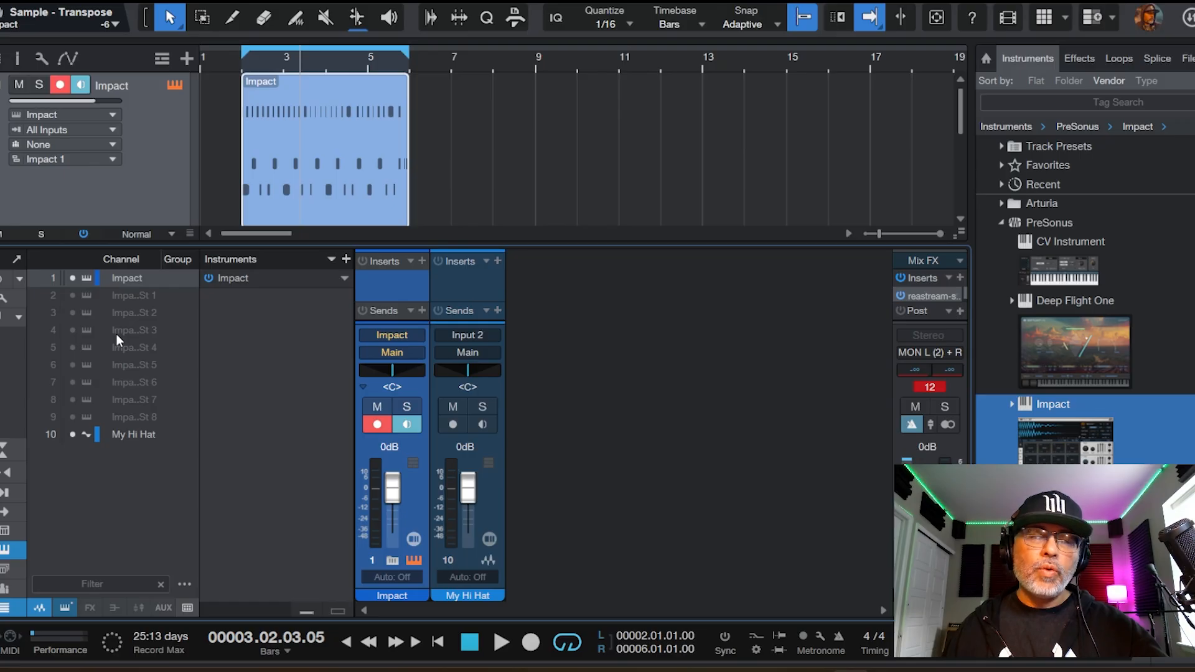
Step: Bring the Impact window back beside the mixer strips and make the Impact St 1 output channel visible in the console
{"action": "left_click_drag", "start_coordinate": [934, 0], "coordinate": [520, 2]}
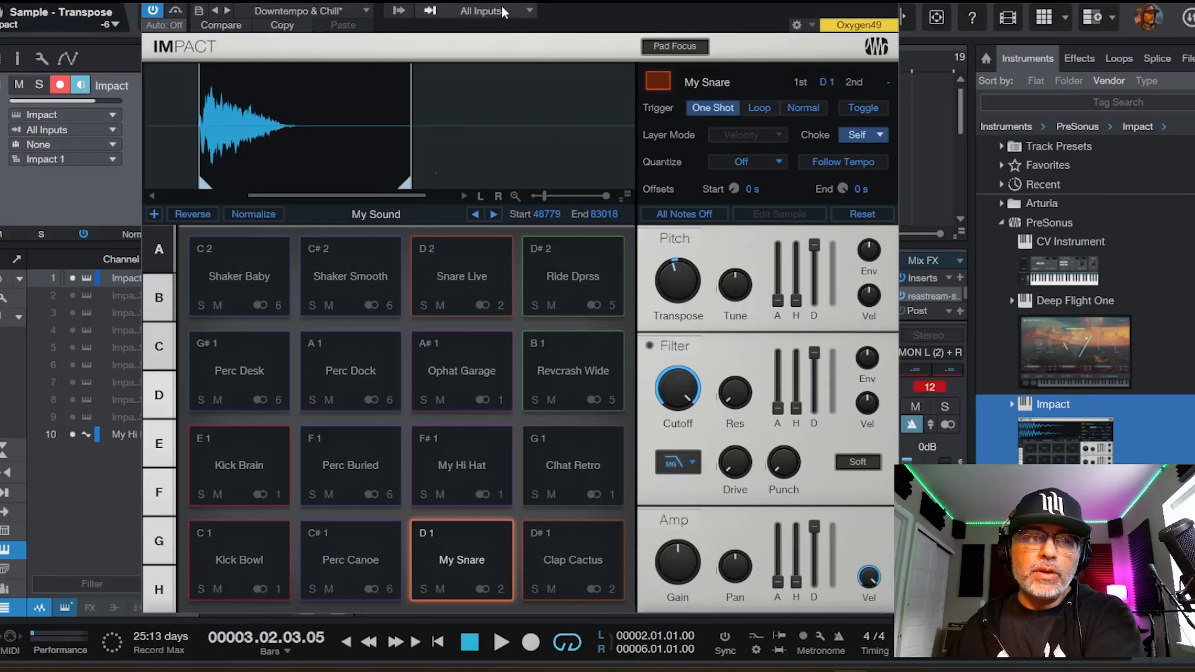
{"action": "left_click_drag", "start_coordinate": [502, 0], "coordinate": [799, 6]}
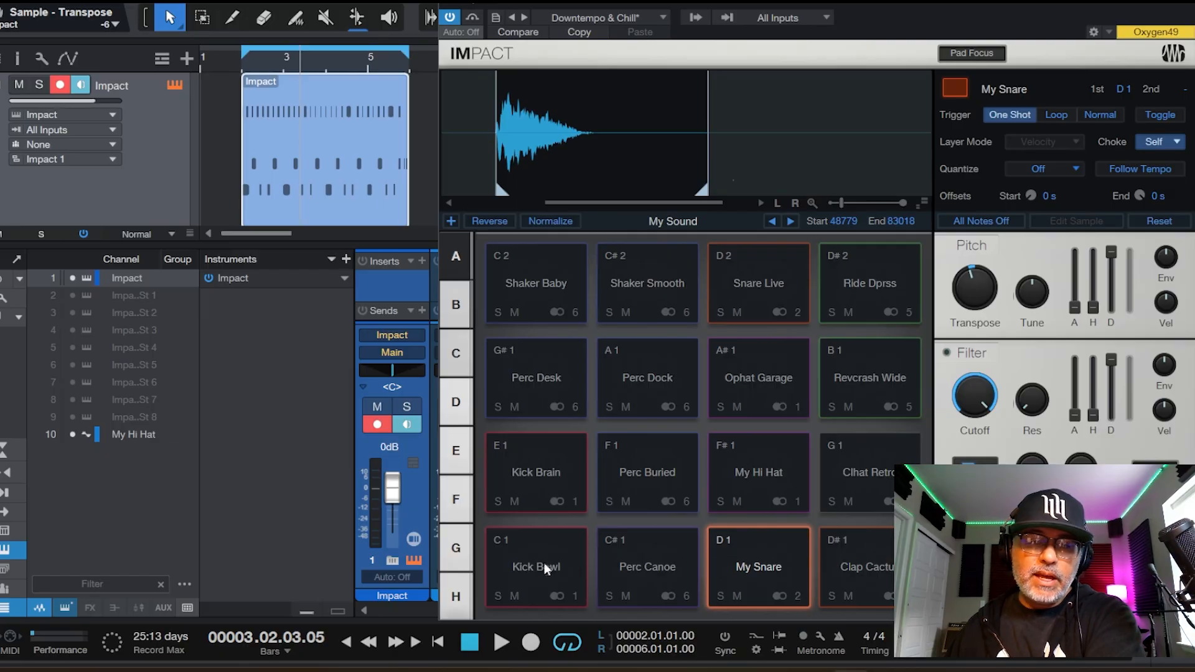
{"action": "left_click", "coordinate": [575, 598]}
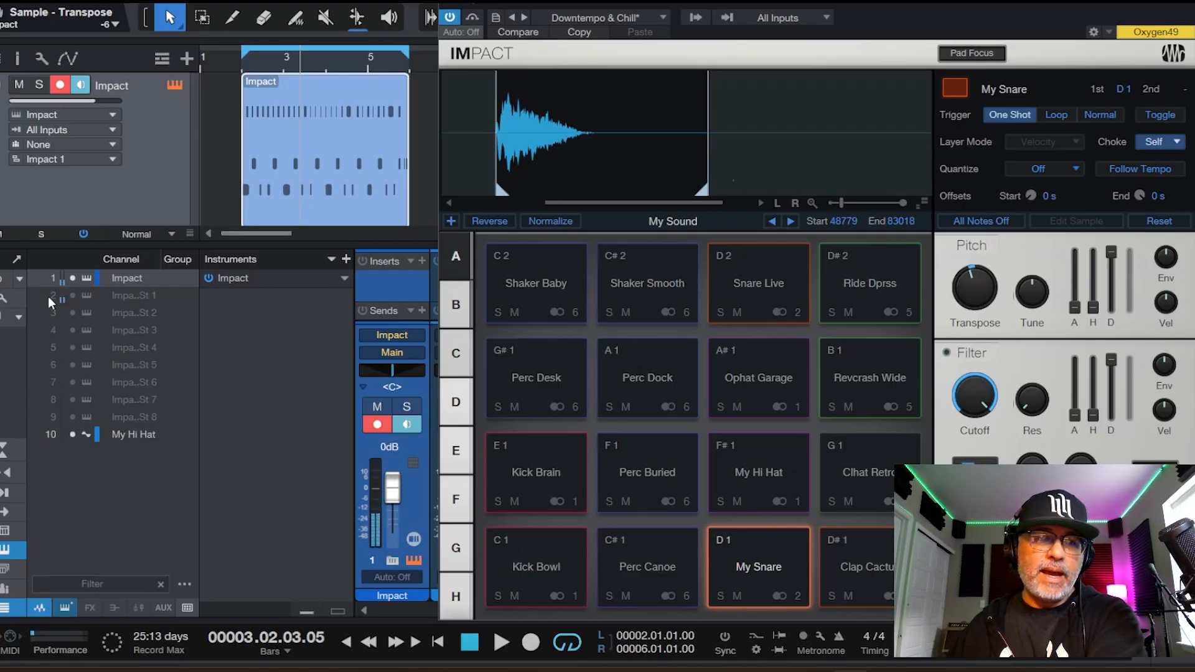
{"action": "left_click_drag", "start_coordinate": [622, 1], "coordinate": [847, 0]}
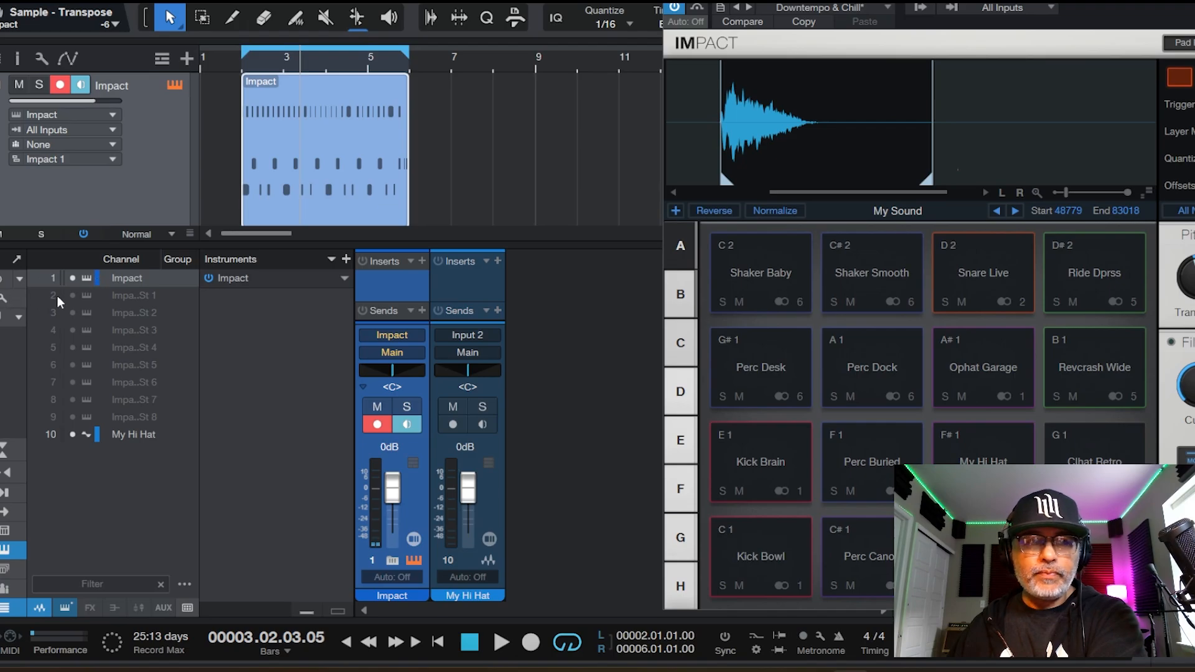
{"action": "left_click", "coordinate": [73, 295]}
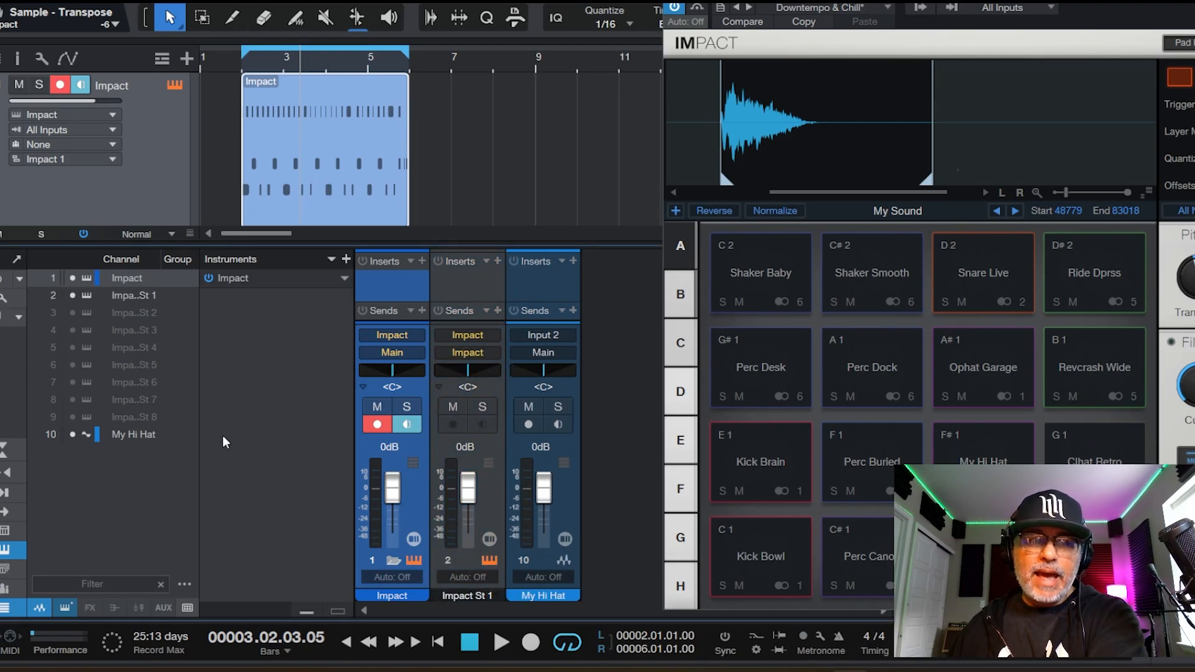
{"action": "left_click", "coordinate": [117, 295]}
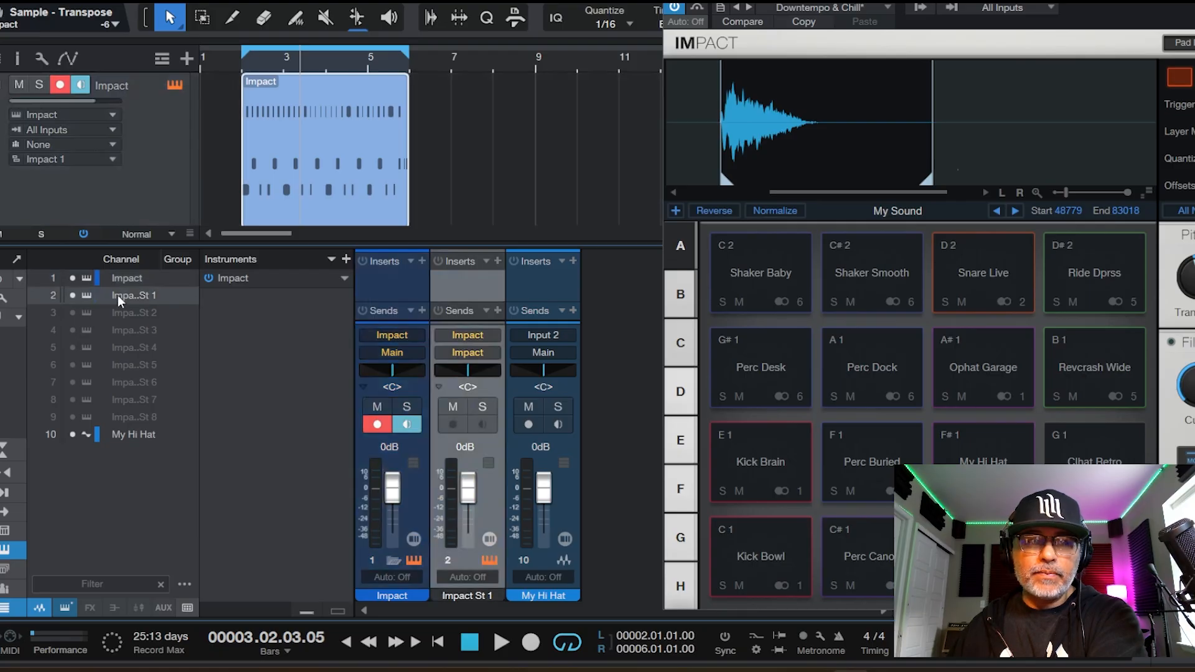
{"action": "left_click", "coordinate": [688, 537]}
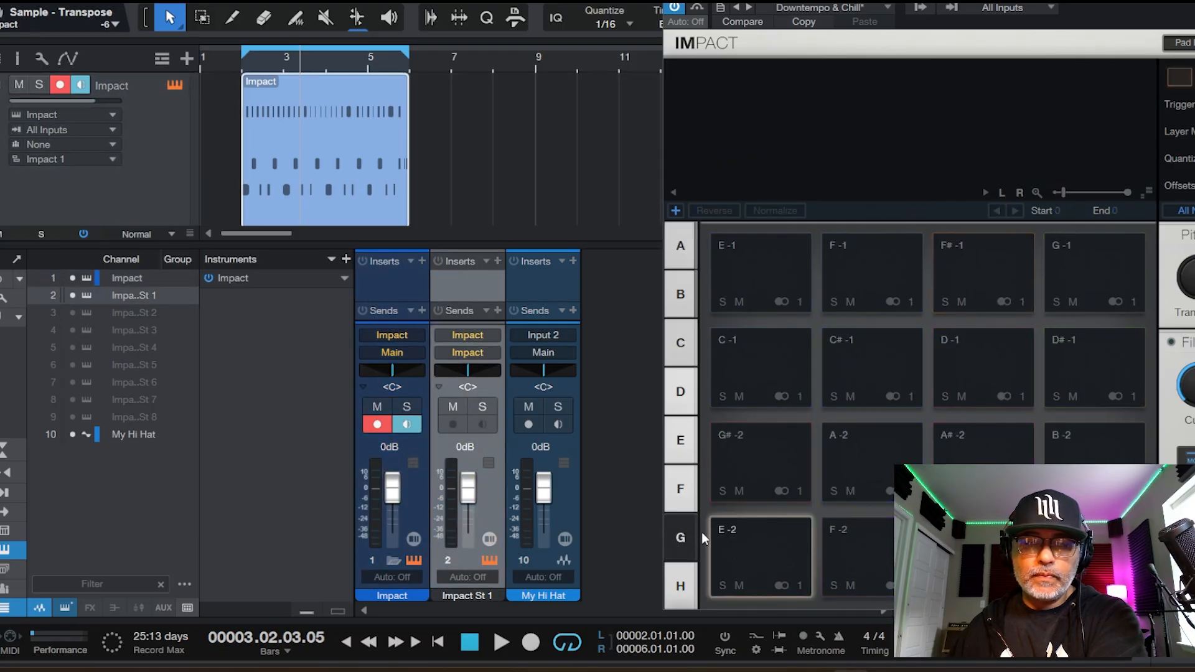
{"action": "left_click", "coordinate": [737, 541]}
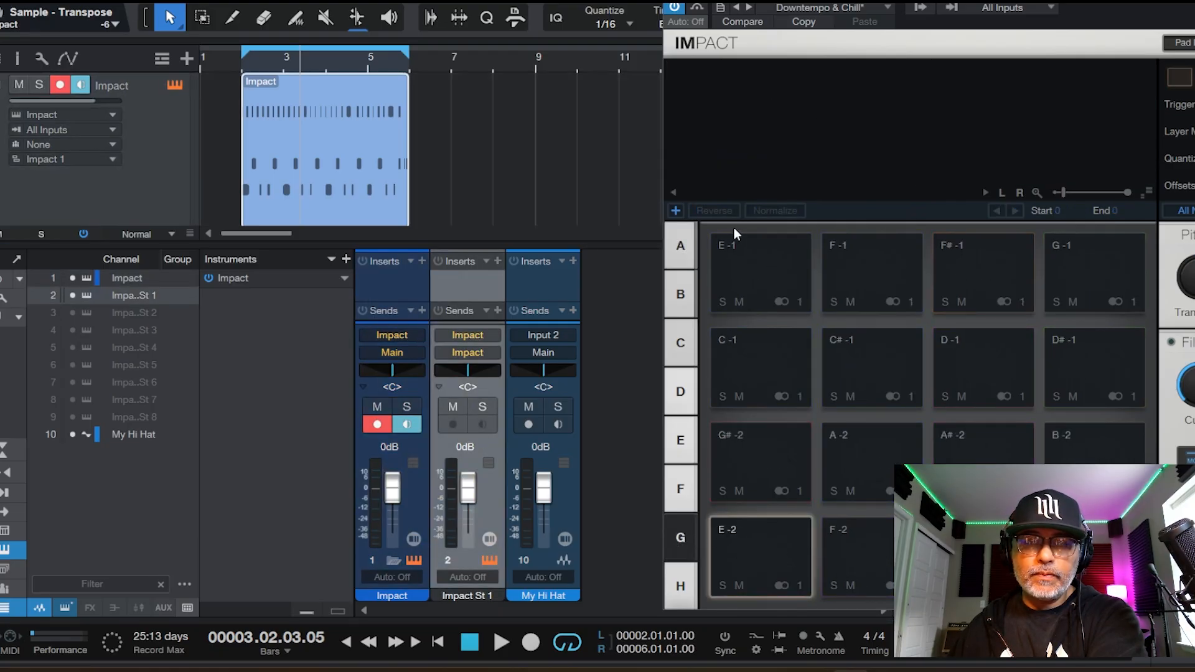
{"action": "left_click", "coordinate": [636, 432]}
{"action": "left_click", "coordinate": [144, 164]}
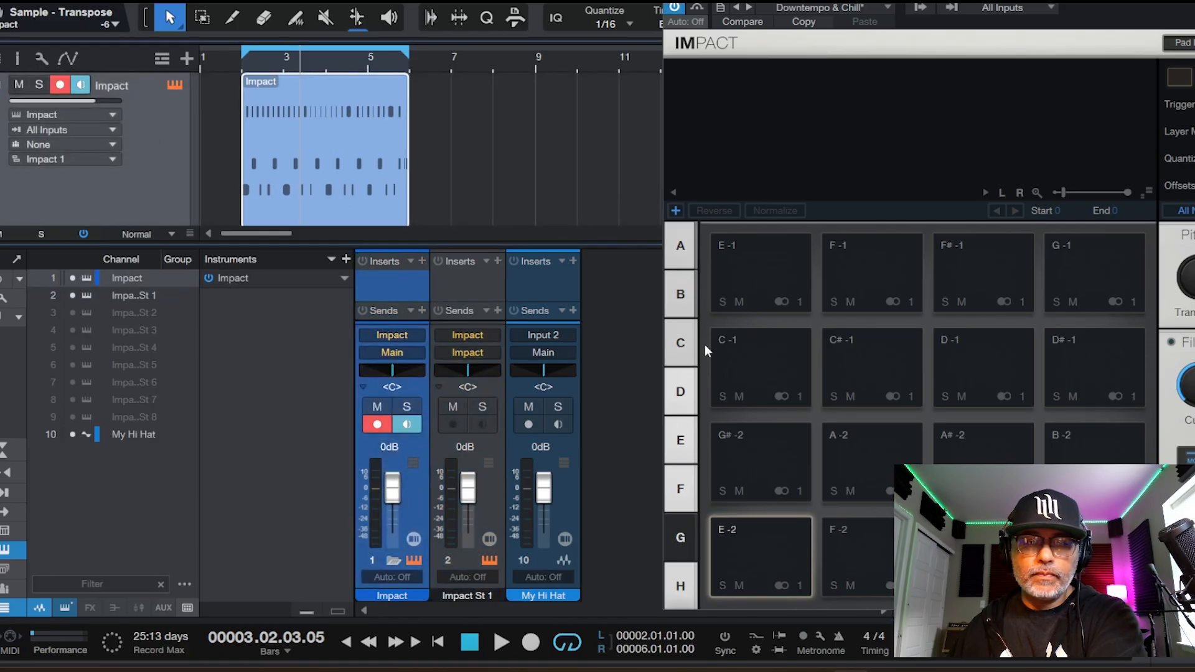
{"action": "left_click", "coordinate": [672, 245]}
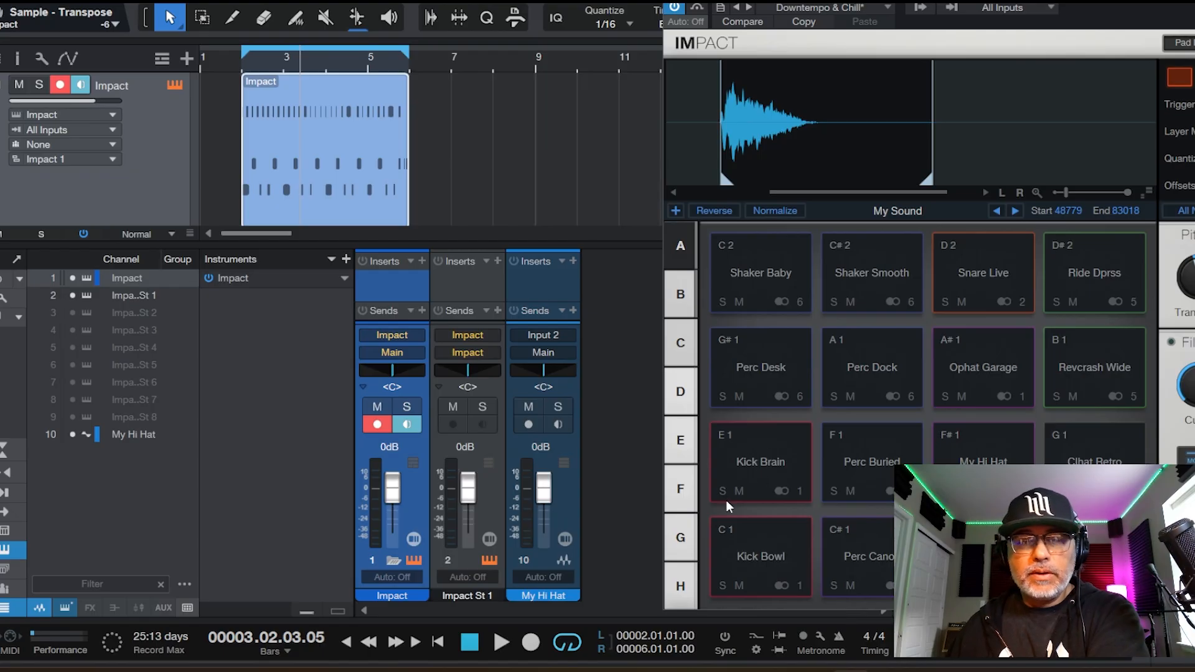
{"action": "left_click", "coordinate": [691, 546]}
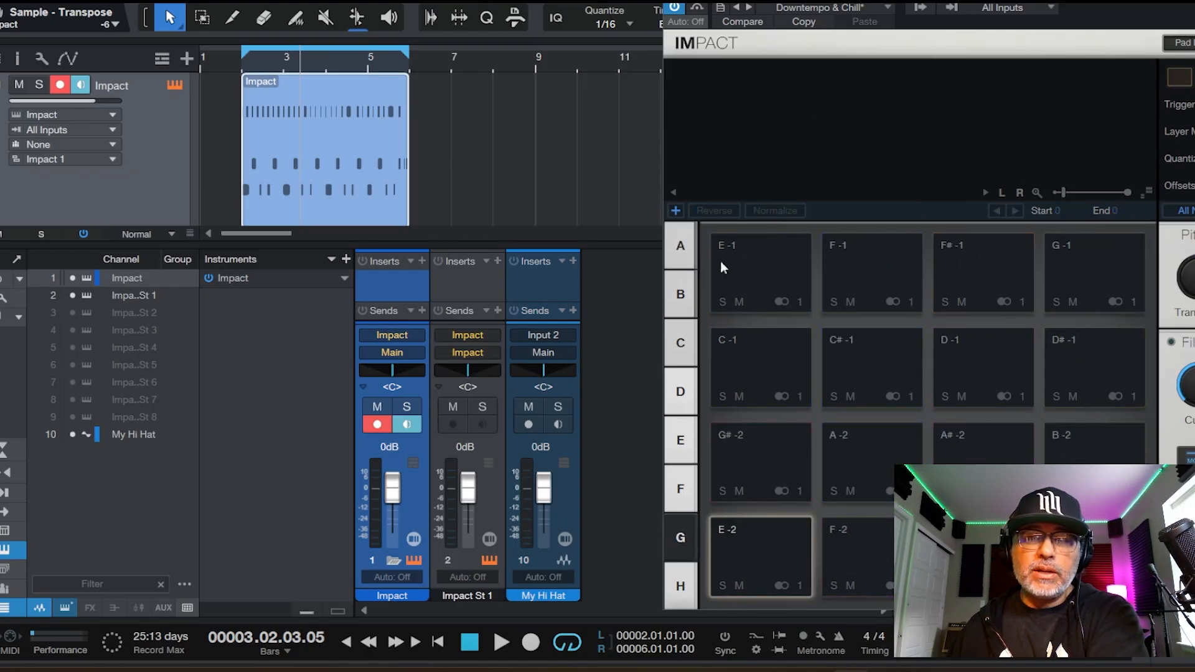
{"action": "left_click", "coordinate": [685, 247]}
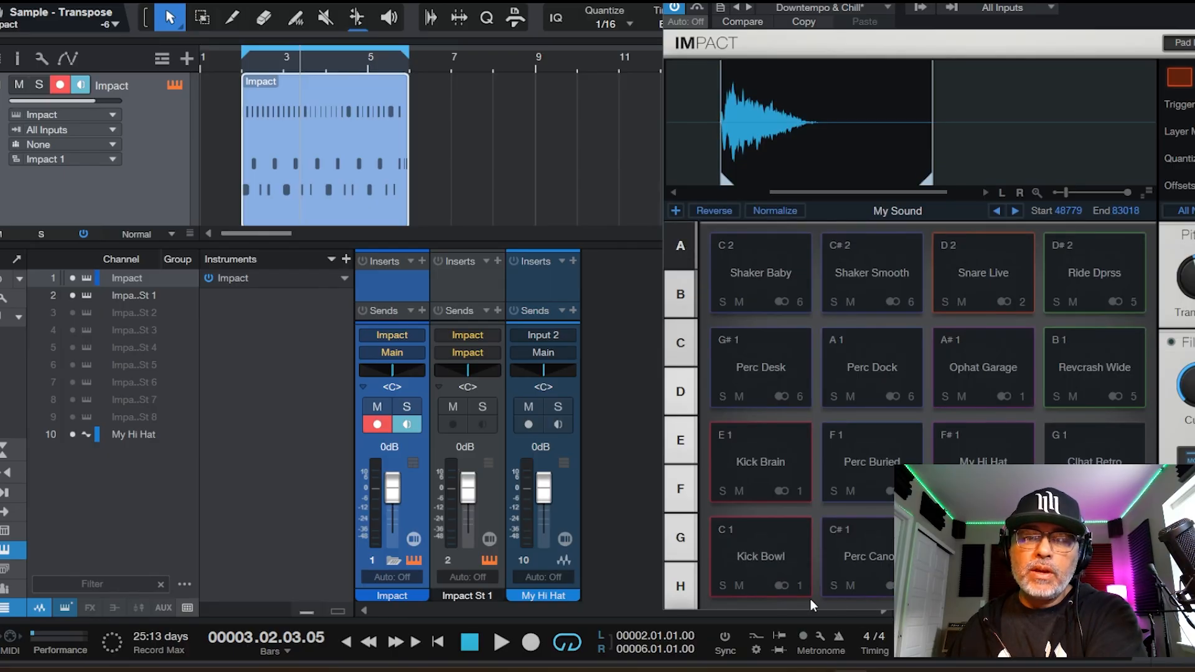
Step: Make the Impact St 2 output channel visible and trigger the Kick Bowl and My Snare pads to check their channel routing
{"action": "left_click", "coordinate": [780, 554]}
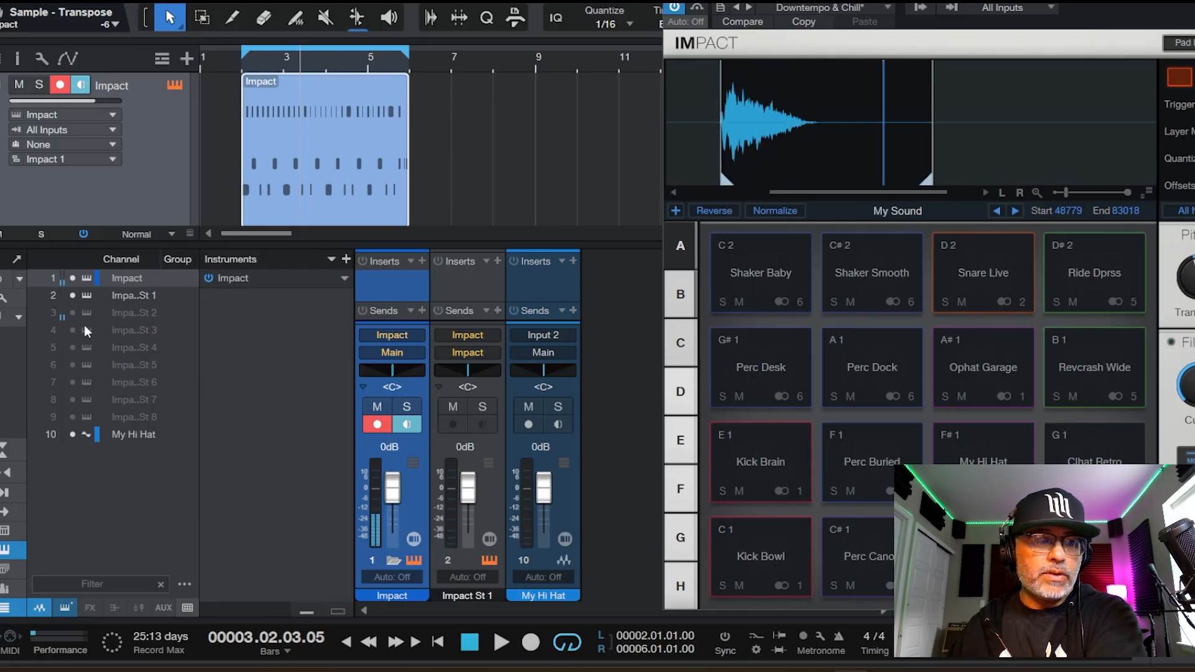
{"action": "left_click", "coordinate": [71, 313]}
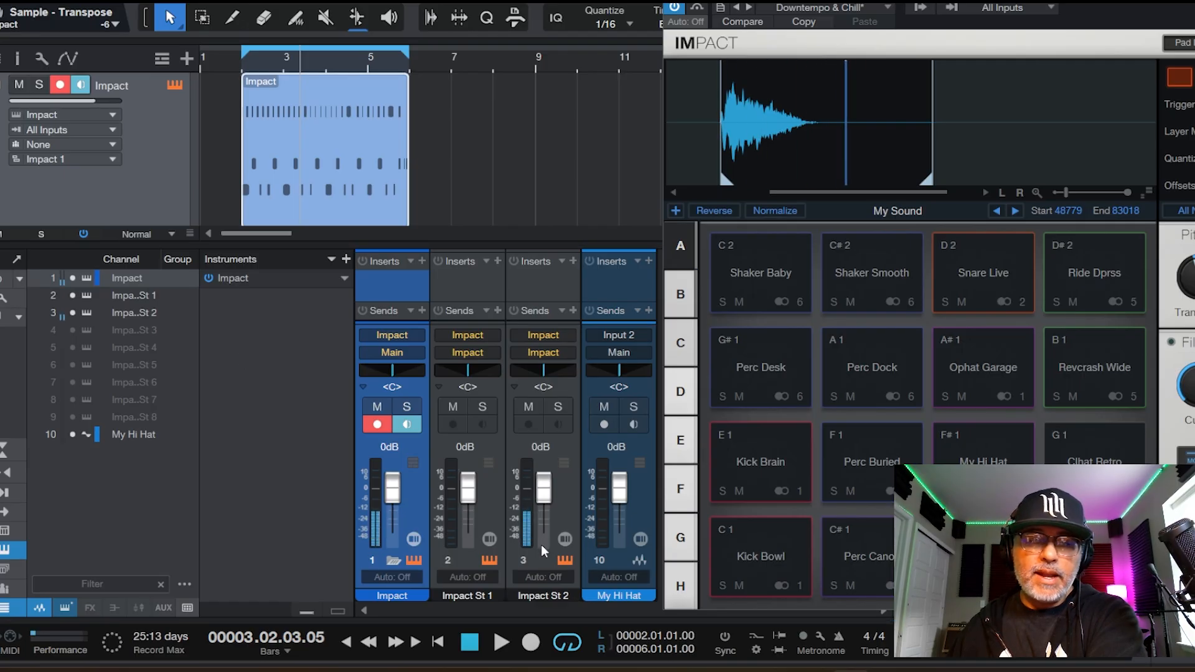
{"action": "left_click", "coordinate": [754, 555]}
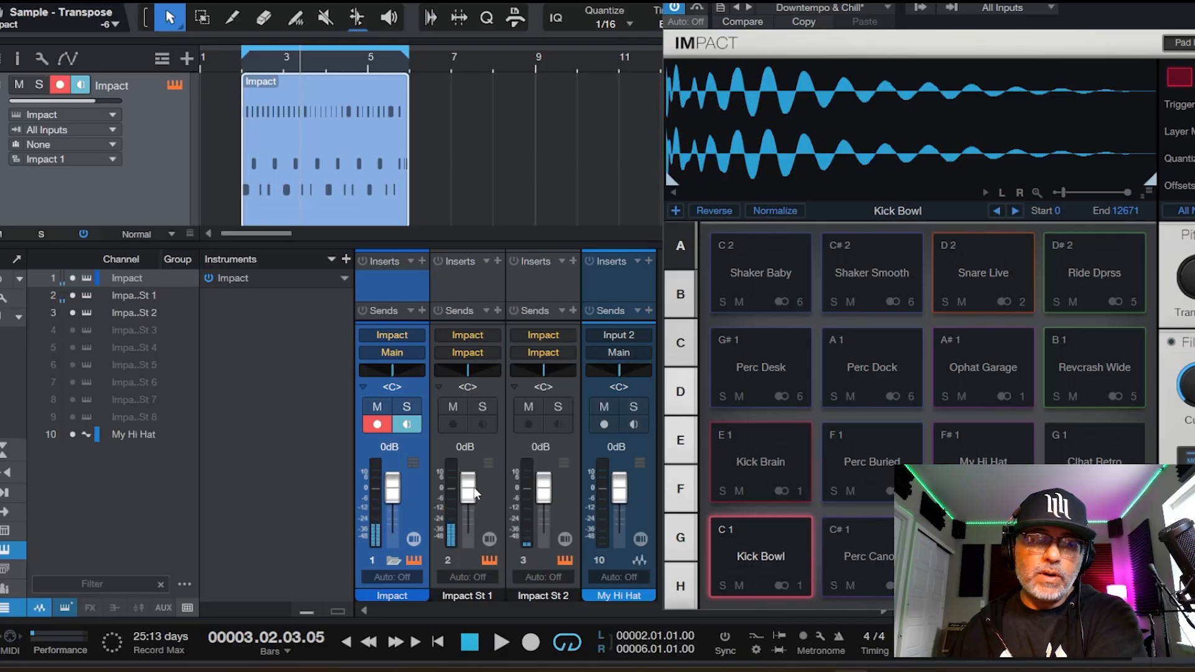
{"action": "left_click", "coordinate": [749, 546]}
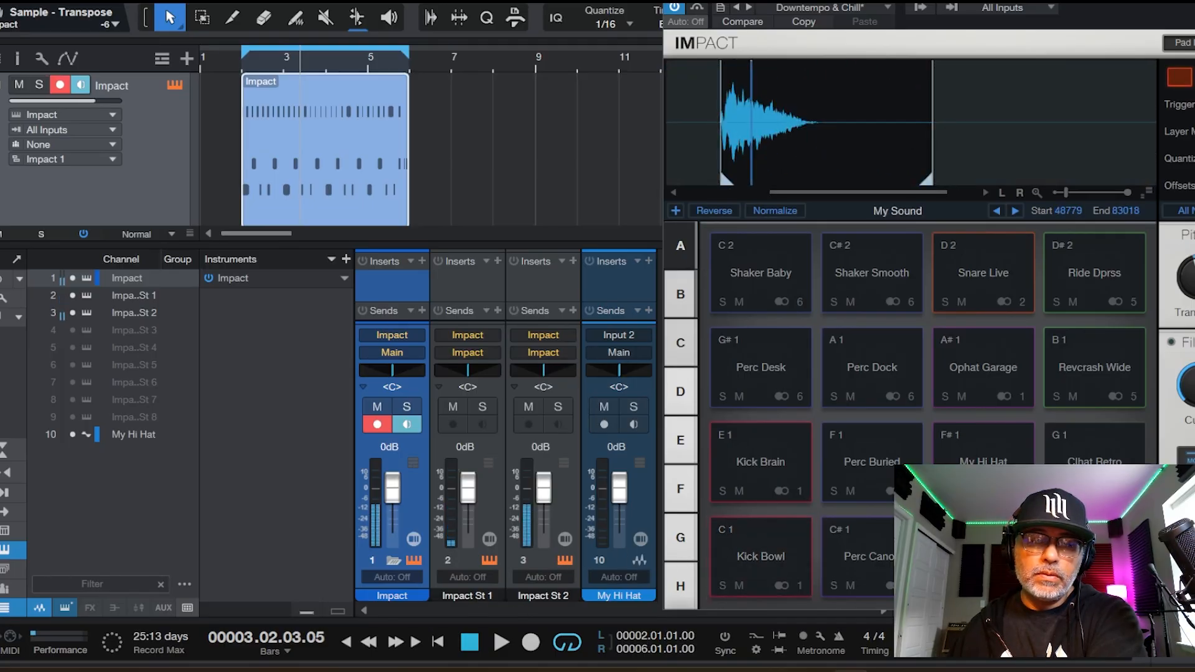
Step: Rename the Impact St 1 channel to Kick and the Impact St 2 channel to Snare
{"action": "double_click", "coordinate": [469, 593]}
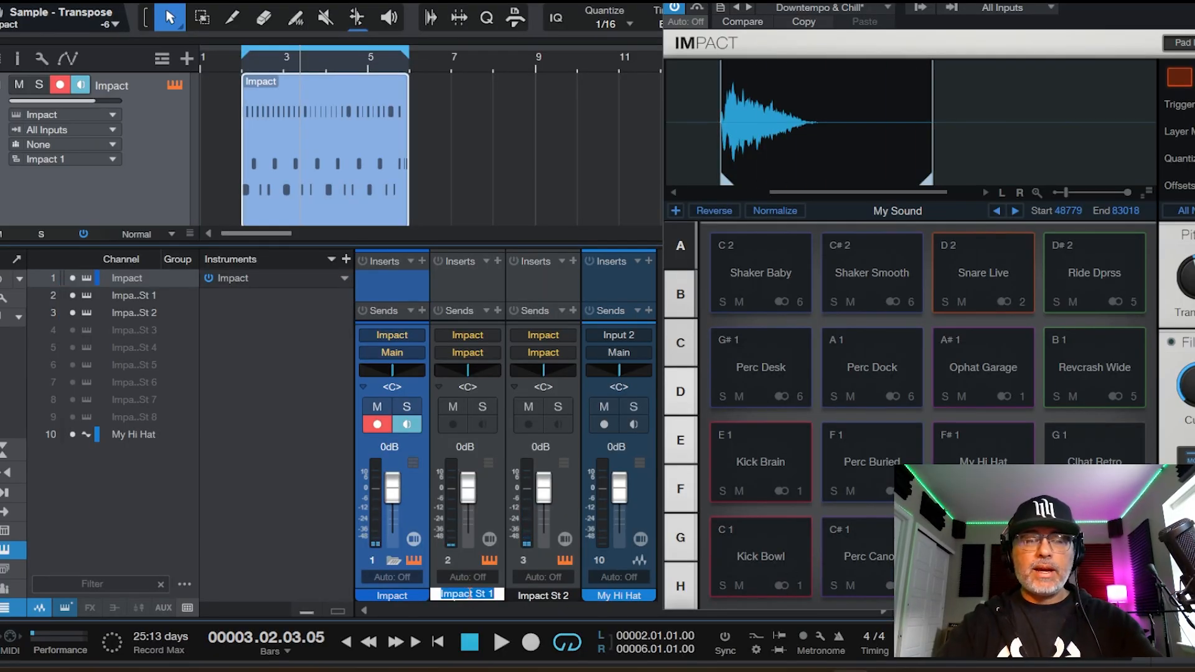
{"action": "type", "text": "Kick"}
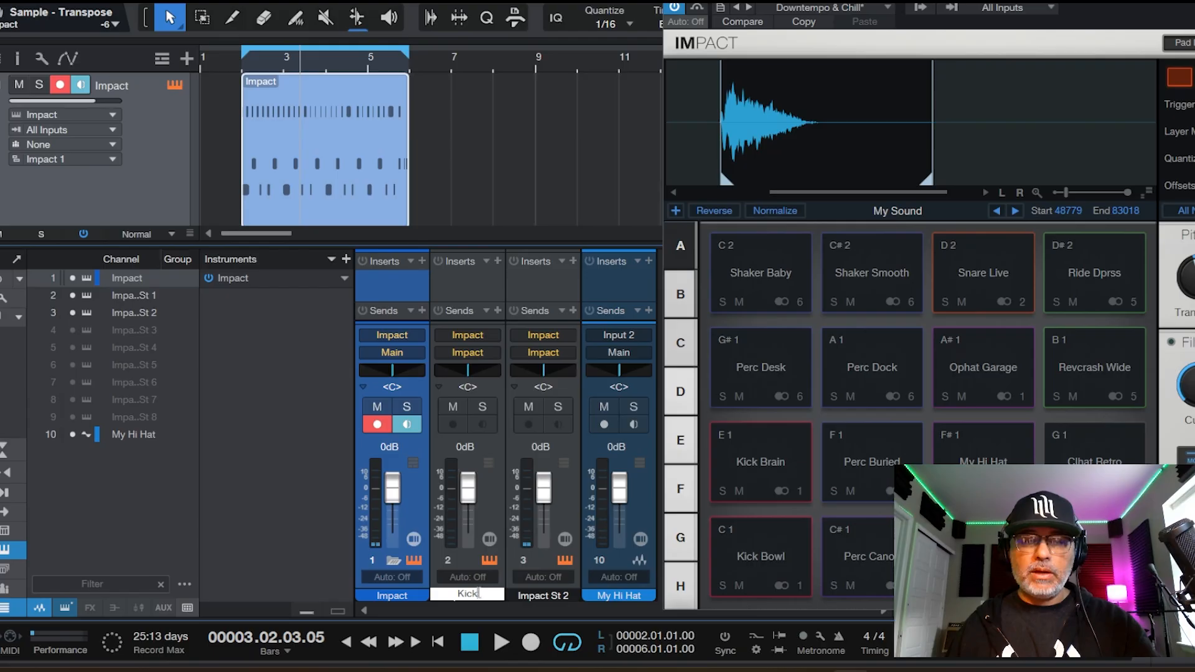
{"action": "double_click", "coordinate": [528, 593]}
{"action": "type", "text": "Snare"}
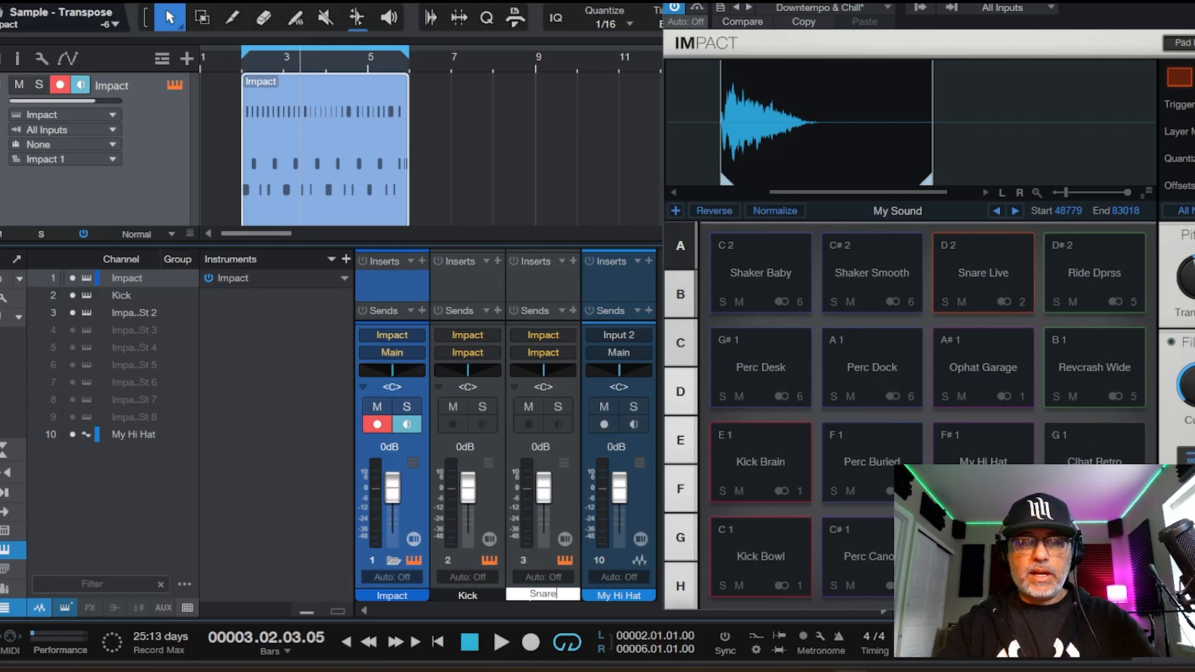
{"action": "key", "text": "Return"}
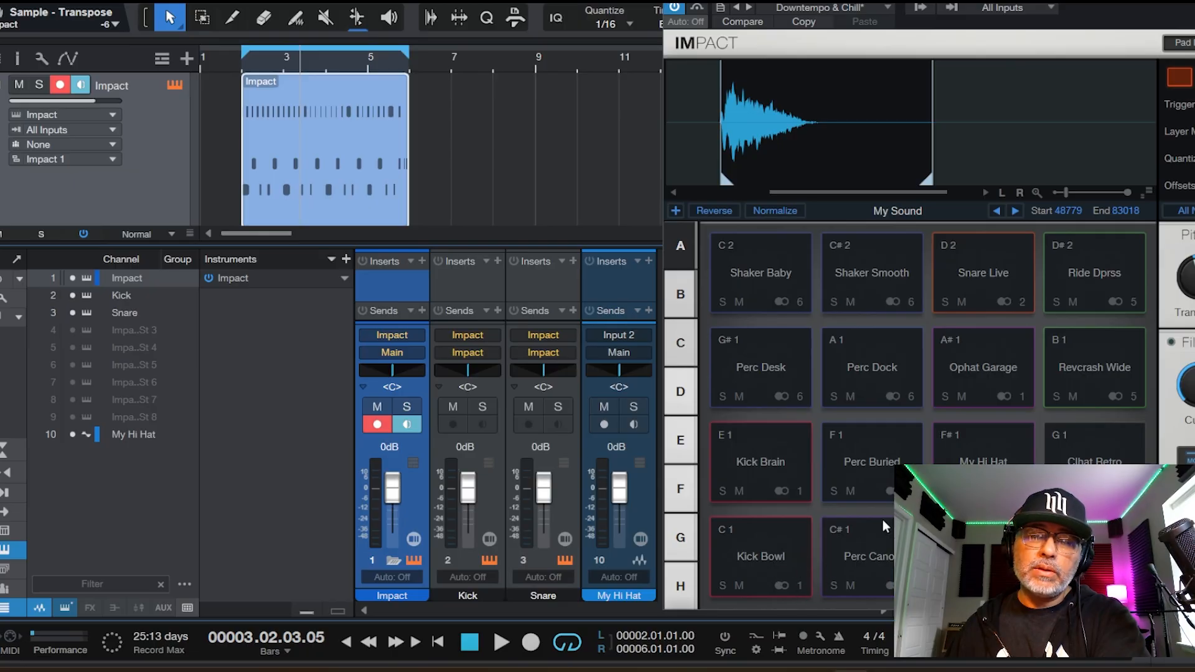
Step: Route the My Hi Hat pad's output to Stereo 3, feeding the Impact St 3 channel
{"action": "left_click", "coordinate": [994, 462]}
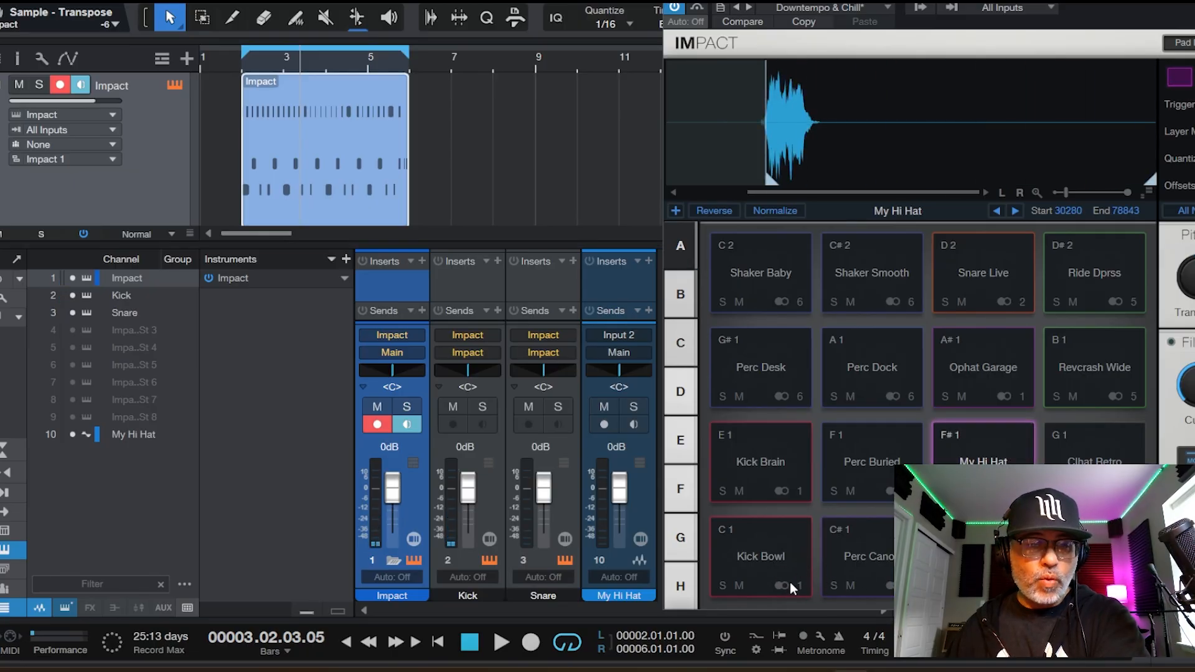
{"action": "left_click", "coordinate": [1013, 491]}
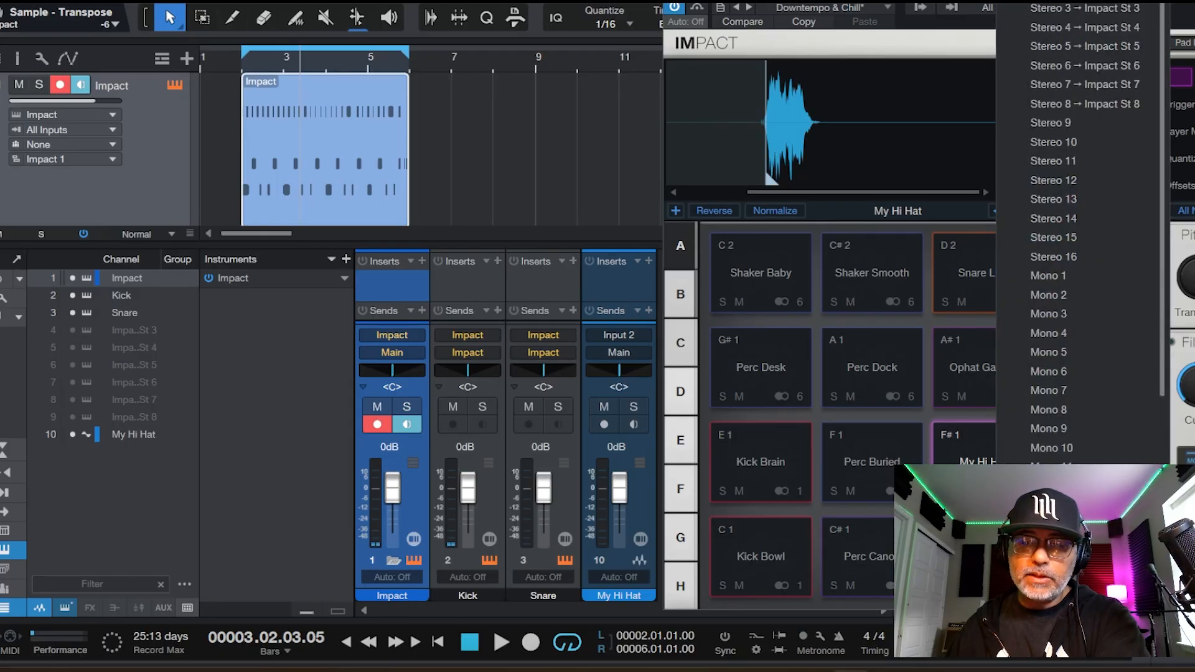
{"action": "left_click", "coordinate": [960, 457]}
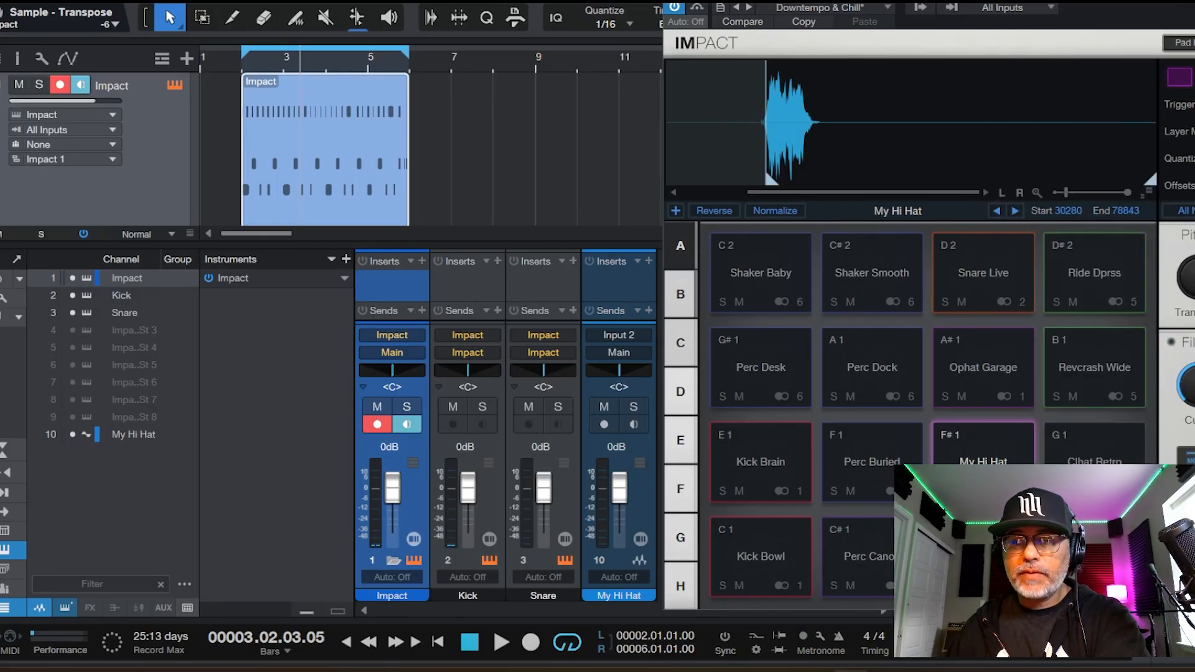
{"action": "left_click", "coordinate": [1015, 491]}
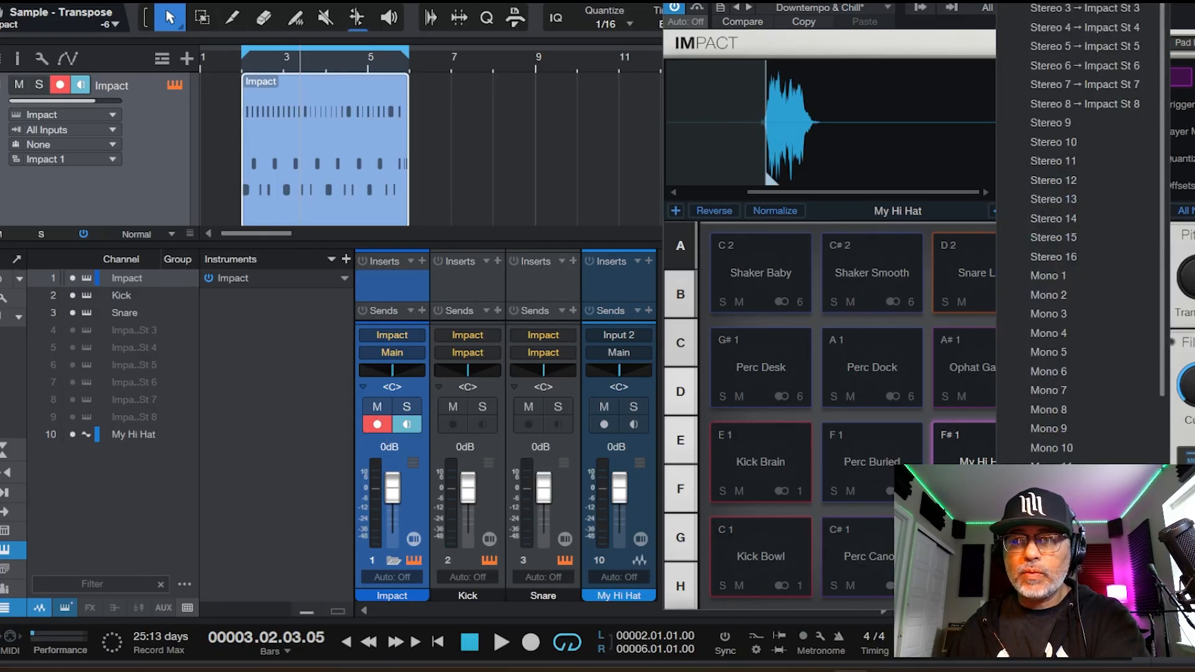
{"action": "left_click", "coordinate": [1058, 12]}
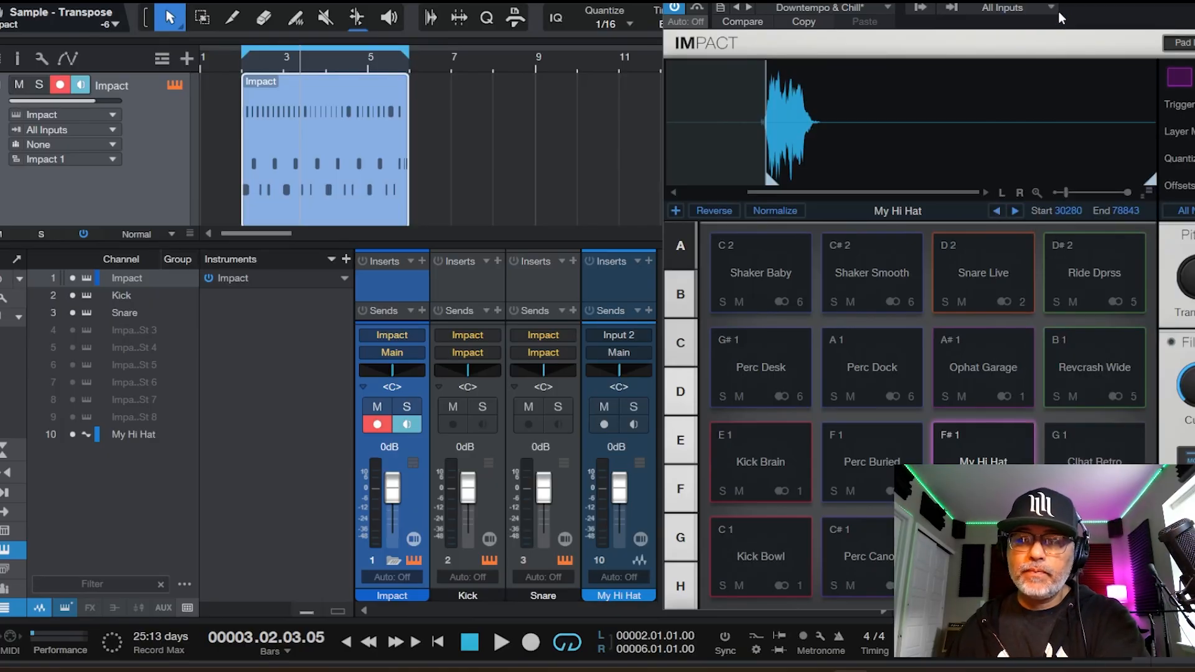
Step: Make the Impact St 3 channel visible in the console and rename it Hi Hat
{"action": "left_click", "coordinate": [73, 330]}
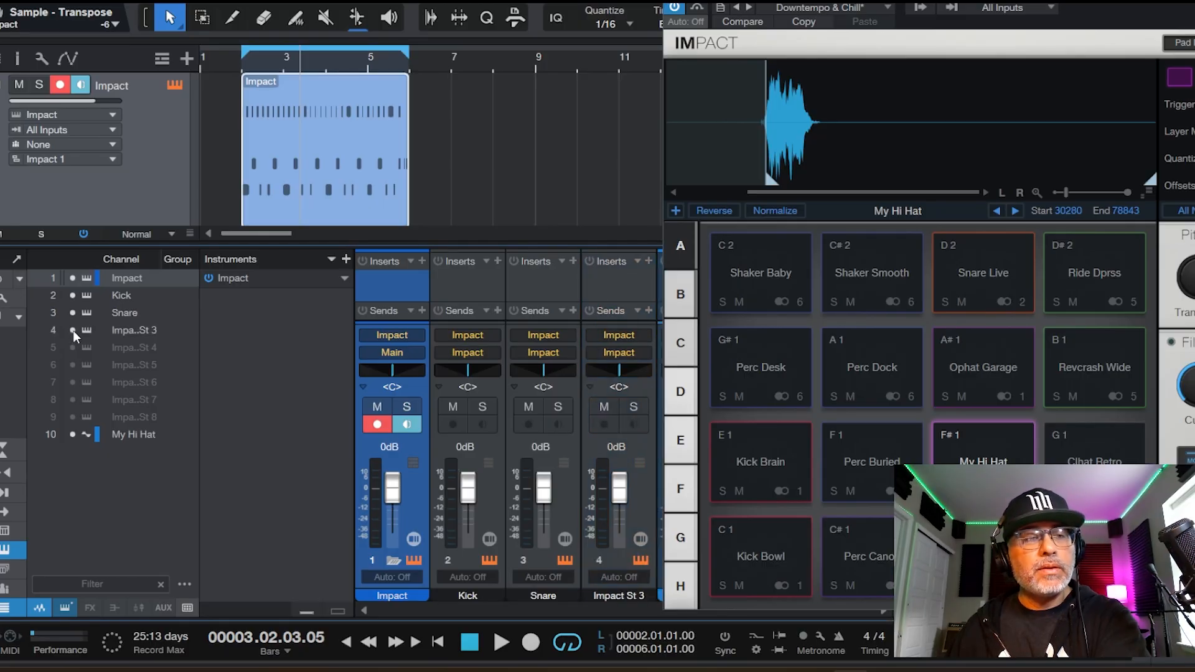
{"action": "double_click", "coordinate": [623, 595]}
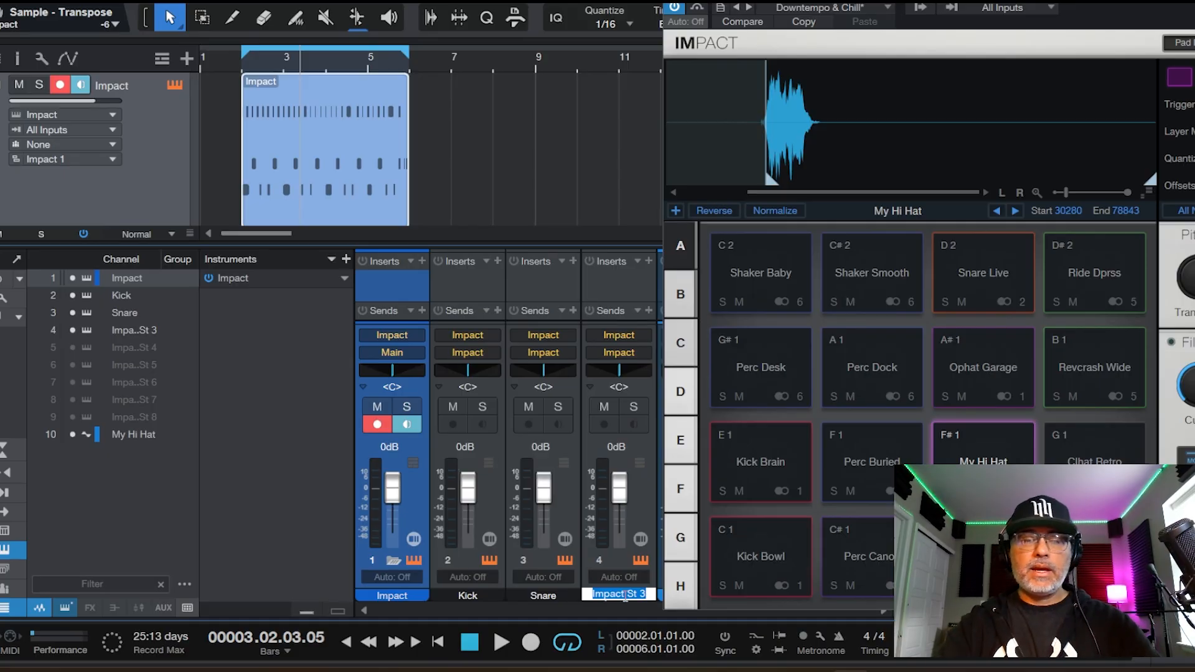
{"action": "type", "text": "Hi Hat"}
{"action": "key", "text": "Return"}
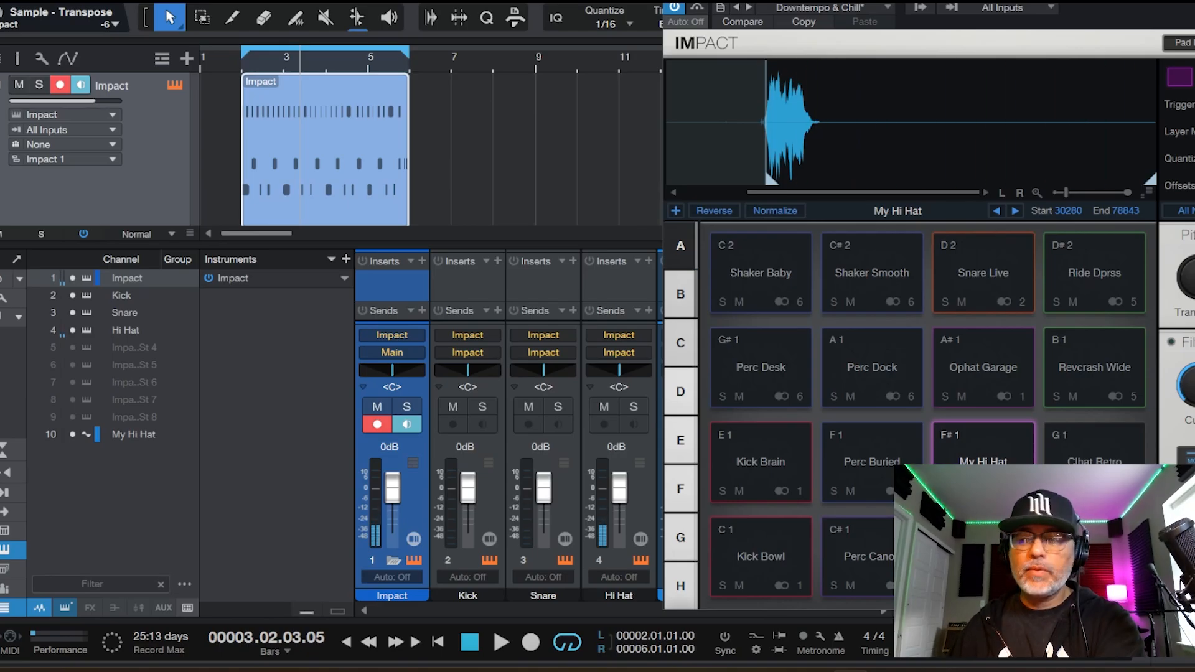
Step: Play the looped beat to check the signal on the Kick, Snare and Hi Hat channels
{"action": "key", "text": "space"}
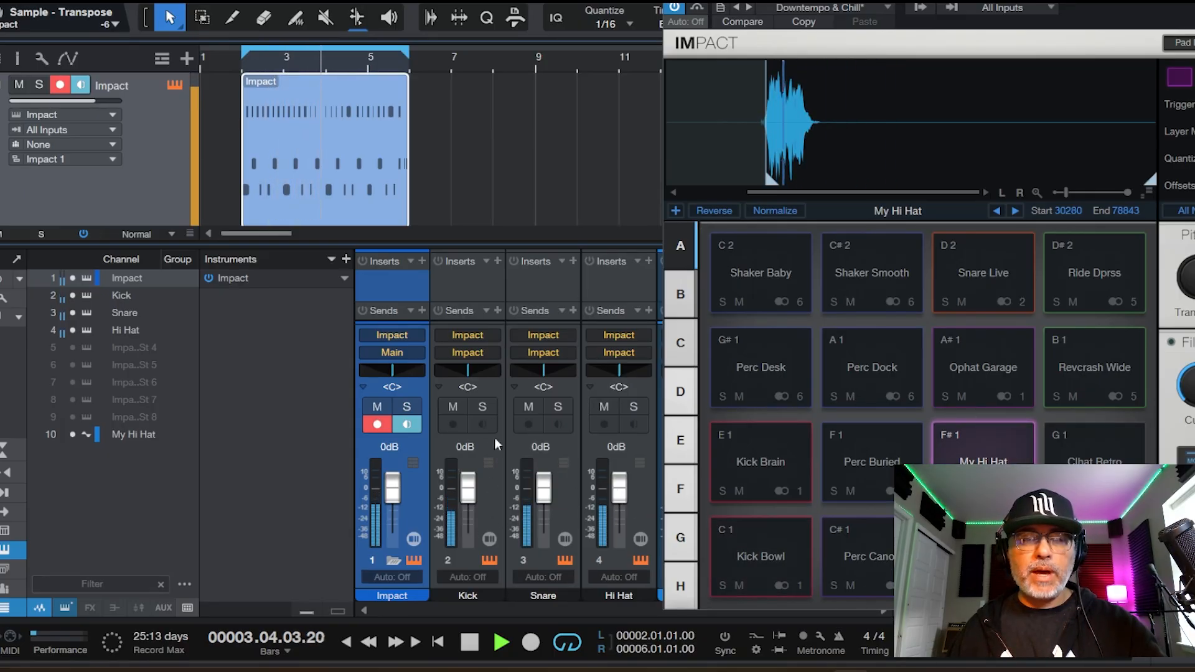
{"action": "key", "text": "space"}
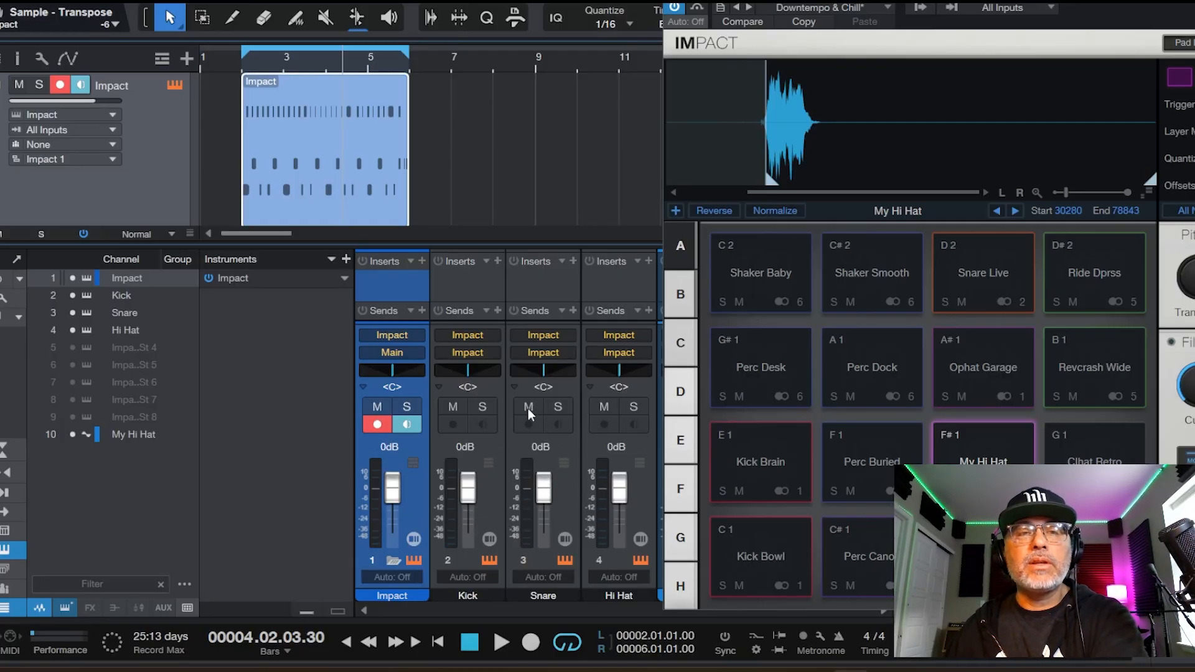
{"action": "key", "text": "space"}
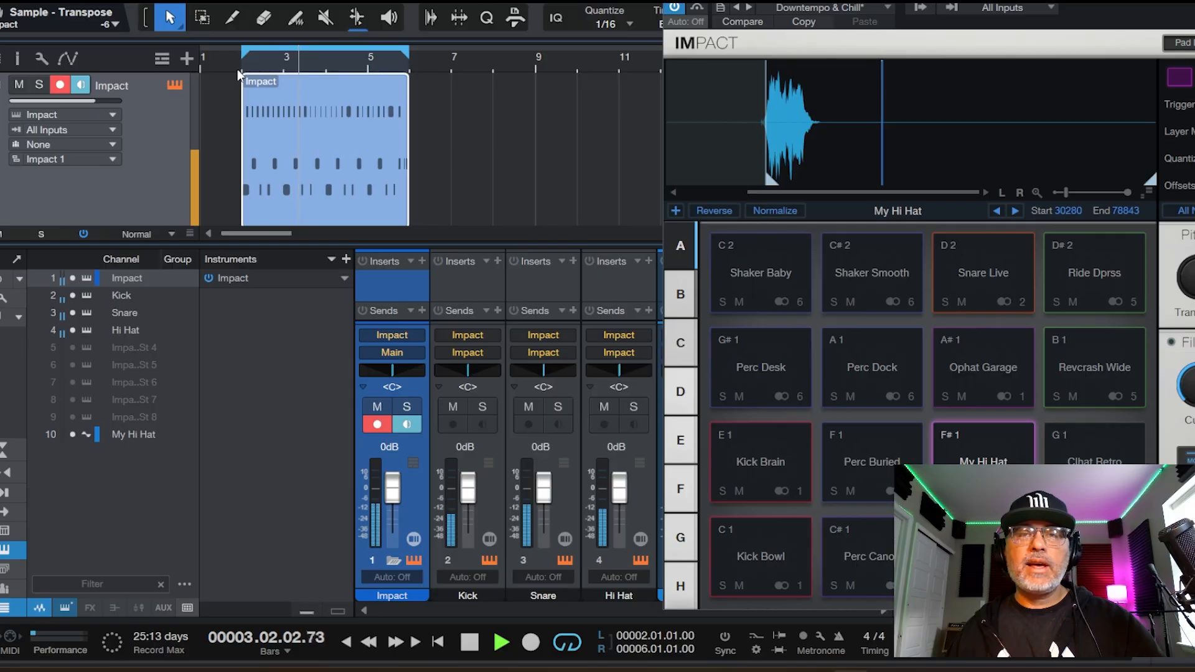
{"action": "key", "text": "space"}
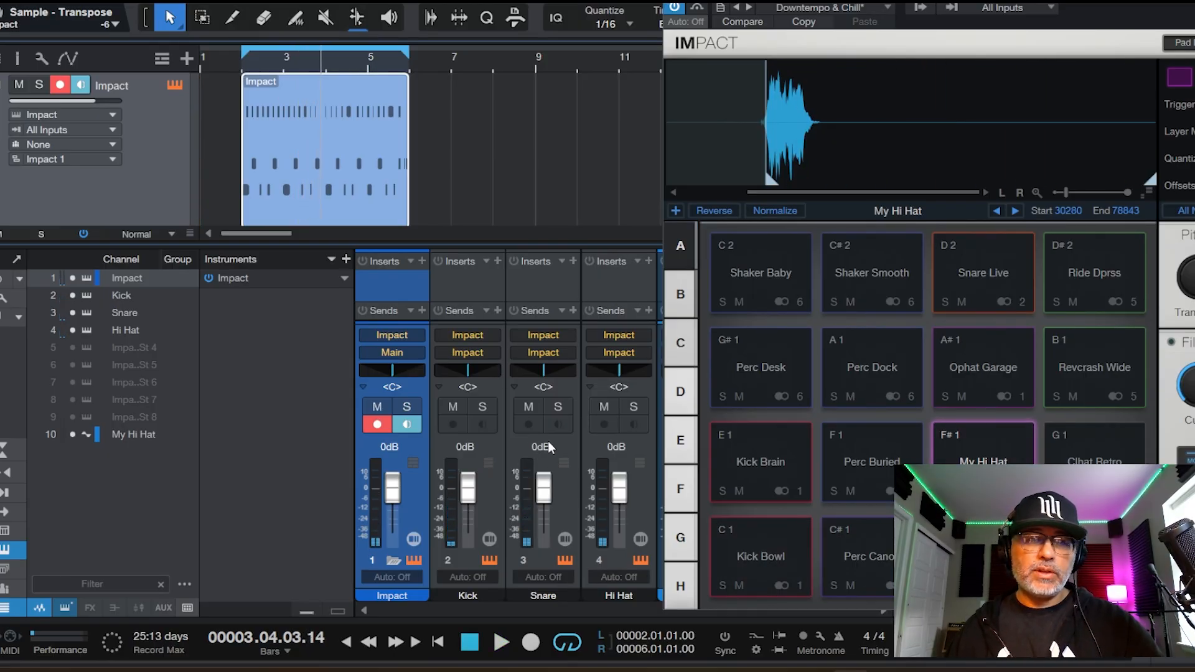
Step: Lower the Snare channel's volume to -0.4 dB while the beat plays
{"action": "key", "text": "space"}
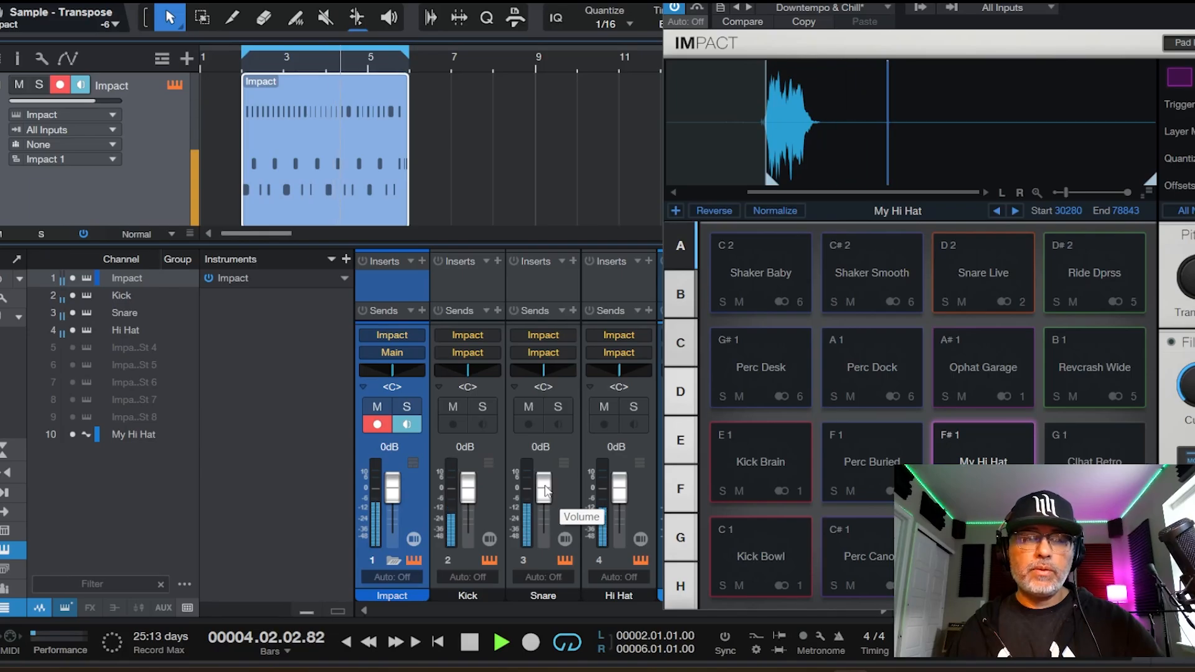
{"action": "mouse_move", "coordinate": [545, 492]}
{"action": "left_mouse_down"}
{"action": "mouse_move", "coordinate": [544, 532]}
{"action": "mouse_move", "coordinate": [544, 494]}
{"action": "left_mouse_up"}
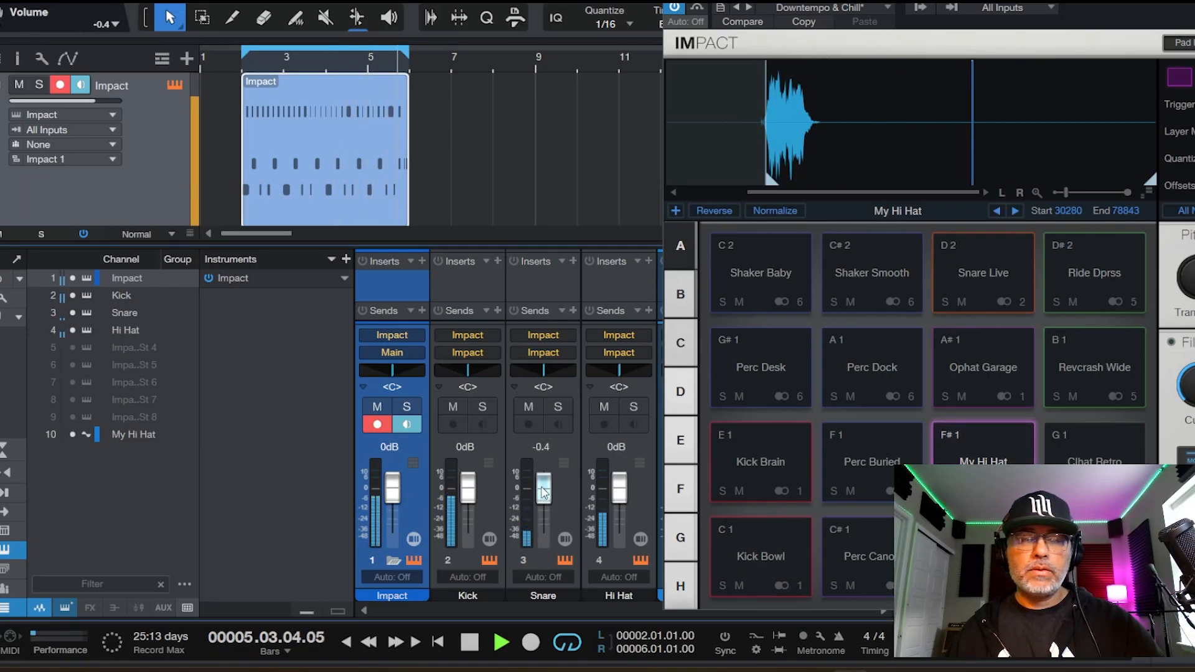
{"action": "key", "text": "space"}
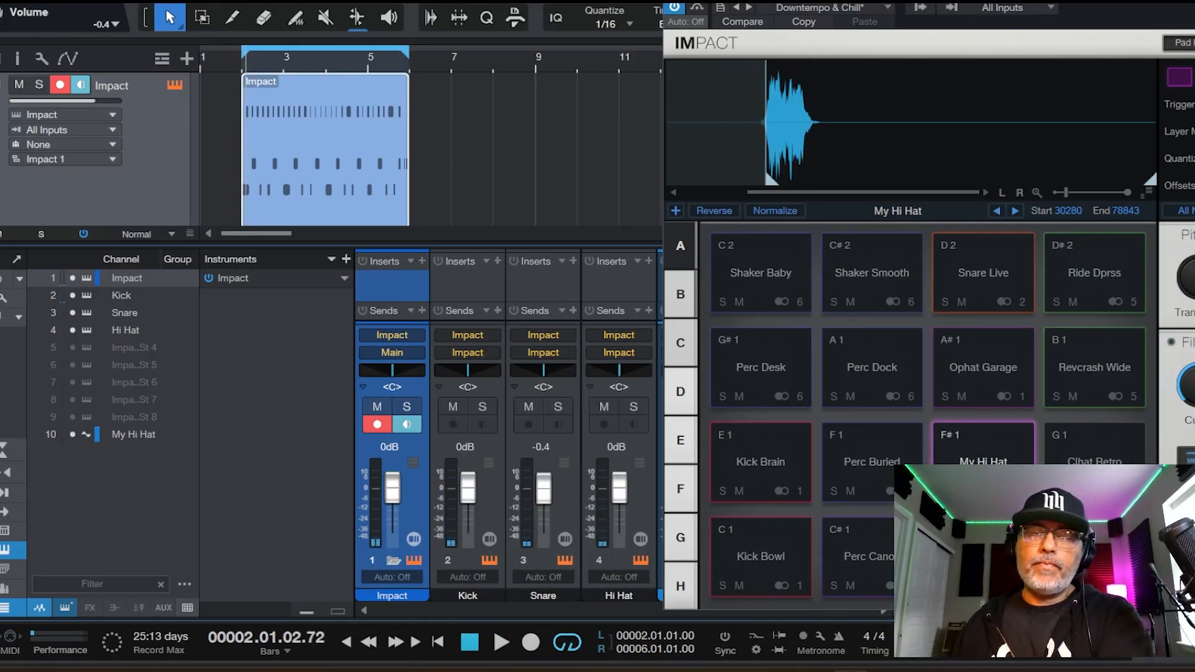
Step: Put the Impact window away and insert the LiquidSonics Lustrous Plates reverb on the Snare channel
{"action": "left_click_drag", "start_coordinate": [1194, 0], "coordinate": [1194, 0]}
{"action": "key", "text": "Escape"}
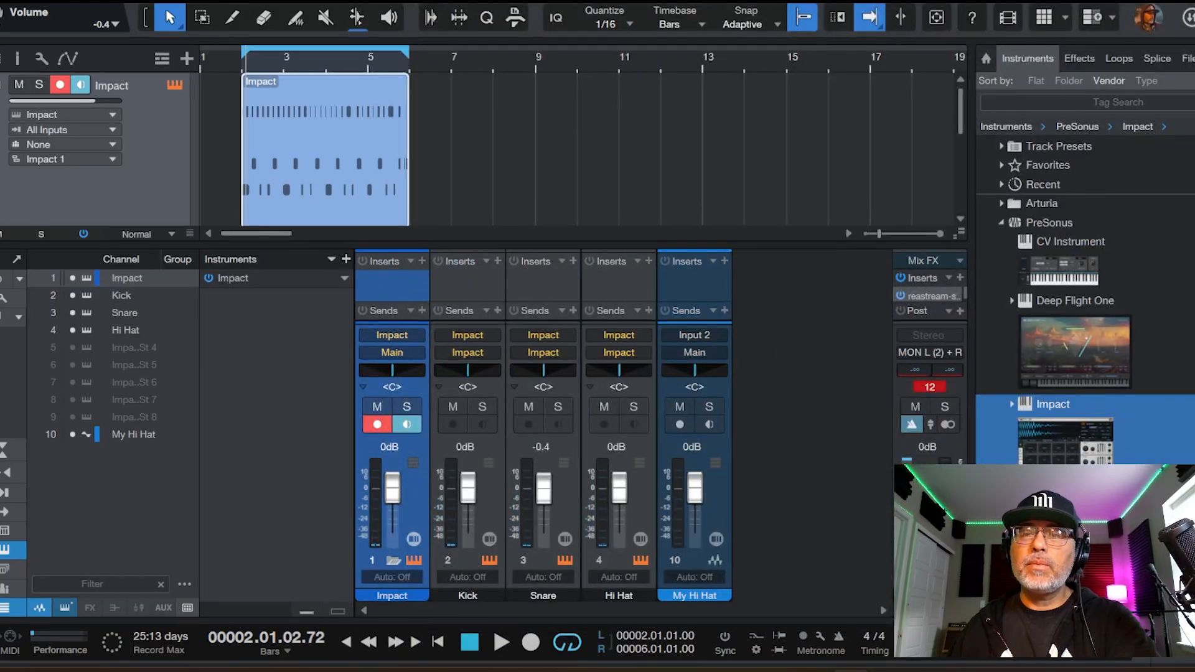
{"action": "left_click", "coordinate": [1073, 58]}
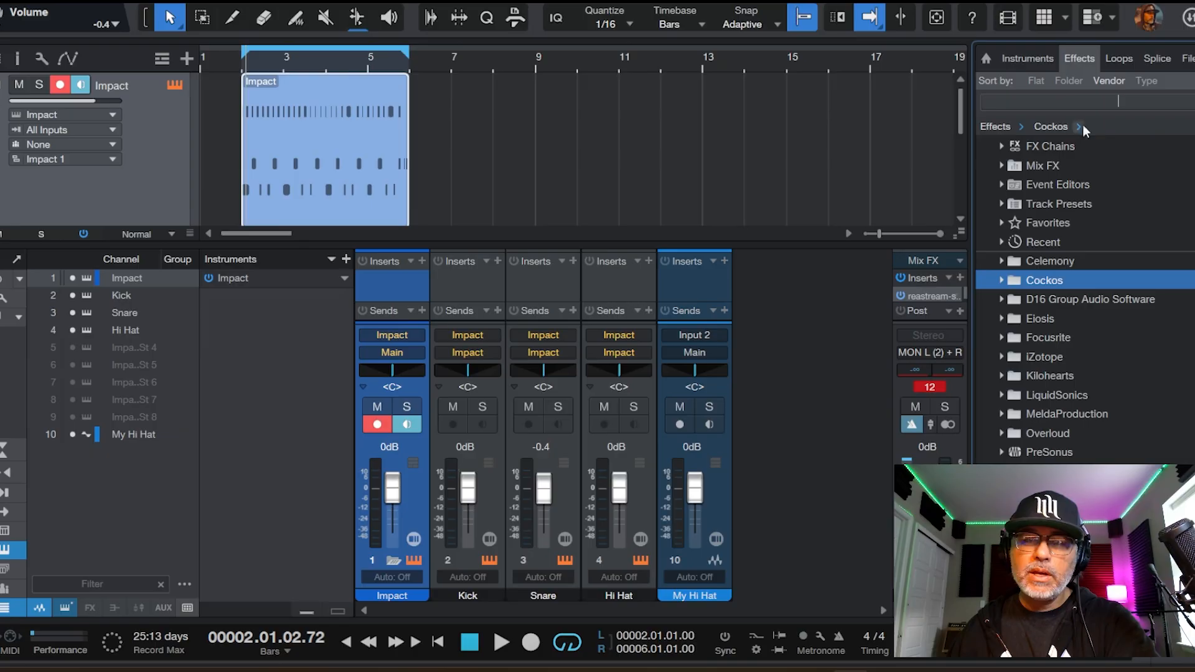
{"action": "left_click", "coordinate": [1003, 394]}
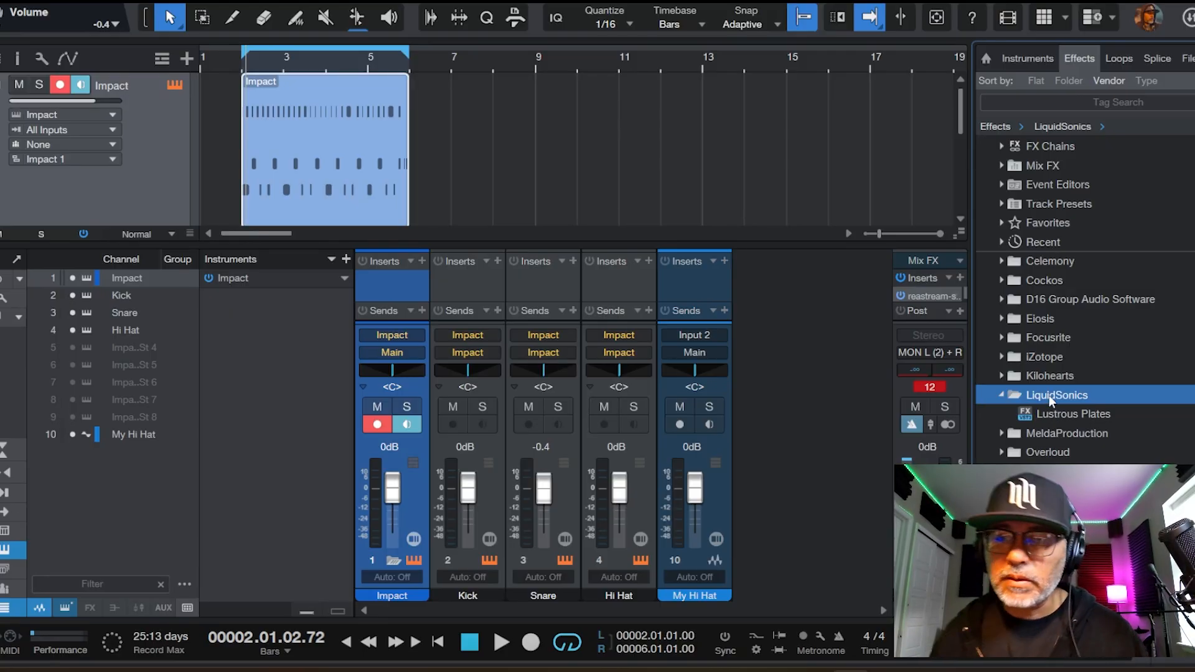
{"action": "left_click_drag", "start_coordinate": [1054, 417], "coordinate": [543, 282]}
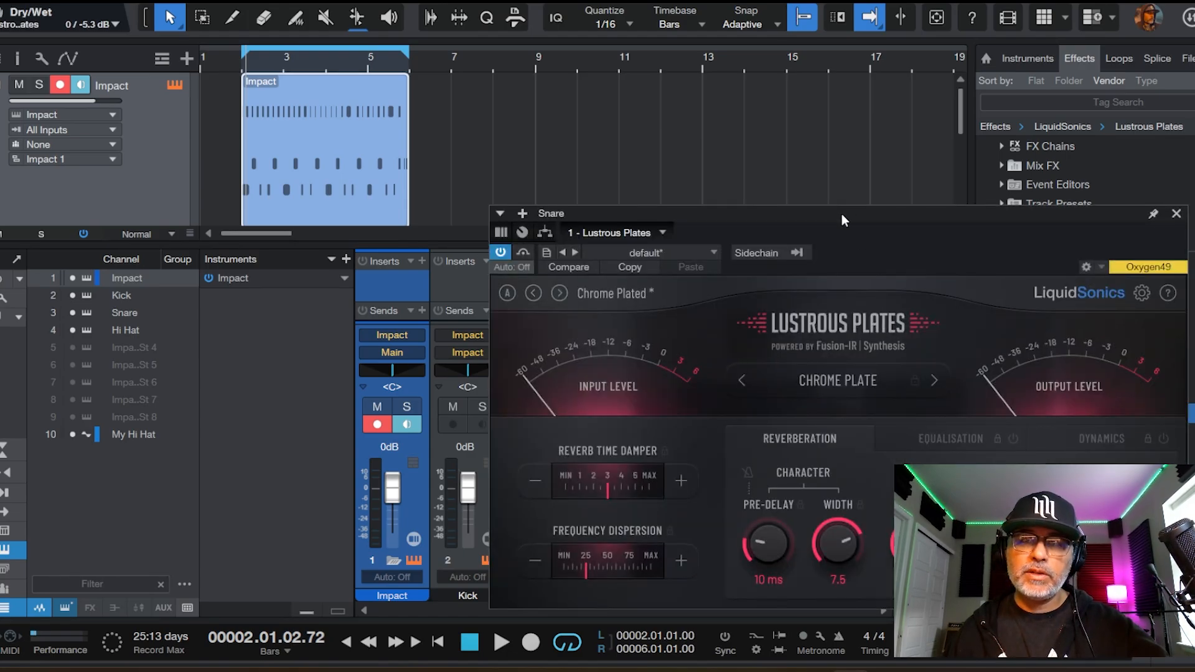
Step: Move the snare's reverb window clear of the mixer, audition it with the beat and close it
{"action": "left_click_drag", "start_coordinate": [842, 214], "coordinate": [973, 43]}
{"action": "key", "text": "space"}
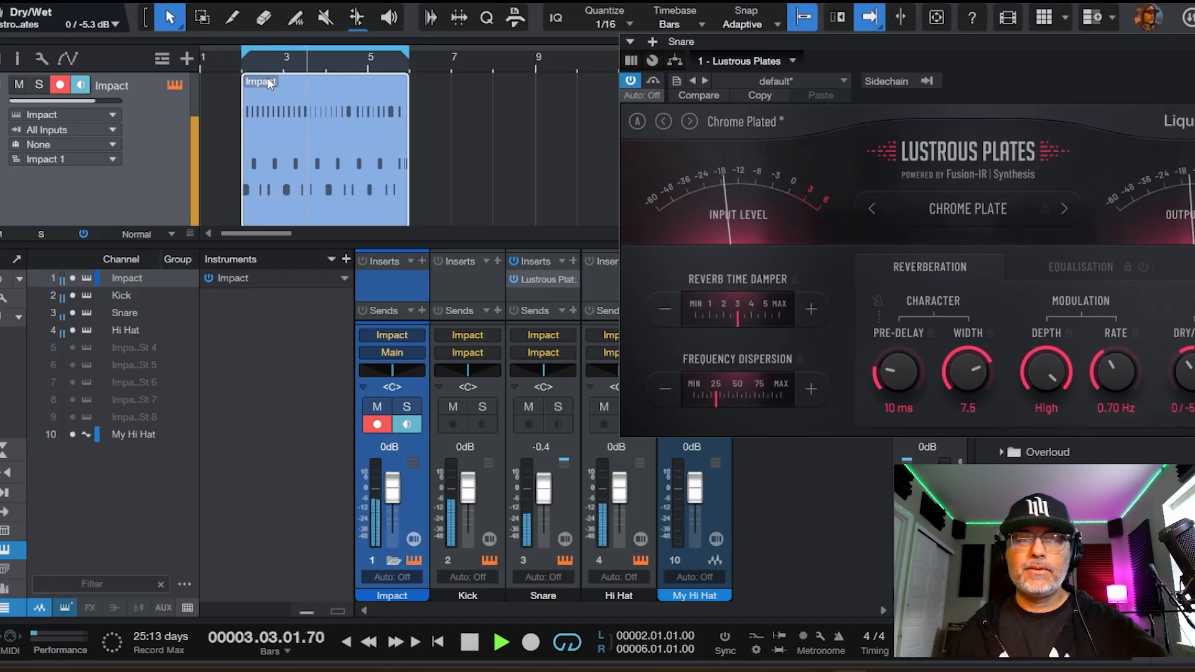
{"action": "key", "text": "space"}
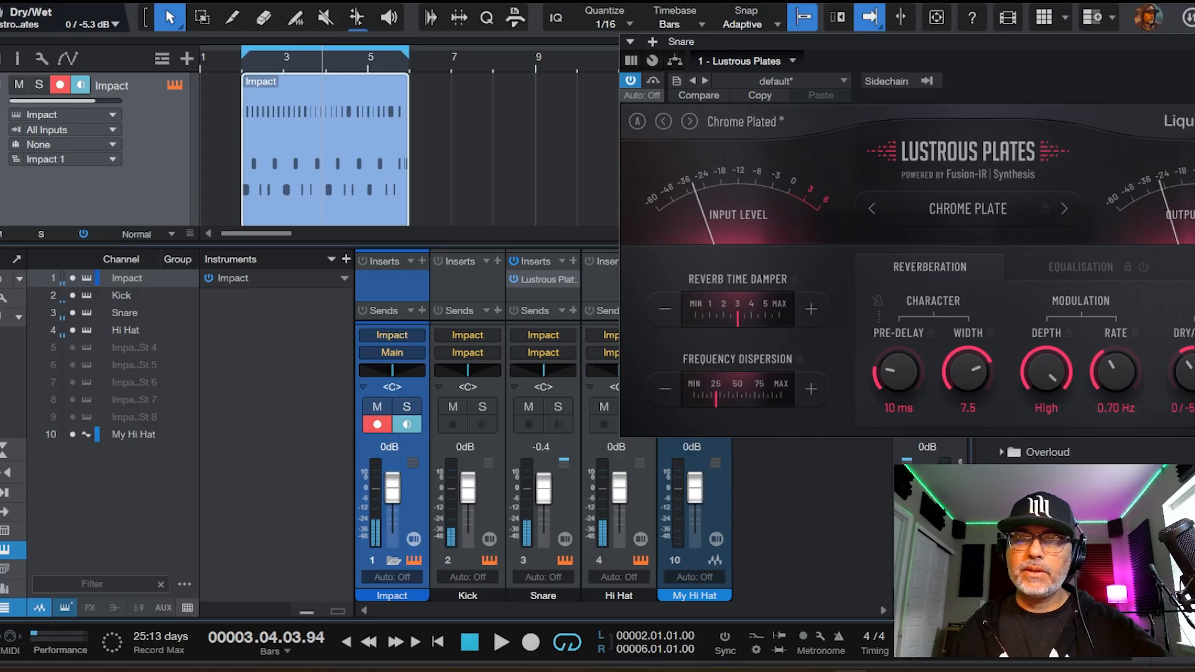
{"action": "left_click_drag", "start_coordinate": [947, 39], "coordinate": [784, 78]}
{"action": "left_click", "coordinate": [1141, 80]}
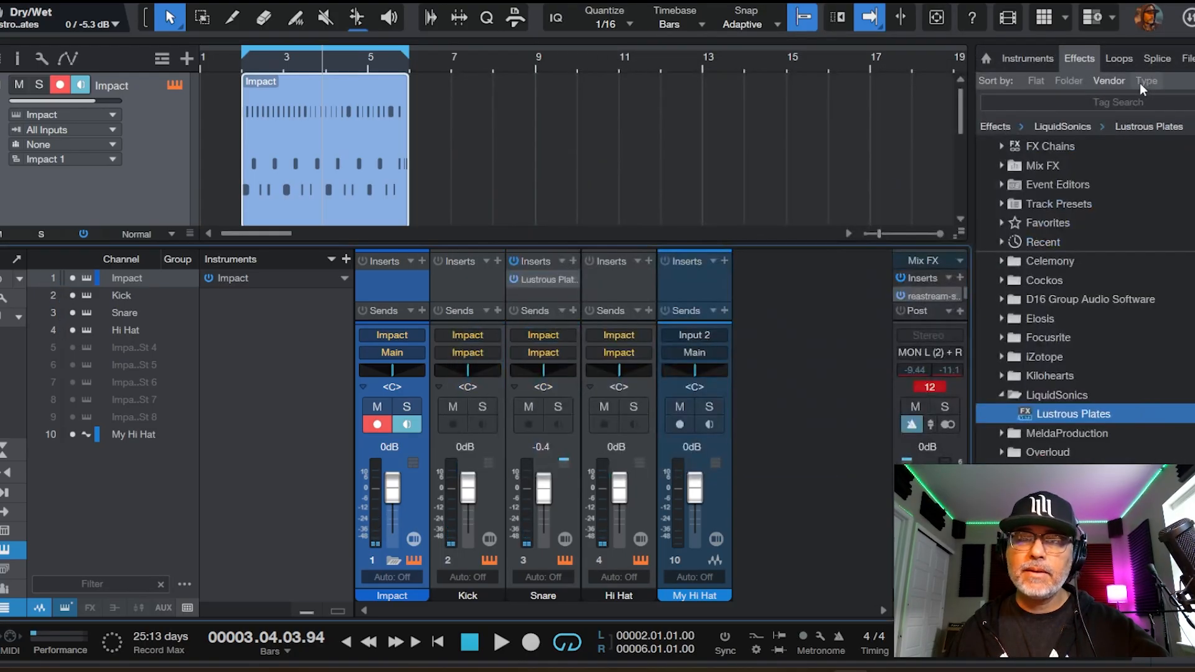
Step: Insert Lustrous Plates on the Hi Hat channel with Dry/Wet at 0 / -11 dB and audition it with the beat
{"action": "double_click", "coordinate": [568, 281]}
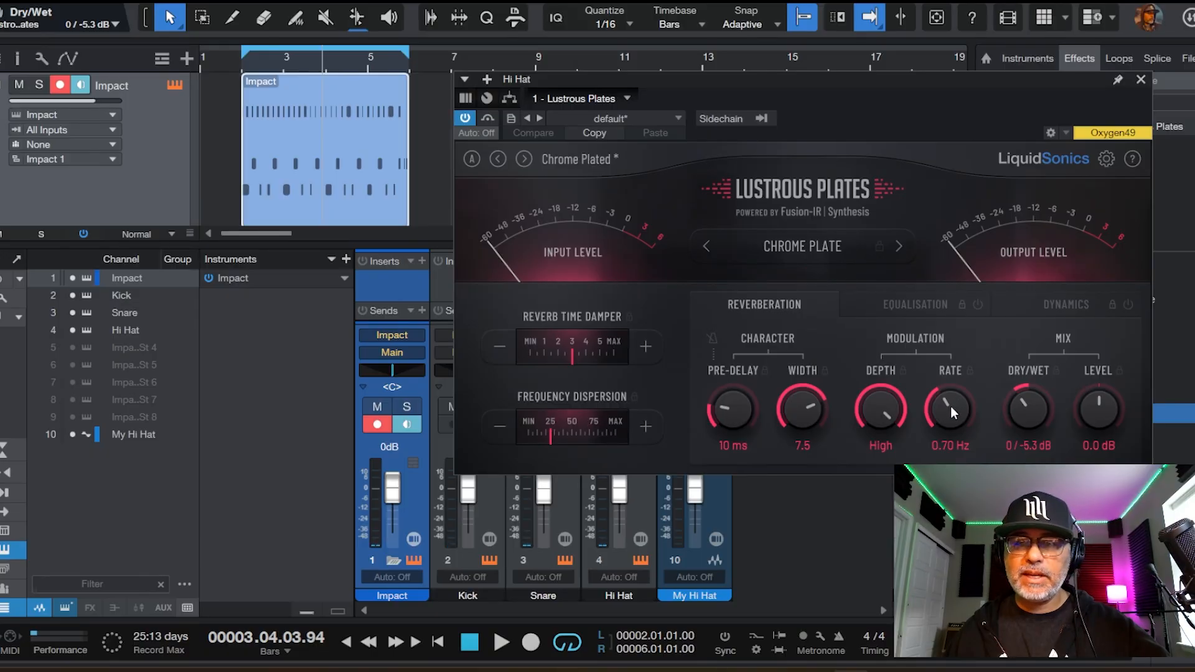
{"action": "left_click_drag", "start_coordinate": [1031, 403], "coordinate": [1029, 424]}
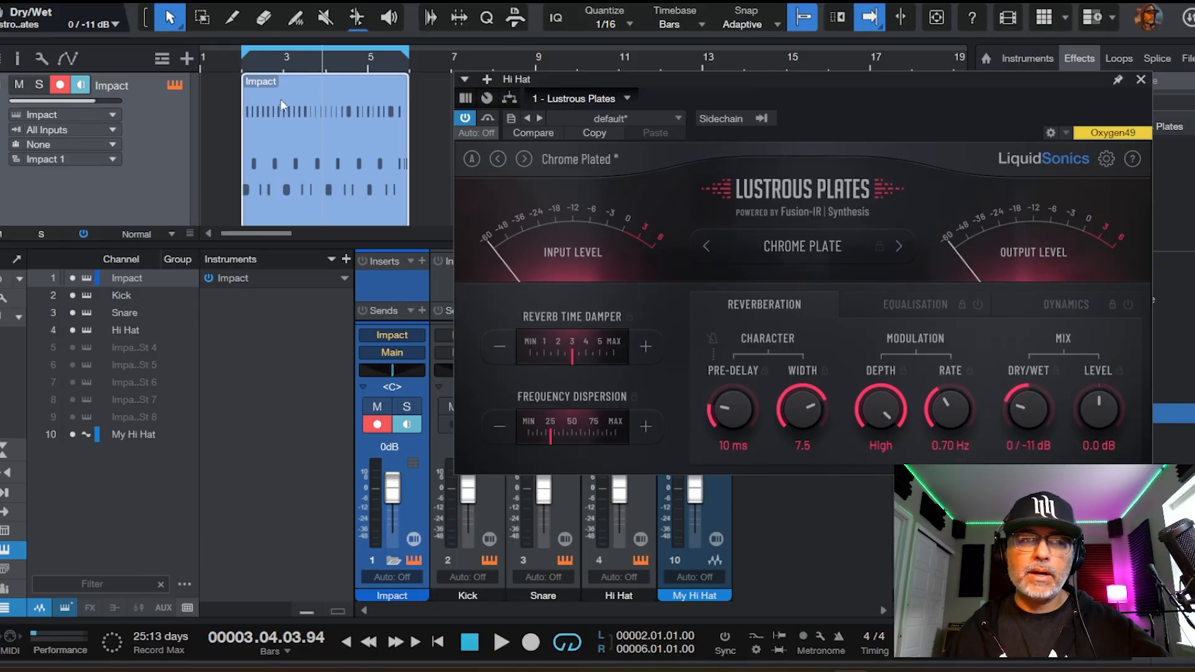
{"action": "key", "text": "space"}
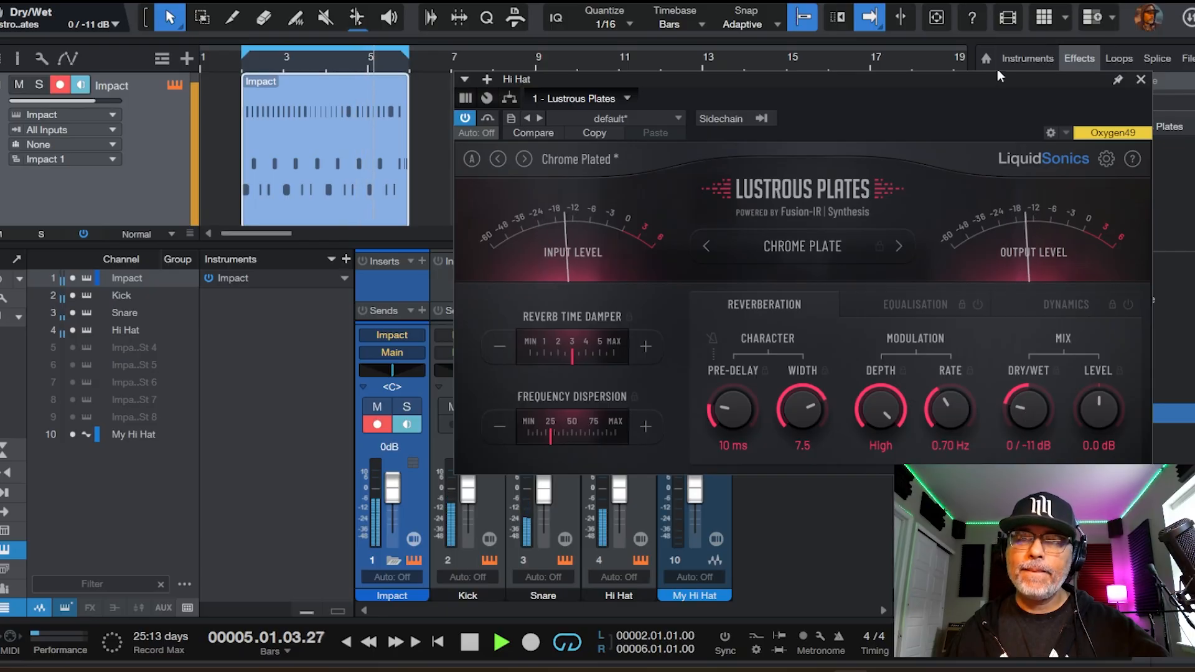
{"action": "left_click_drag", "start_coordinate": [994, 82], "coordinate": [1099, 0]}
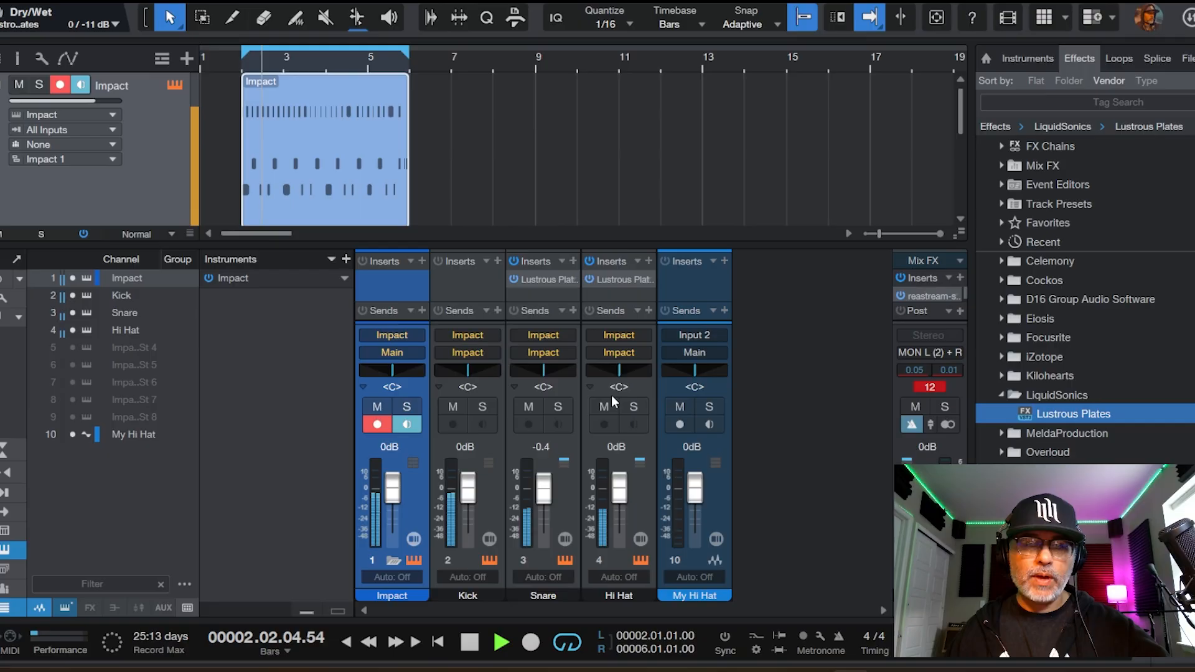
{"action": "key", "text": "space"}
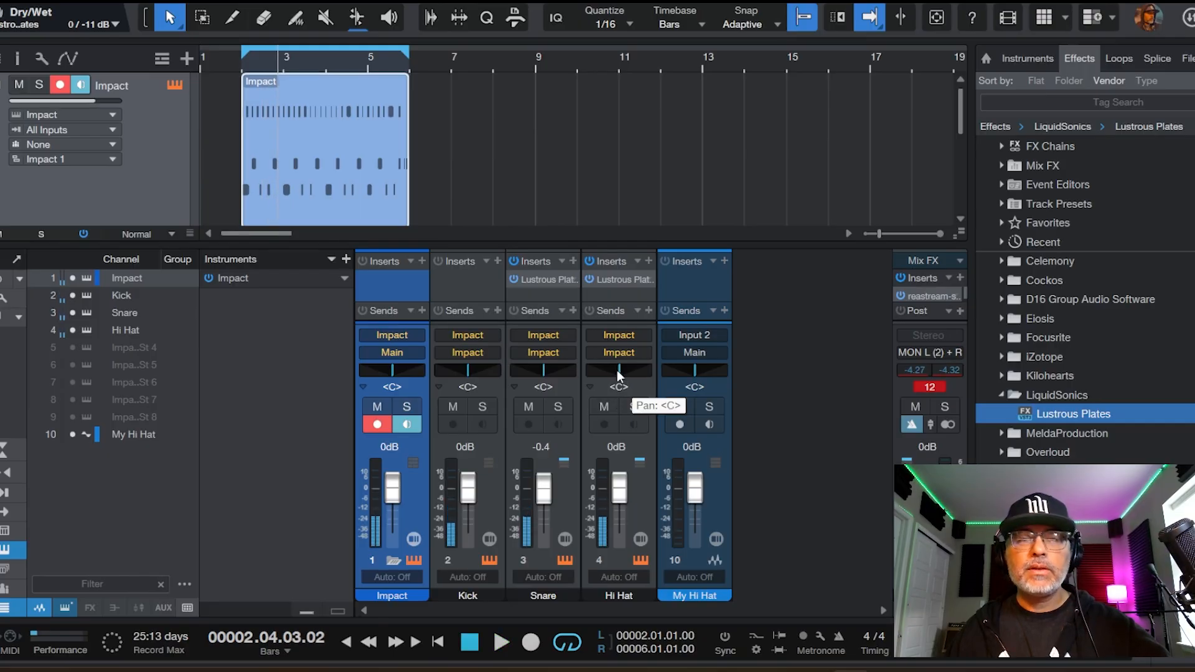
Step: Pan the Hi Hat channel to L75, lower its volume to -5.6 dB and listen to the beat
{"action": "left_click_drag", "start_coordinate": [618, 378], "coordinate": [597, 371]}
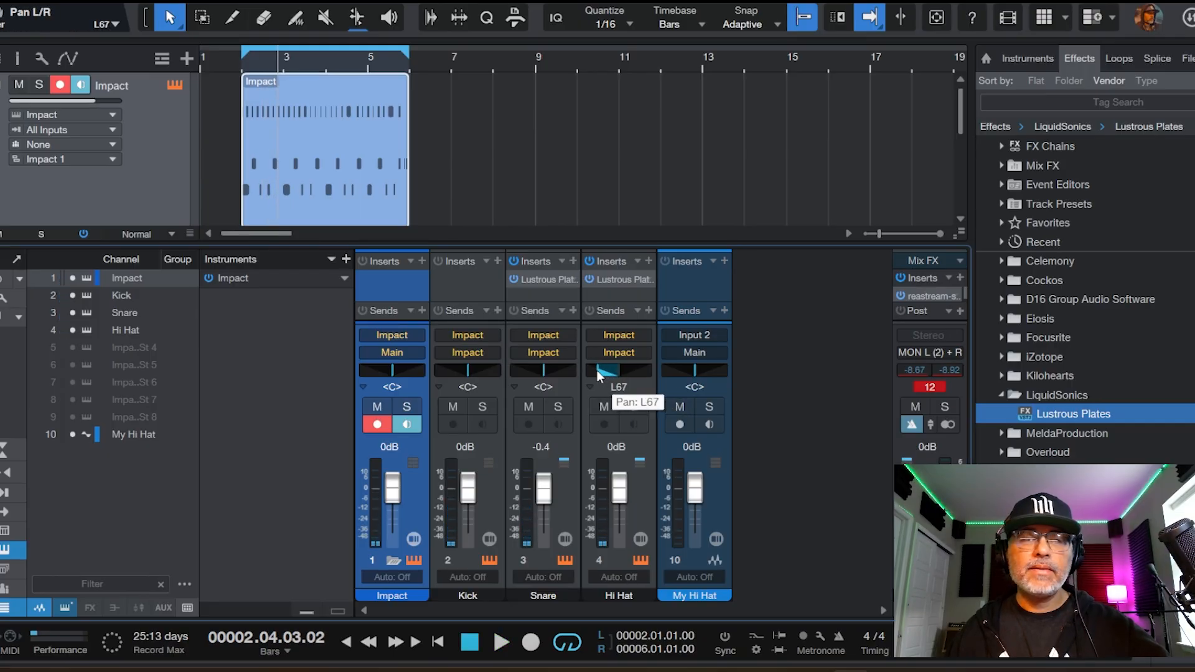
{"action": "left_click_drag", "start_coordinate": [620, 496], "coordinate": [619, 506]}
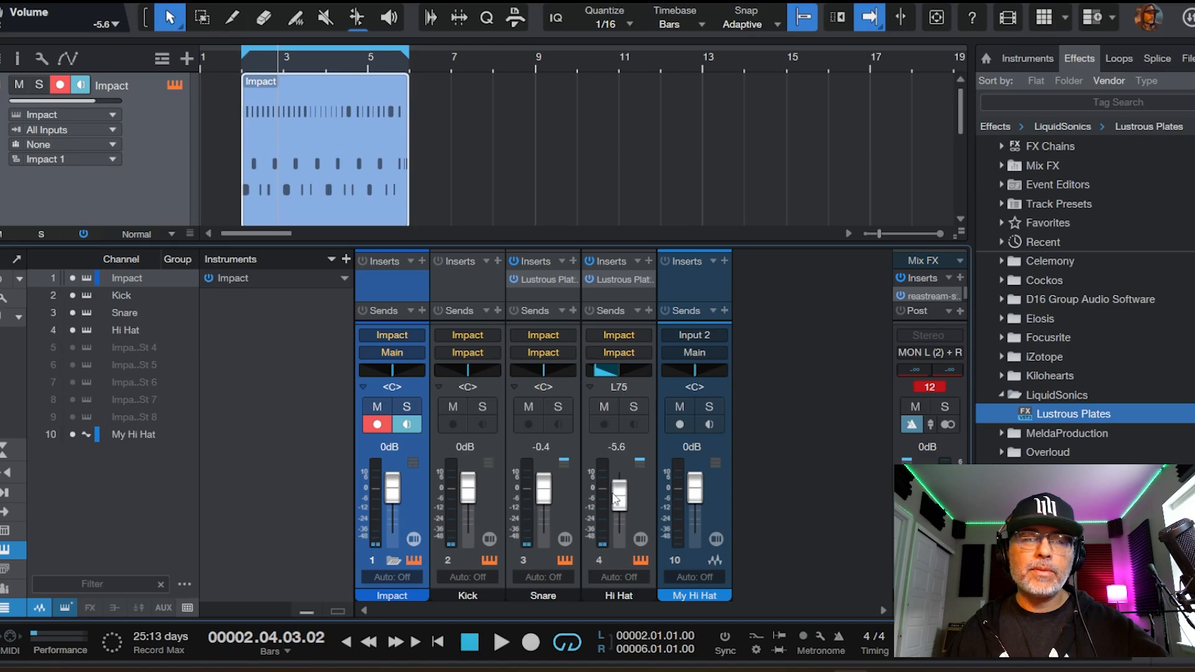
{"action": "key", "text": "space"}
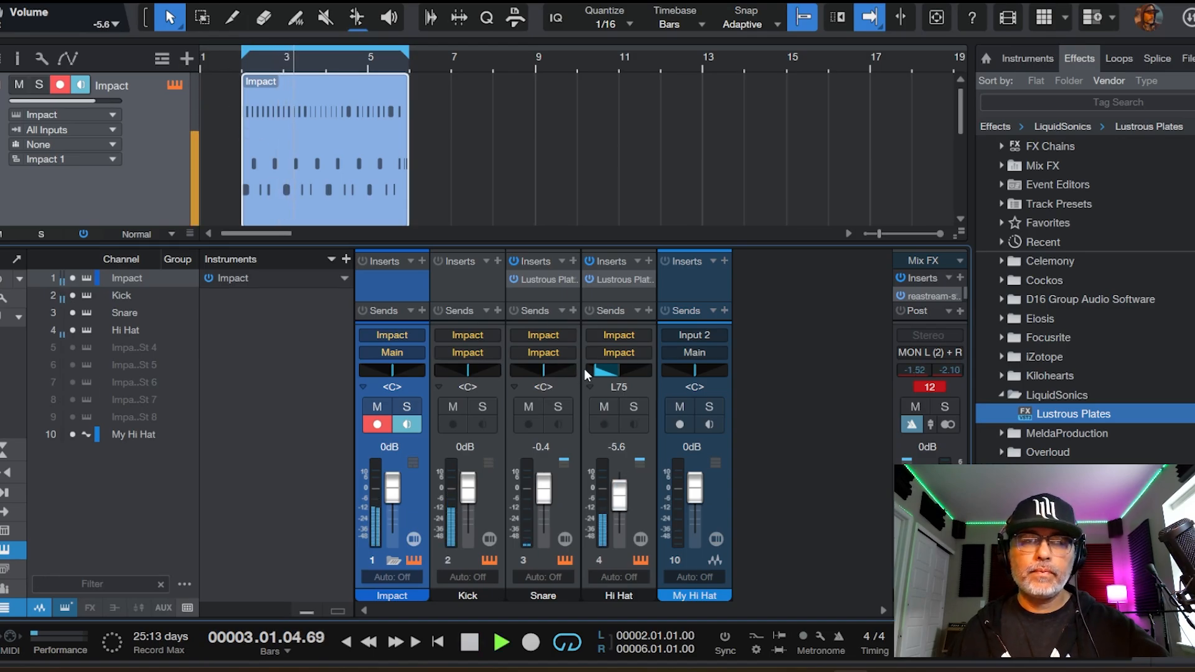
Step: Set the Hi Hat channel's pan to L29 and its volume to -2.4 dB during playback
{"action": "left_click_drag", "start_coordinate": [603, 371], "coordinate": [610, 382]}
{"action": "left_click_drag", "start_coordinate": [620, 496], "coordinate": [619, 491]}
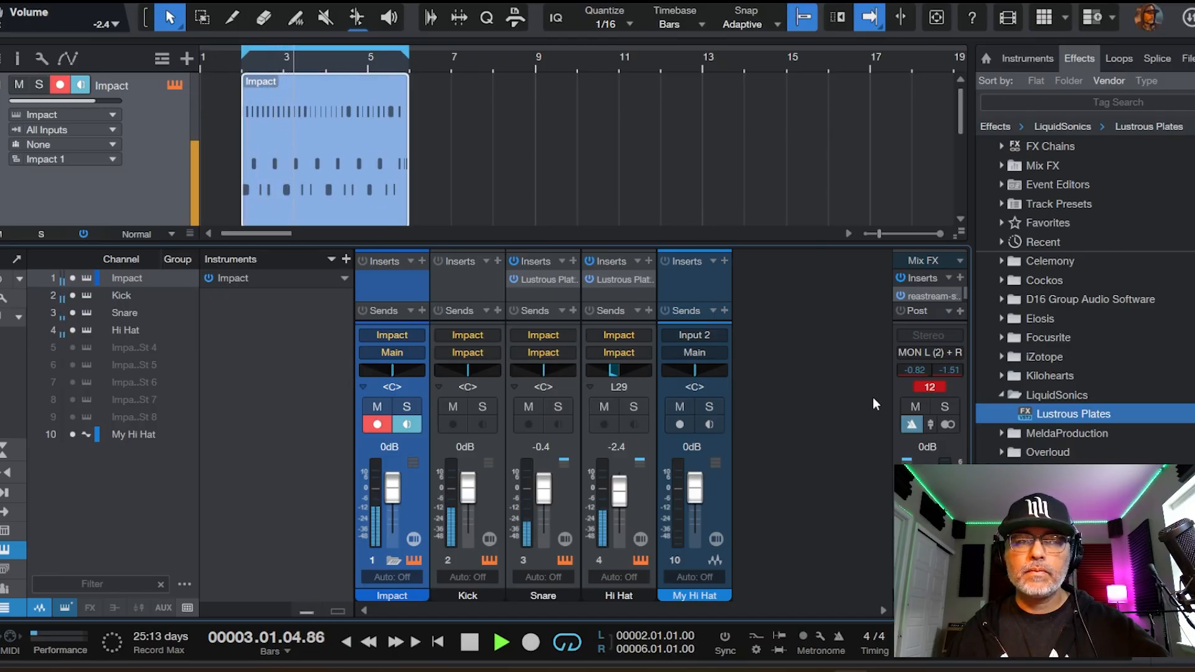
{"action": "key", "text": "space"}
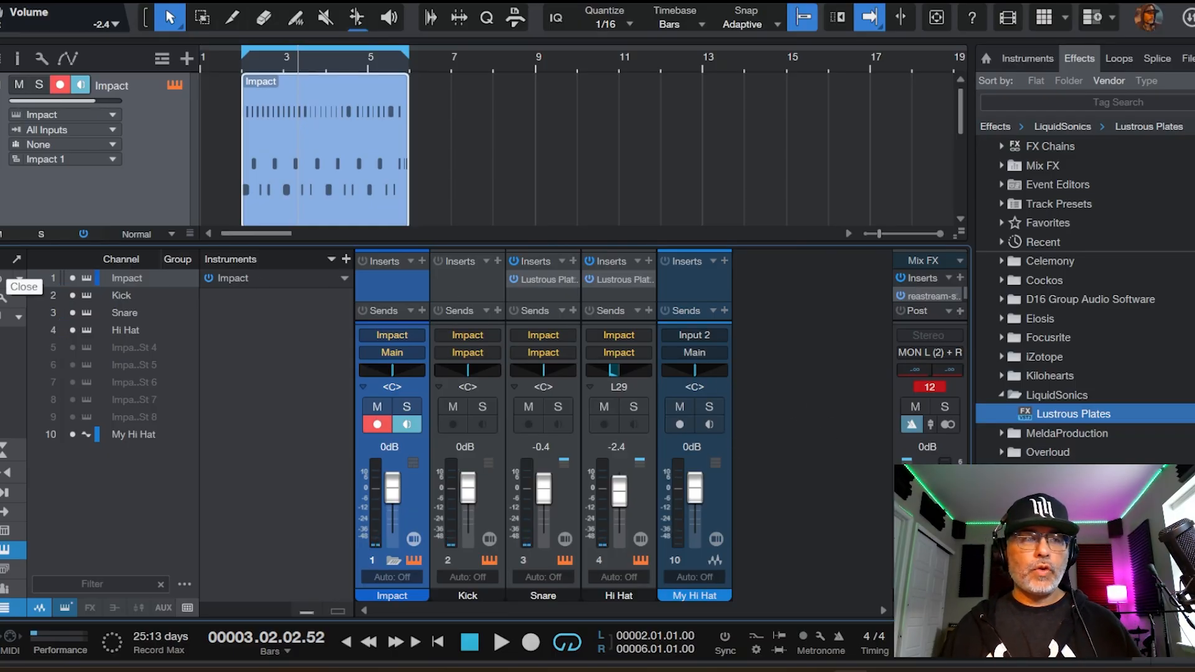
Step: Close the mixer console and bring the Impact window back beside the beat clip
{"action": "left_click", "coordinate": [3, 279]}
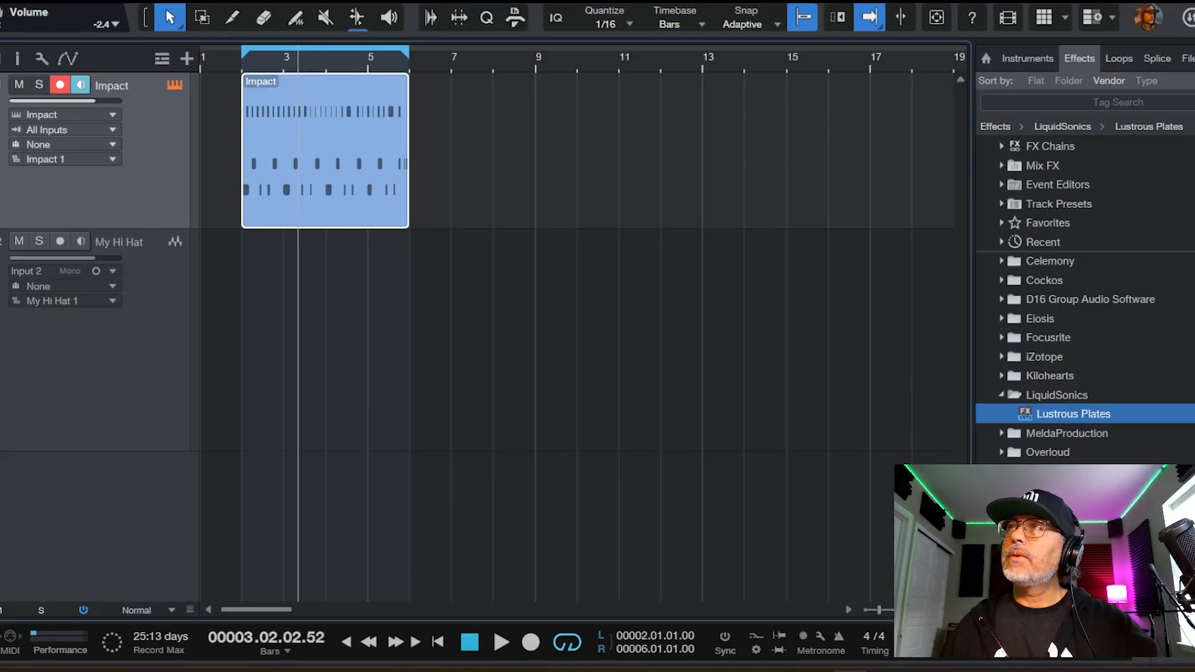
{"action": "left_click_drag", "start_coordinate": [373, 0], "coordinate": [617, 0]}
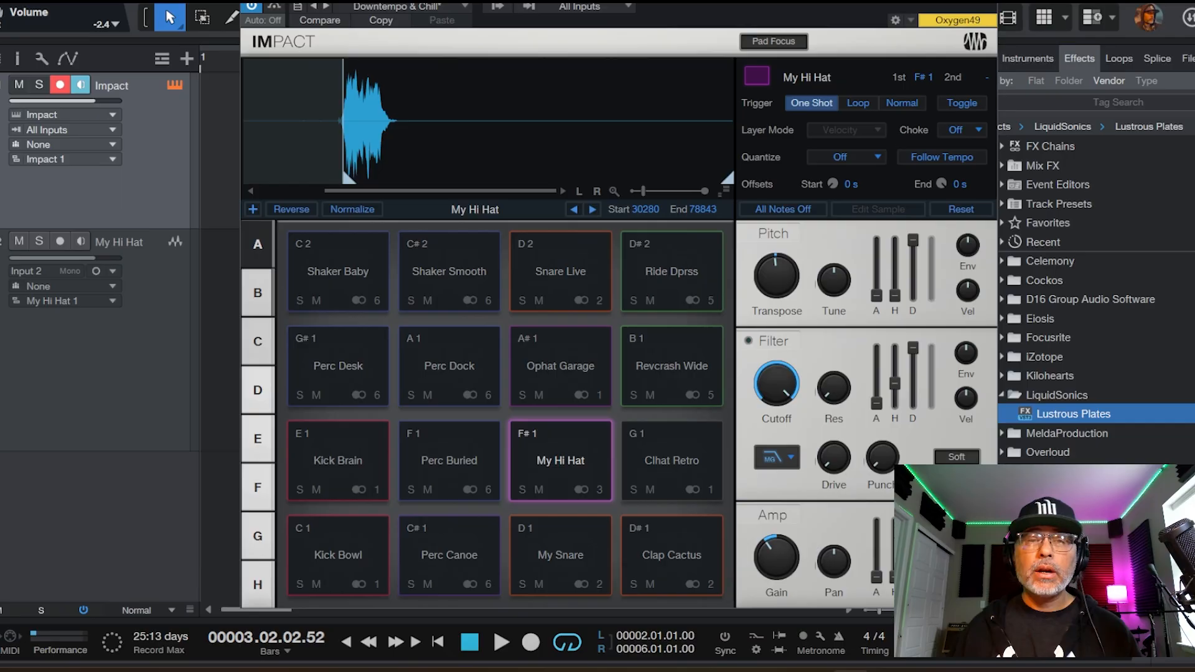
{"action": "left_click_drag", "start_coordinate": [622, 2], "coordinate": [811, 0]}
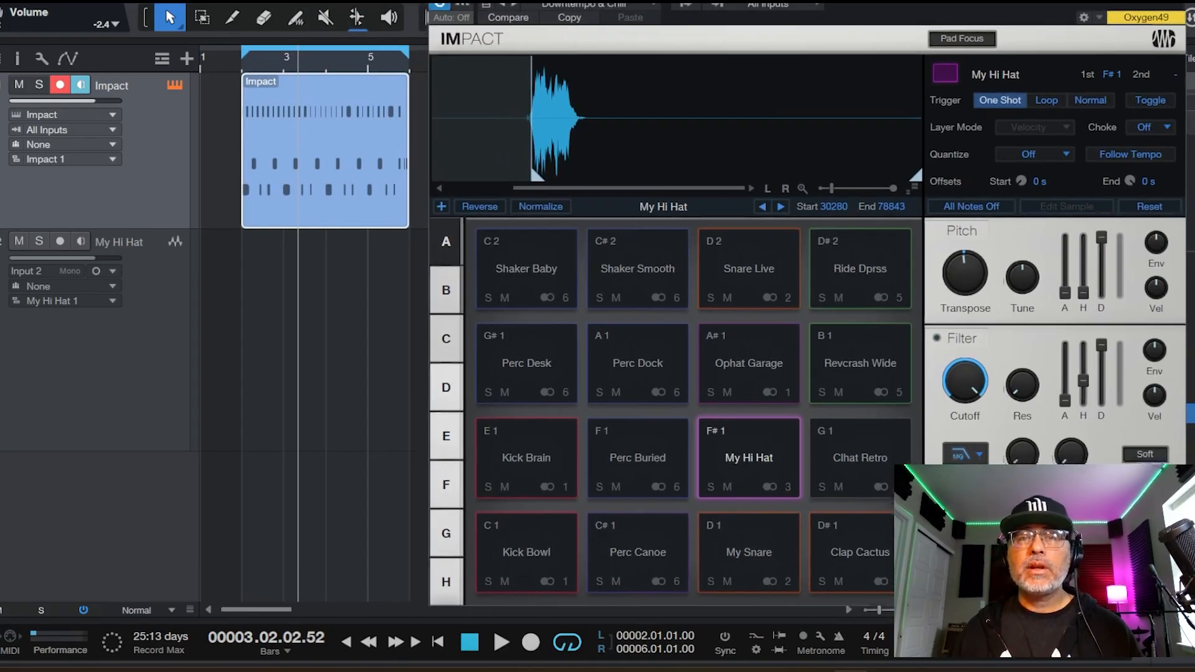
Step: Close the Impact window and arm the shortened My Hi Hat track for recording with input monitoring off
{"action": "left_click", "coordinate": [1177, 1]}
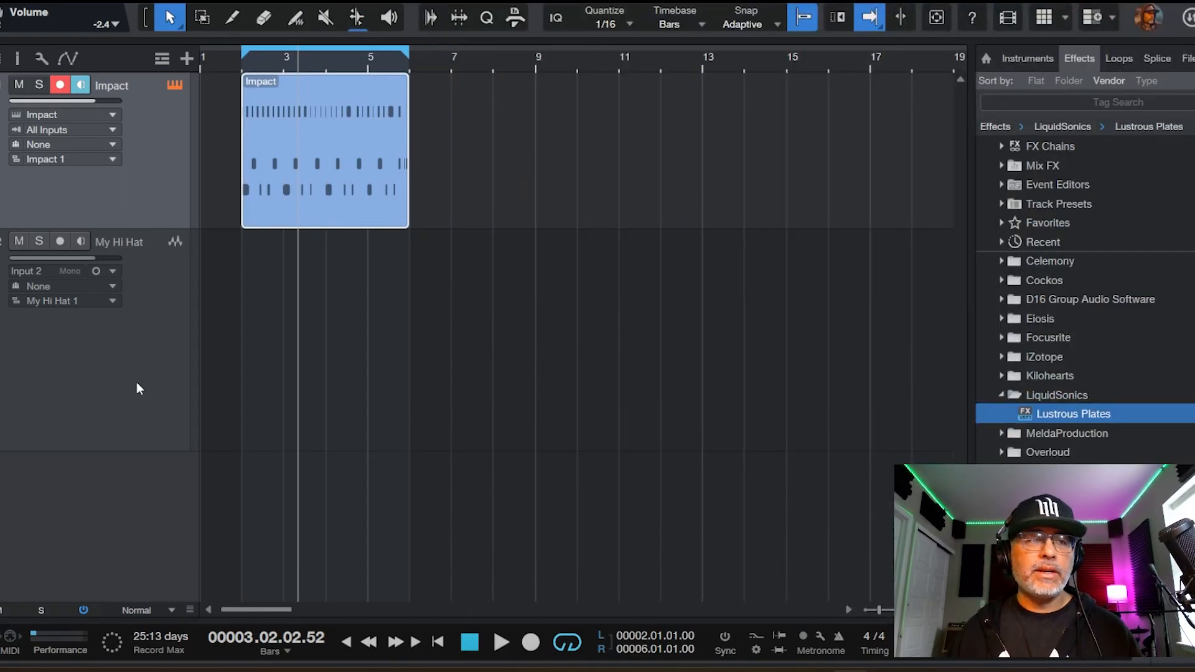
{"action": "left_click", "coordinate": [138, 334]}
{"action": "left_click_drag", "start_coordinate": [131, 451], "coordinate": [139, 286]}
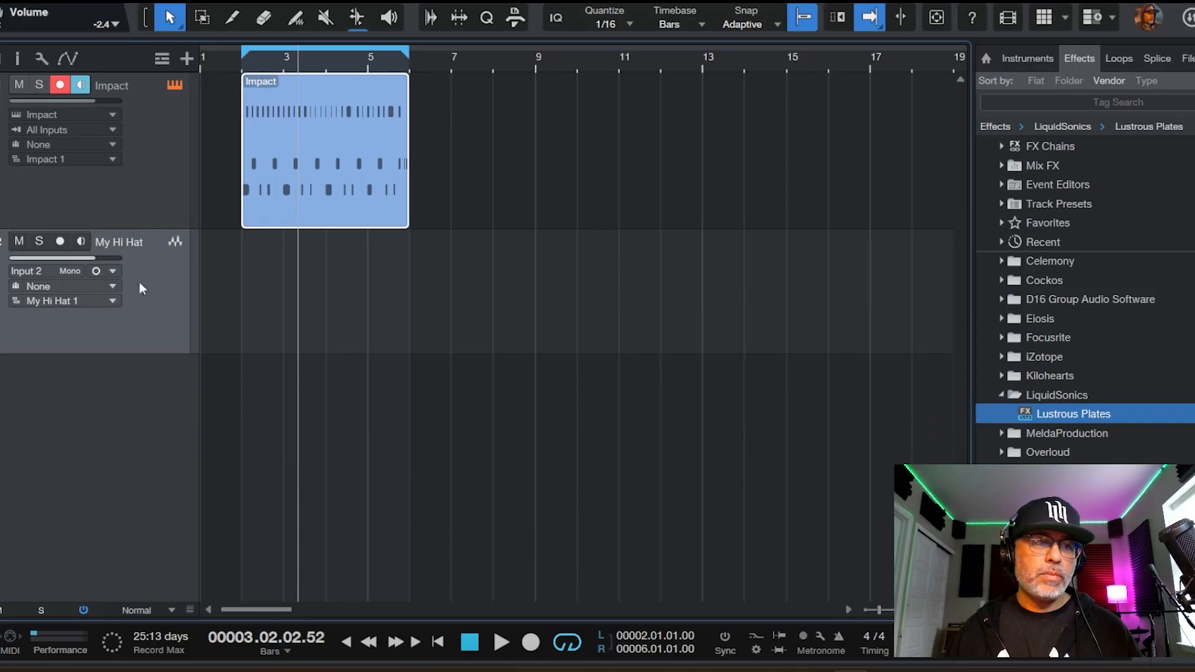
{"action": "left_click", "coordinate": [65, 240]}
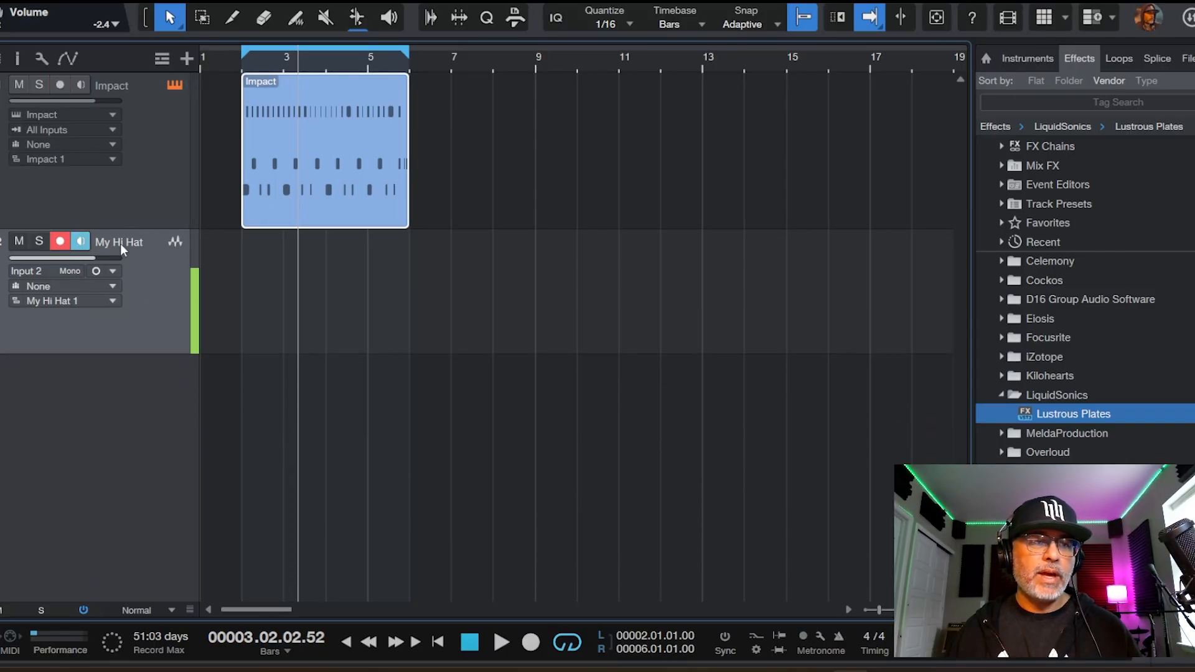
{"action": "left_click", "coordinate": [79, 240]}
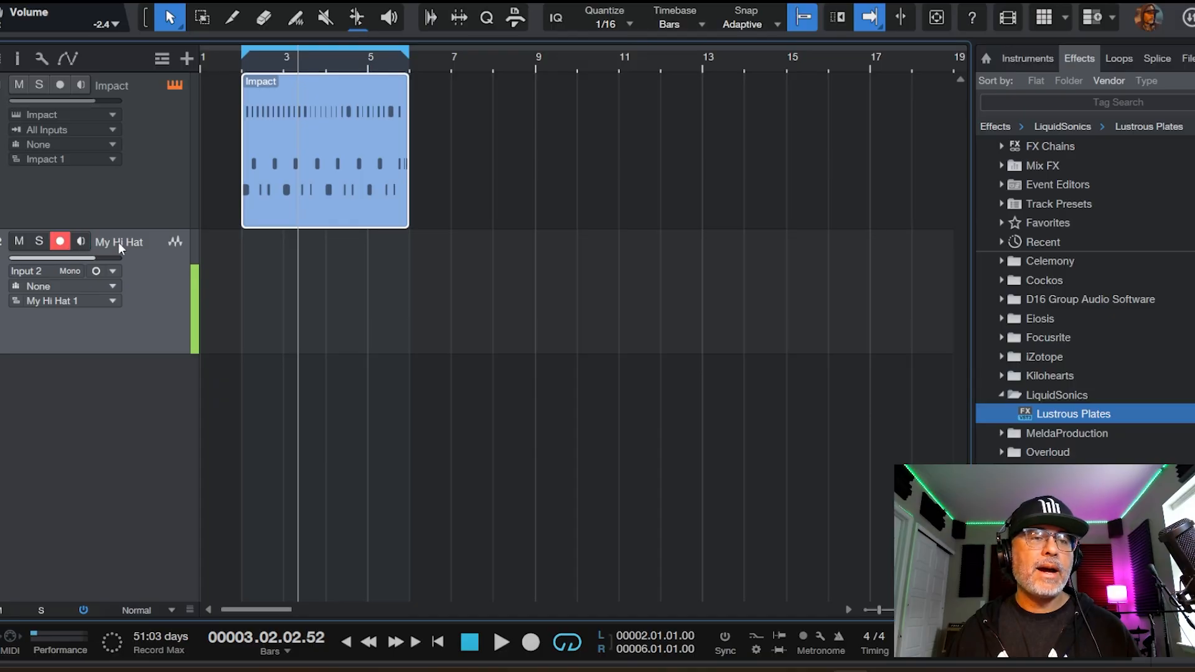
Step: Rename the My Hi Hat track as Cool Sound
{"action": "double_click", "coordinate": [118, 241]}
{"action": "type", "text": "Mhy S"}
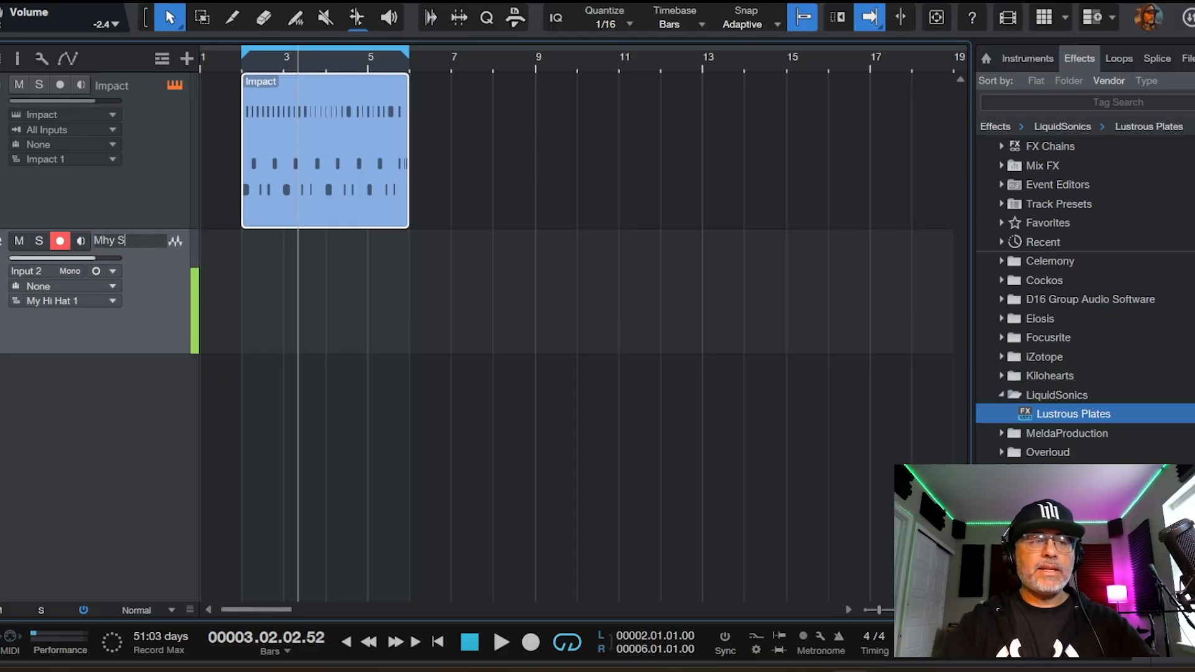
{"action": "key", "text": "BackSpace"}
{"action": "key", "text": "BackSpace"}
{"action": "key", "text": "BackSpace"}
{"action": "key", "text": "BackSpace"}
{"action": "key", "text": "BackSpace"}
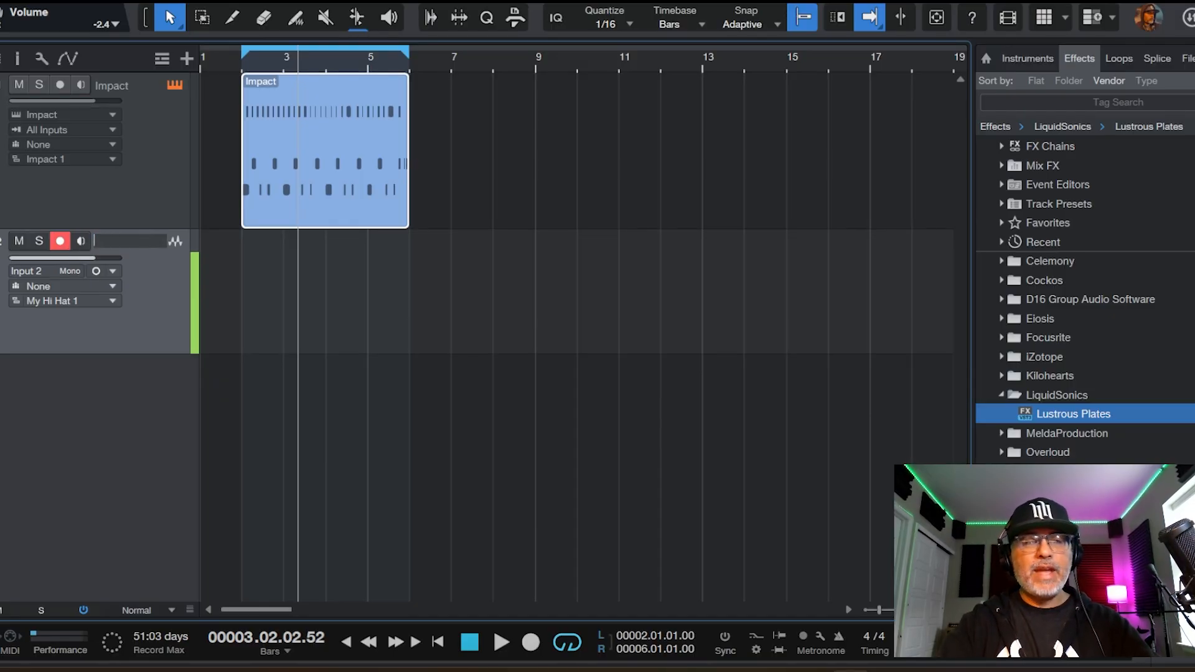
{"action": "type", "text": "Cool"}
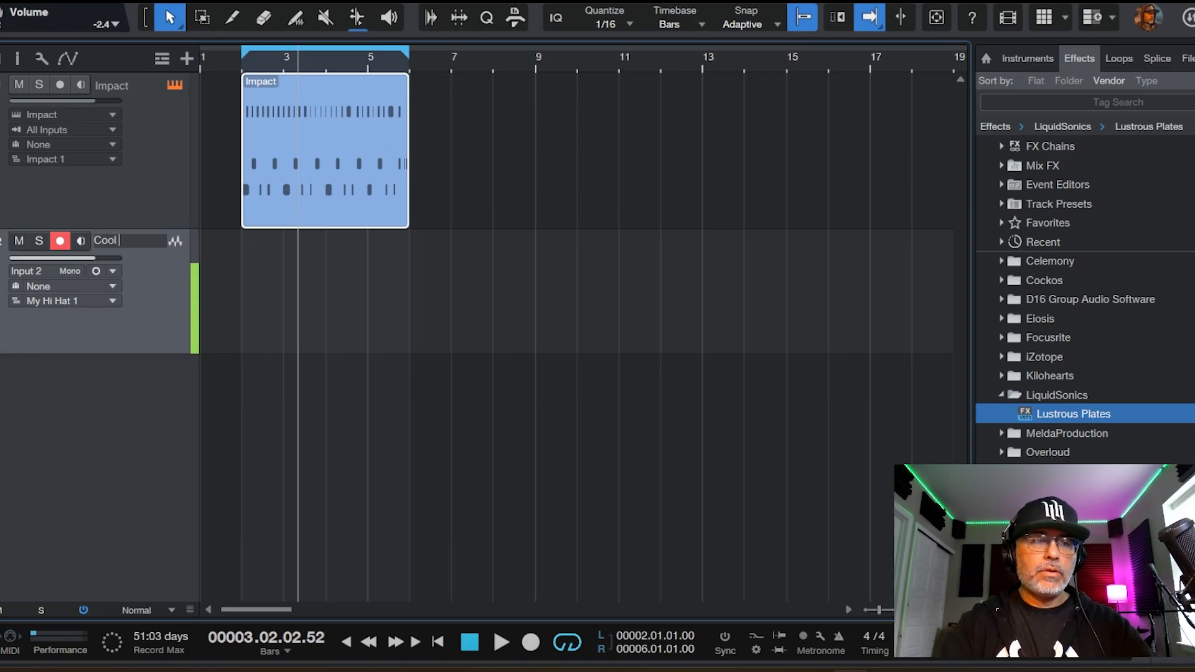
{"action": "type", "text": " Sound"}
{"action": "key", "text": "Return"}
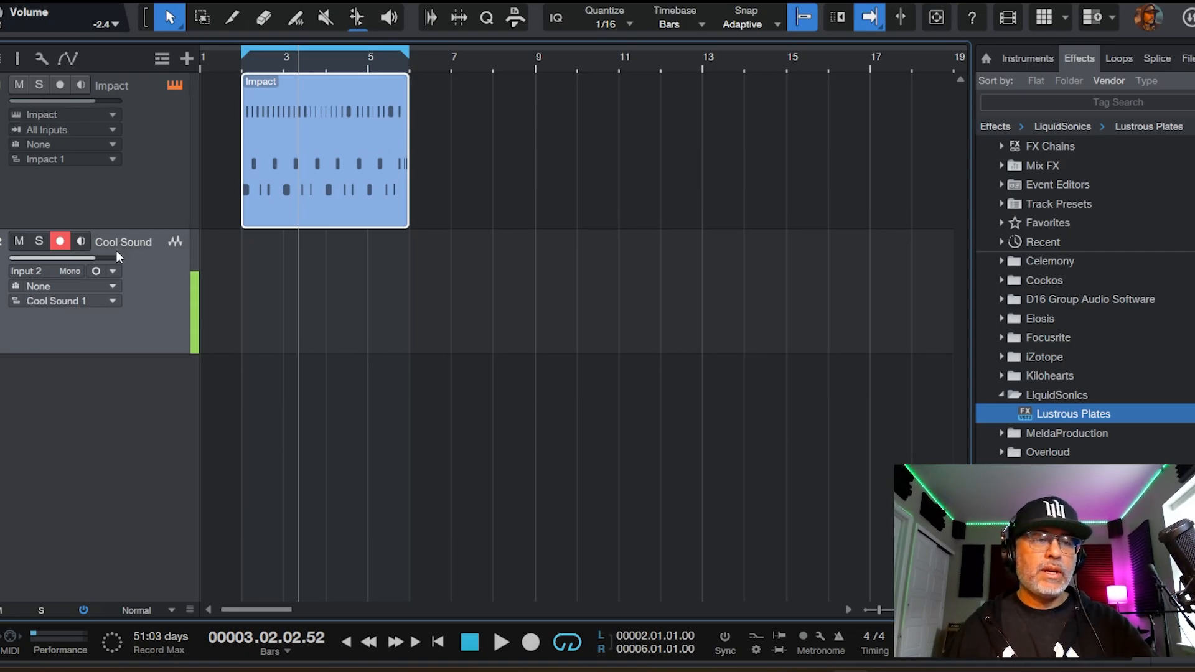
Step: Make two complete duplicates of the Cool Sound track and increase the height of both copies
{"action": "right_click", "coordinate": [128, 272]}
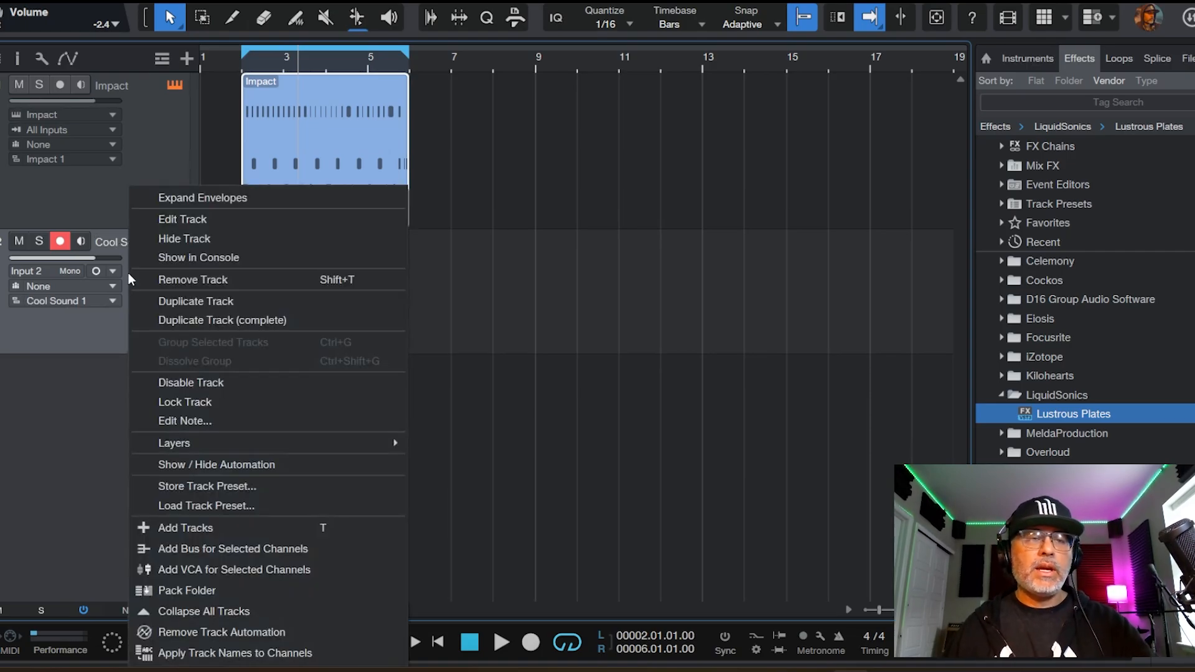
{"action": "left_click", "coordinate": [207, 316]}
{"action": "right_click", "coordinate": [151, 386]}
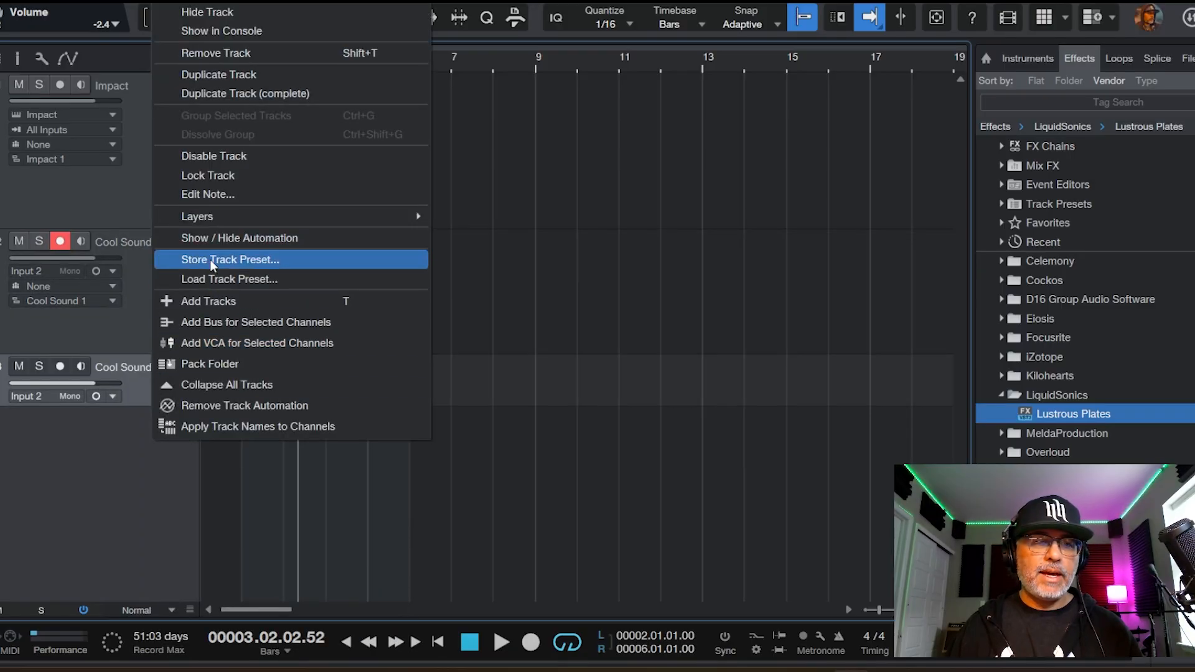
{"action": "left_click", "coordinate": [243, 93]}
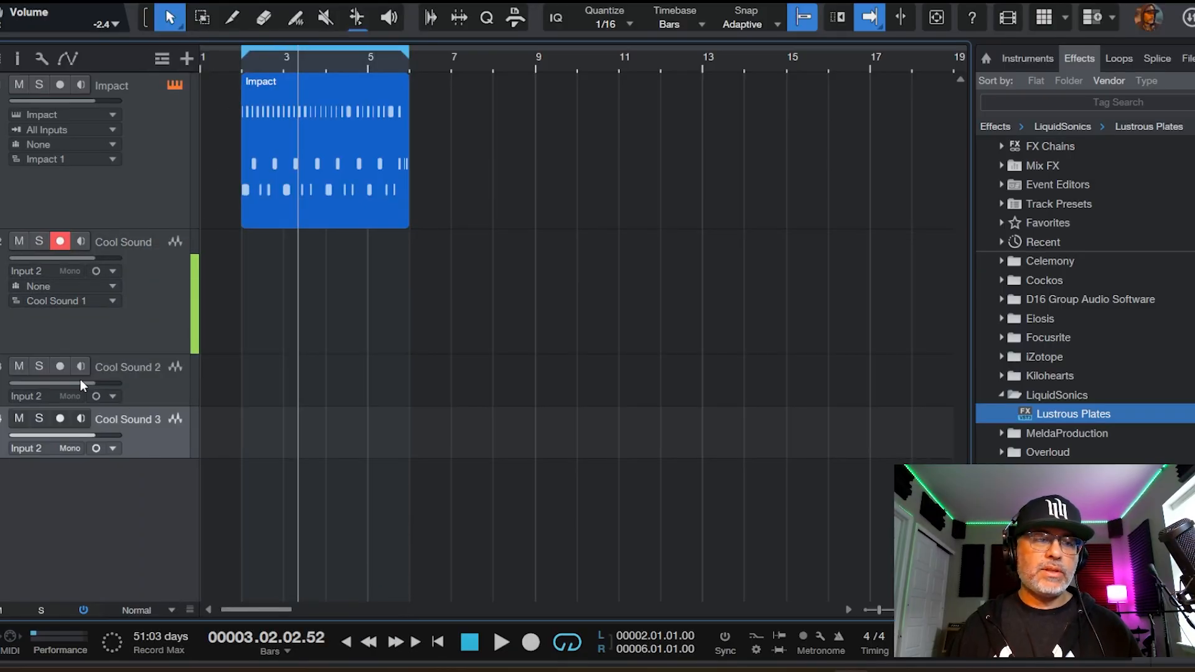
{"action": "left_click_drag", "start_coordinate": [148, 408], "coordinate": [150, 419]}
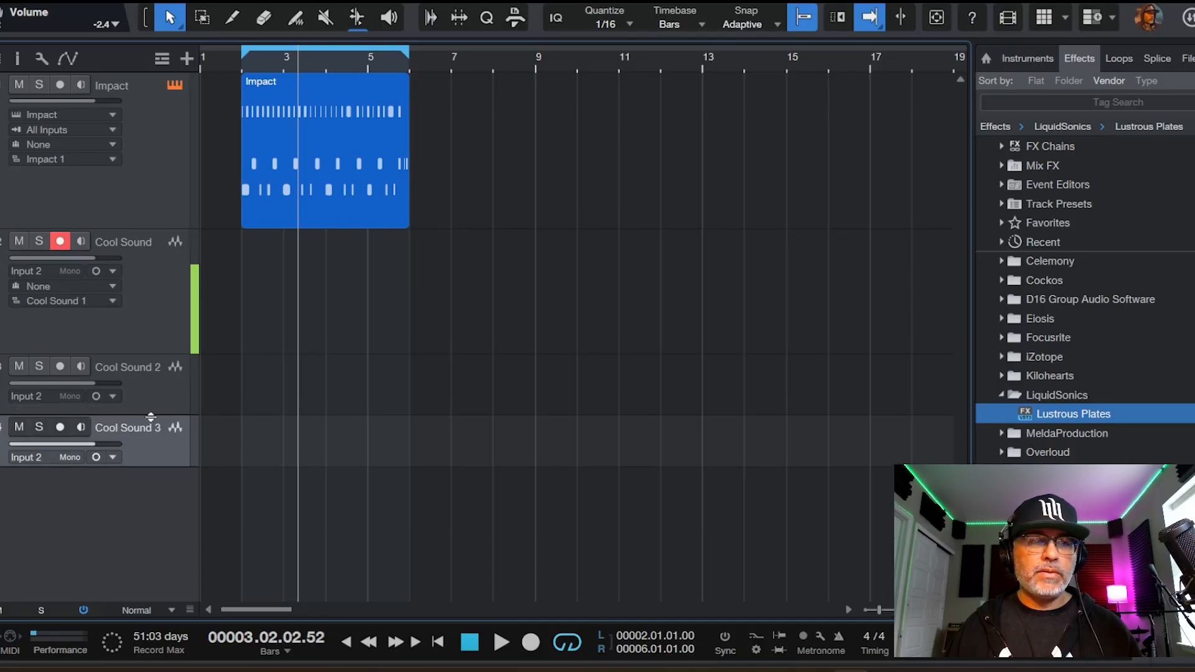
{"action": "left_click_drag", "start_coordinate": [140, 467], "coordinate": [133, 516]}
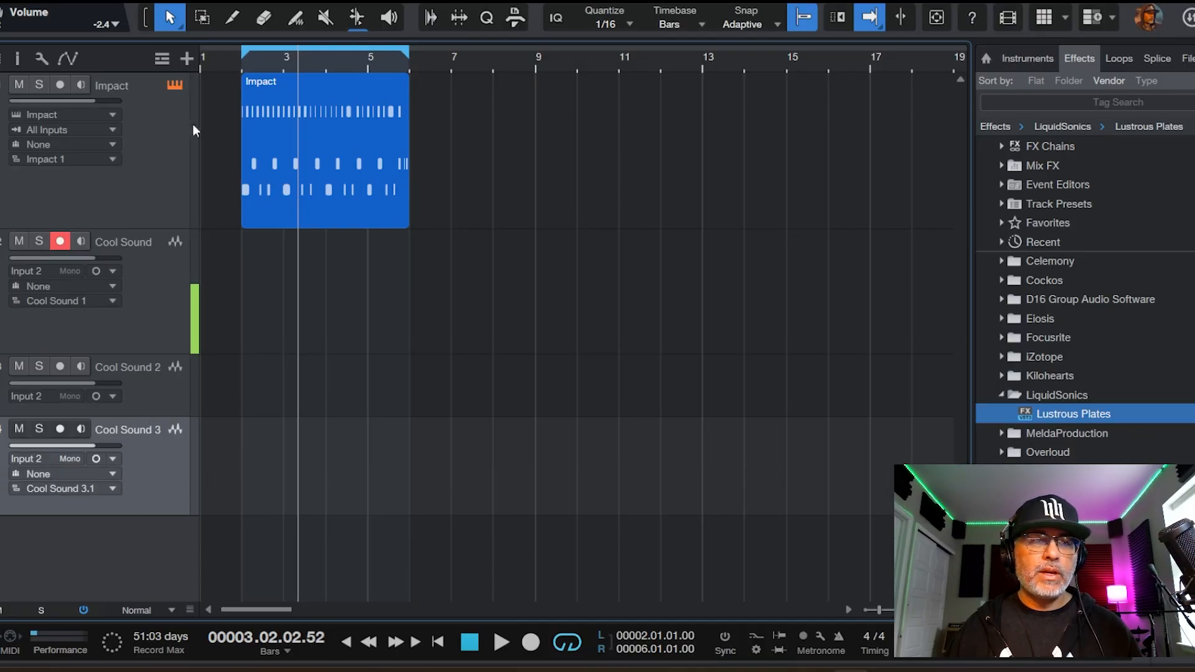
Step: Mute the Impact track and record a short sound on the Cool Sound track starting at about 1.4
{"action": "left_click", "coordinate": [234, 58]}
{"action": "left_click", "coordinate": [18, 85]}
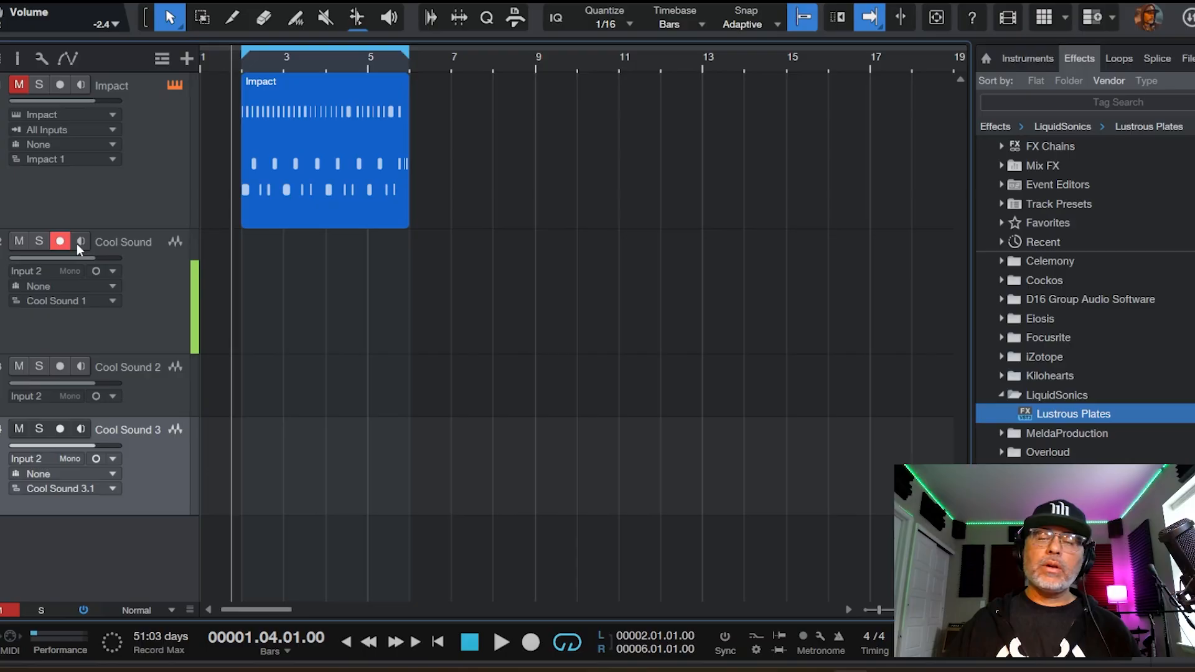
{"action": "key", "text": "KP_Multiply"}
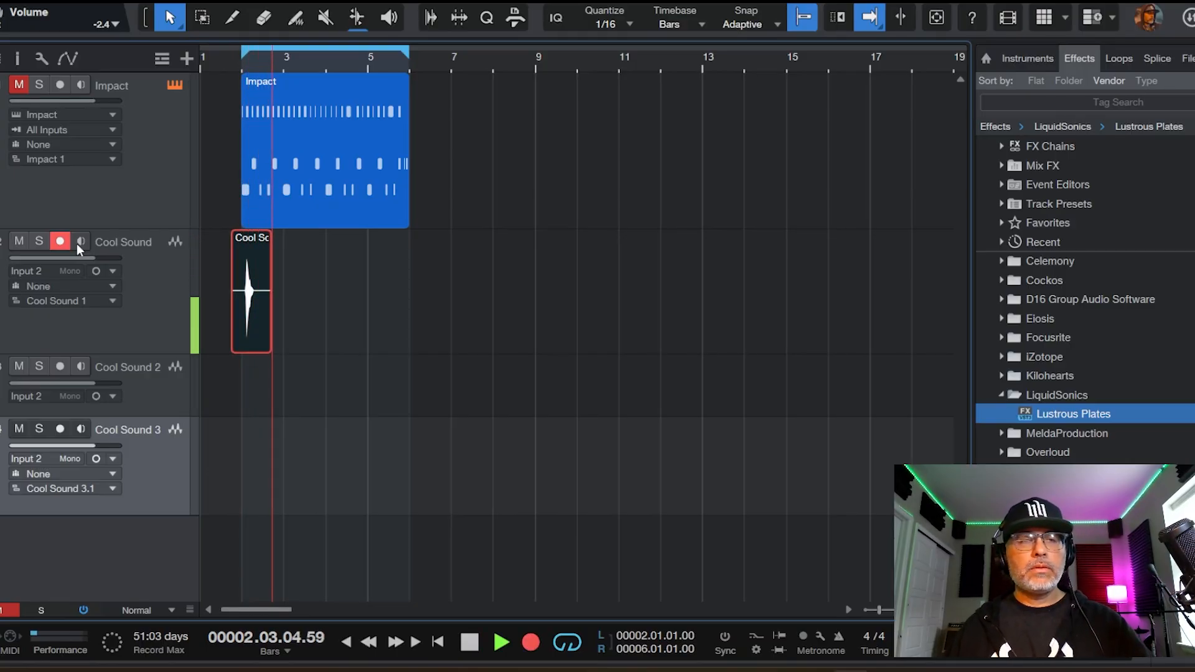
{"action": "key", "text": "space"}
Step: Play back the new recording on the Cool Sound track
{"action": "scroll", "coordinate": [233, 58], "scroll_direction": "up", "scroll_amount": 4}
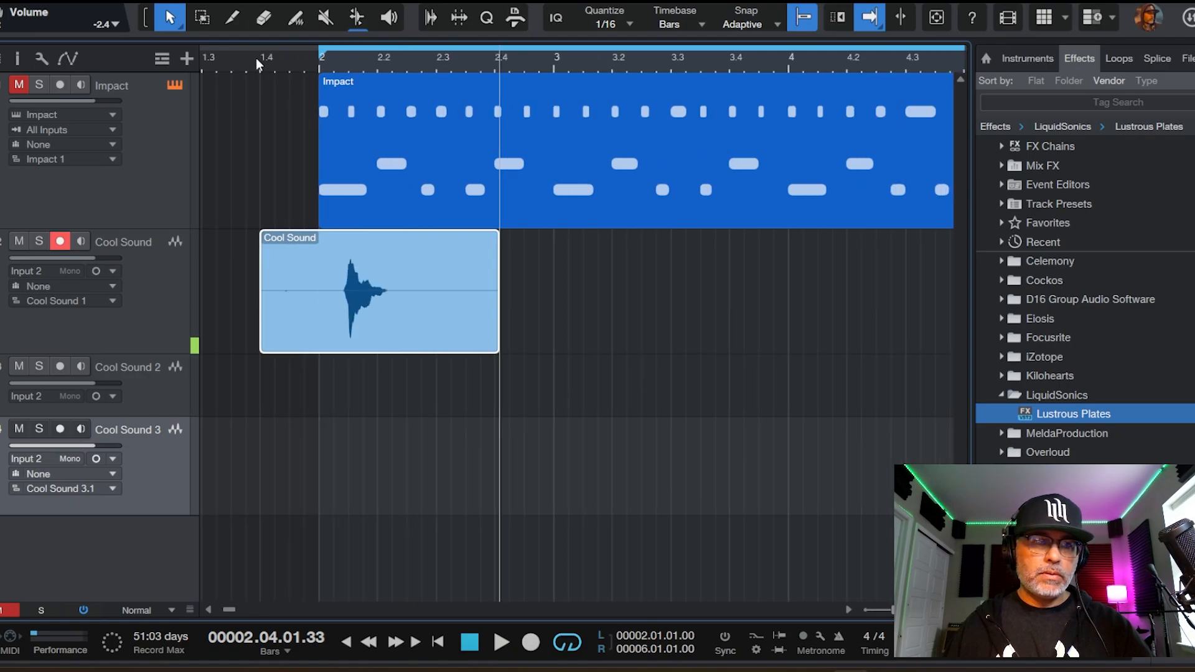
{"action": "left_click", "coordinate": [256, 58]}
{"action": "key", "text": "space"}
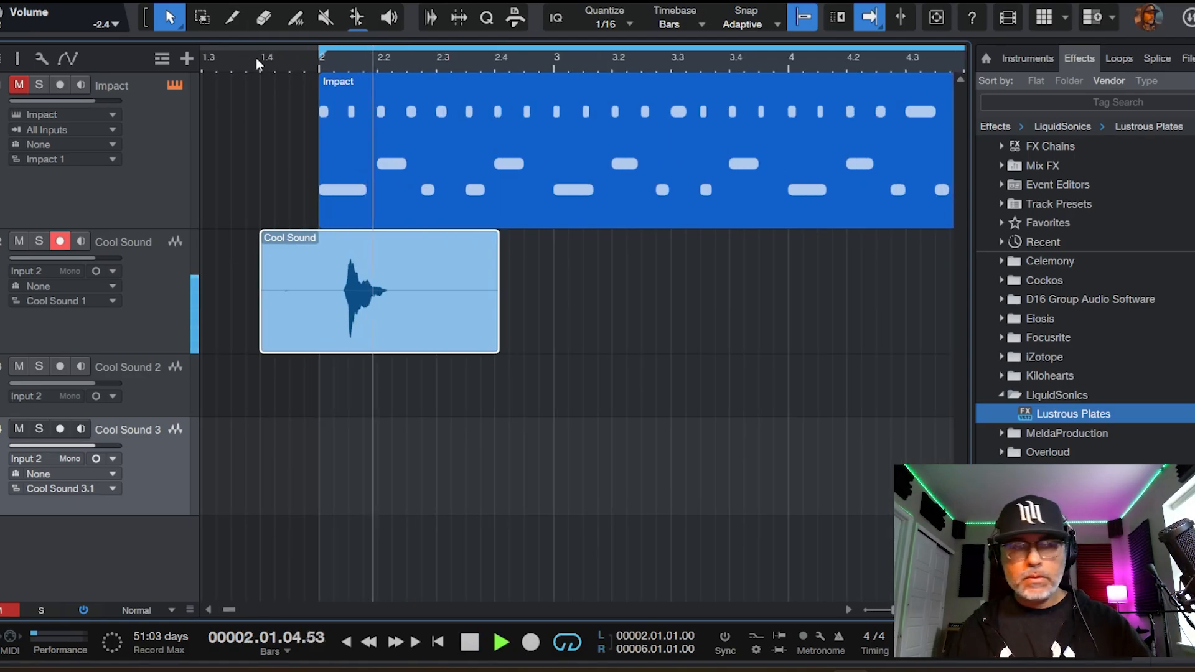
{"action": "key", "text": "space"}
Step: Switch record arming from Cool Sound to Cool Sound 2 with monitoring off, and place the playhead just after 1.4
{"action": "left_click", "coordinate": [60, 366]}
{"action": "left_click", "coordinate": [60, 241]}
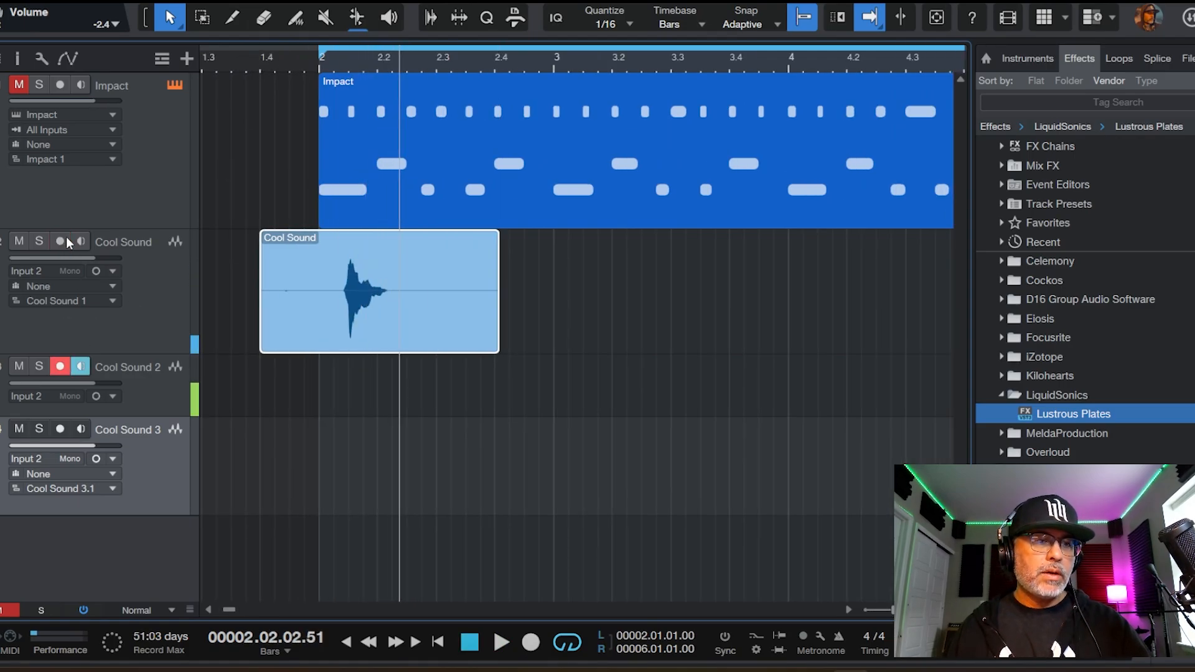
{"action": "left_click", "coordinate": [80, 366]}
{"action": "left_click", "coordinate": [81, 366]}
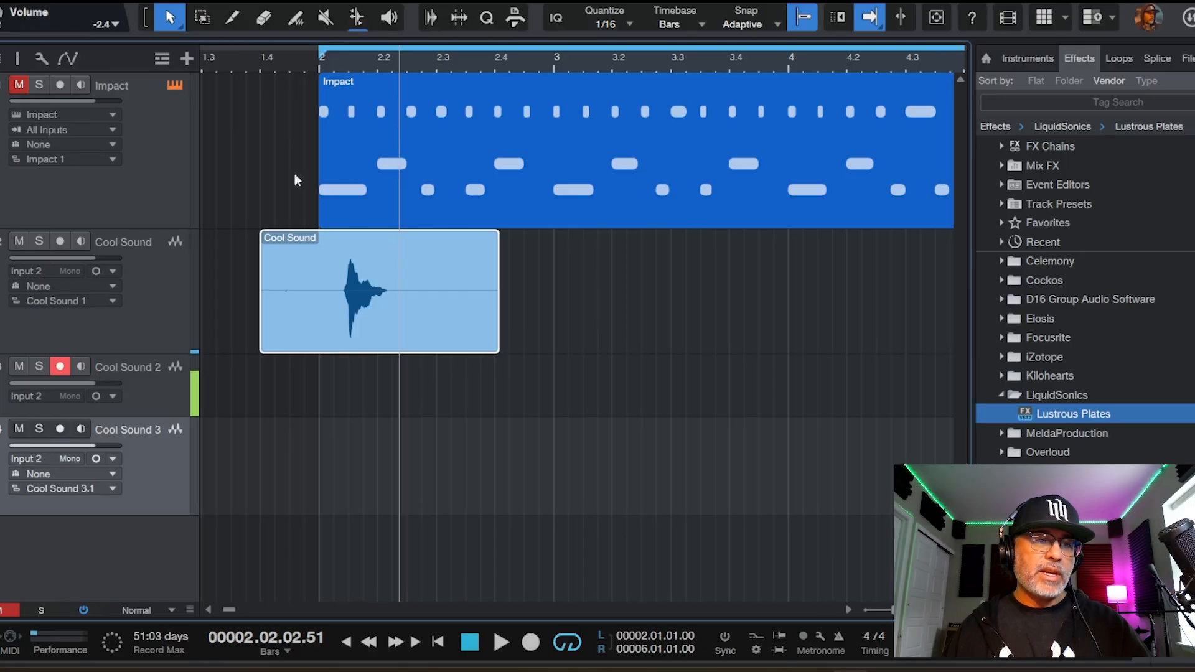
{"action": "left_click", "coordinate": [308, 53]}
{"action": "left_click", "coordinate": [275, 54]}
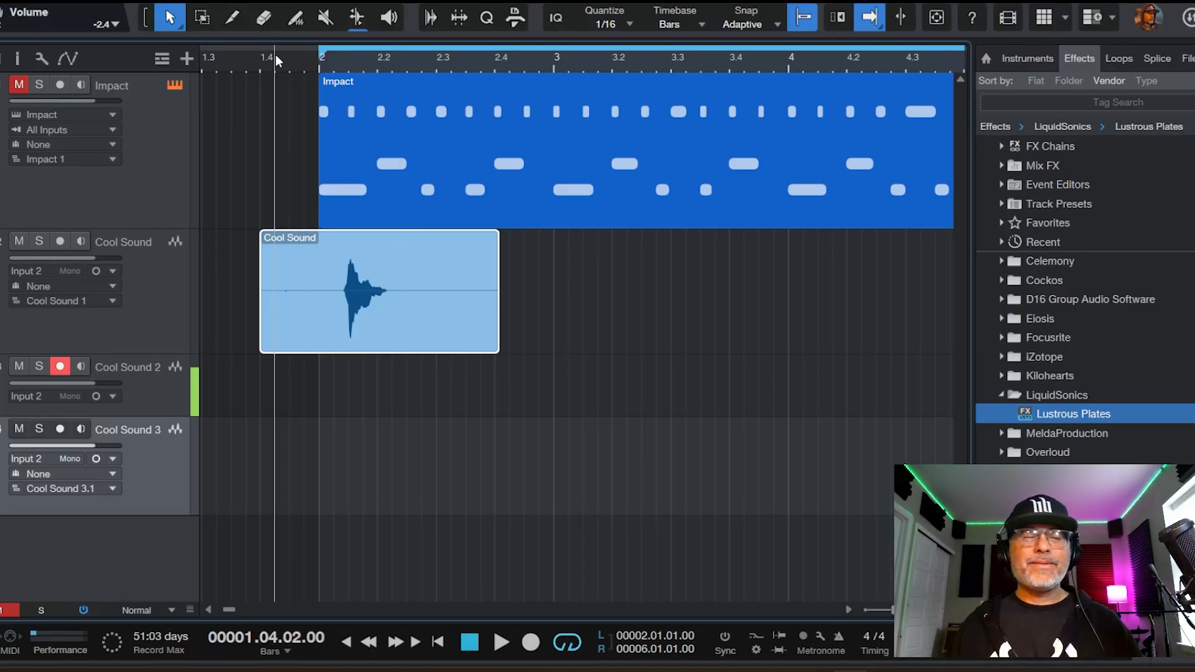
{"action": "key", "text": "KP_Multiply"}
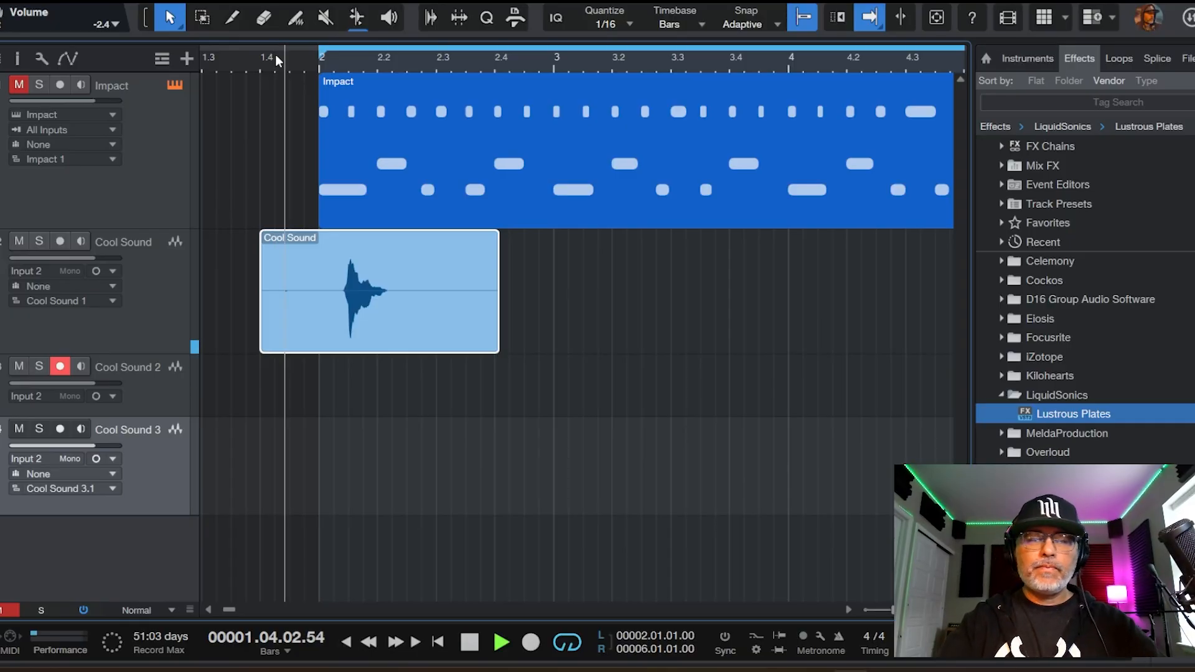
{"action": "key", "text": "space"}
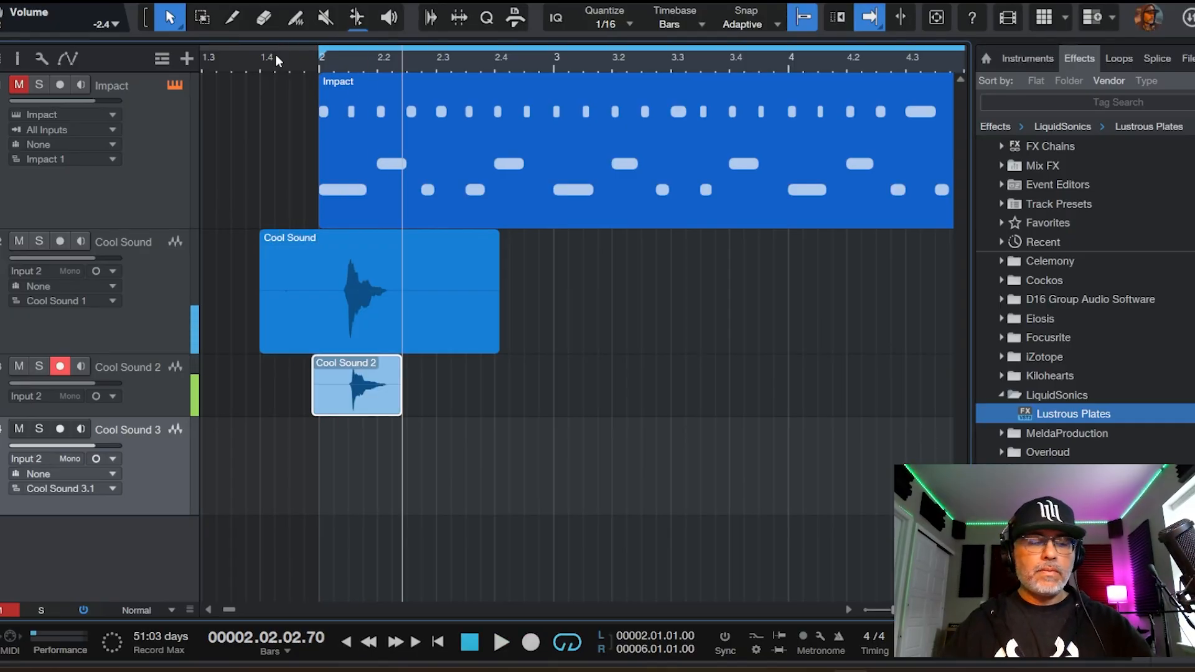
{"action": "key", "text": "Delete"}
{"action": "key", "text": "KP_Multiply"}
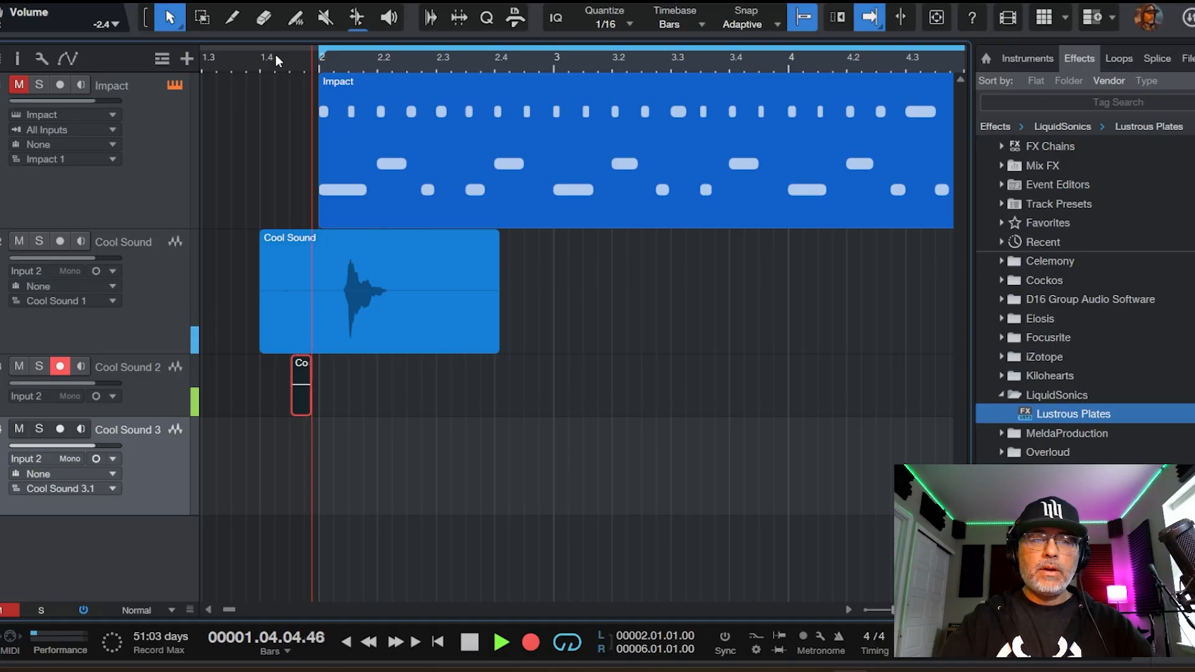
{"action": "key", "text": "space"}
{"action": "key", "text": "Delete"}
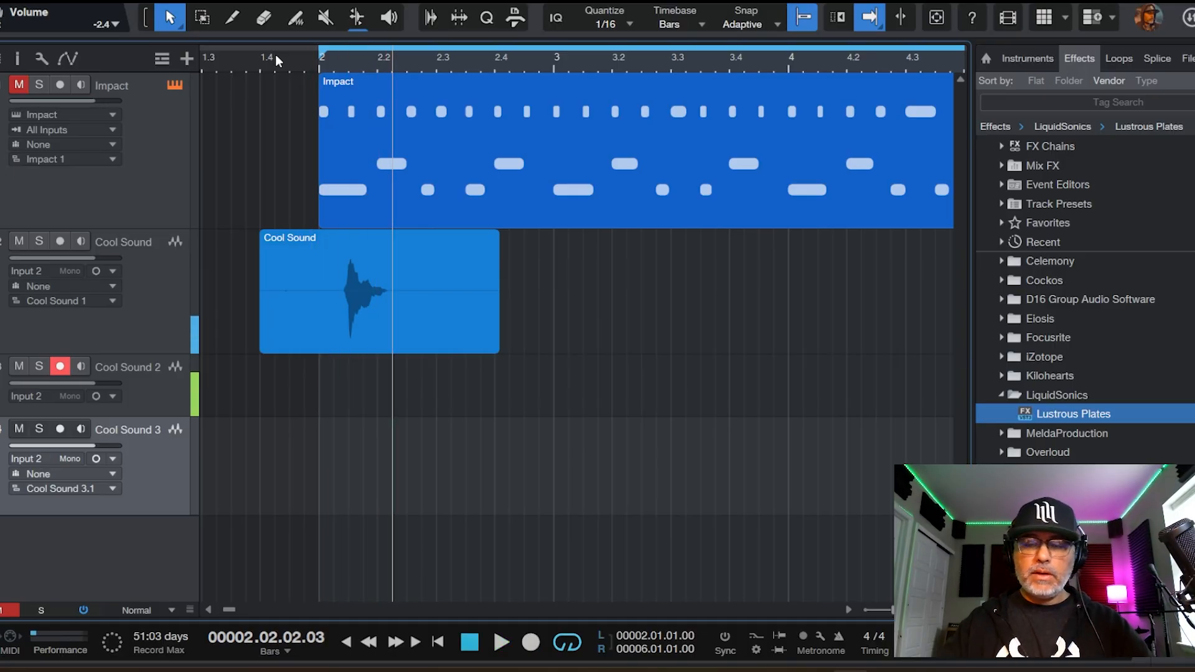
Step: Record a short take on Cool Sound 2 and switch record arming to Cool Sound 3
{"action": "key", "text": "KP_Multiply"}
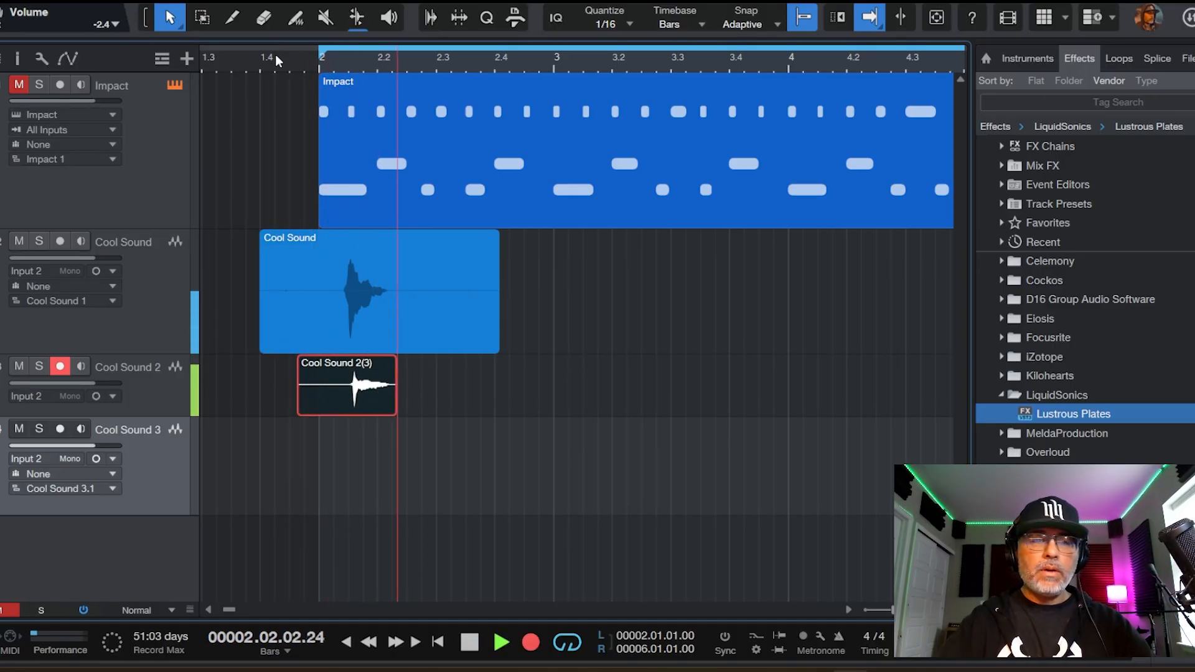
{"action": "key", "text": "space"}
{"action": "left_click", "coordinate": [60, 366]}
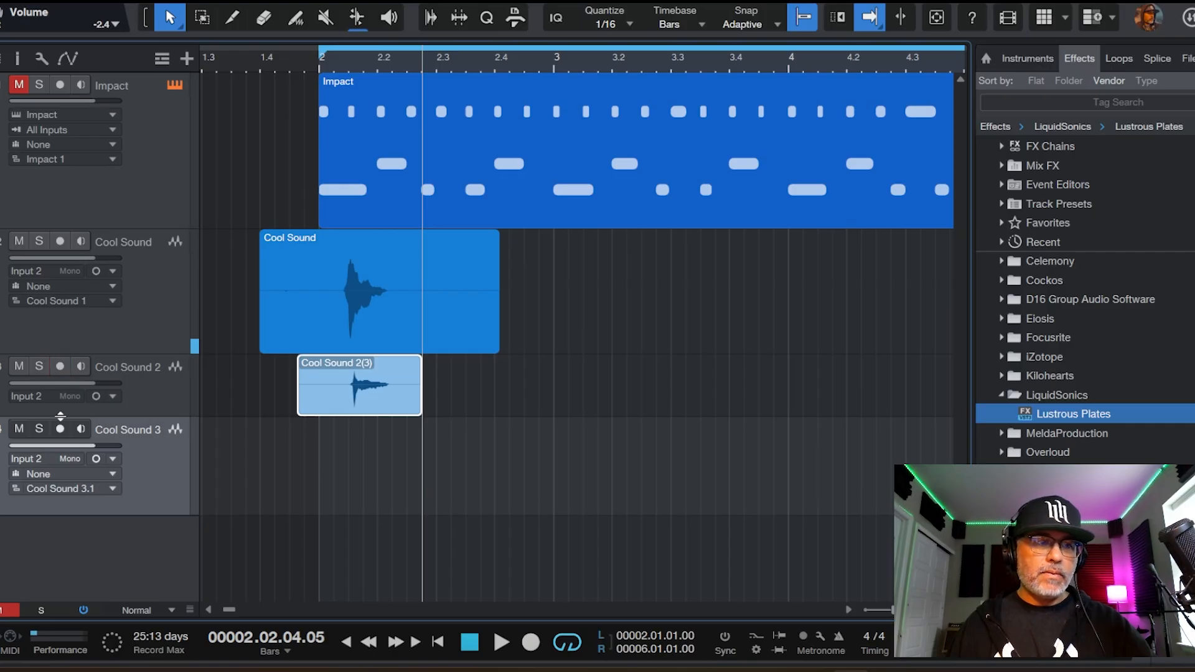
{"action": "left_click", "coordinate": [60, 429]}
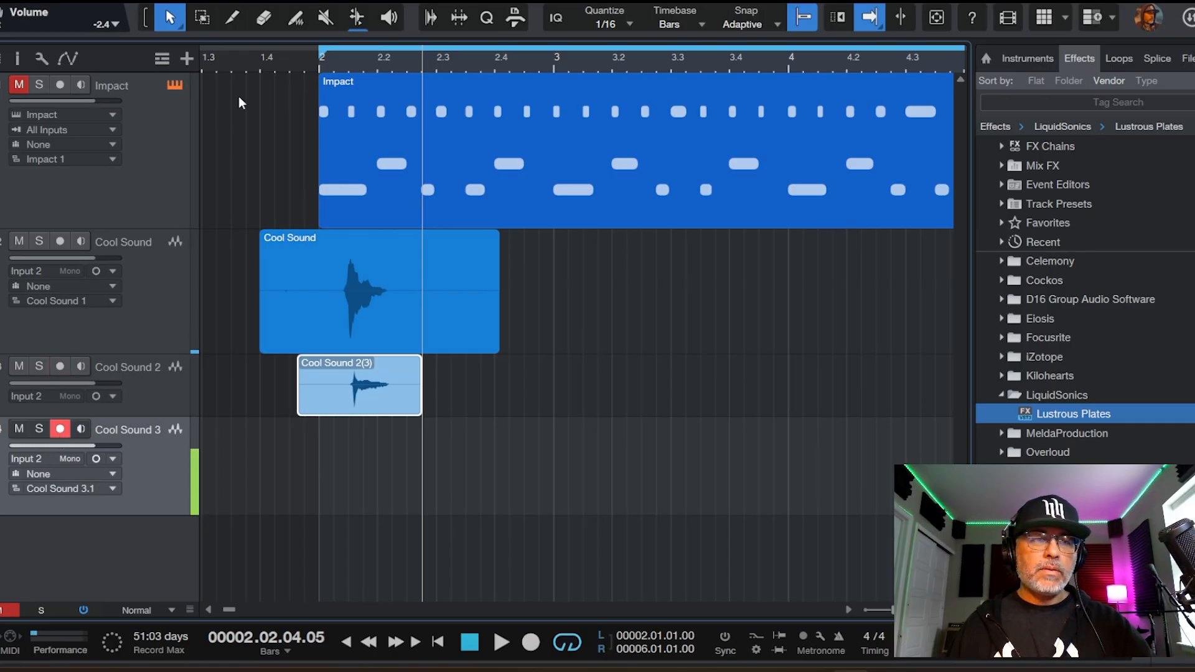
{"action": "left_click", "coordinate": [256, 57]}
{"action": "key", "text": "KP_Multiply"}
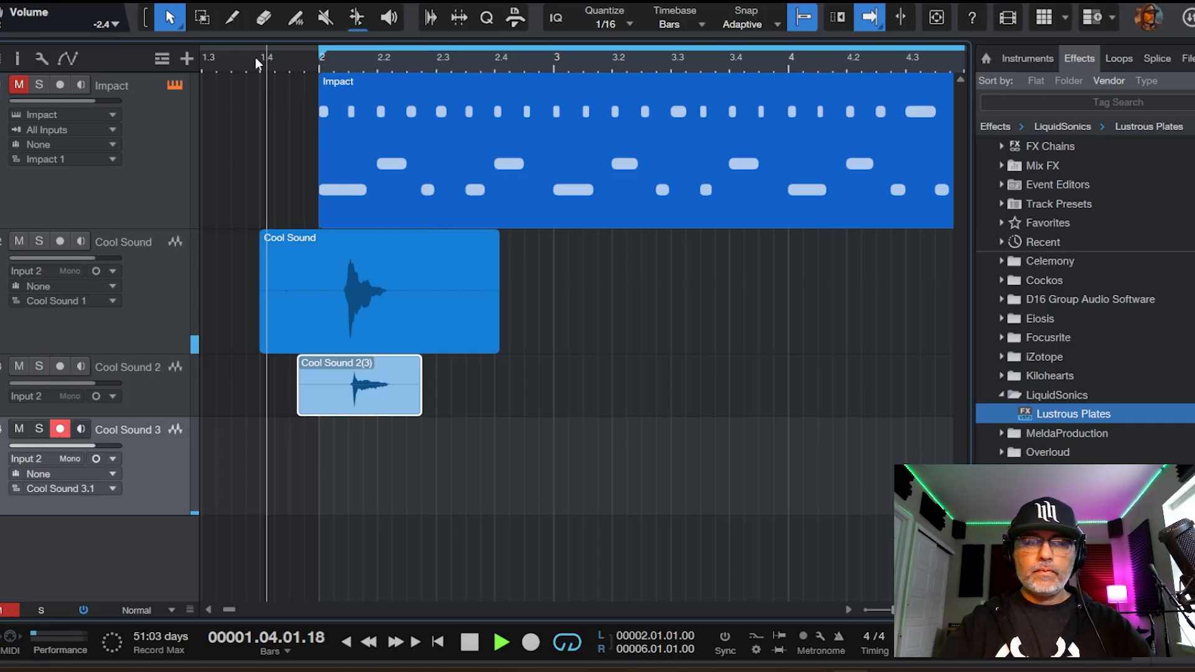
{"action": "key", "text": "space"}
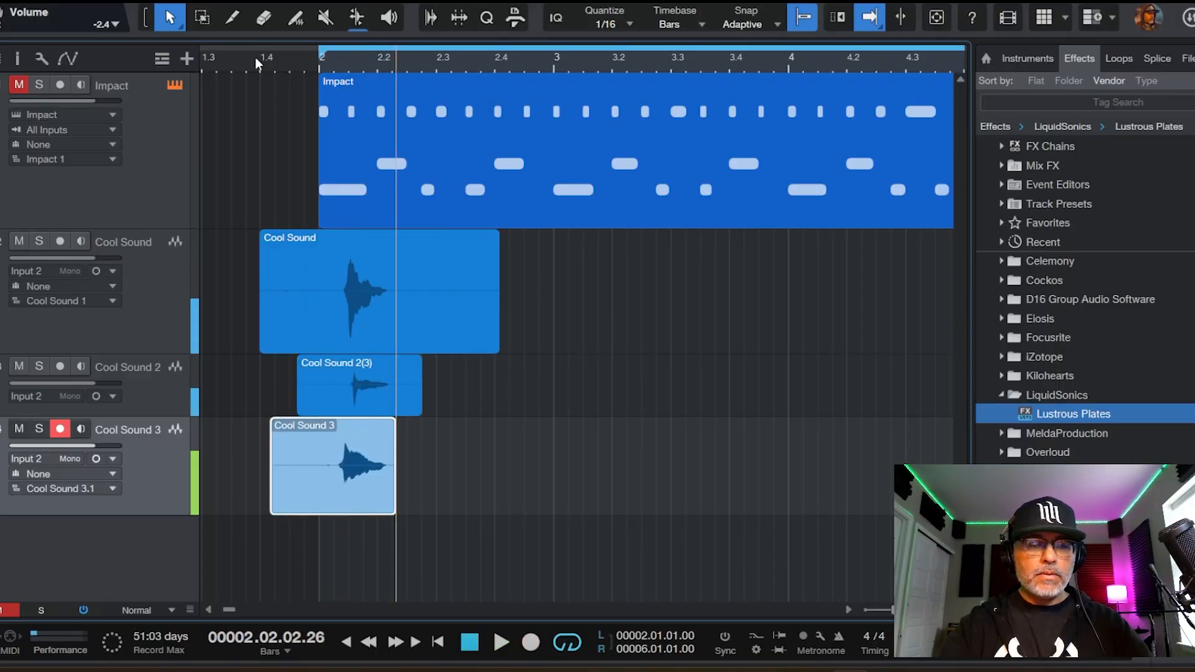
{"action": "key", "text": "Delete"}
Step: Record a short take on Cool Sound 3 from about 1.4 and disarm the track
{"action": "left_click", "coordinate": [256, 57]}
{"action": "key", "text": "KP_Multiply"}
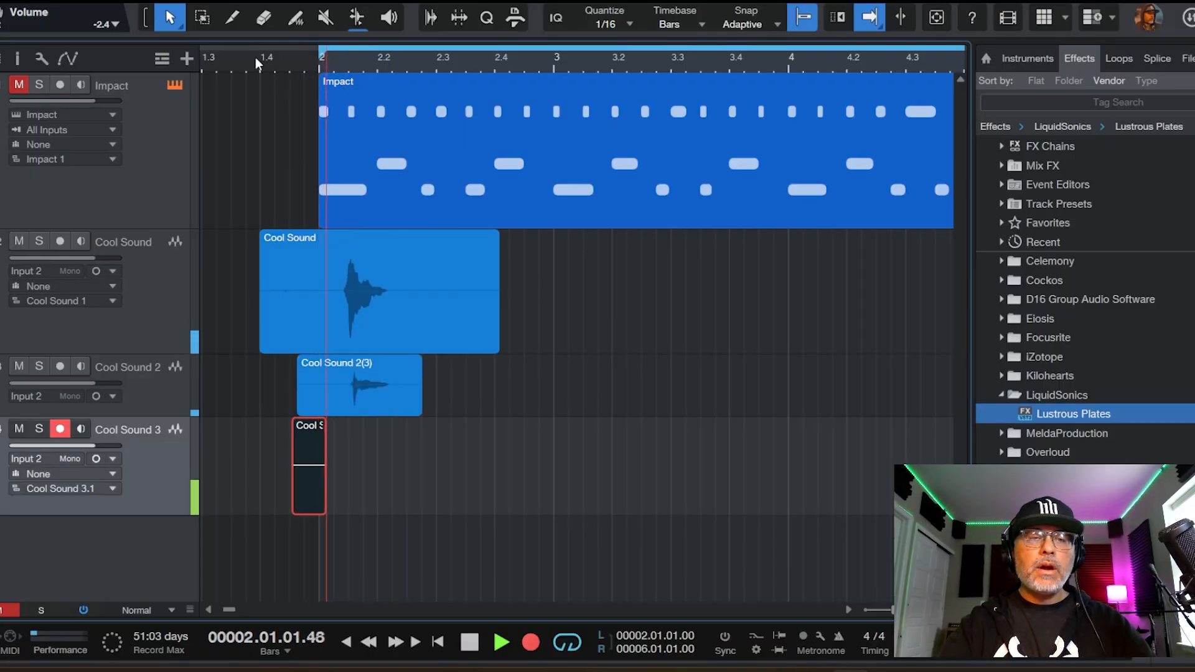
{"action": "key", "text": "space"}
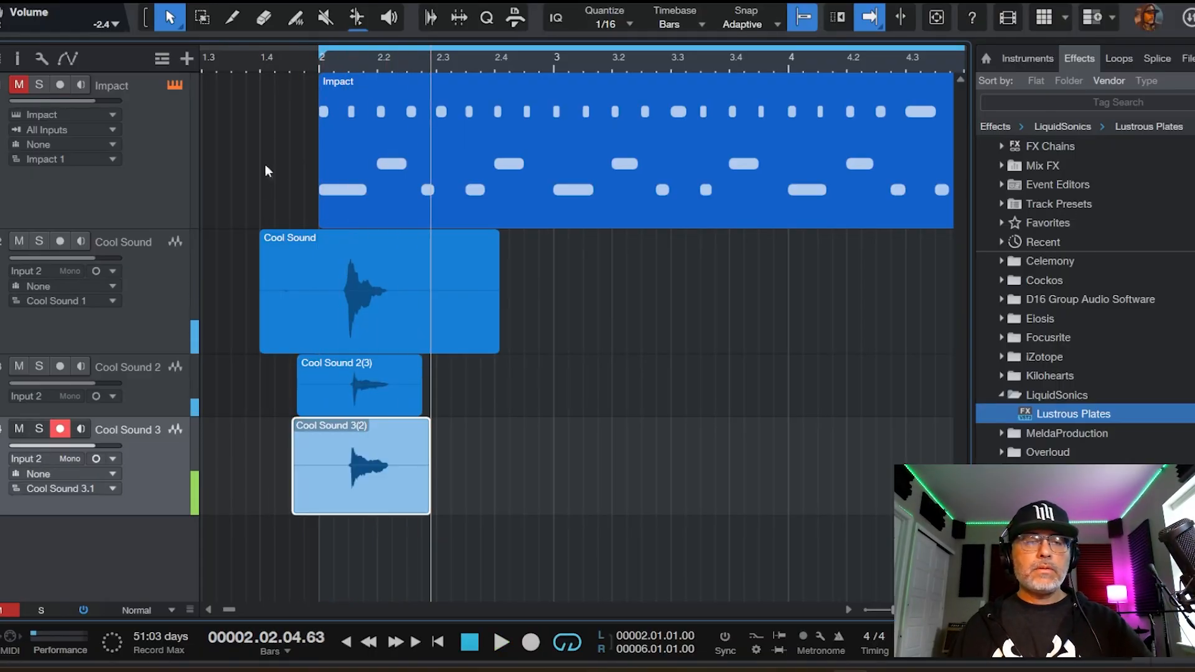
{"action": "left_click", "coordinate": [60, 429]}
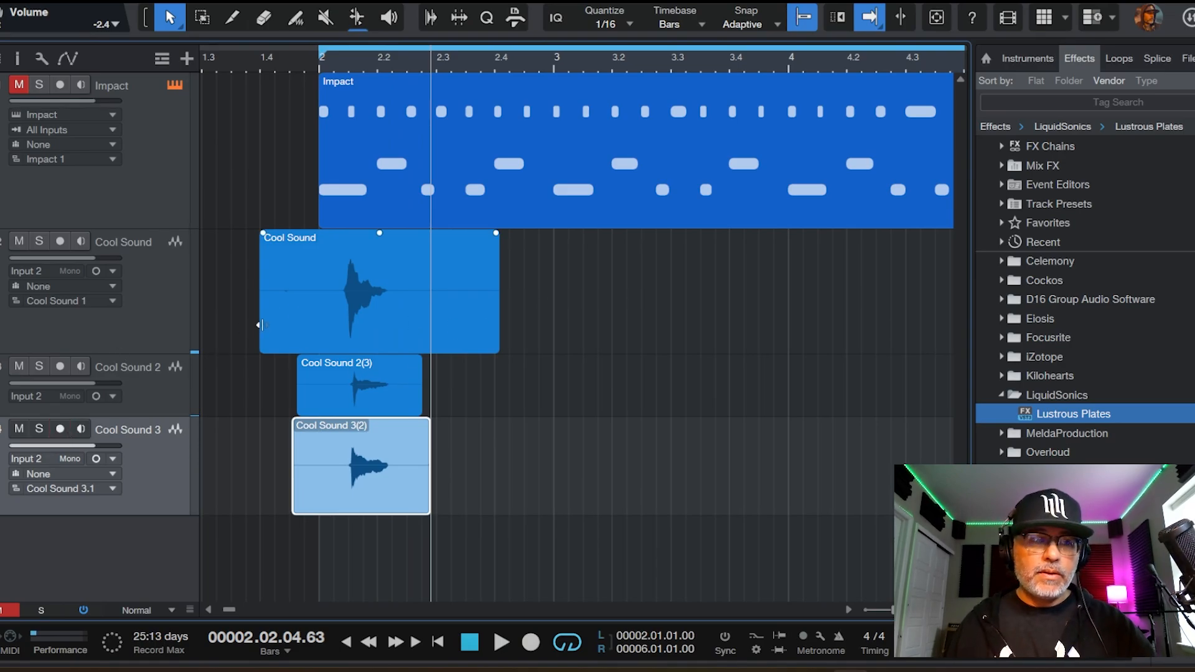
Step: Trim the three Cool Sound clips to matching starts just before bar 2 and matching ends just before 2.3
{"action": "left_click_drag", "start_coordinate": [262, 329], "coordinate": [298, 329]}
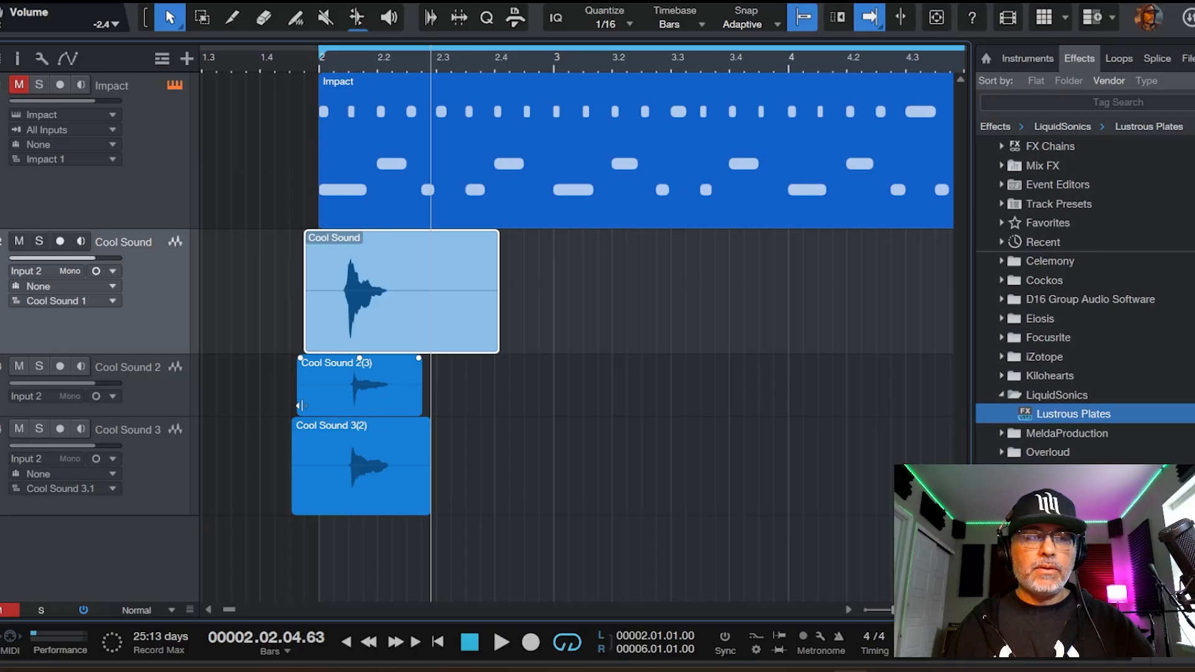
{"action": "left_click_drag", "start_coordinate": [294, 414], "coordinate": [304, 451]}
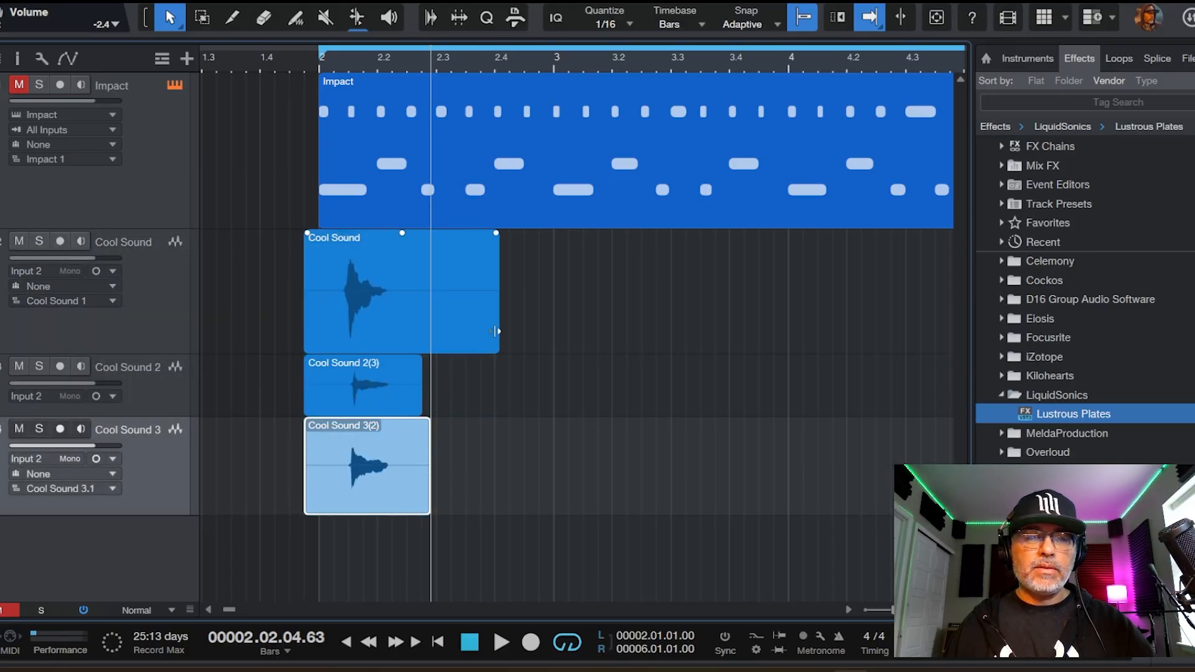
{"action": "left_click_drag", "start_coordinate": [498, 330], "coordinate": [426, 355]}
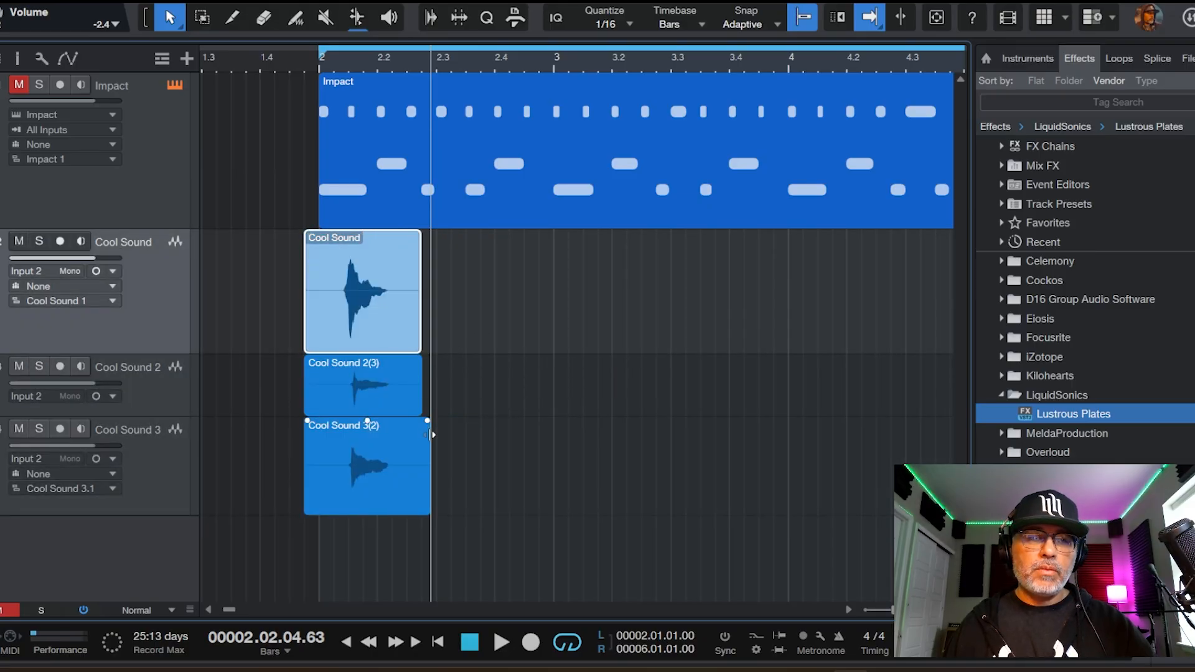
{"action": "left_click_drag", "start_coordinate": [429, 431], "coordinate": [422, 436]}
{"action": "left_click", "coordinate": [469, 316]}
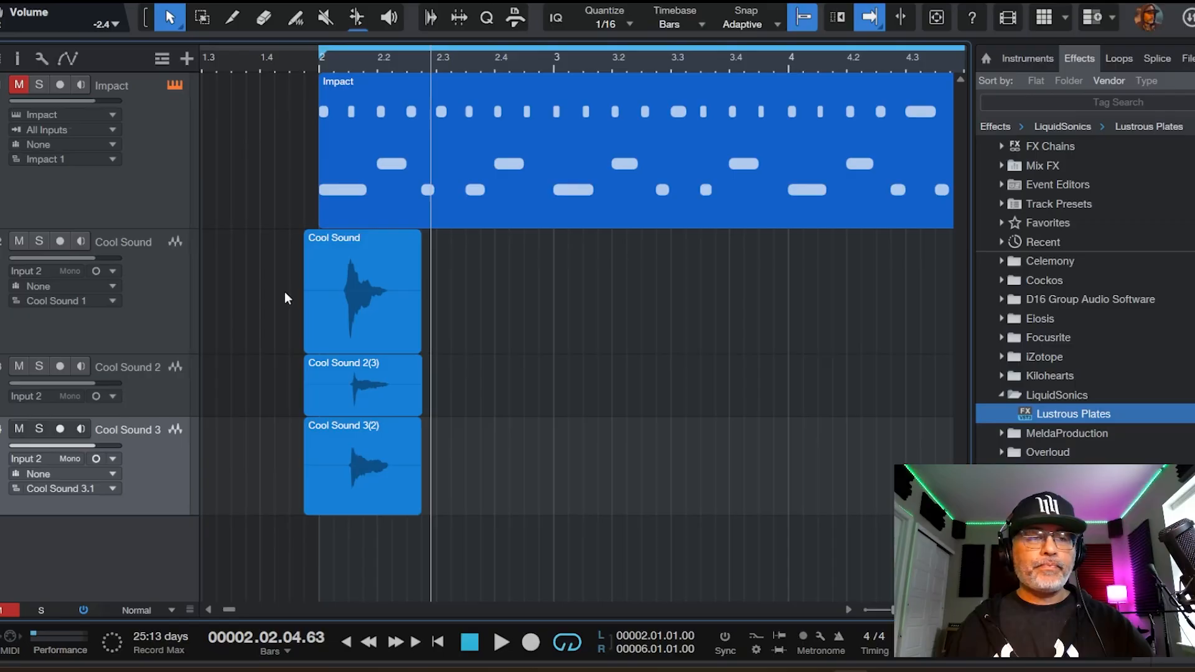
Step: Pan the Cool Sound channel to L53 and the Cool Sound 3 channel to R62 in the mixer
{"action": "left_click", "coordinate": [154, 314]}
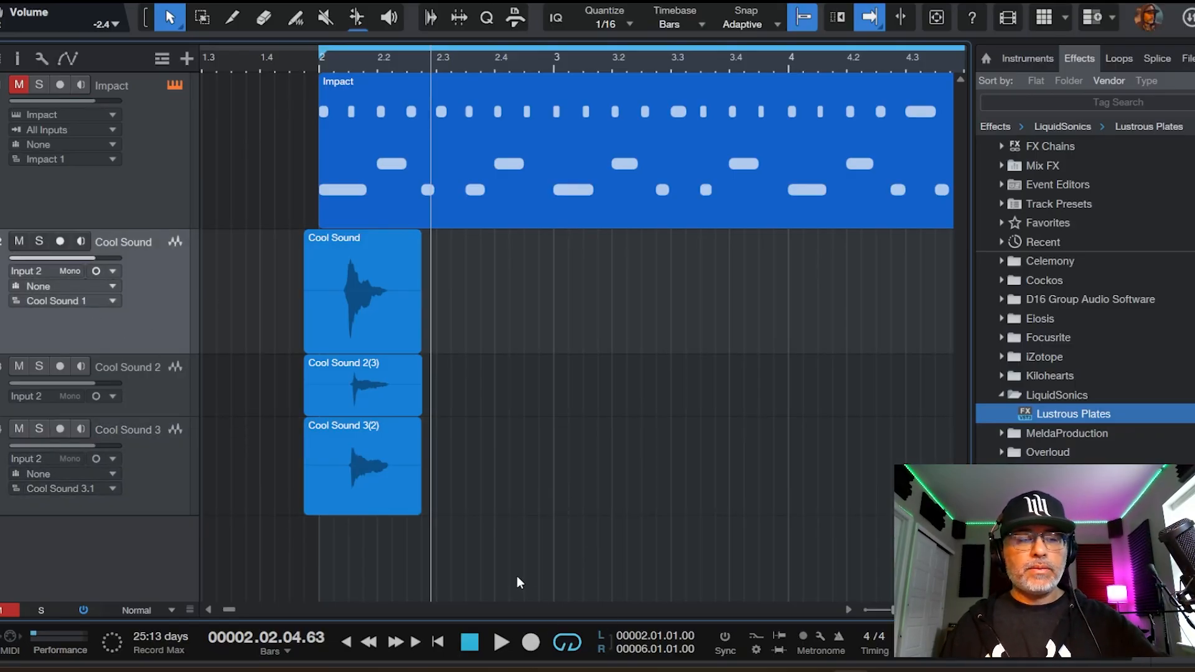
{"action": "key", "text": "F3"}
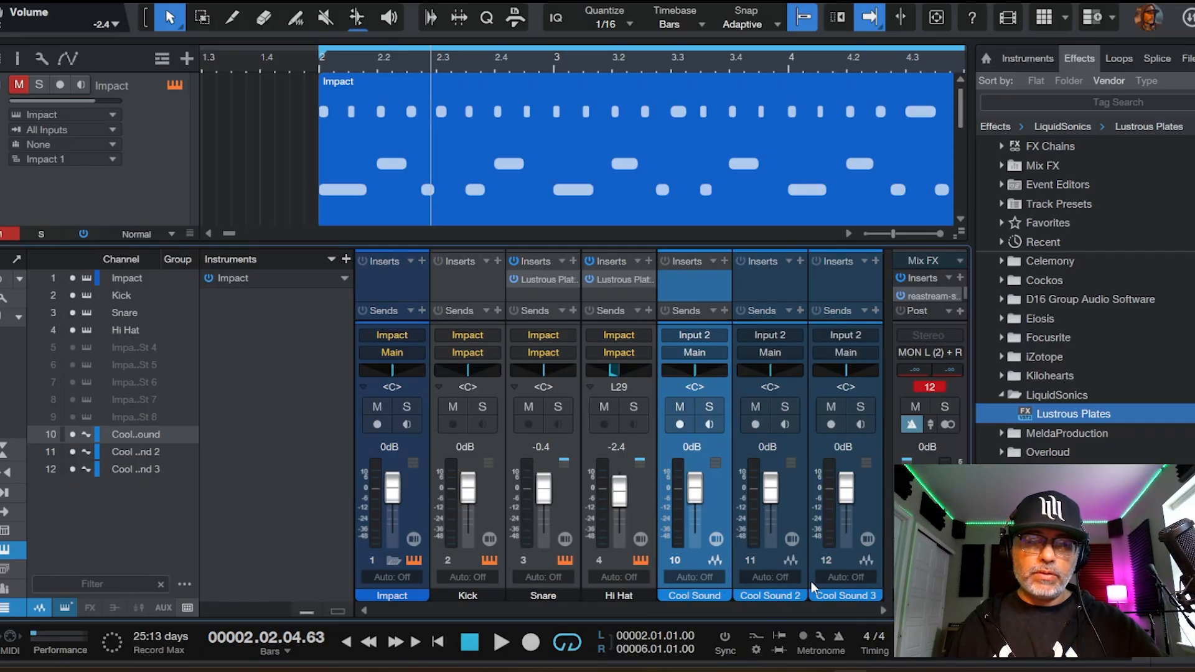
{"action": "left_click_drag", "start_coordinate": [693, 368], "coordinate": [677, 368]}
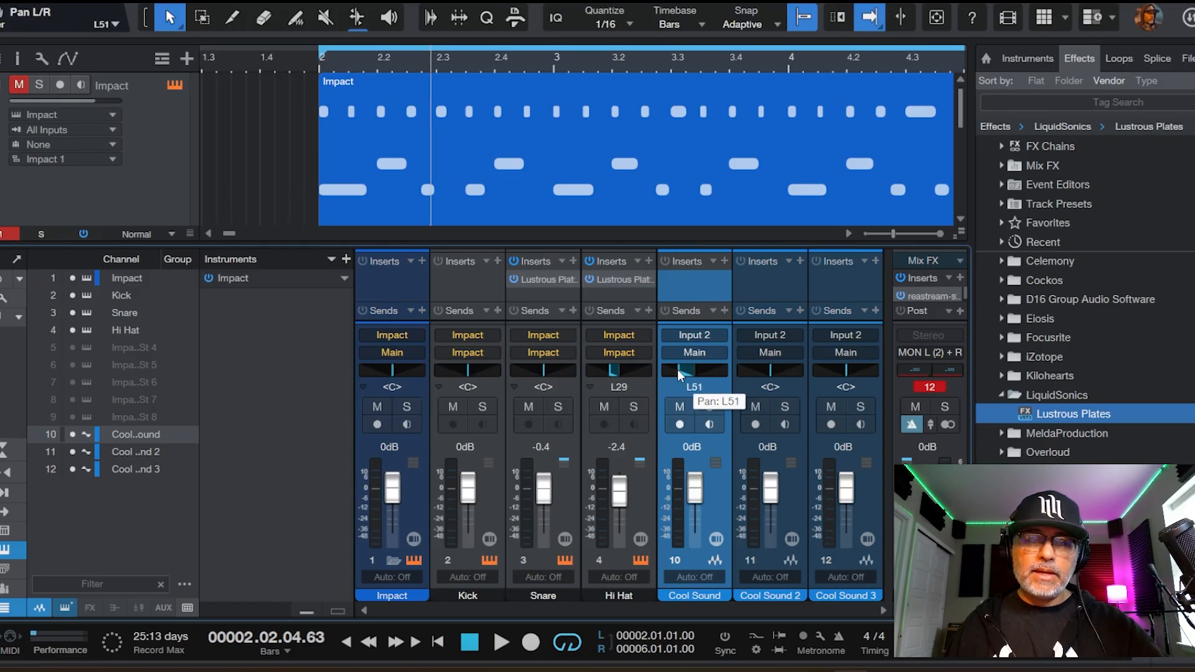
{"action": "left_click_drag", "start_coordinate": [849, 365], "coordinate": [865, 372]}
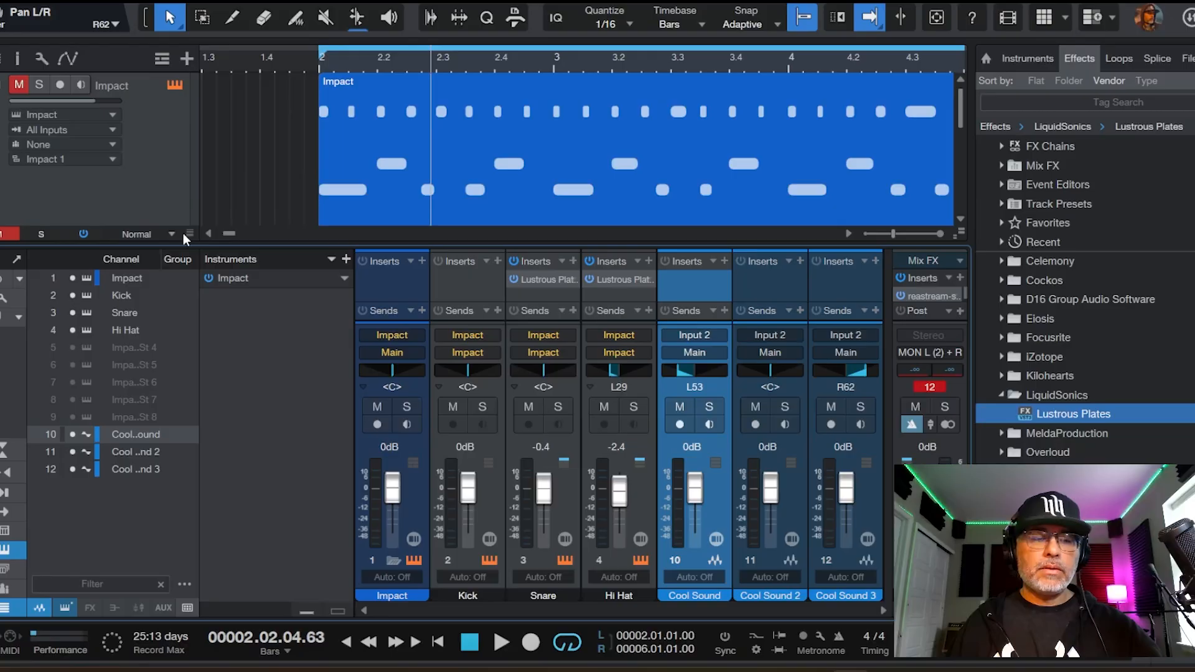
{"action": "key", "text": "F2"}
{"action": "key", "text": "F2"}
{"action": "key", "text": "F3"}
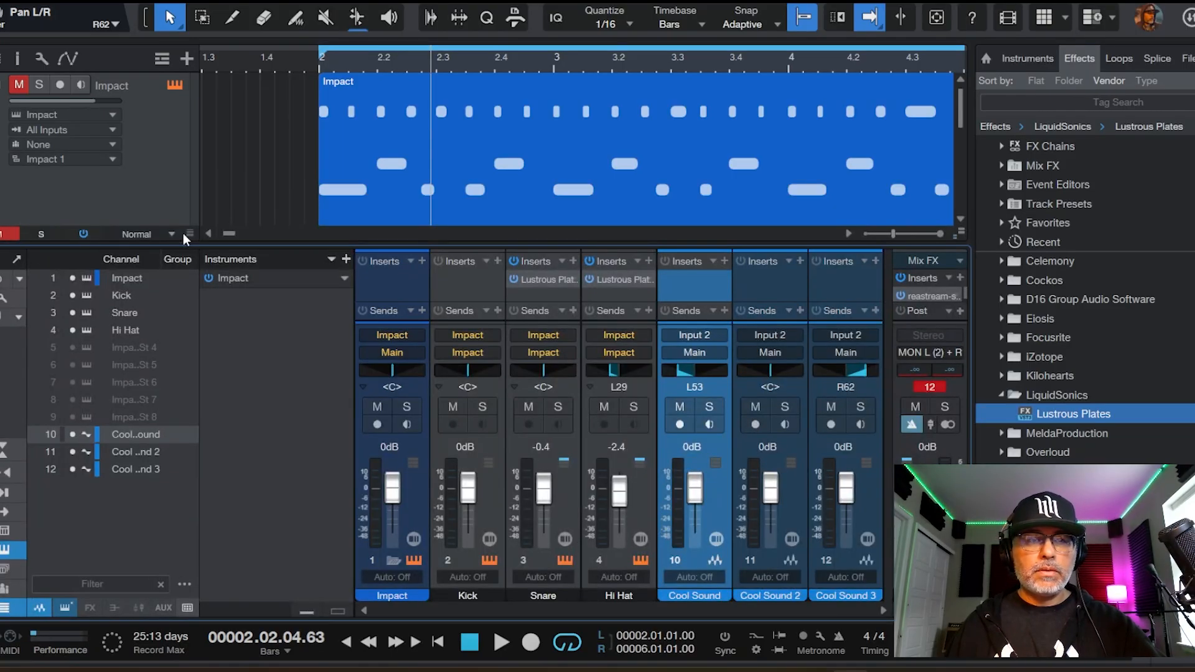
{"action": "key", "text": "F3"}
Step: Play back the three layered Cool Sound takes from just before bar 2
{"action": "left_click", "coordinate": [290, 55]}
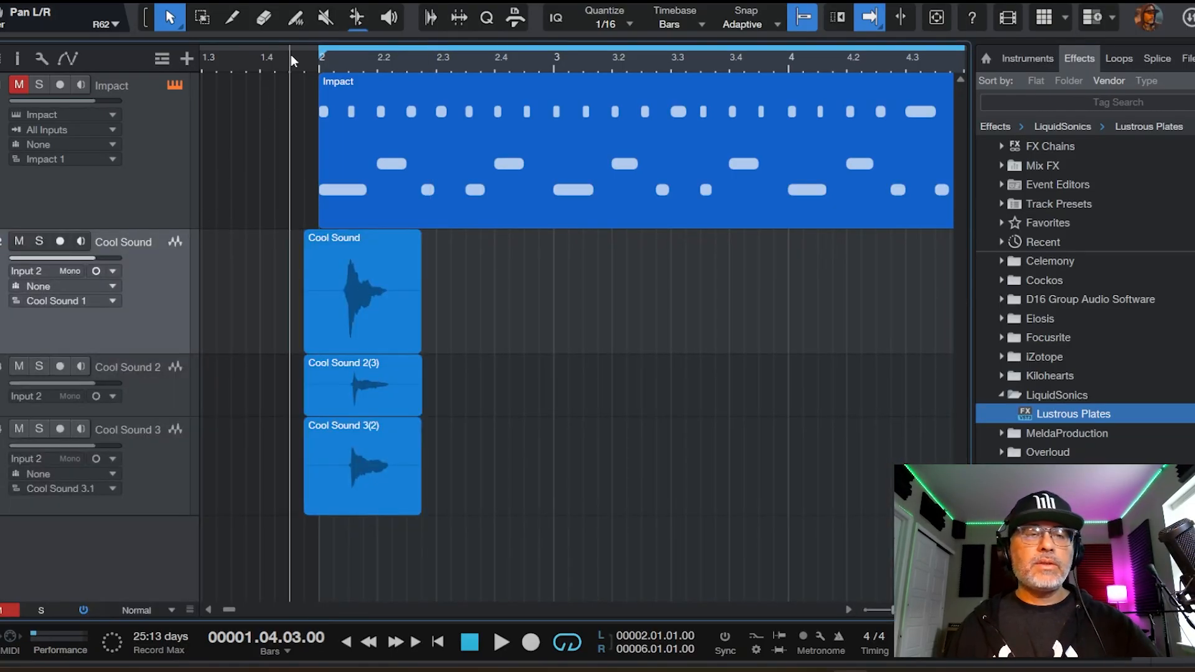
{"action": "key", "text": "space"}
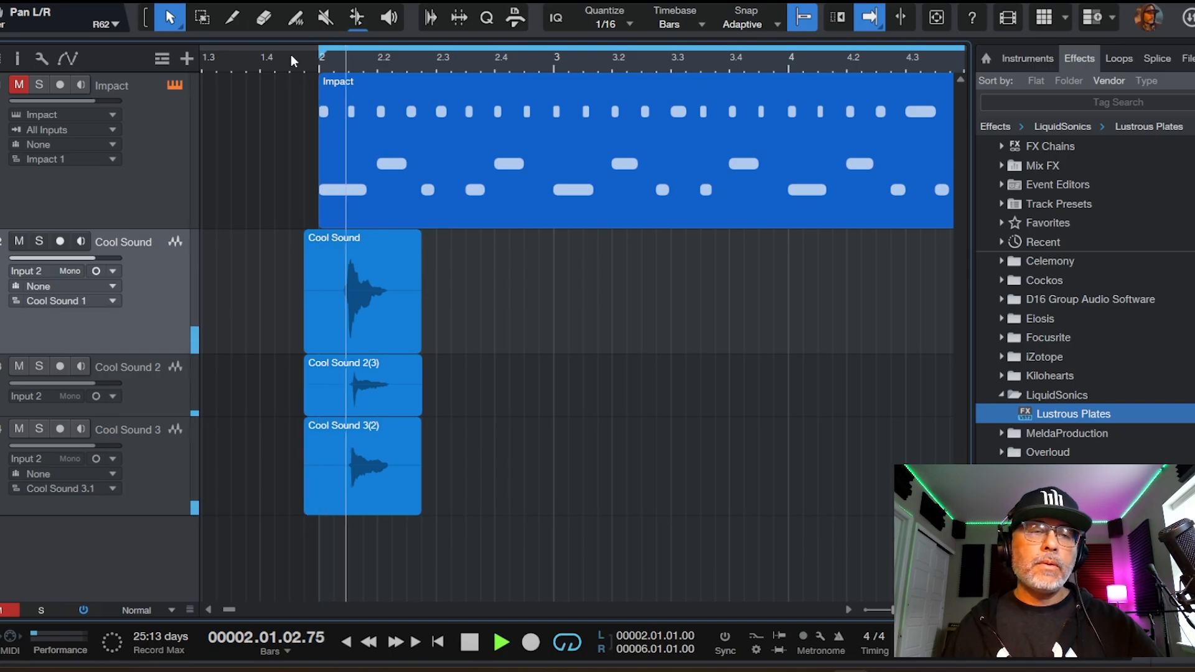
{"action": "key", "text": "space"}
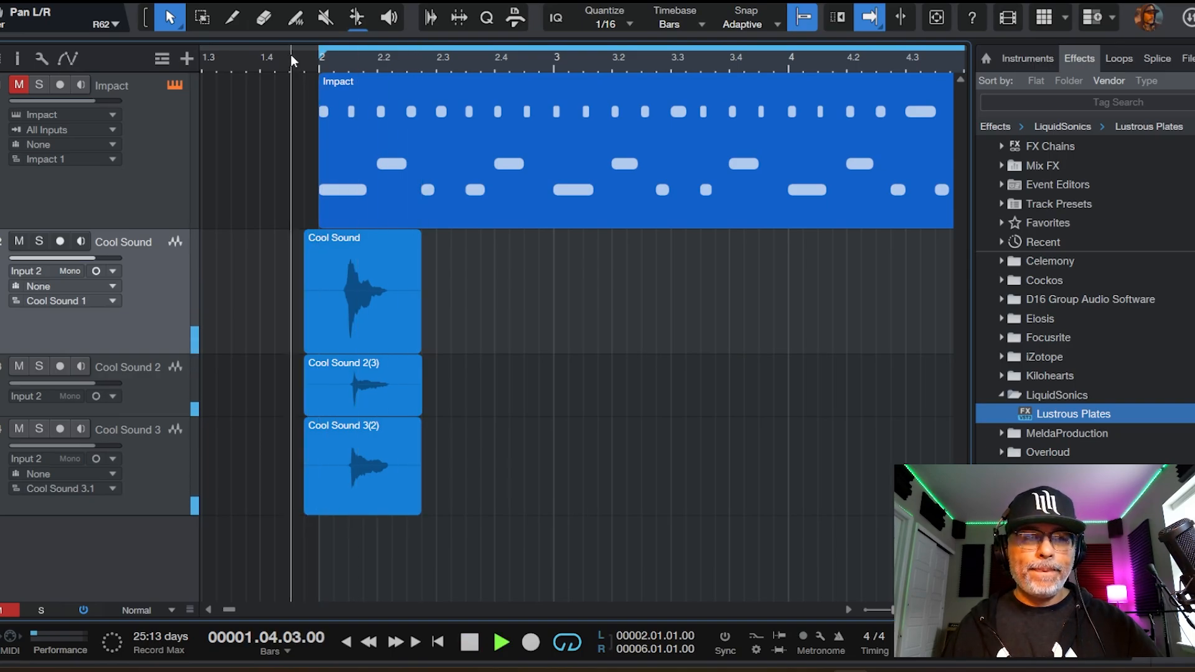
{"action": "key", "text": "space"}
Step: Align the Cool Sound 2 and Cool Sound 3 hits with the Cool Sound take with snapping off, and play back the result
{"action": "key", "text": "e"}
{"action": "key", "text": "e"}
{"action": "key", "text": "e"}
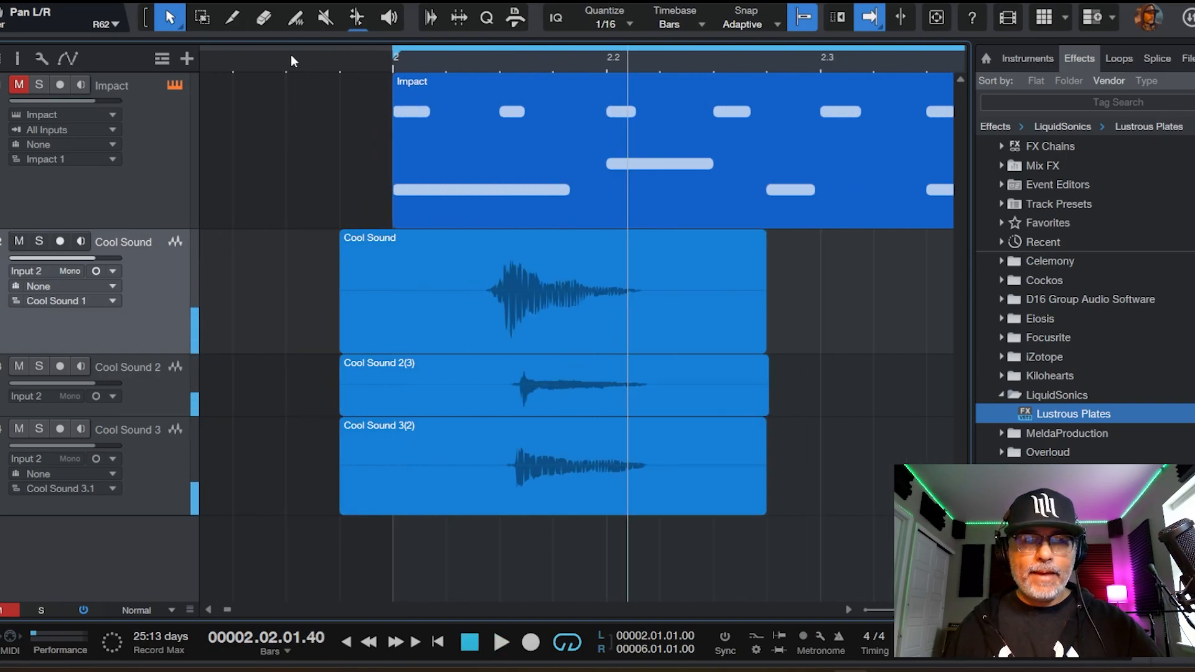
{"action": "left_click", "coordinate": [654, 398]}
{"action": "left_click_drag", "start_coordinate": [654, 398], "coordinate": [630, 398]}
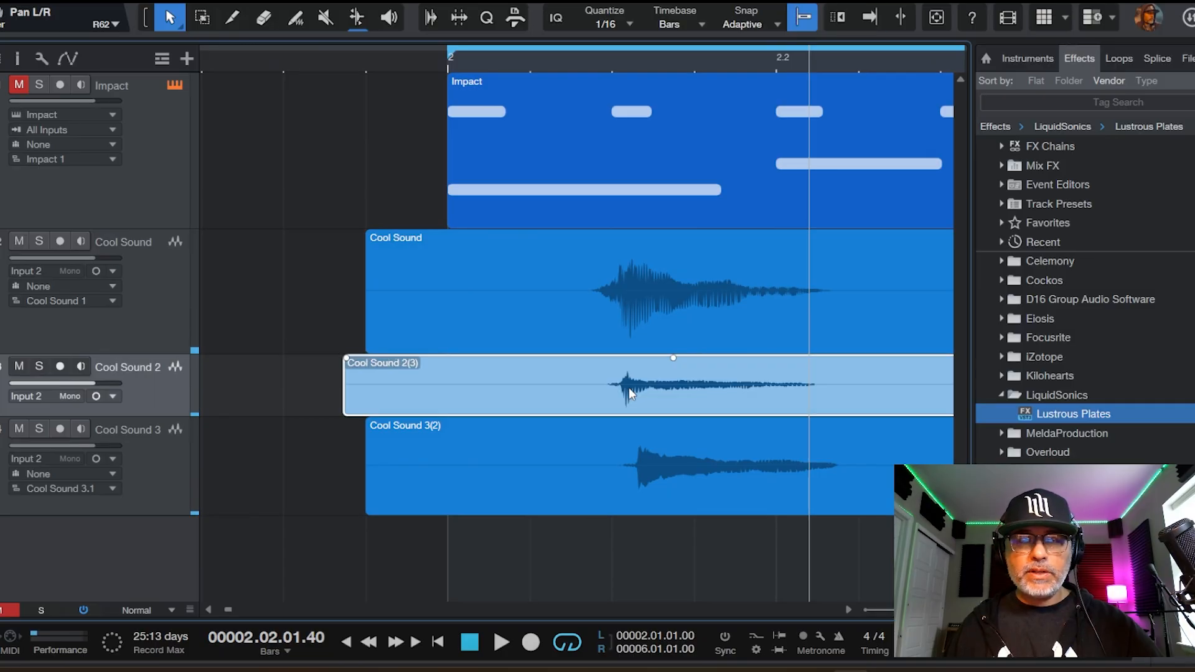
{"action": "left_click", "coordinate": [804, 21]}
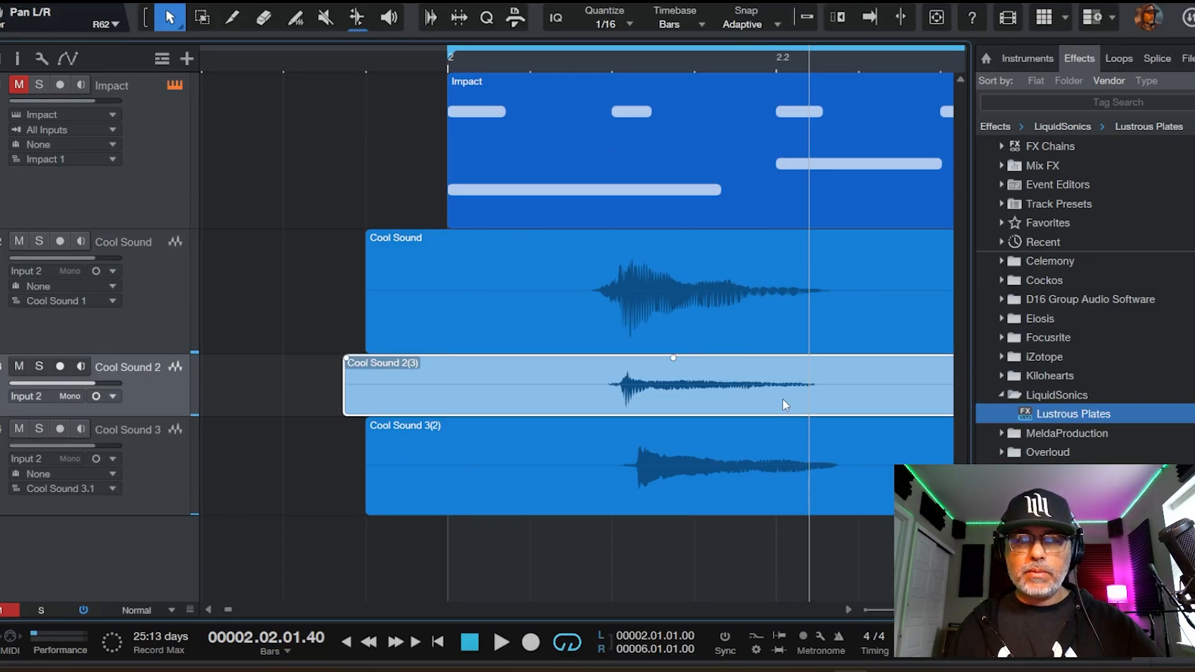
{"action": "left_click_drag", "start_coordinate": [734, 458], "coordinate": [725, 460]}
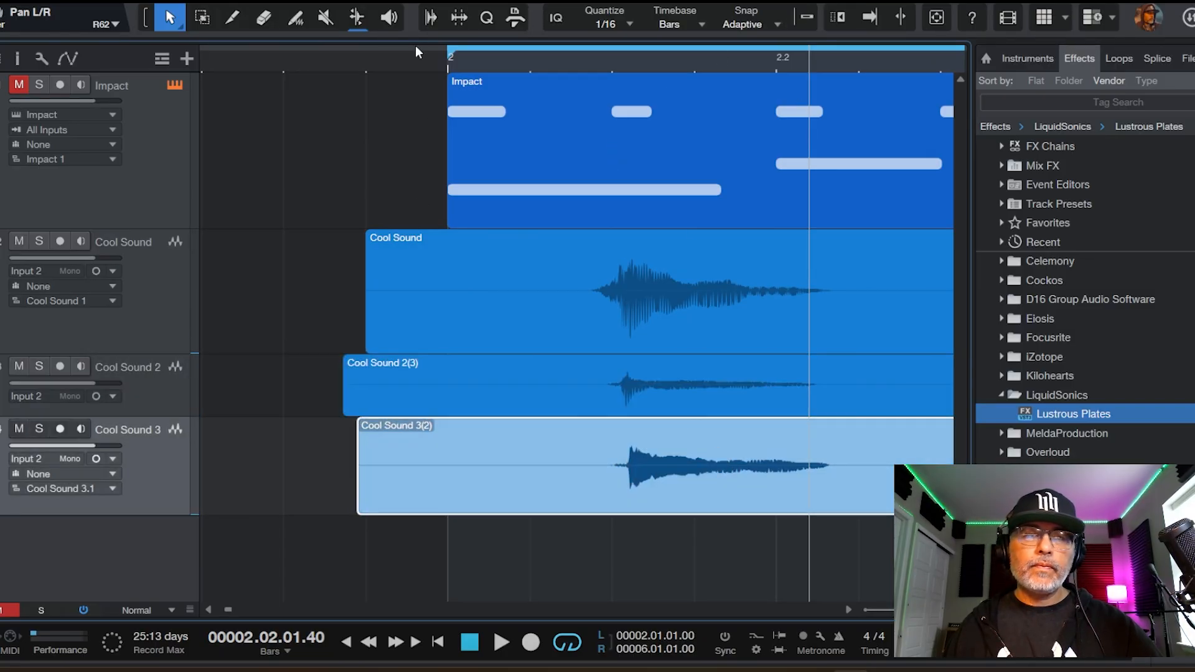
{"action": "key", "text": "space"}
{"action": "key", "text": "f"}
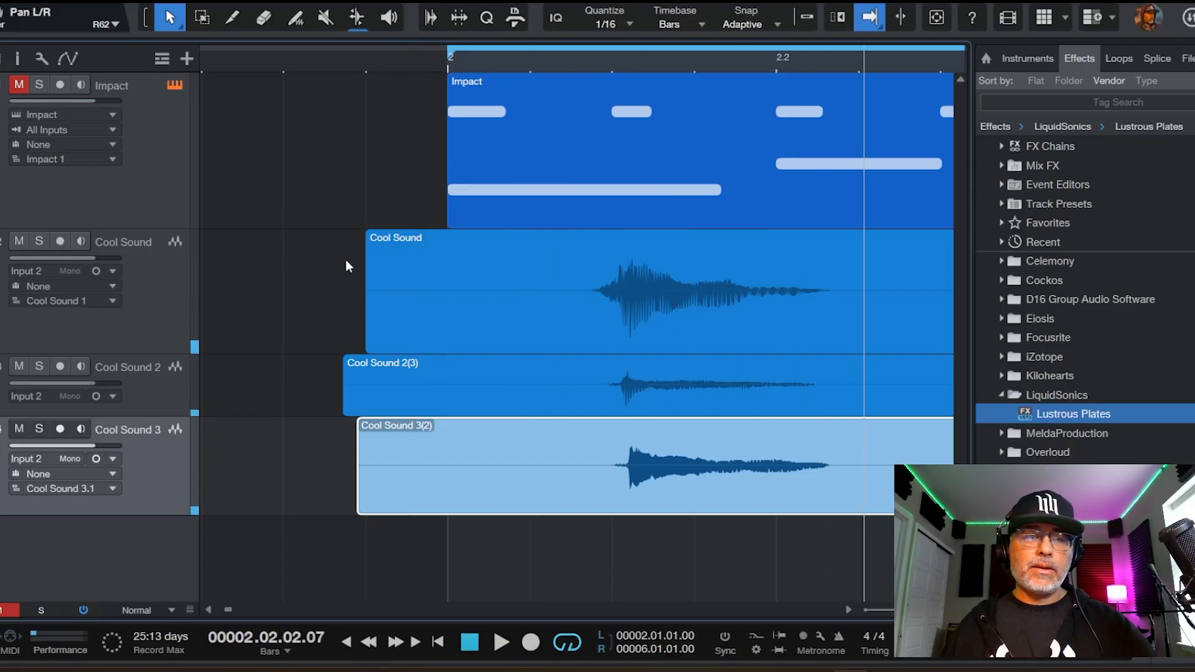
Step: Trim the starts of all three Cool Sound clips to the same point just before their hits
{"action": "left_click_drag", "start_coordinate": [342, 395], "coordinate": [544, 396]}
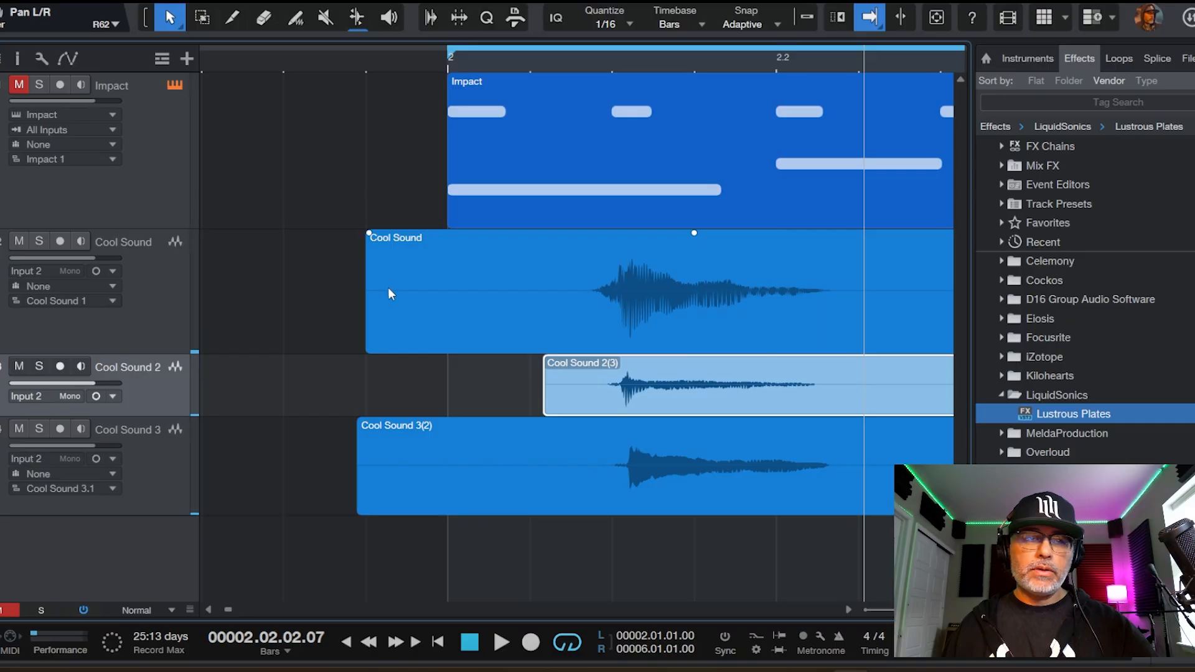
{"action": "left_click_drag", "start_coordinate": [367, 298], "coordinate": [545, 311]}
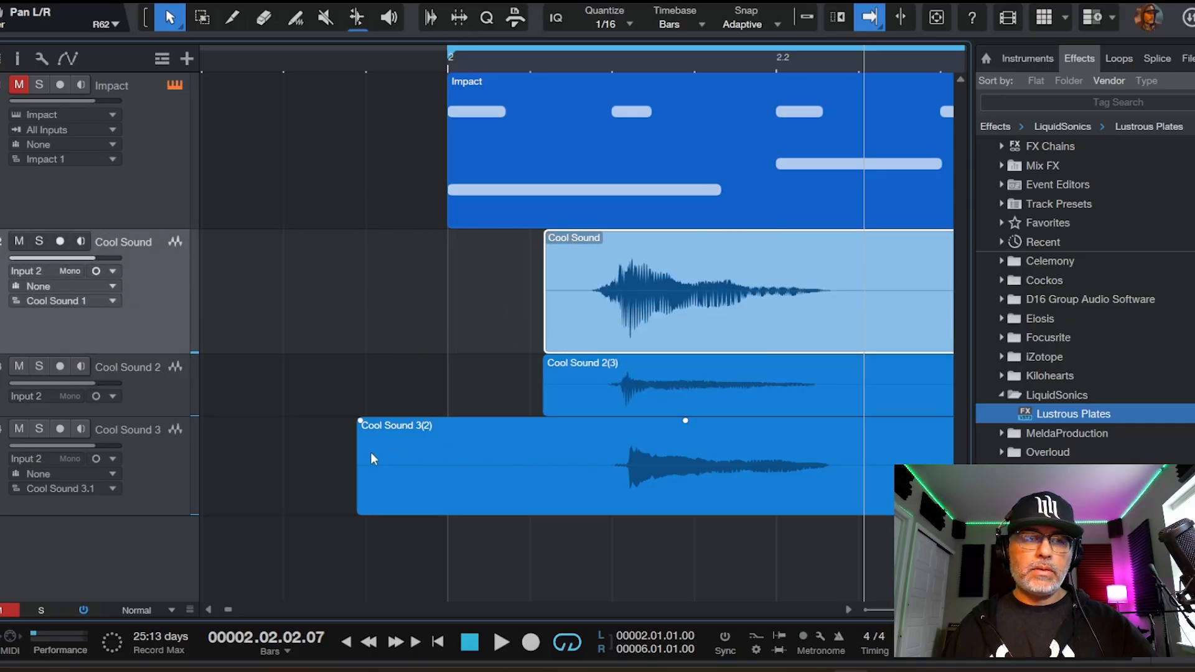
{"action": "left_click_drag", "start_coordinate": [358, 461], "coordinate": [543, 461]}
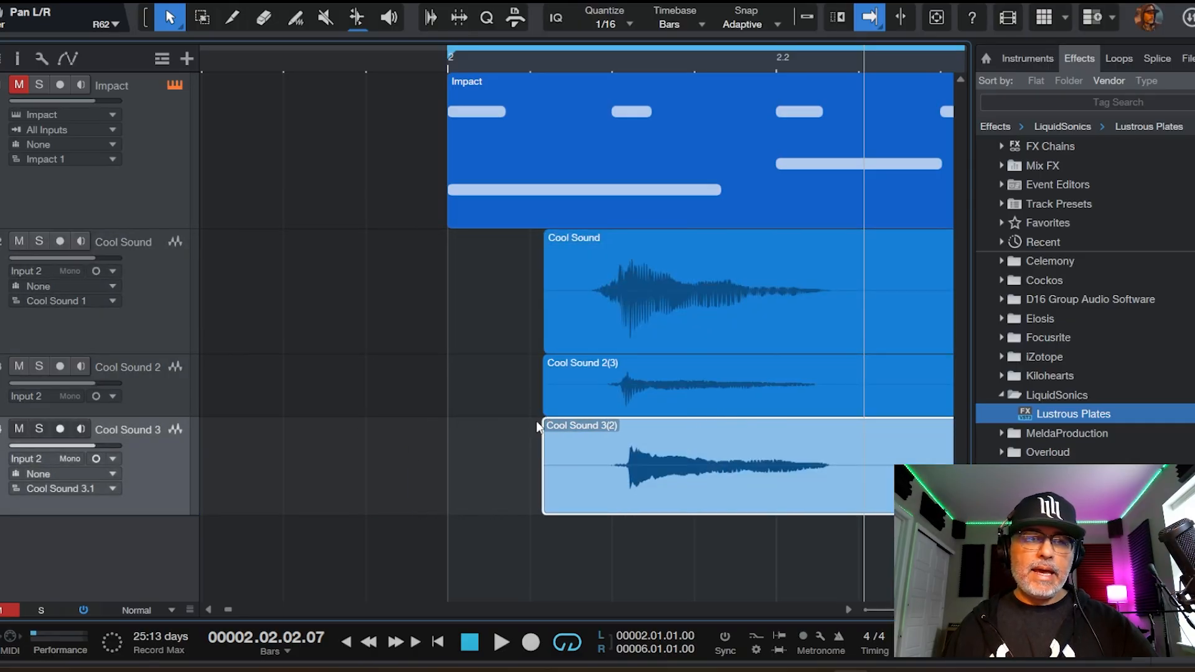
Step: Play back the trimmed and aligned Cool Sound layers from just before bar 2
{"action": "left_click", "coordinate": [435, 55]}
{"action": "key", "text": "space"}
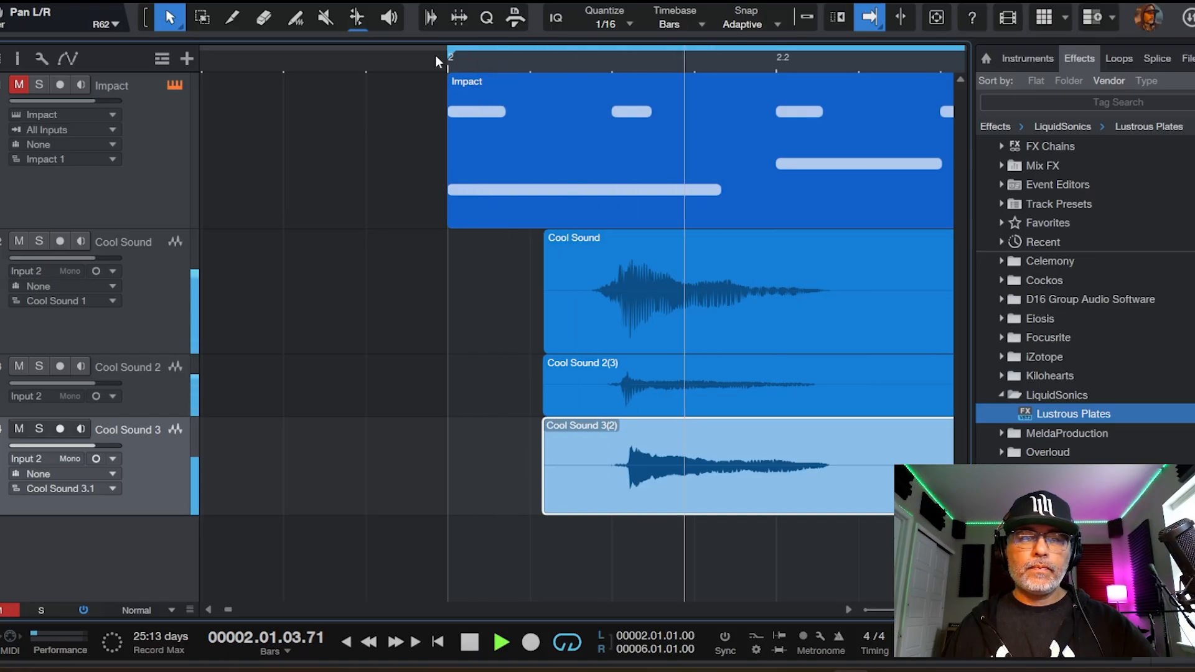
{"action": "key", "text": "space"}
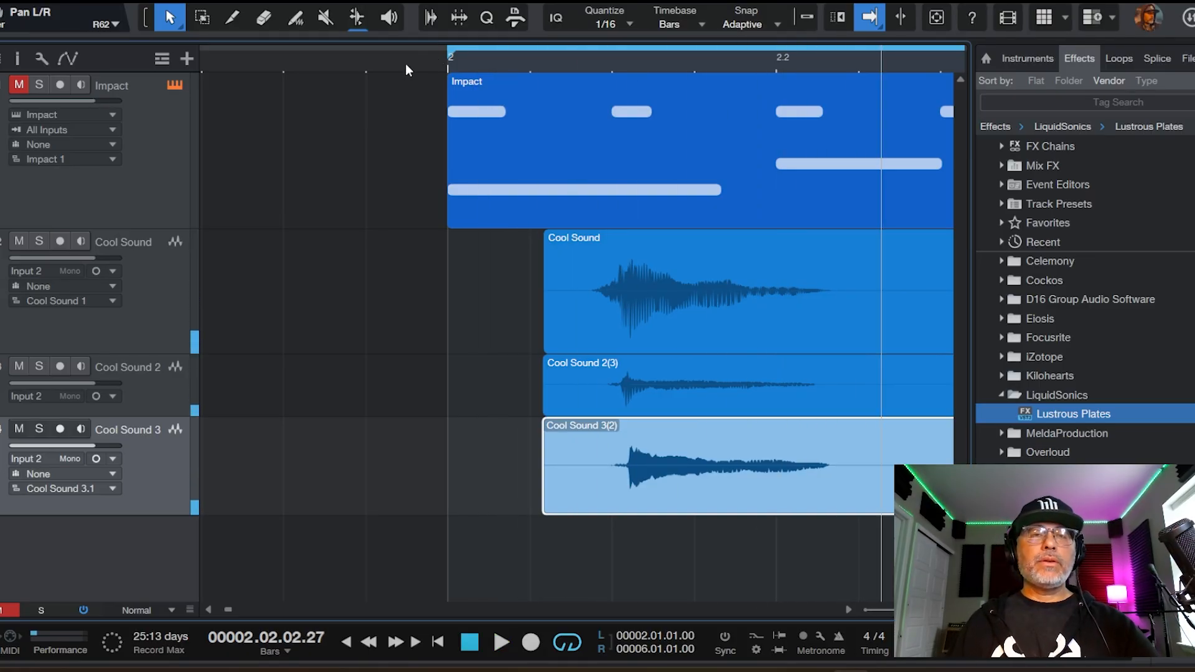
Step: Shorten the ends of the Cool Sound and Cool Sound 3 clips to match the end of Cool Sound 2
{"action": "scroll", "coordinate": [405, 69], "scroll_direction": "down", "scroll_amount": 2}
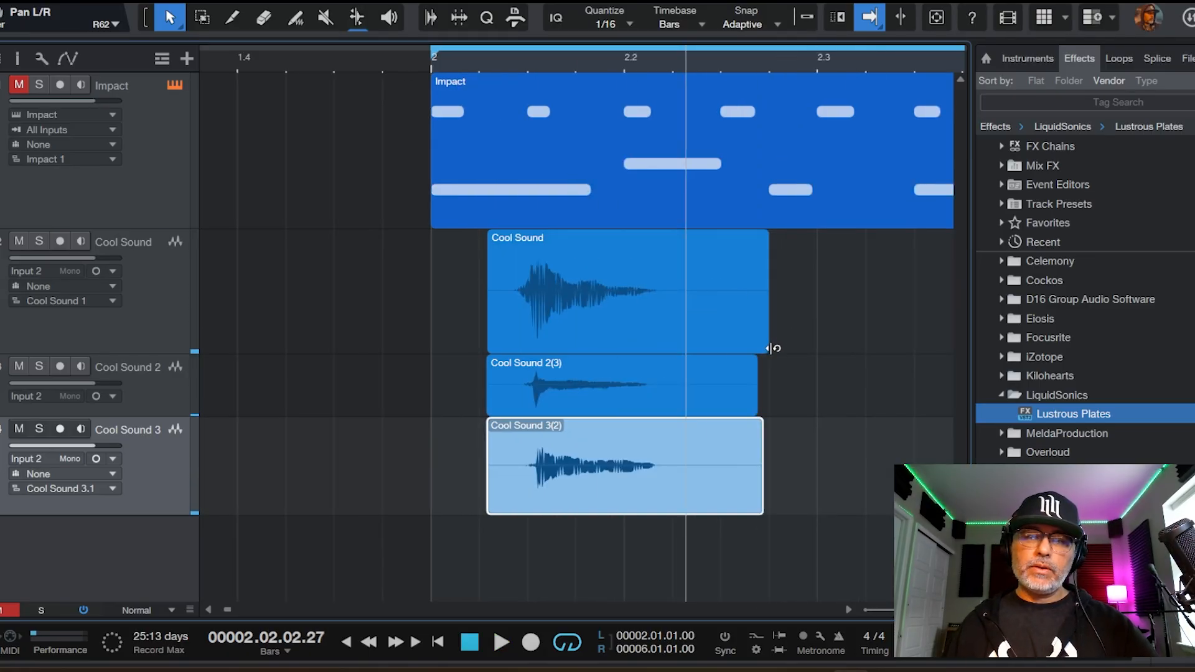
{"action": "left_click_drag", "start_coordinate": [772, 348], "coordinate": [756, 349]}
{"action": "left_click_drag", "start_coordinate": [764, 435], "coordinate": [759, 440]}
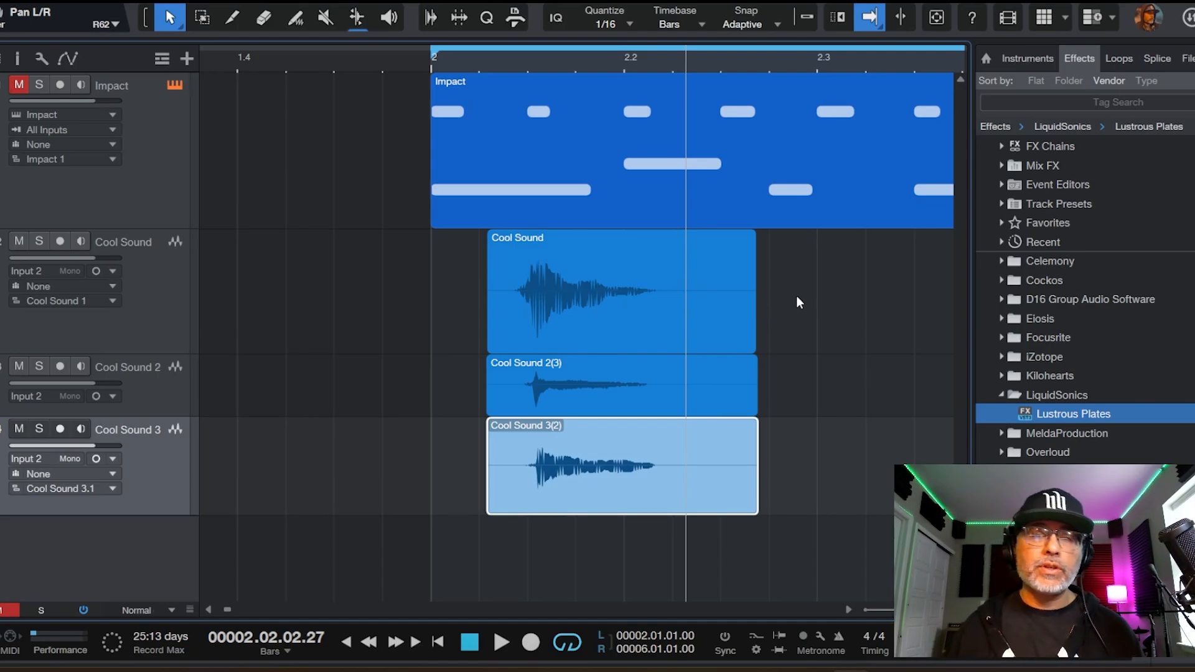
Step: Try to mix down the three Cool Sound clips with Mixdown Selection, deleting the exported file
{"action": "left_click_drag", "start_coordinate": [797, 296], "coordinate": [657, 468]}
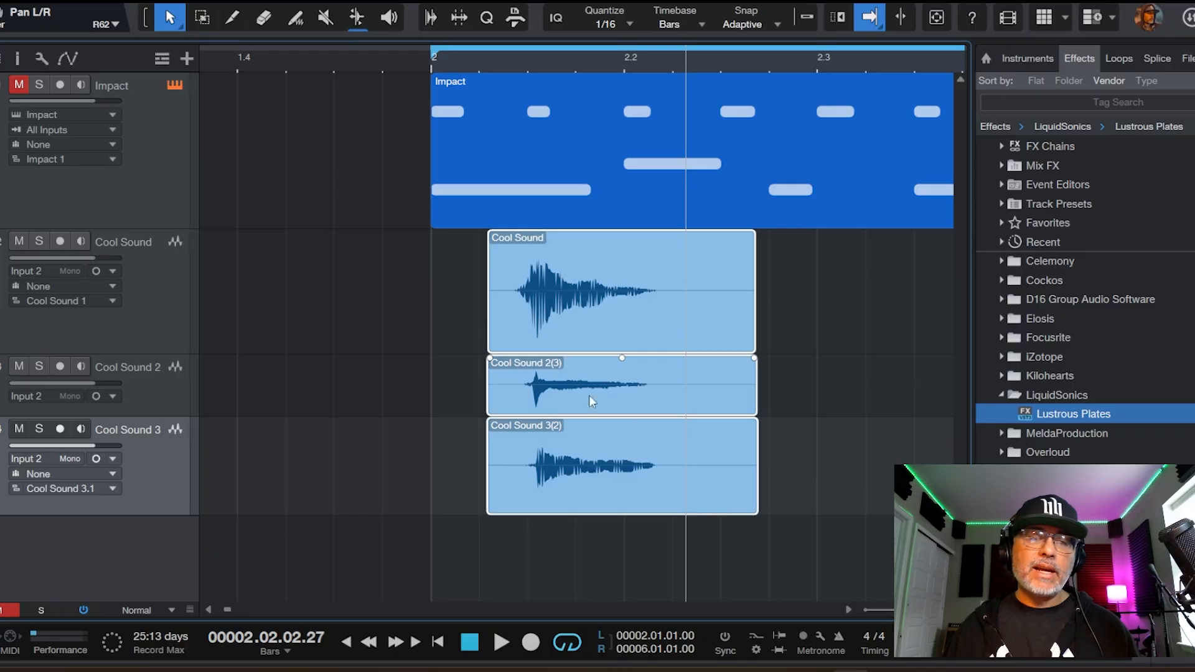
{"action": "right_click", "coordinate": [582, 305]}
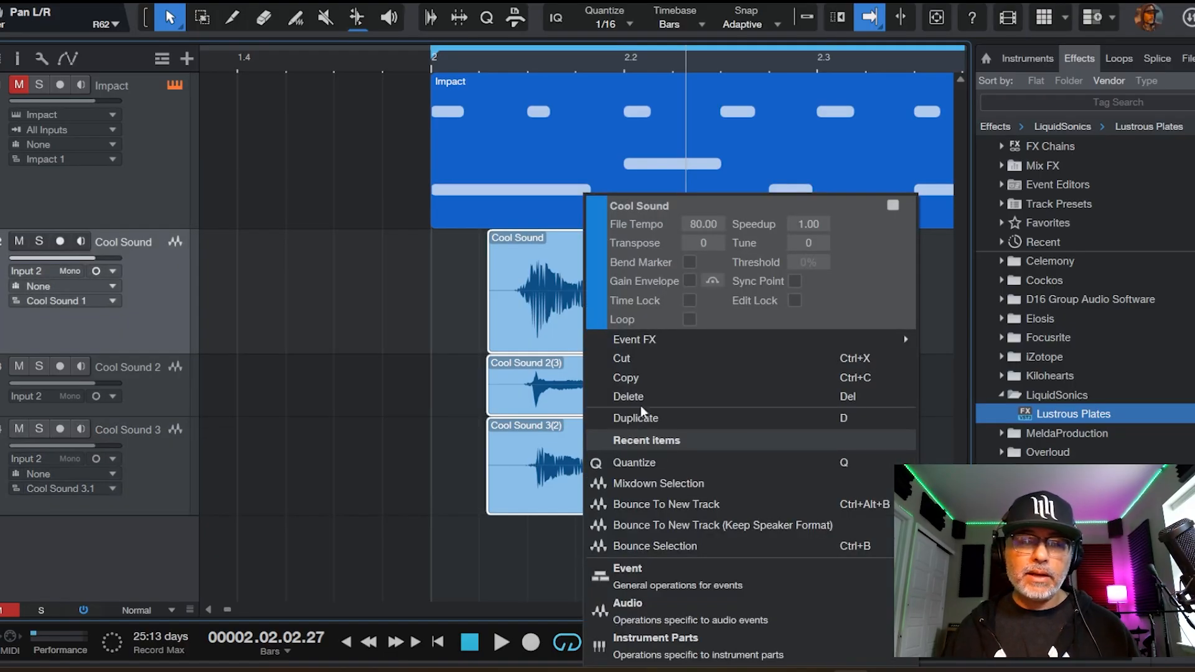
{"action": "left_click", "coordinate": [660, 485]}
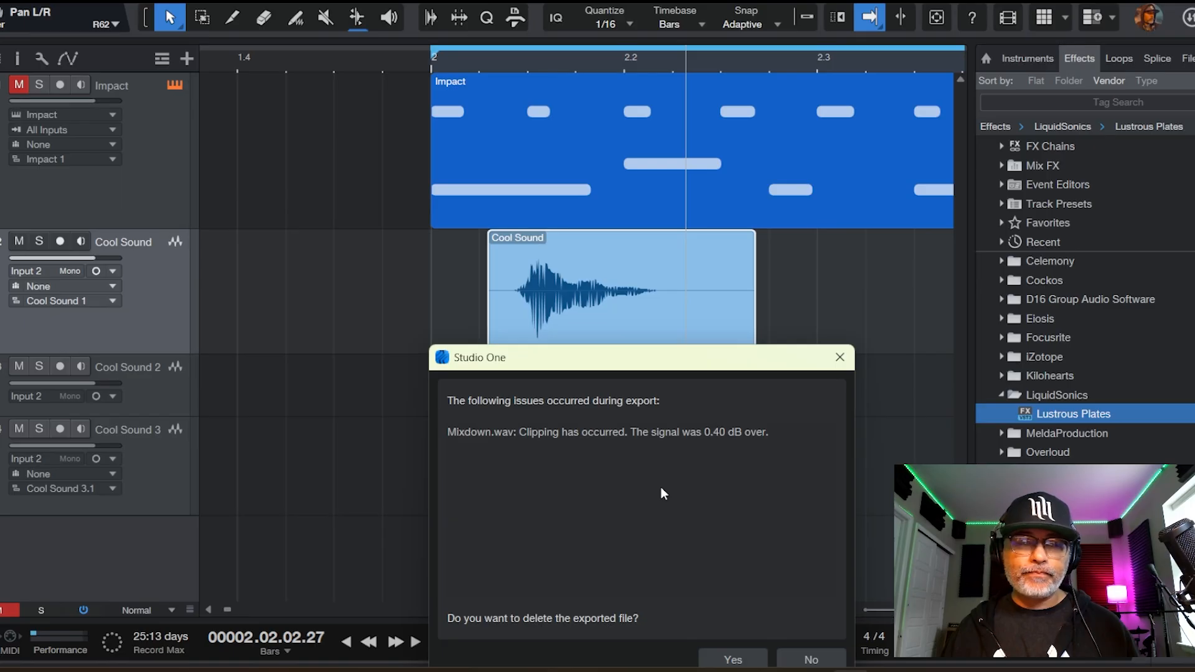
{"action": "left_click", "coordinate": [748, 652]}
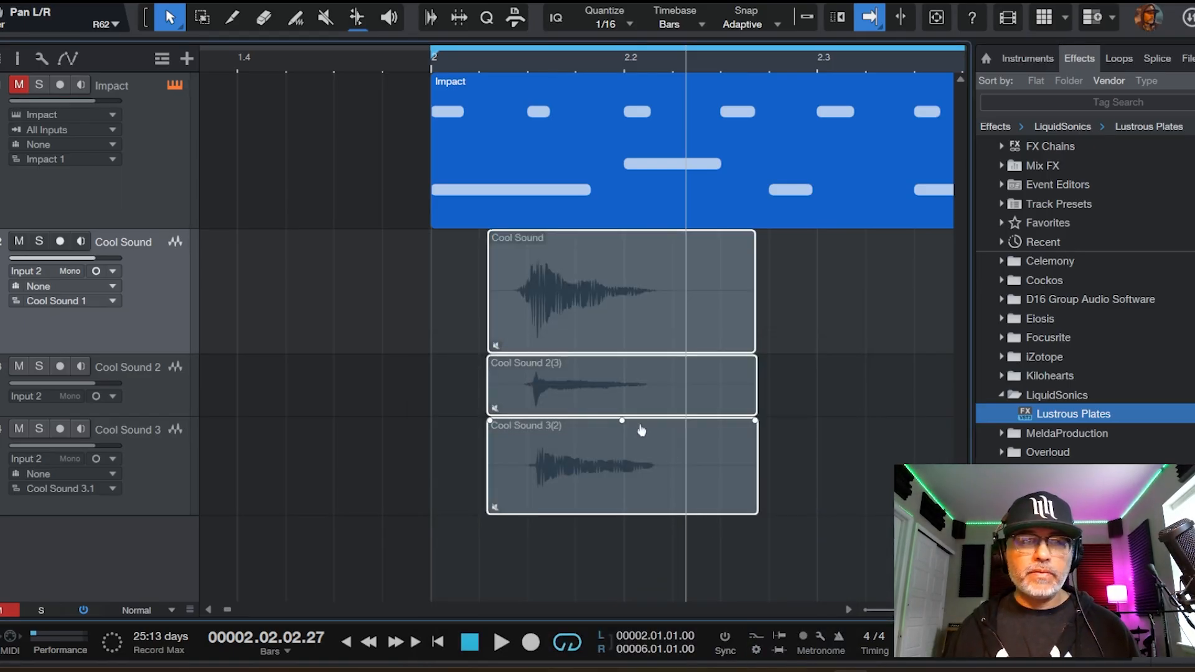
Step: Mix down all three Cool Sound clips to a new track with Mixdown Selection, keeping the exported file
{"action": "left_click", "coordinate": [835, 331]}
{"action": "left_click_drag", "start_coordinate": [809, 330], "coordinate": [622, 435]}
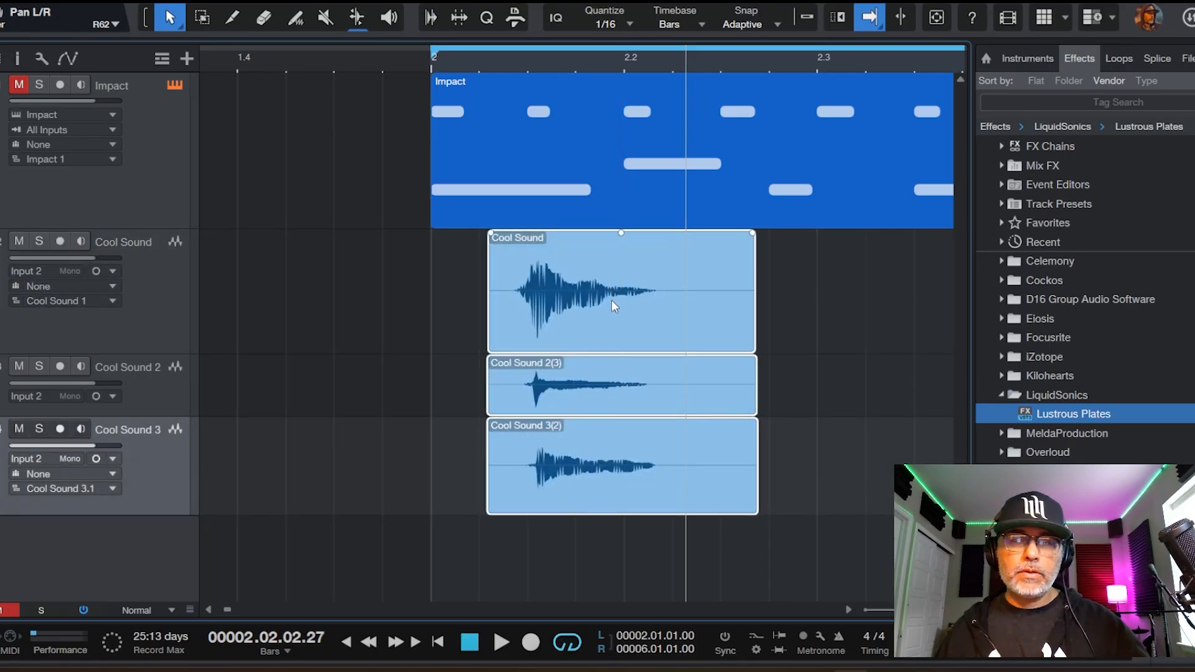
{"action": "right_click", "coordinate": [588, 286]}
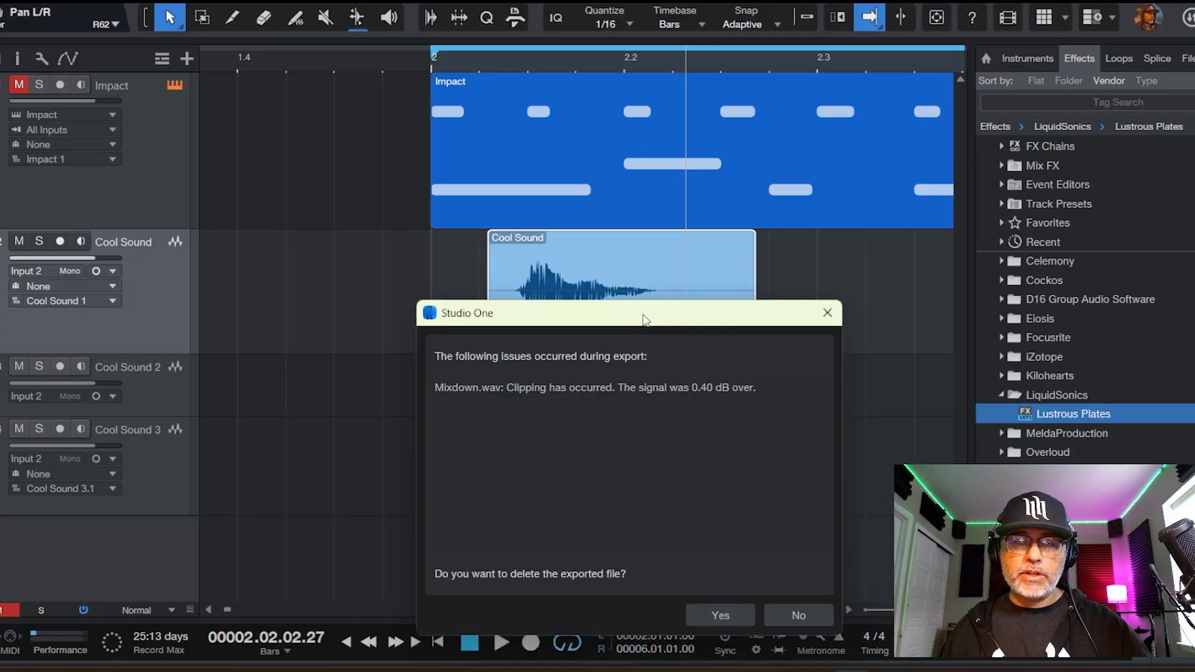
{"action": "left_click", "coordinate": [772, 478]}
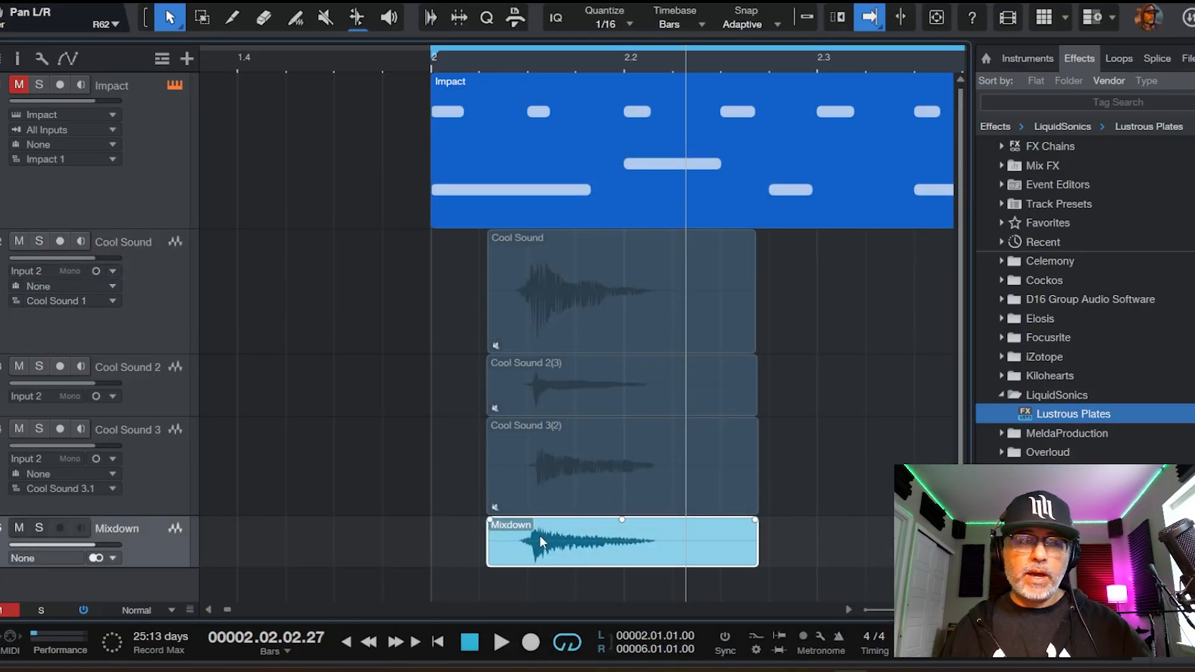
Step: Solo the Mixdown track and play it from the start of its clip
{"action": "left_click", "coordinate": [39, 528]}
{"action": "left_click", "coordinate": [485, 58]}
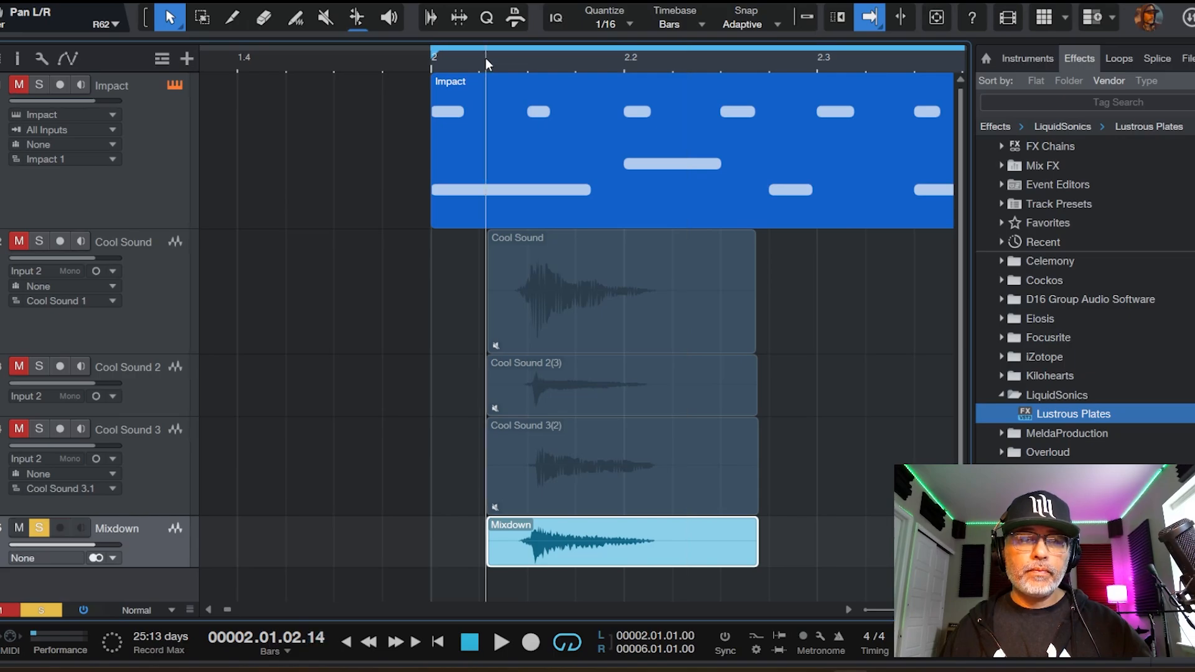
Step: Remove the Cool Sound, Cool Sound 2 and Cool Sound 3 tracks together
{"action": "left_click", "coordinate": [137, 308]}
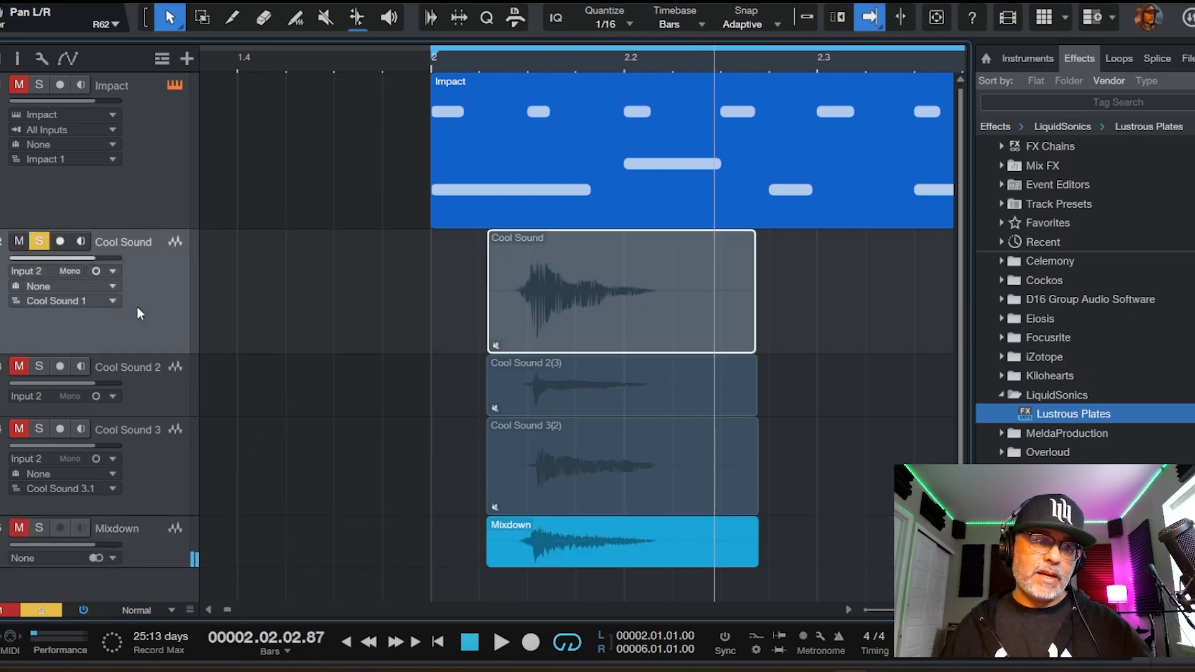
{"action": "left_click", "coordinate": [167, 488]}
{"action": "right_click", "coordinate": [166, 488]}
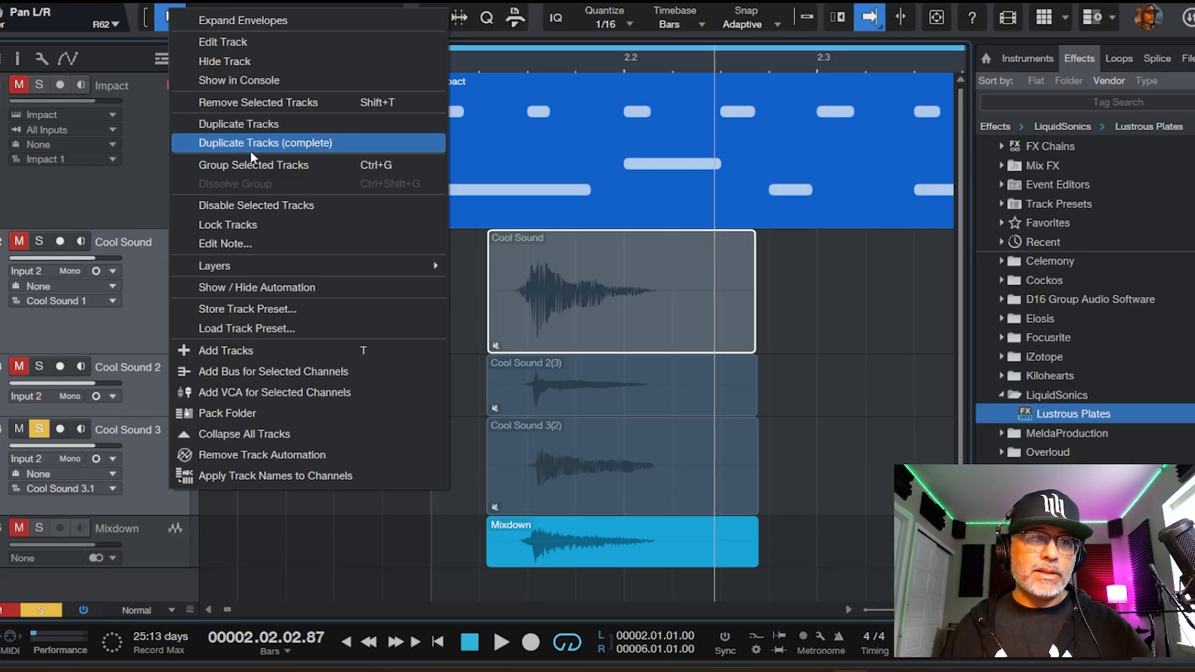
{"action": "left_click", "coordinate": [253, 109]}
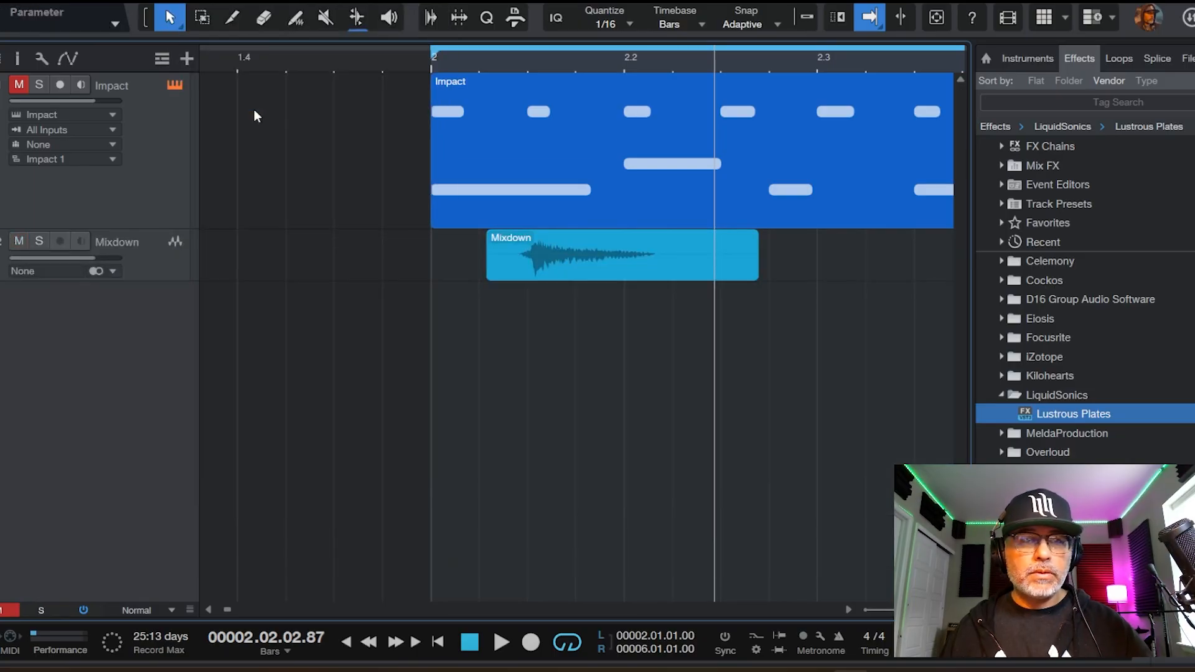
Step: Load the Mixdown clip onto Impact's E1 pad in place of Kick Brain, enlarging the arrangement tracks first
{"action": "left_click", "coordinate": [397, 57]}
{"action": "left_click", "coordinate": [521, 267]}
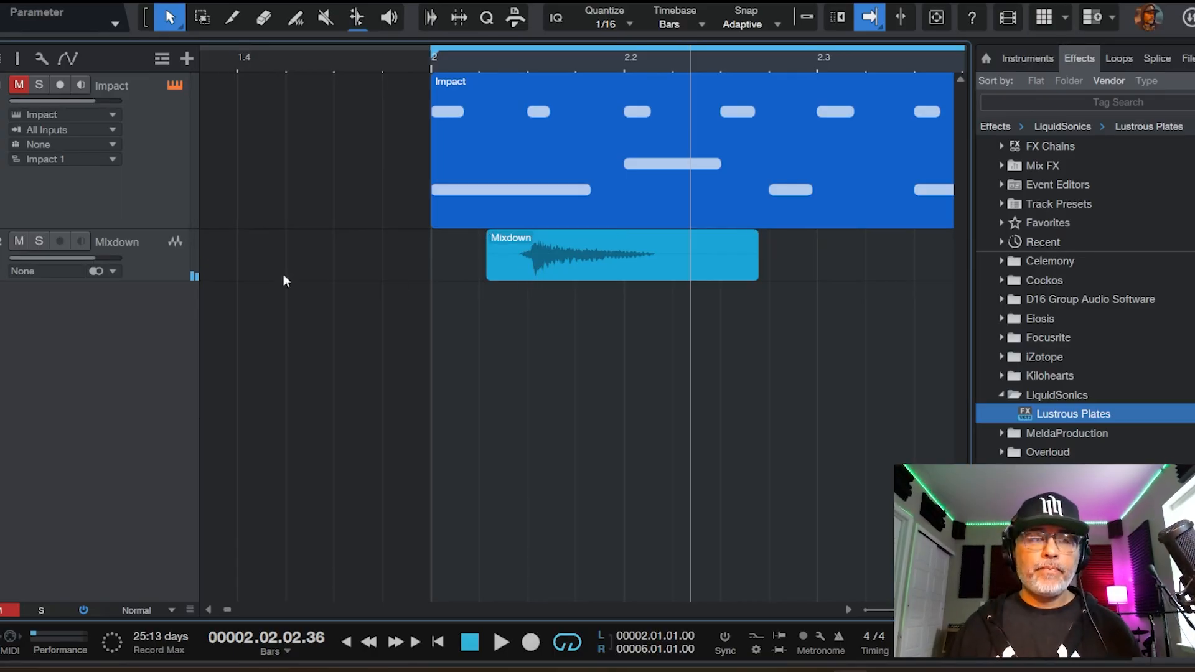
{"action": "left_click_drag", "start_coordinate": [167, 277], "coordinate": [151, 423]}
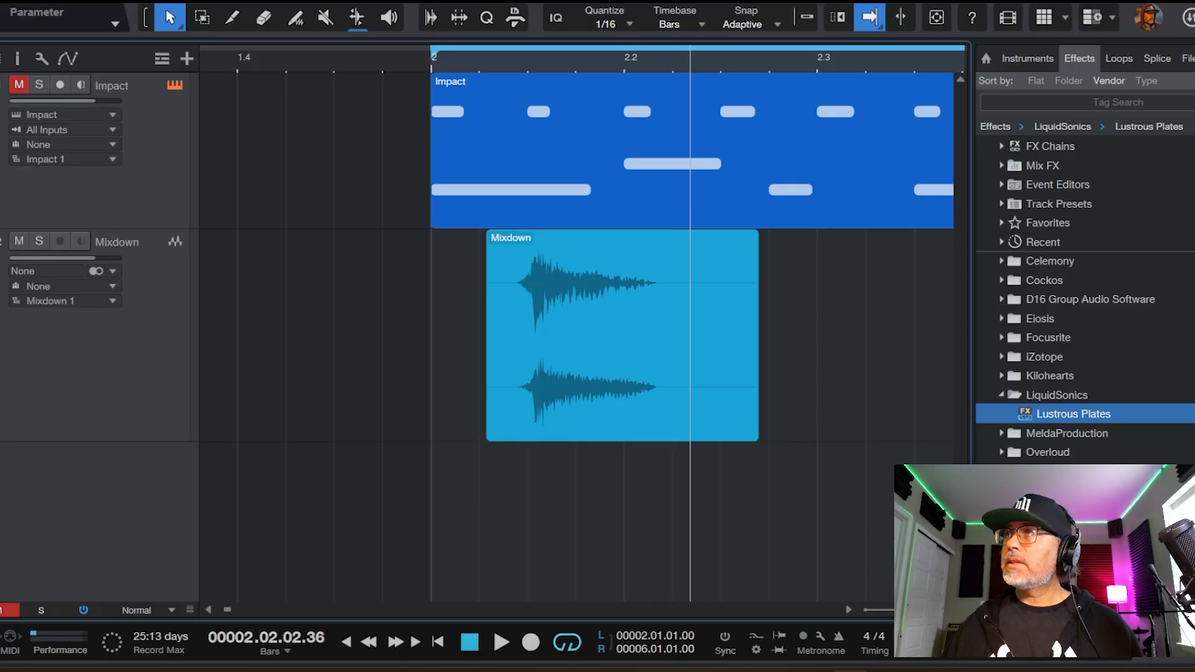
{"action": "left_click_drag", "start_coordinate": [436, 0], "coordinate": [917, 0]}
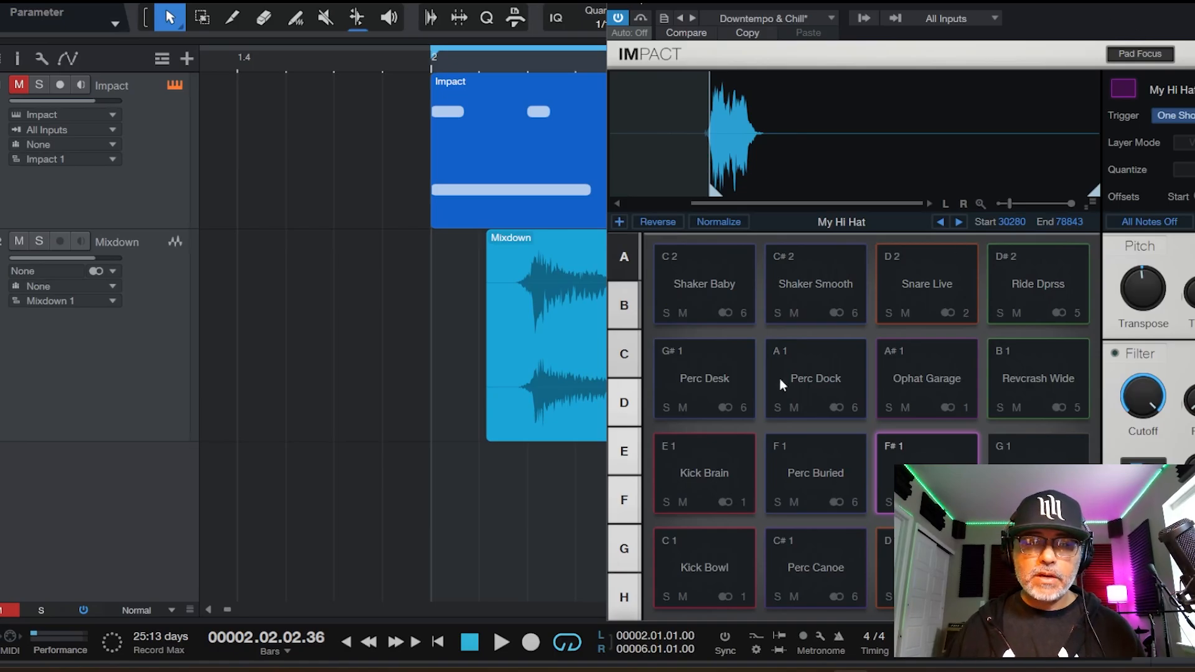
{"action": "left_click_drag", "start_coordinate": [570, 372], "coordinate": [688, 476]}
Step: Route the Mixdown pad's output to Stereo 4 (Impact St 4)
{"action": "left_click", "coordinate": [747, 499]}
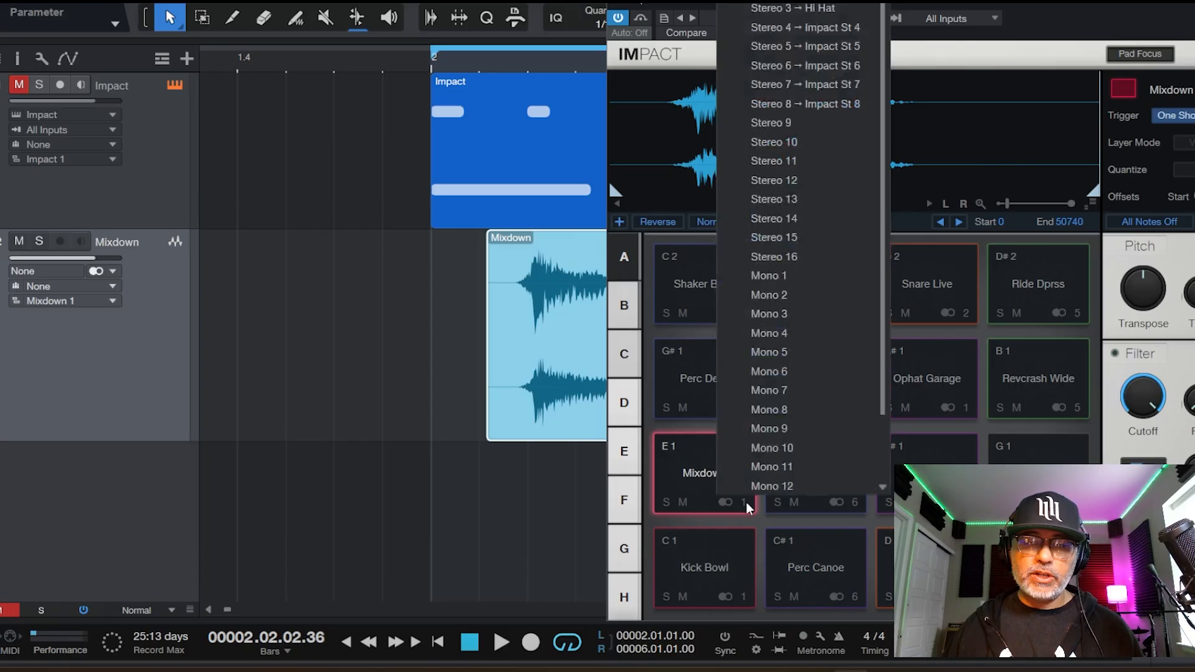
{"action": "left_click", "coordinate": [789, 28]}
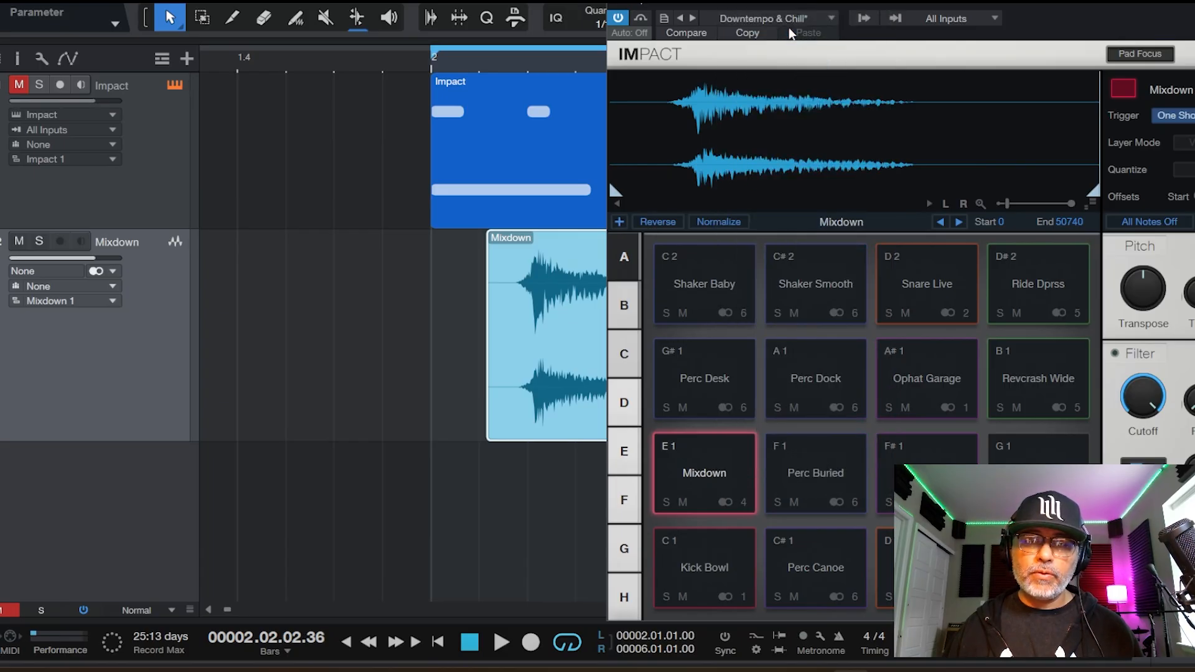
{"action": "left_click_drag", "start_coordinate": [951, 0], "coordinate": [719, 23]}
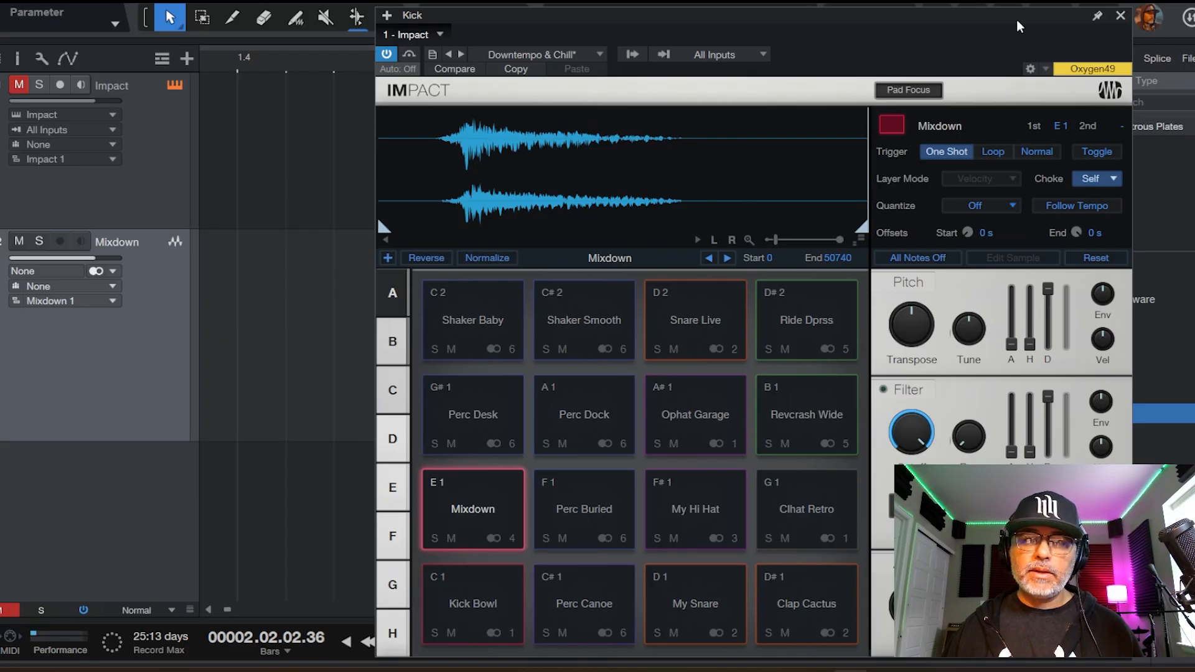
{"action": "left_click_drag", "start_coordinate": [938, 17], "coordinate": [1067, 0]}
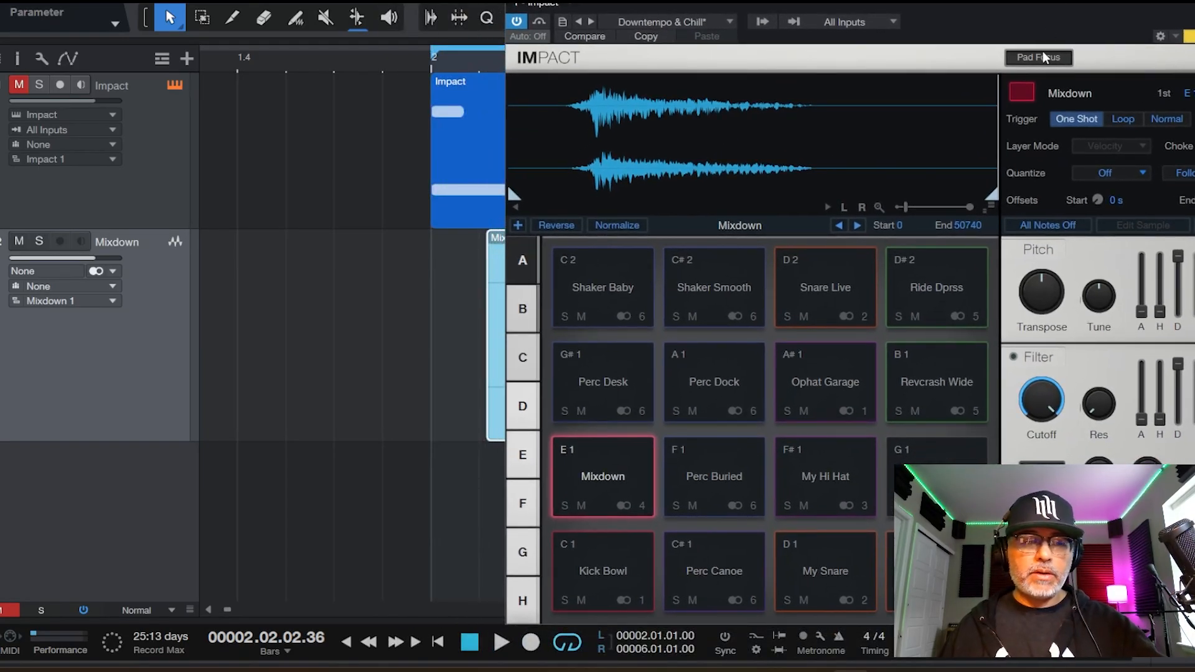
Step: Show the hidden Impact St 4 channel in the mixer and rename it Cool Sound
{"action": "key", "text": "F3"}
{"action": "left_click_drag", "start_coordinate": [1021, 2], "coordinate": [1194, 0]}
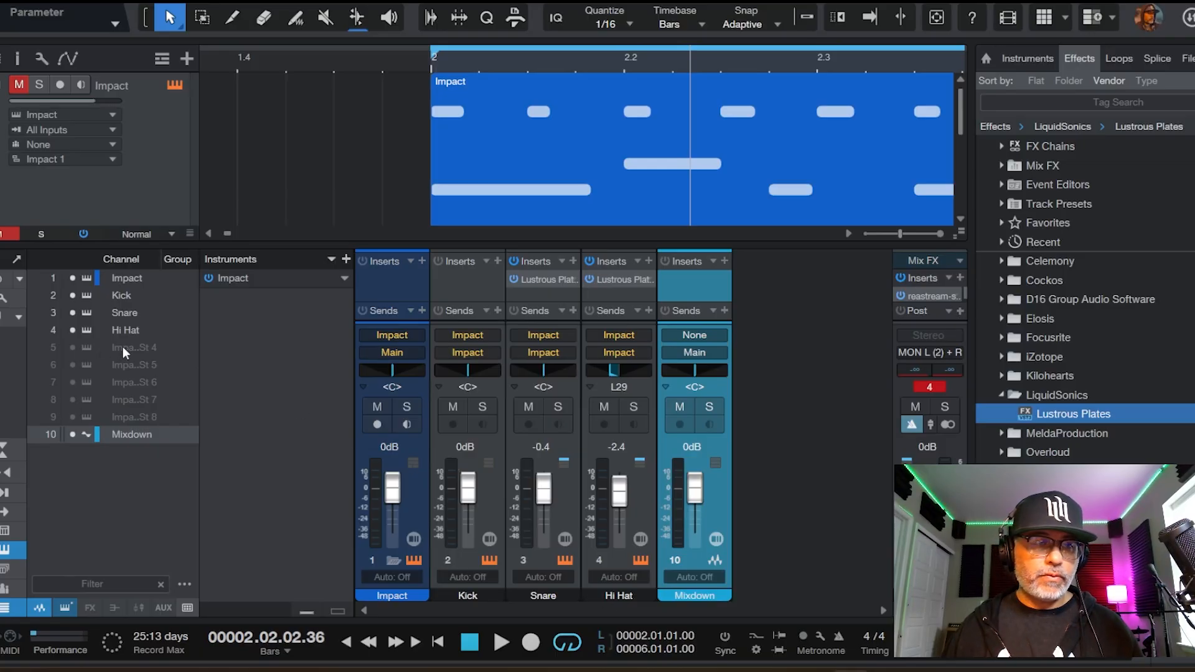
{"action": "left_click", "coordinate": [73, 348]}
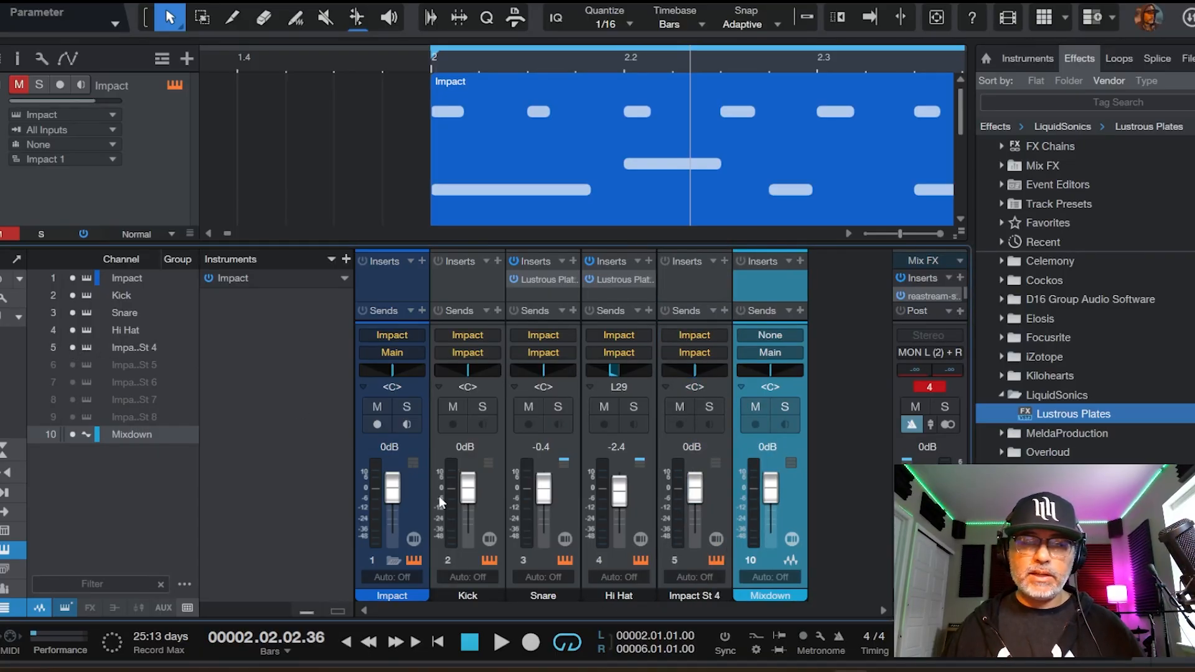
{"action": "double_click", "coordinate": [690, 595]}
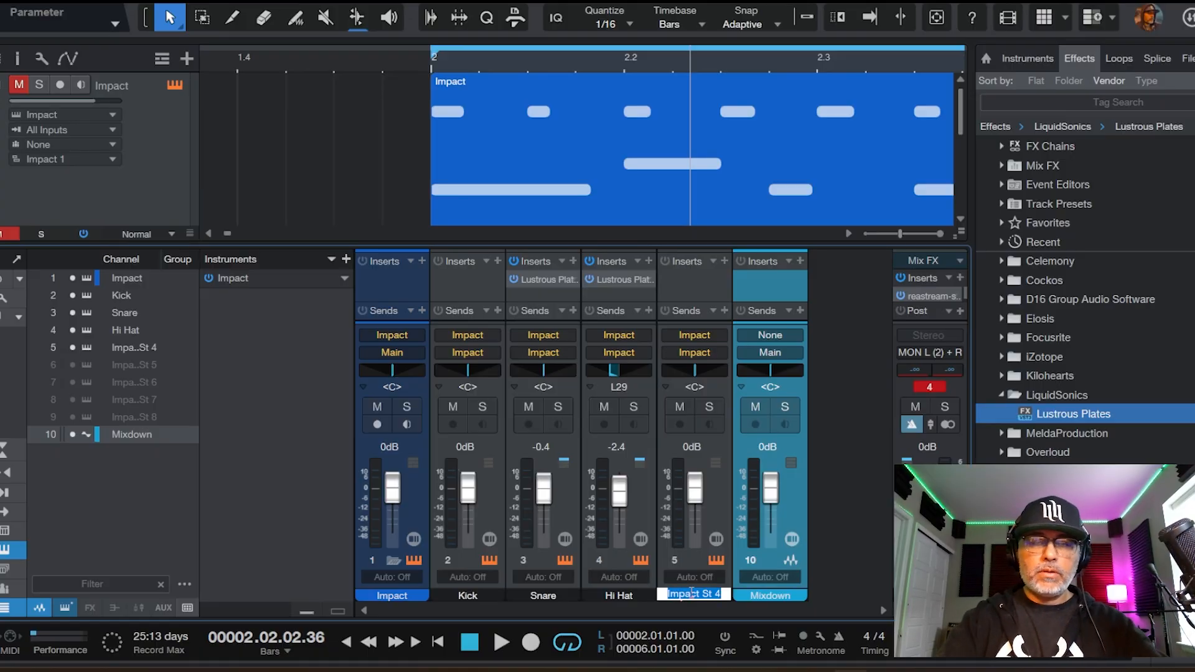
{"action": "type", "text": "Cool Sound"}
{"action": "key", "text": "Return"}
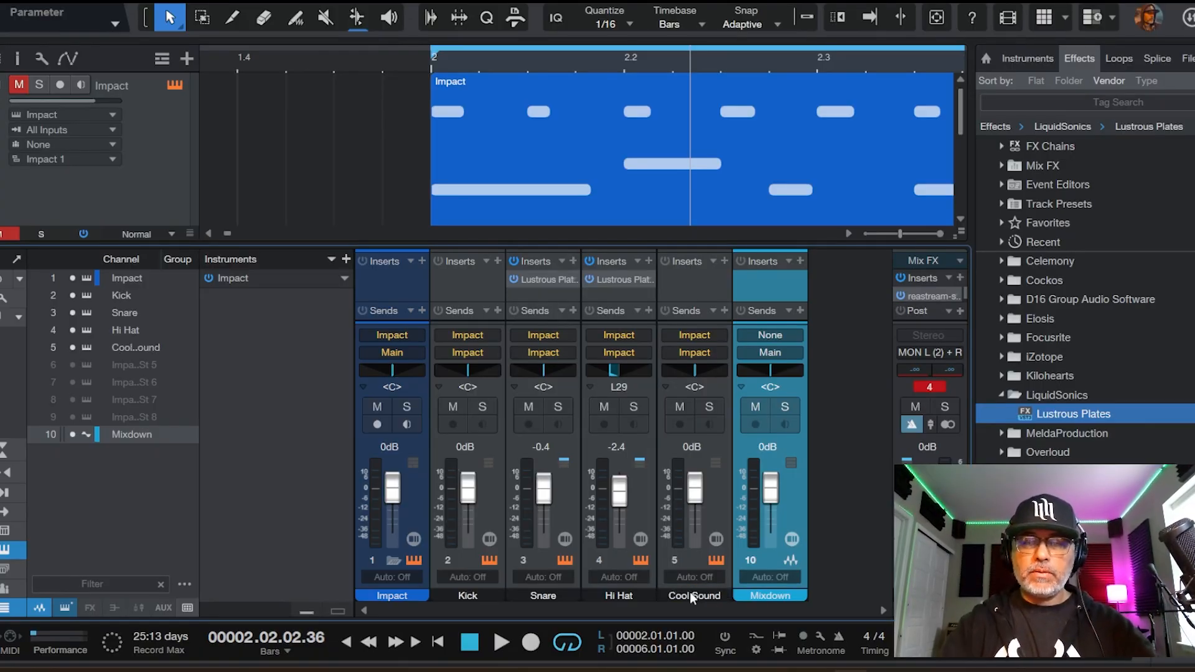
Step: Insert Lustrous Plates on the Cool Sound channel and set its dry/wet mix to 0 / -3.3 dB
{"action": "left_click_drag", "start_coordinate": [1061, 414], "coordinate": [690, 277]}
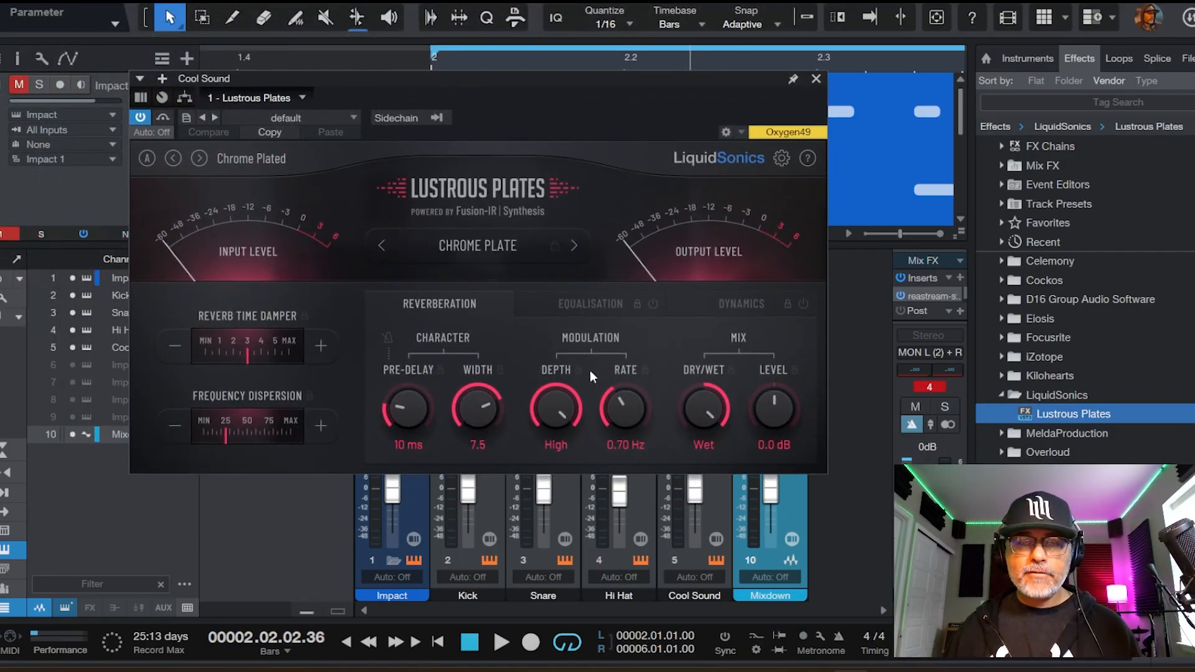
{"action": "left_click_drag", "start_coordinate": [679, 391], "coordinate": [682, 513]}
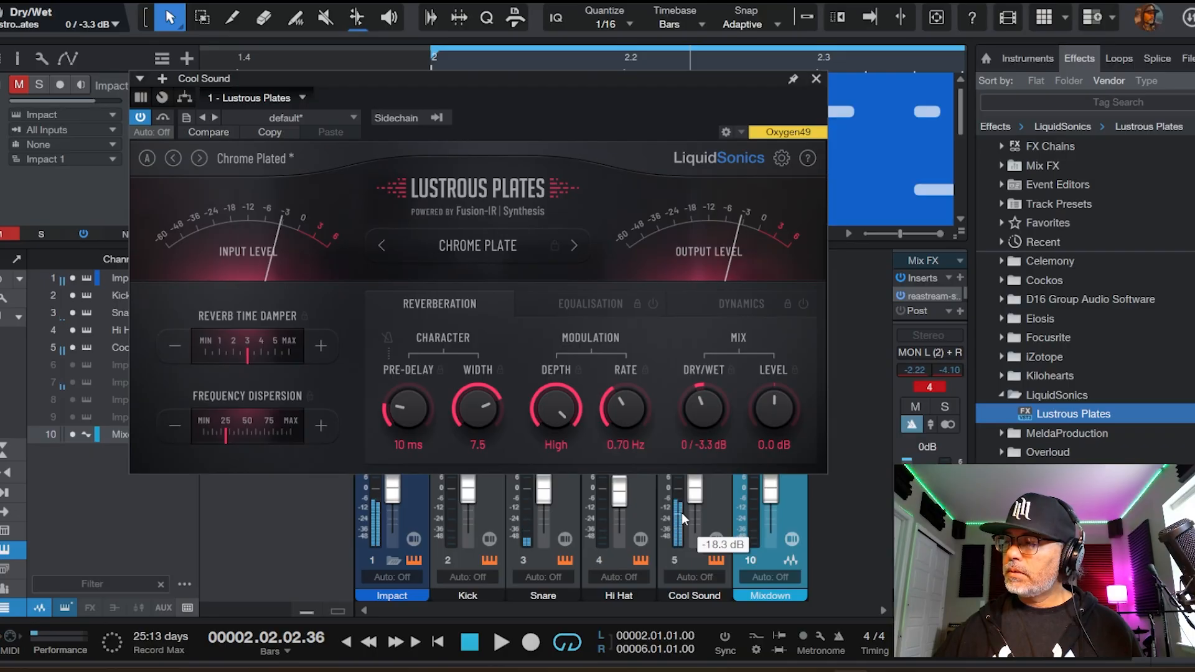
{"action": "left_click", "coordinate": [816, 78]}
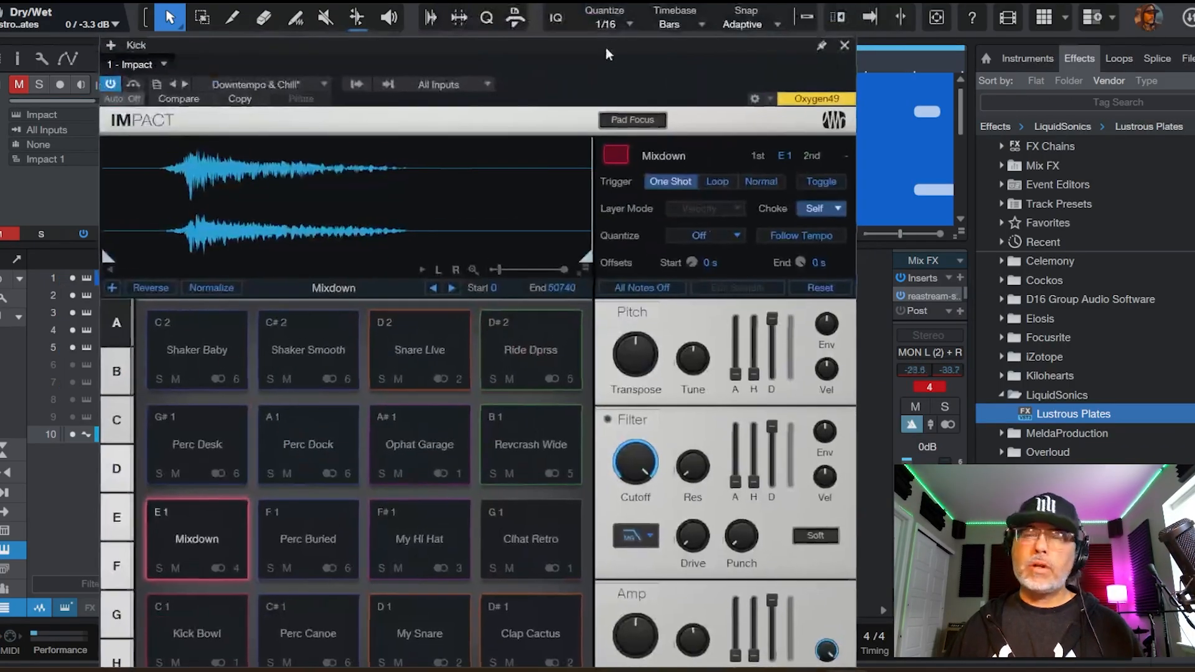
Step: Trim the Mixdown sample's start to 6665 in Impact and audition the E1 pad
{"action": "left_click_drag", "start_coordinate": [606, 47], "coordinate": [724, 24]}
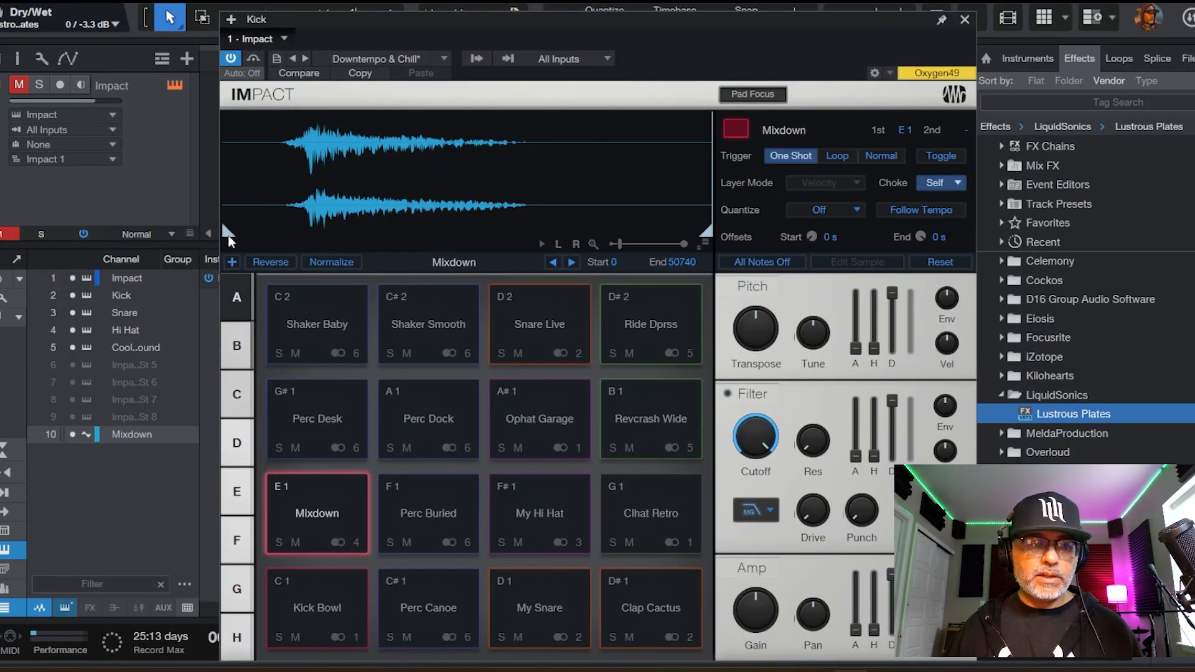
{"action": "left_click_drag", "start_coordinate": [227, 238], "coordinate": [293, 254]}
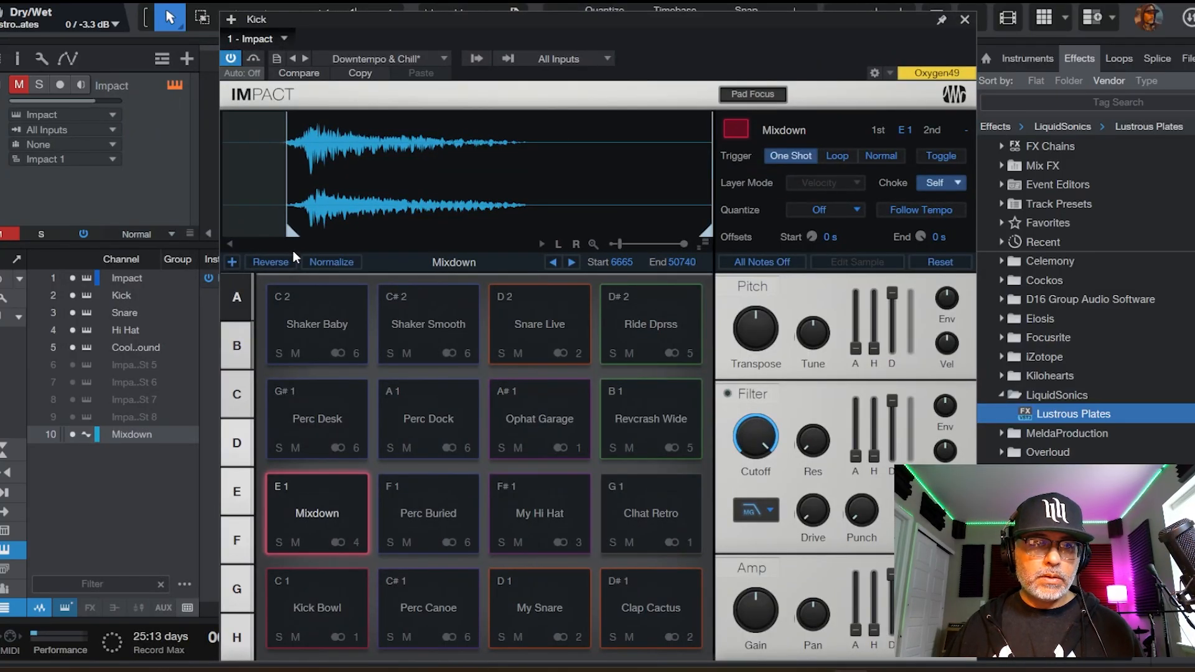
{"action": "left_click", "coordinate": [328, 514]}
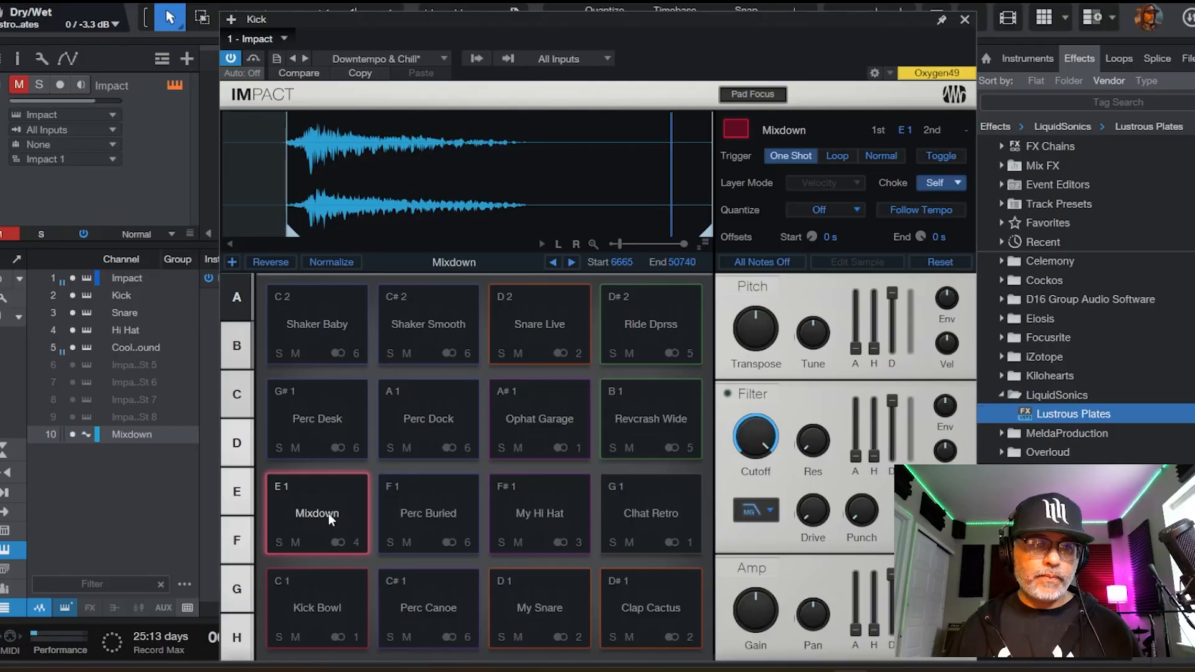
Step: Rename the Mixdown pad at E1 as Cool Sound
{"action": "right_click", "coordinate": [328, 513]}
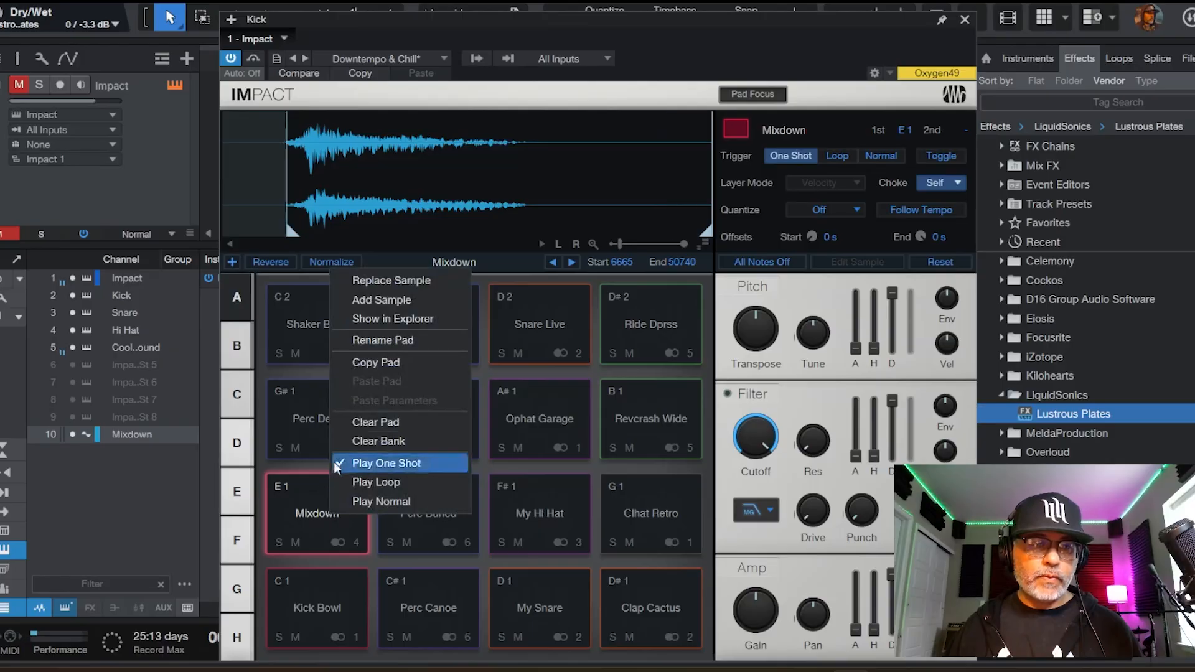
{"action": "left_click", "coordinate": [391, 339]}
{"action": "type", "text": "Cool"}
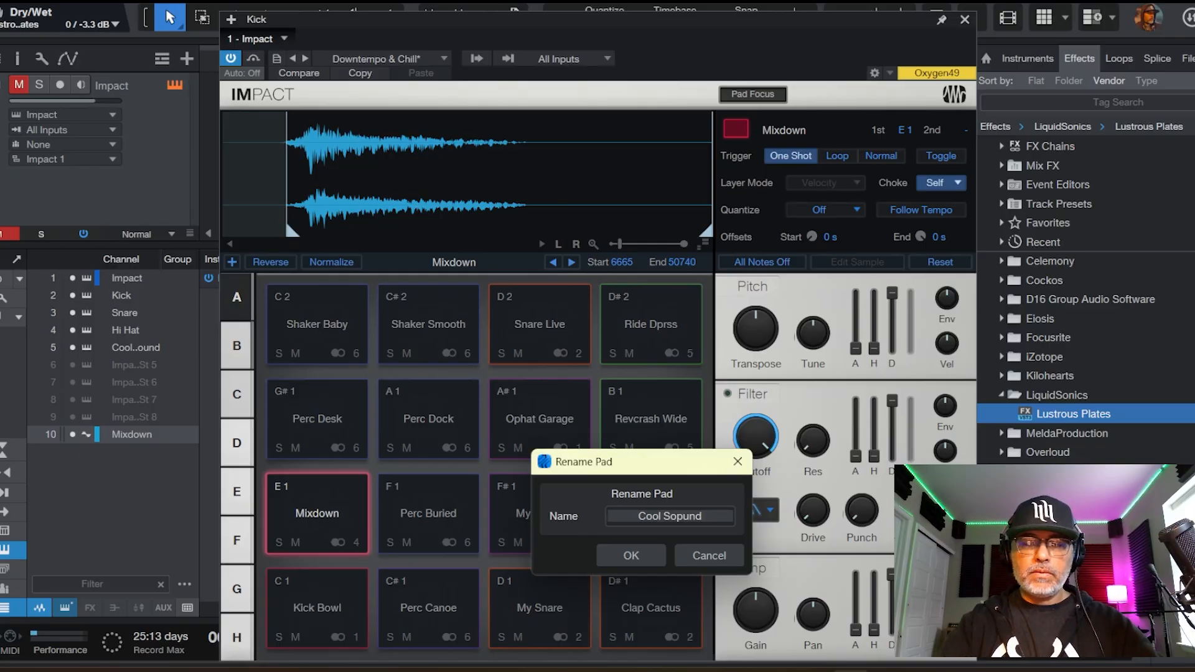
{"action": "type", "text": " Soun"}
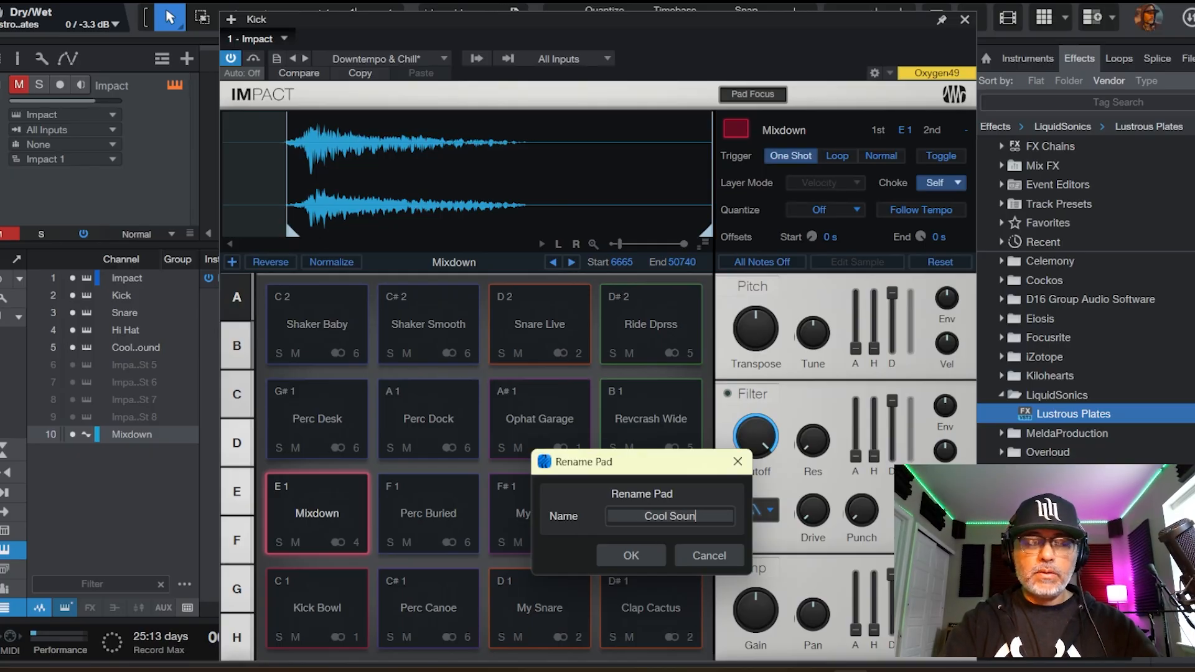
{"action": "type", "text": "d"}
{"action": "left_click", "coordinate": [624, 561]}
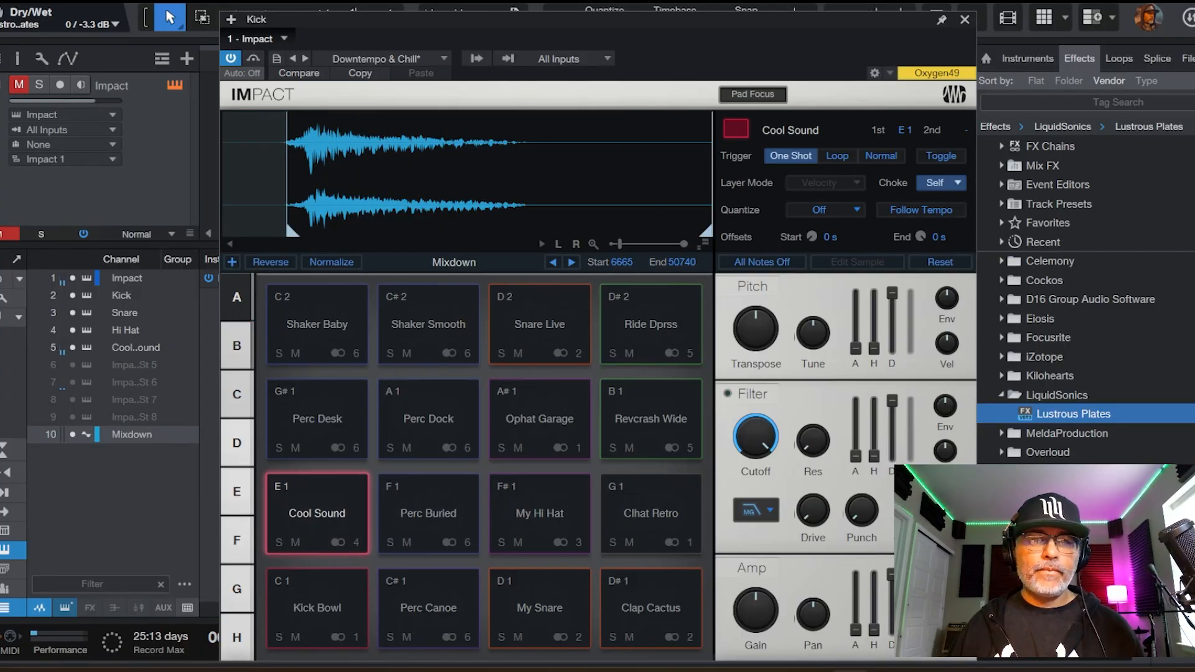
Step: Move the Cool Sound pad's sample start to 7471 and close the Impact window
{"action": "left_click_drag", "start_coordinate": [288, 238], "coordinate": [300, 234]}
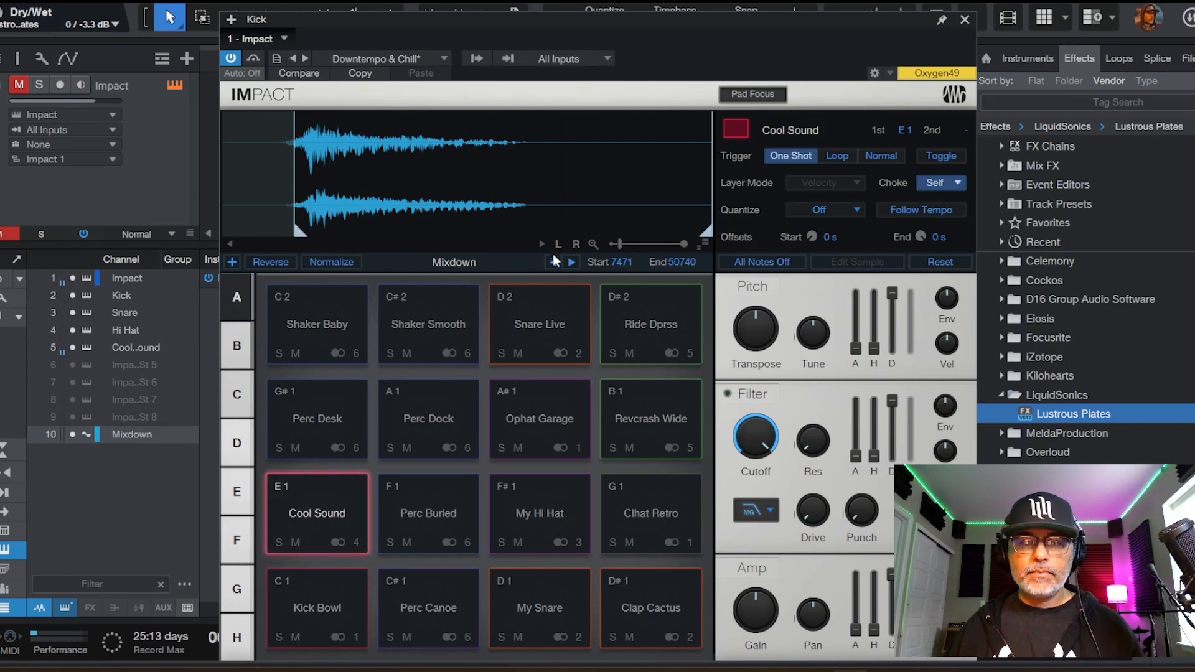
{"action": "left_click", "coordinate": [965, 19]}
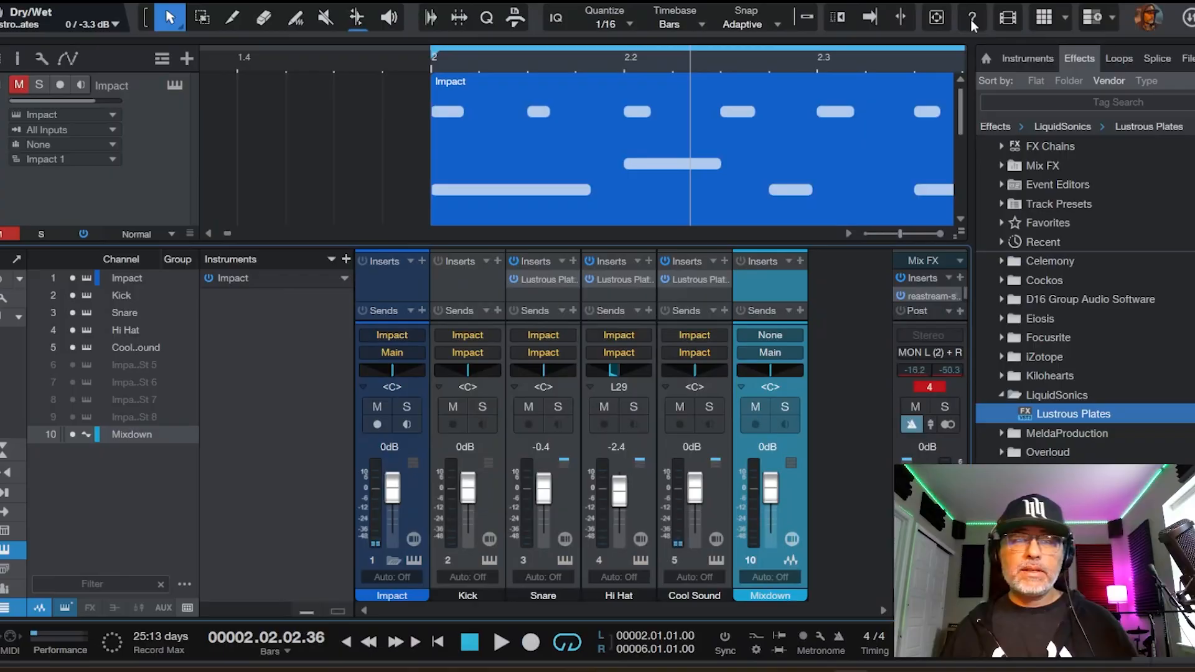
Step: Delete the Mixdown clip from the arrangement and unmute the Impact track
{"action": "key", "text": "F3"}
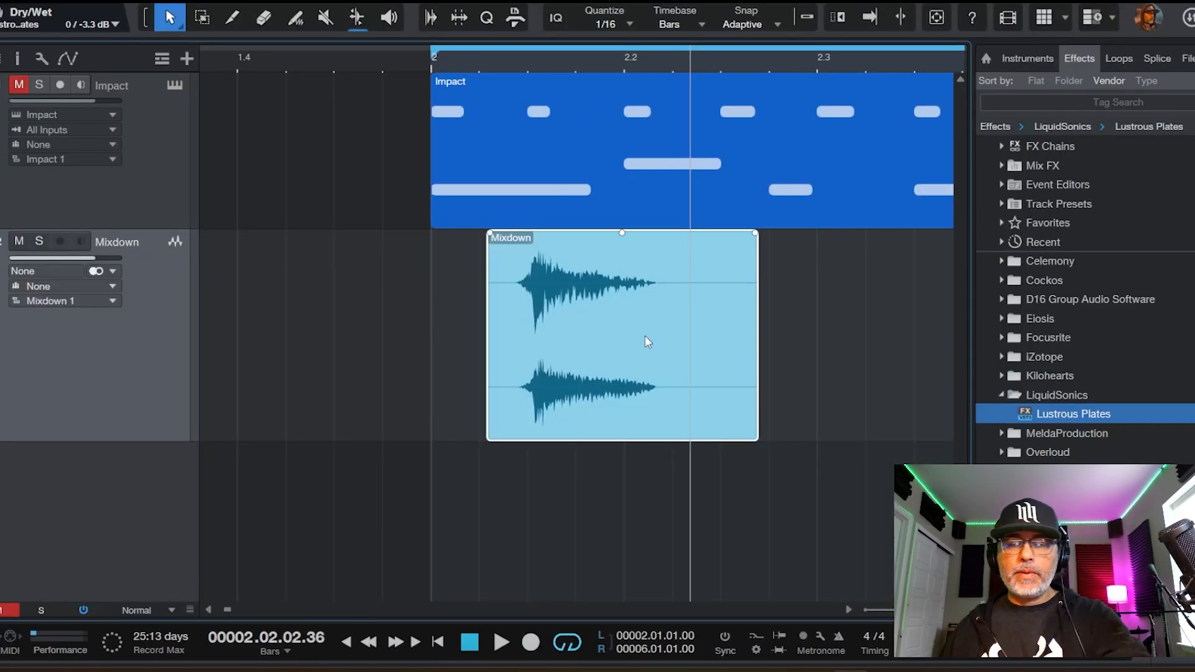
{"action": "key", "text": "Delete"}
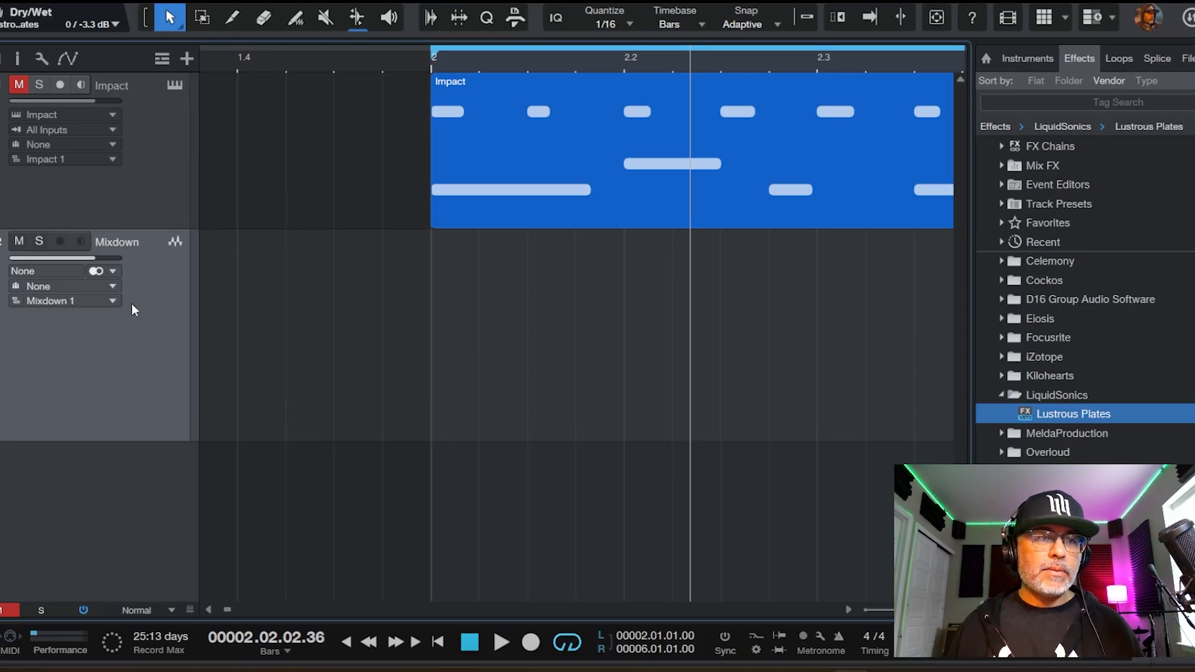
{"action": "left_click", "coordinate": [20, 88]}
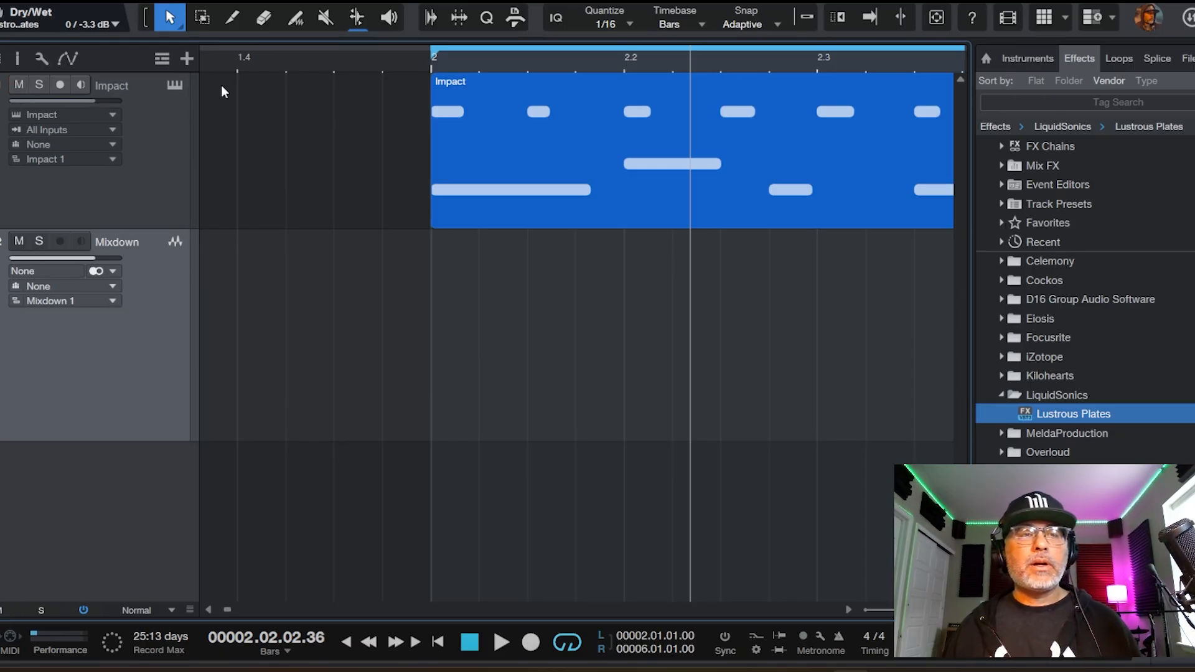
Step: Play the drum pattern on the Impact track from just before bar 2
{"action": "left_click", "coordinate": [352, 61]}
{"action": "key", "text": "space"}
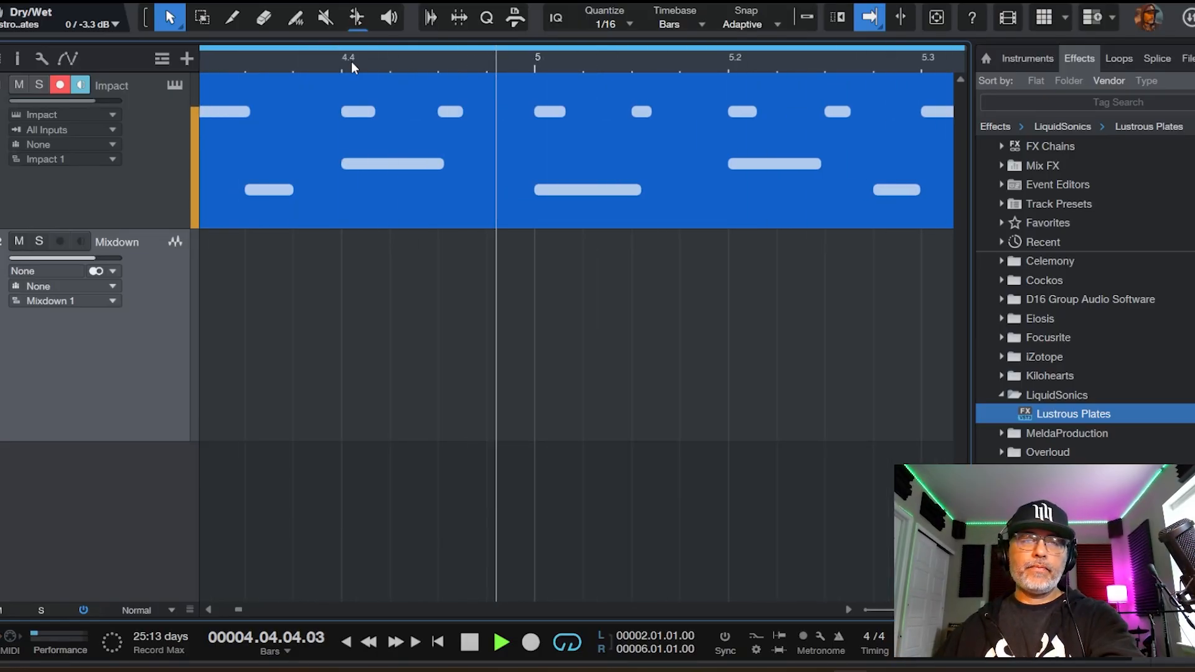
{"action": "key", "text": "space"}
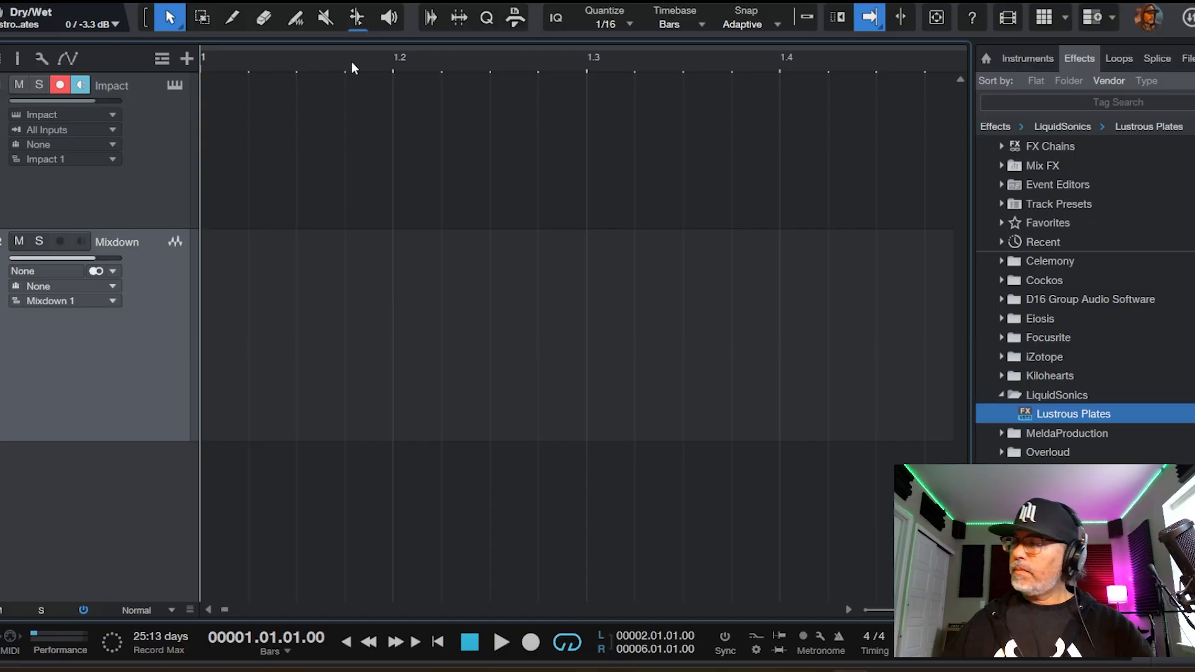
Step: Record Cool Sound pad hits over the existing pattern on the Impact track, through bar 5
{"action": "scroll", "coordinate": [351, 61], "scroll_direction": "down", "scroll_amount": 4}
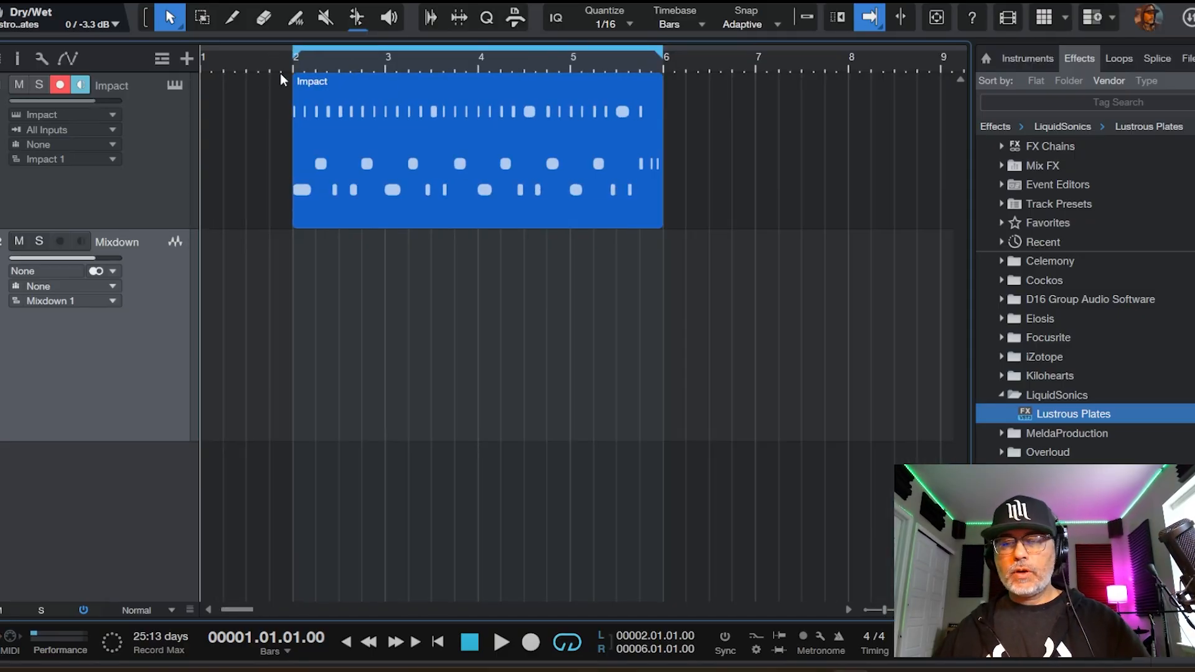
{"action": "key", "text": "KP_Multiply"}
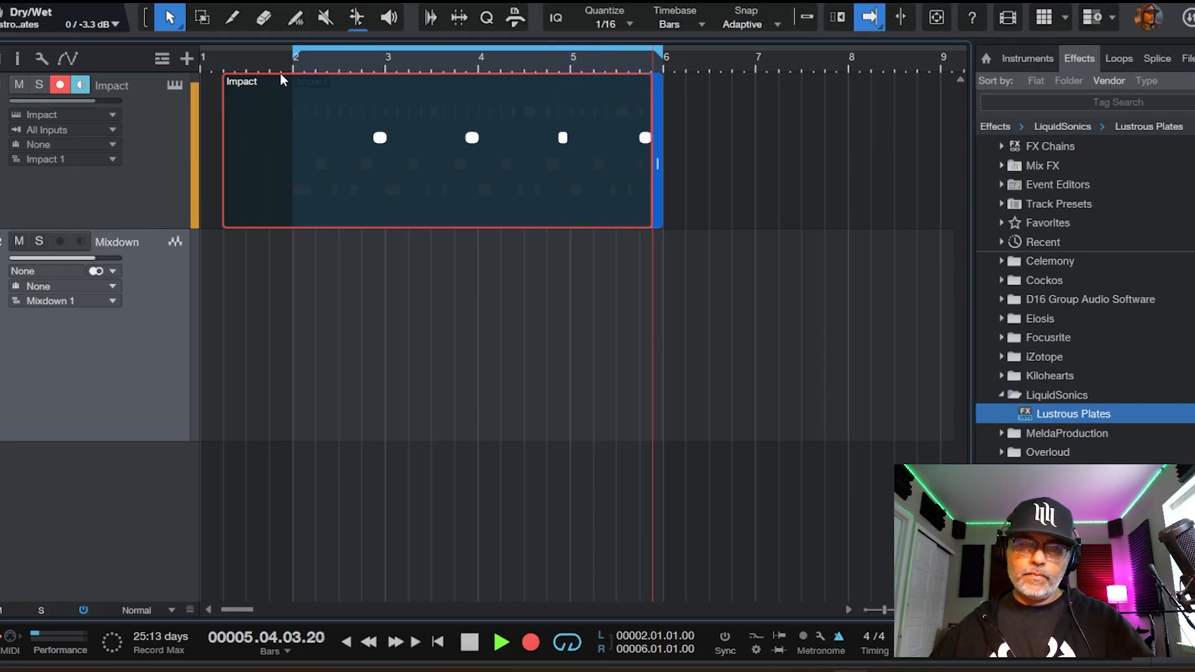
{"action": "key", "text": "space"}
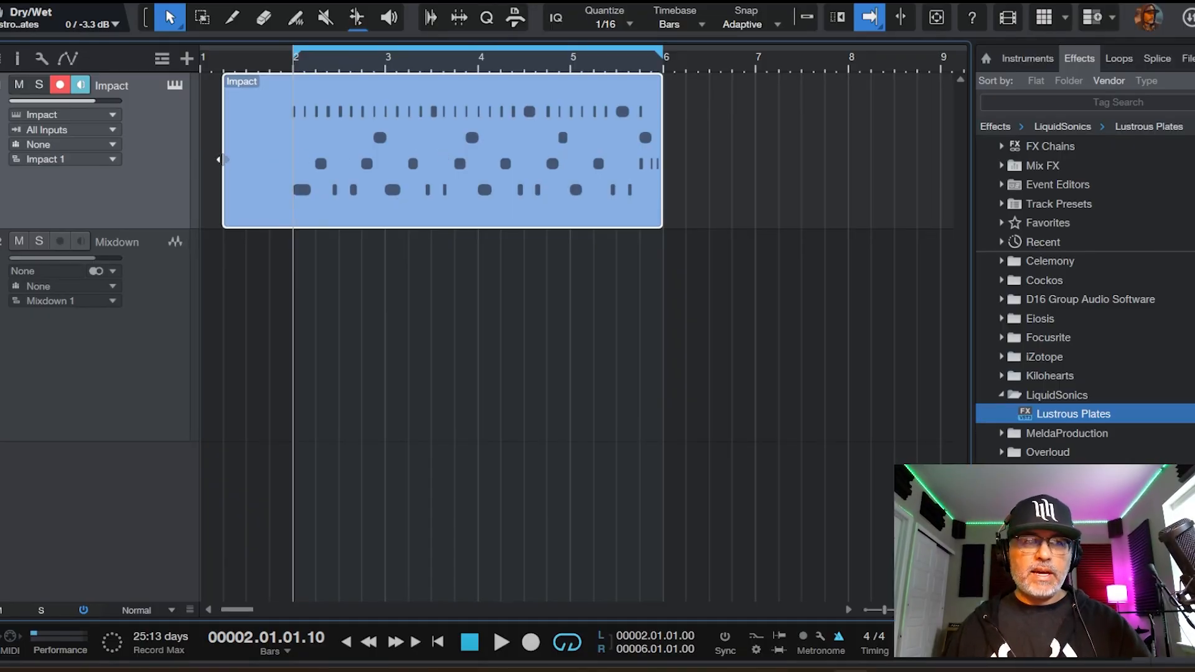
Step: Trim the start of the Impact clip to bar 2, undoing the first trim attempt
{"action": "left_click_drag", "start_coordinate": [224, 164], "coordinate": [264, 165]}
{"action": "key", "text": "ctrl+z"}
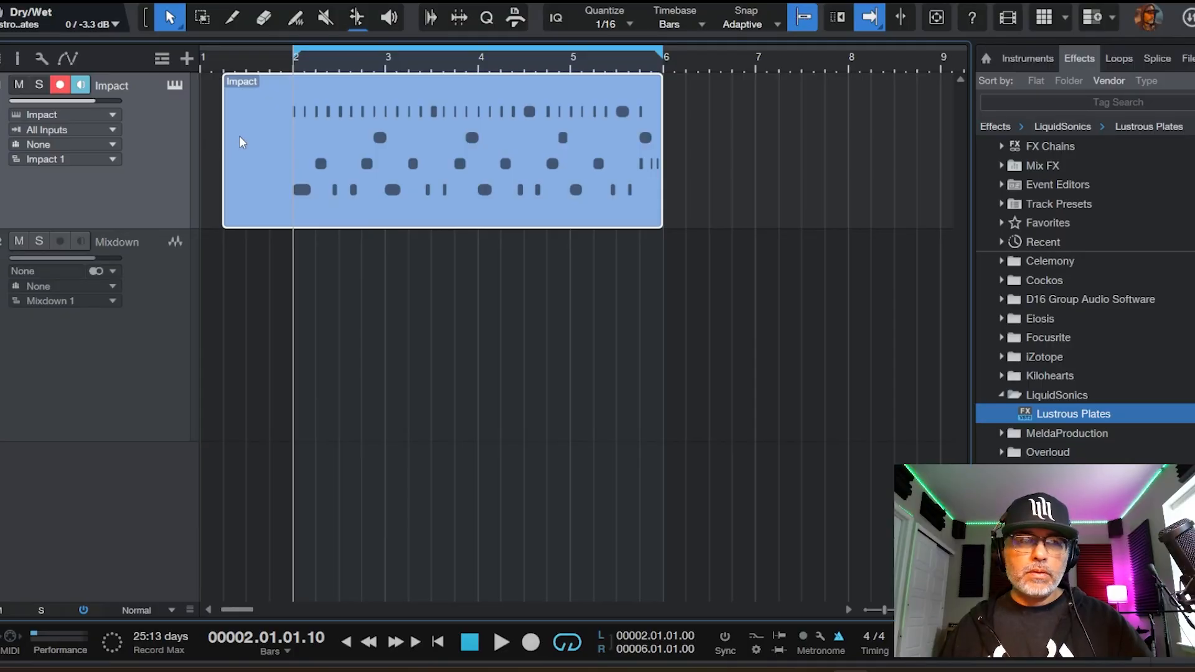
{"action": "left_click_drag", "start_coordinate": [228, 146], "coordinate": [296, 148]}
Step: Play back the combined drum pattern with the newly recorded Cool Sound hits from around bar 2
{"action": "key", "text": "space"}
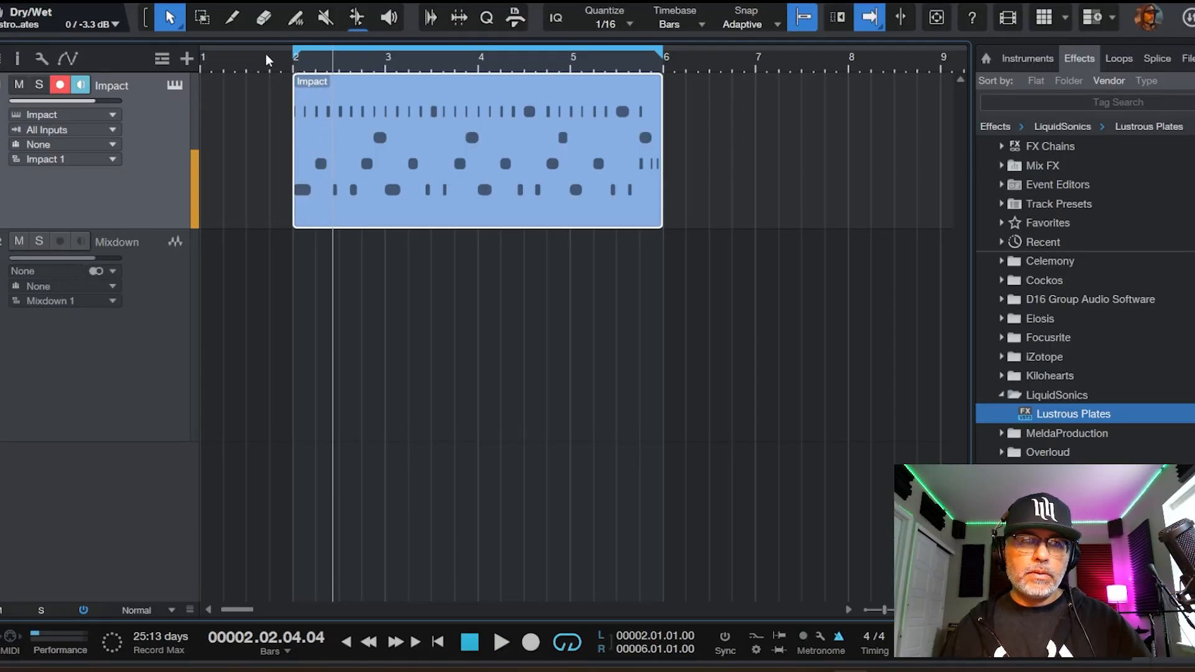
{"action": "left_click", "coordinate": [265, 55]}
{"action": "scroll", "coordinate": [275, 62], "scroll_direction": "up", "scroll_amount": 2}
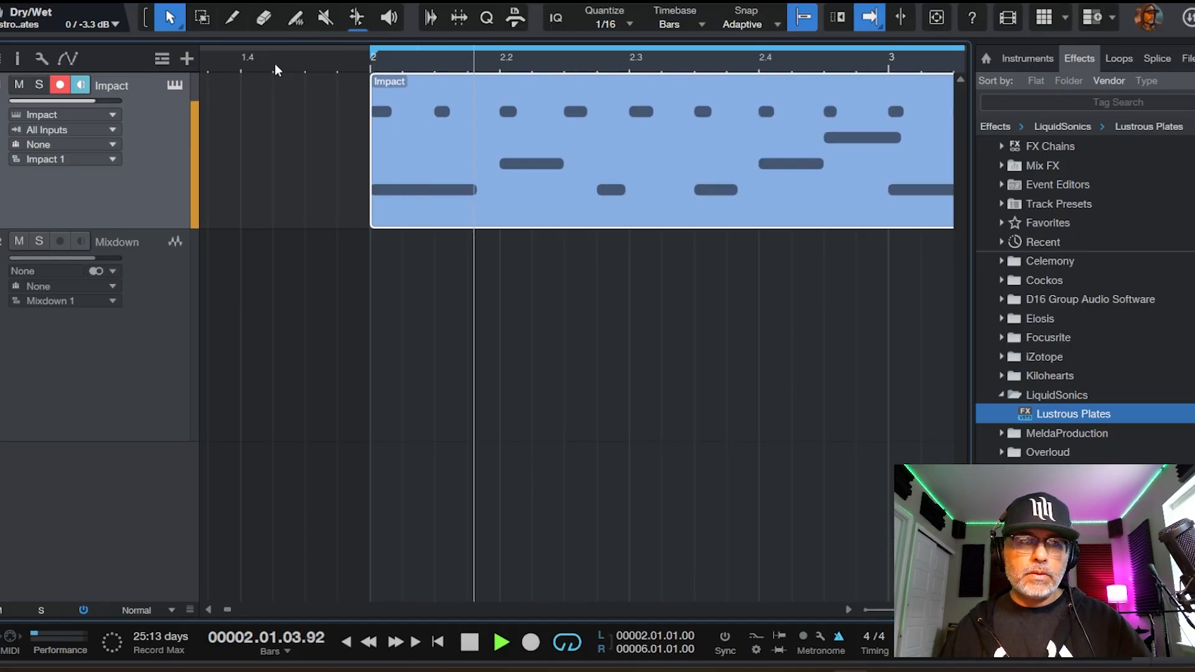
{"action": "scroll", "coordinate": [275, 62], "scroll_direction": "down", "scroll_amount": 2}
{"action": "key", "text": "f"}
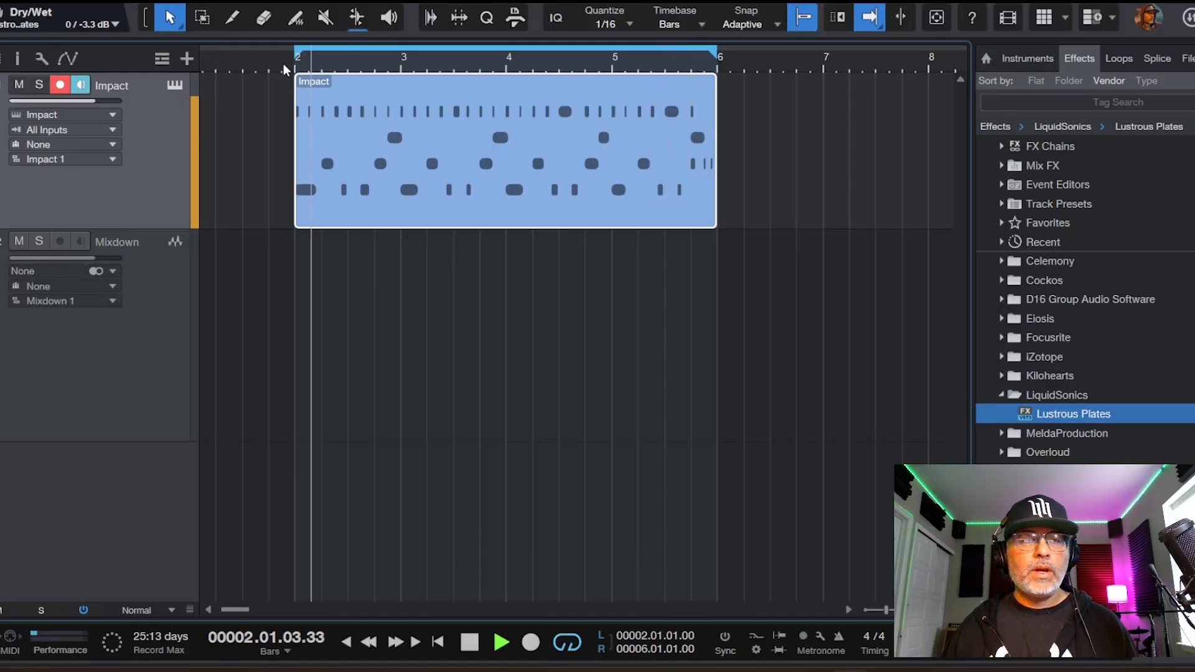
{"action": "left_click", "coordinate": [284, 64]}
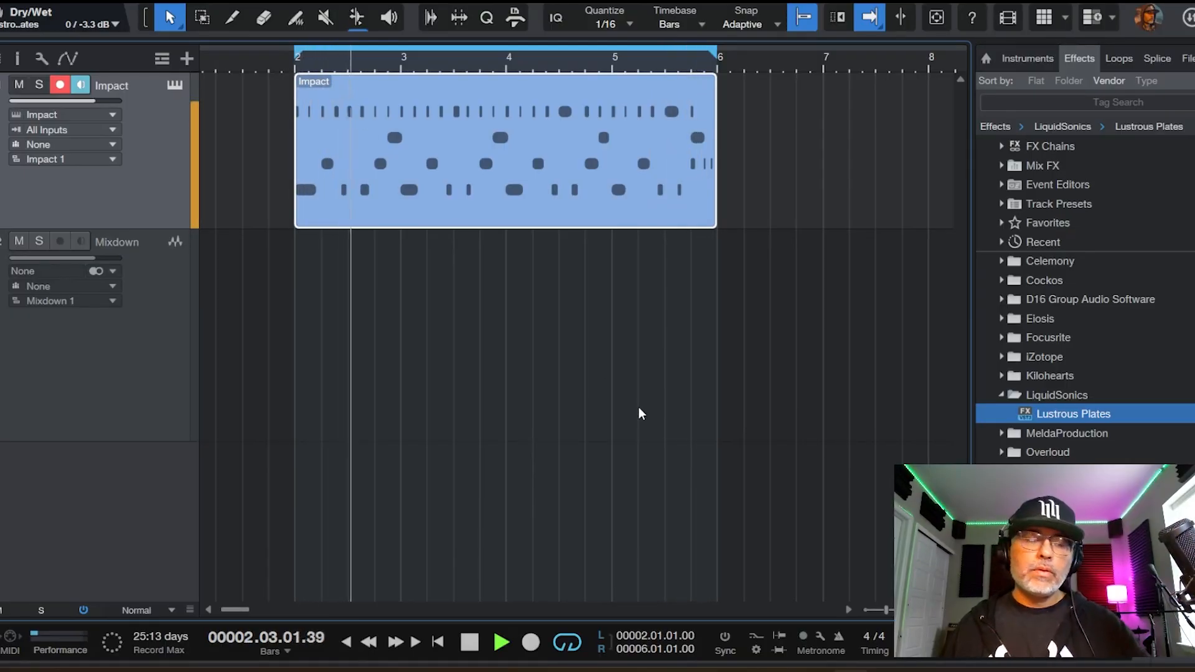
Step: Pan the Cool Sound channel to R53 in the mixer during playback, and stop the transport
{"action": "key", "text": "F3"}
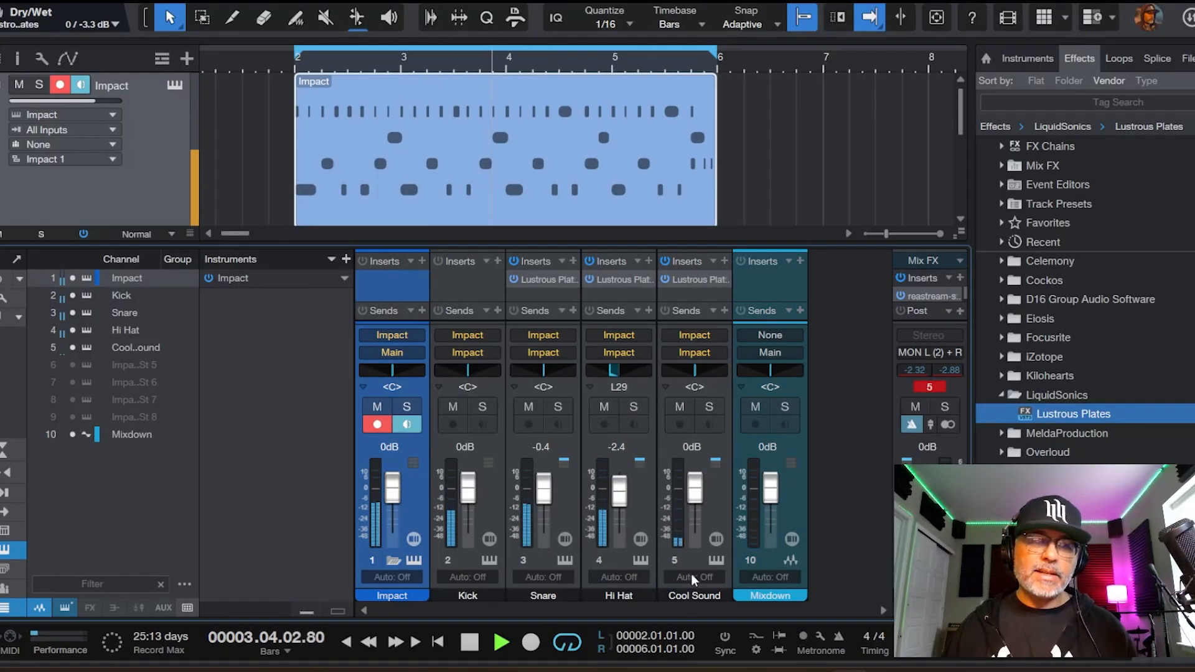
{"action": "left_click_drag", "start_coordinate": [695, 369], "coordinate": [711, 376]}
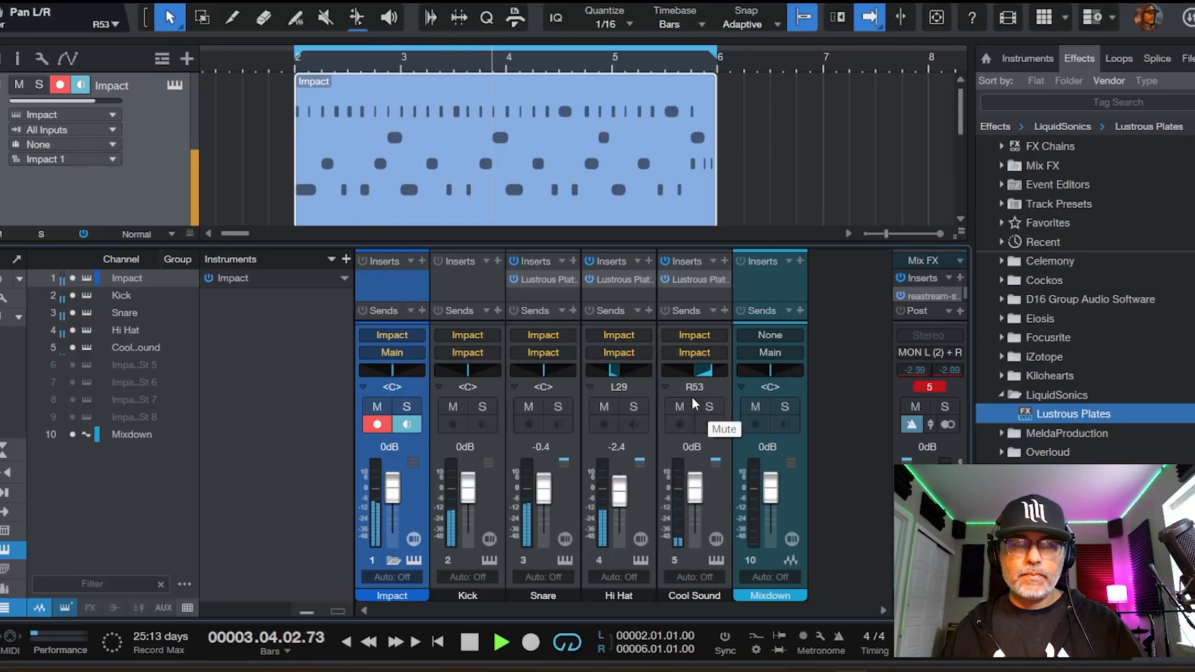
{"action": "key", "text": "space"}
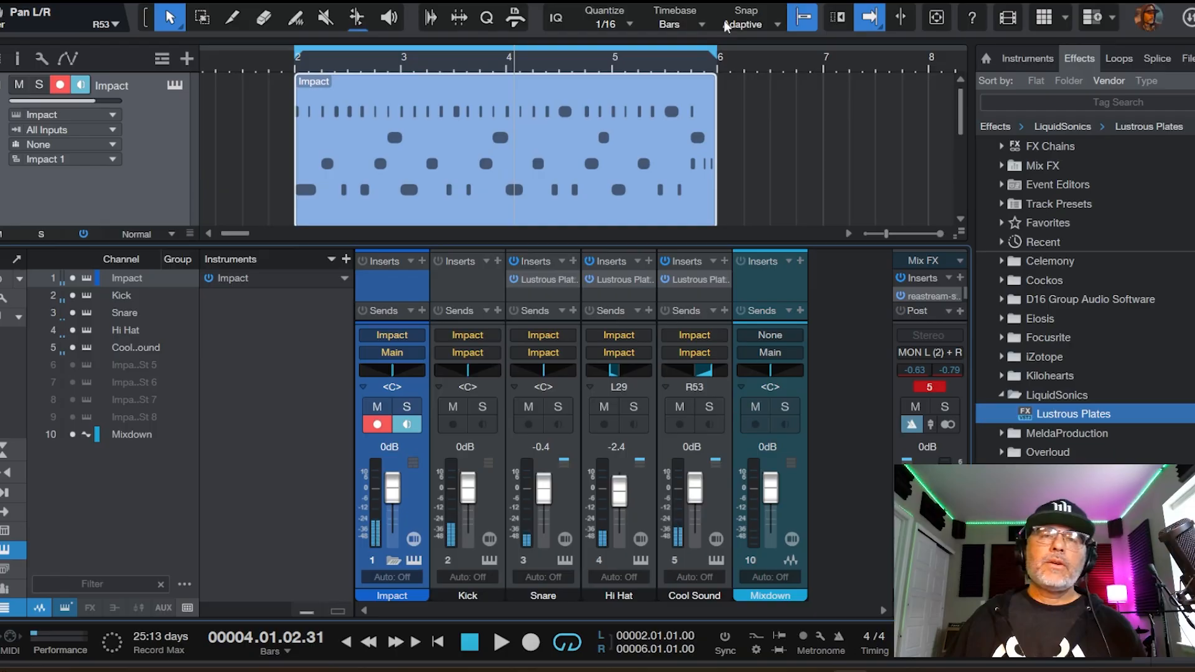
{"action": "mouse_move", "coordinate": [887, 671]}
{"action": "mouse_move", "coordinate": [851, 671]}
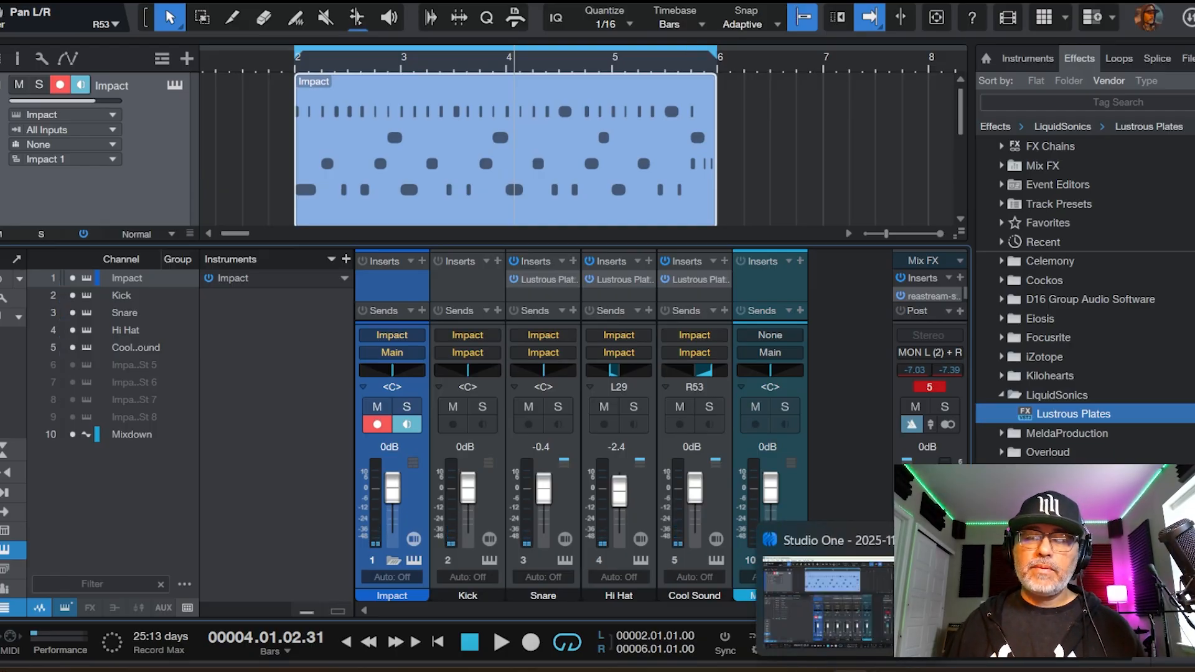